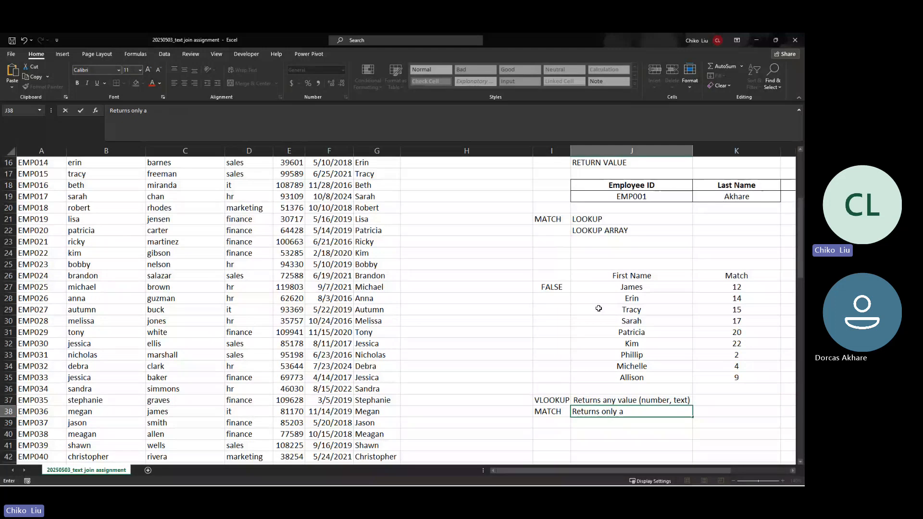
Step: Finish the J38 note as 'Returns only a number' and select the MATCH results in column K
{"action": "type", "text": "number"}
{"action": "key", "text": "Return"}
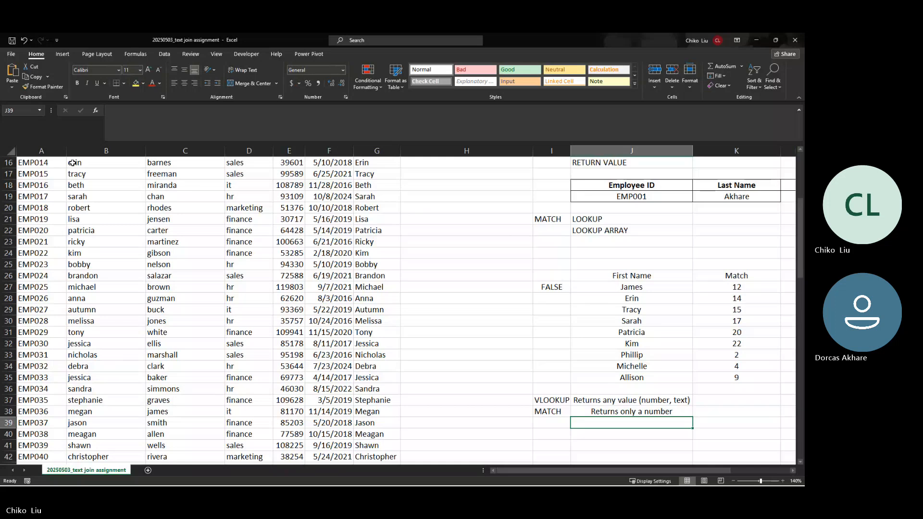
{"action": "key", "text": "alt+Tab"}
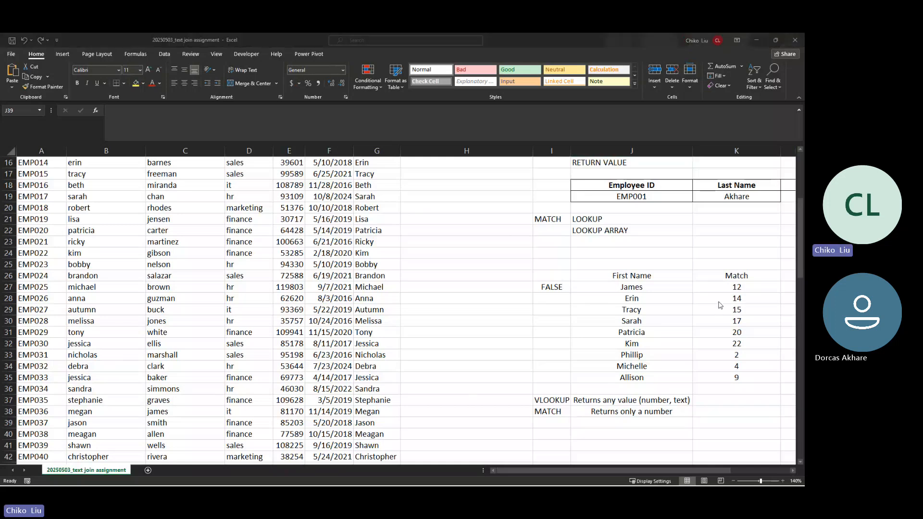
{"action": "key", "text": "alt+Tab"}
{"action": "left_click_drag", "start_coordinate": [720, 293], "coordinate": [739, 374]}
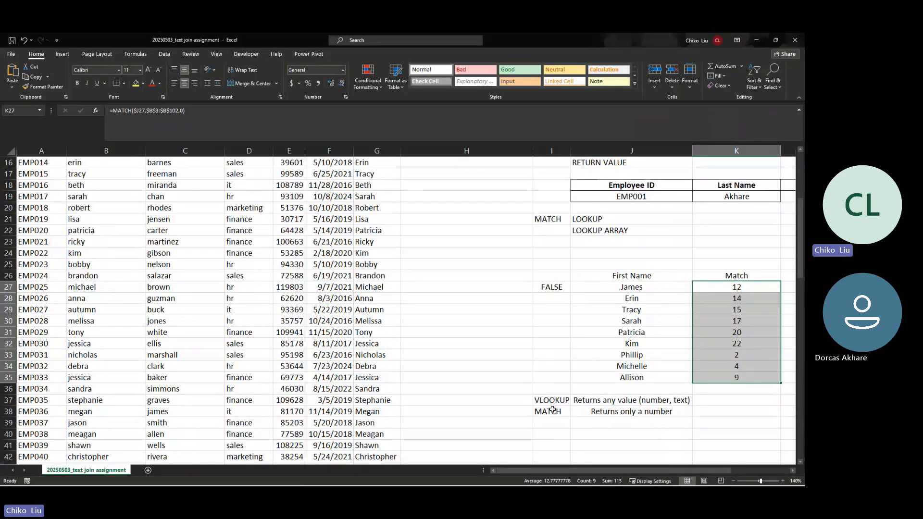
Step: Add an INDEX label in I39 and return to the top of the sheet
{"action": "left_click", "coordinate": [548, 423]}
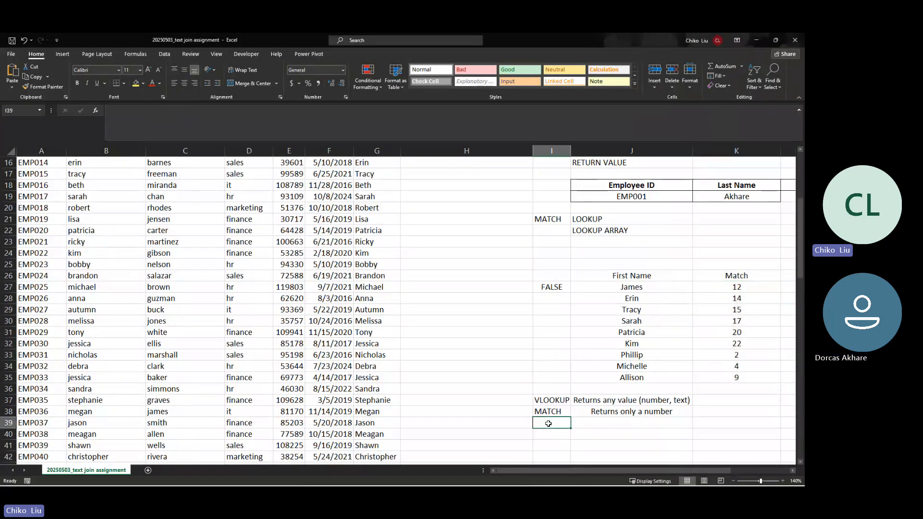
{"action": "type", "text": "INDEX"}
{"action": "key", "text": "Tab"}
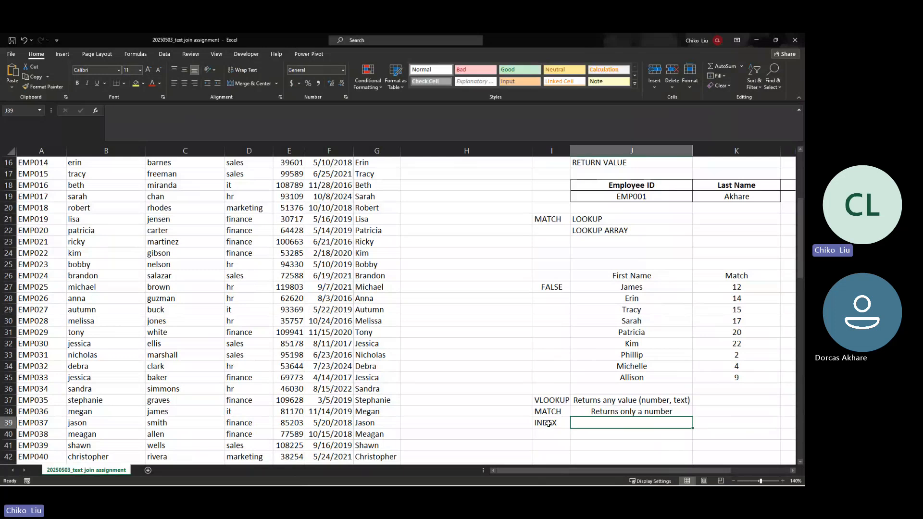
{"action": "left_click", "coordinate": [549, 424]}
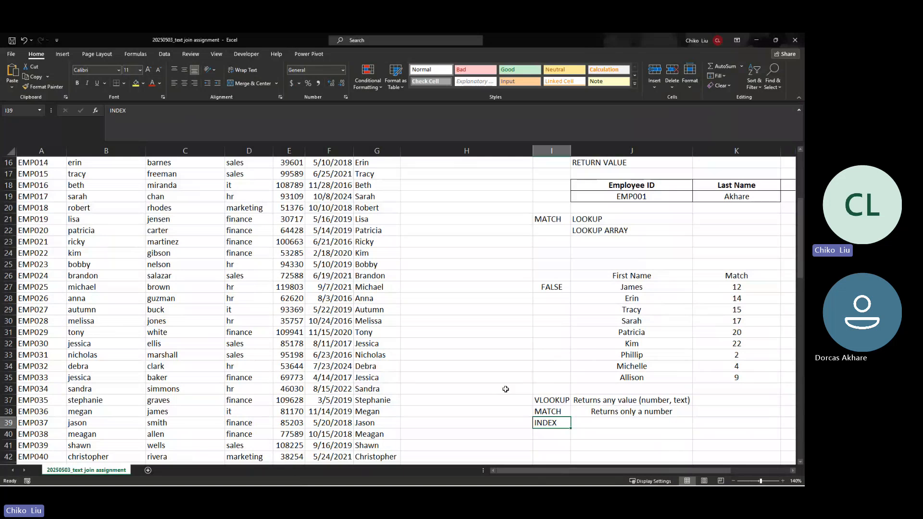
{"action": "scroll", "coordinate": [501, 387], "scroll_direction": "up", "scroll_amount": 1}
{"action": "scroll", "coordinate": [501, 386], "scroll_direction": "up", "scroll_amount": 1}
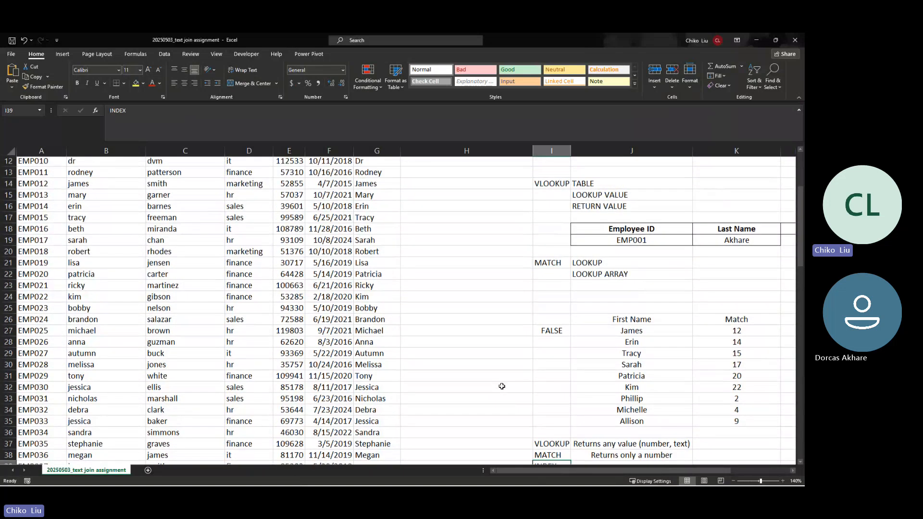
{"action": "scroll", "coordinate": [502, 387], "scroll_direction": "up", "scroll_amount": 4}
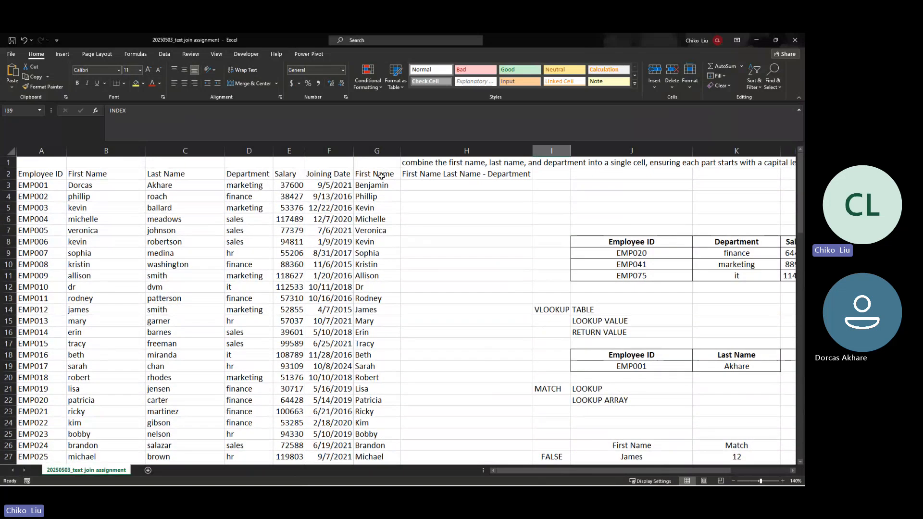
Step: Number the table's columns 1 through 6 across A1:F1 above the headers
{"action": "left_click", "coordinate": [381, 175]}
{"action": "left_click_drag", "start_coordinate": [381, 176], "coordinate": [45, 177]}
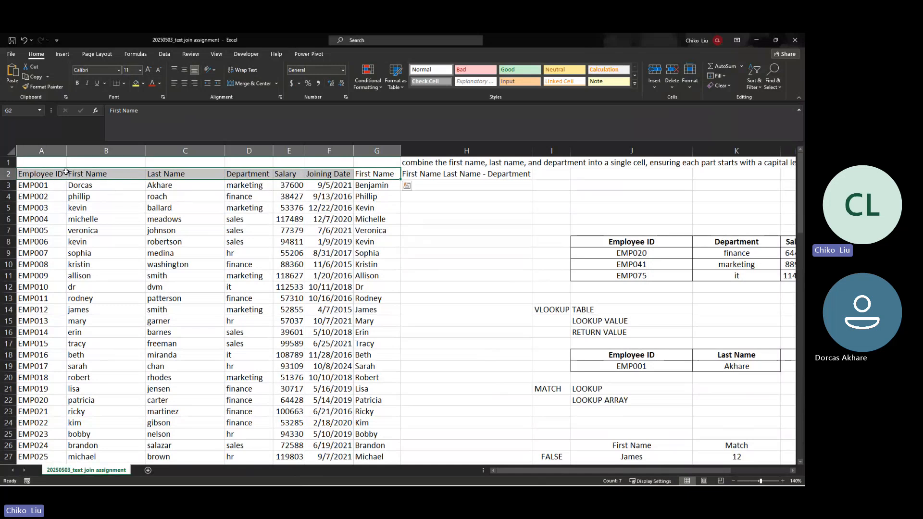
{"action": "left_click", "coordinate": [55, 164]}
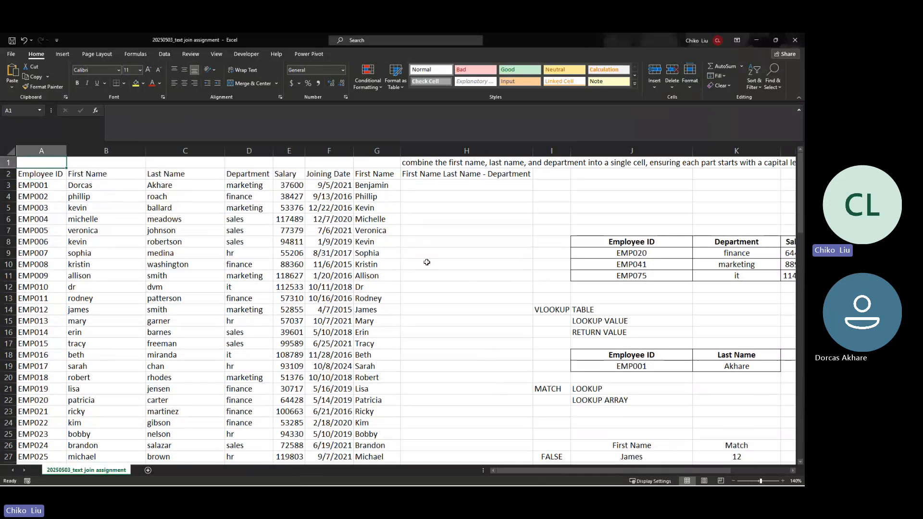
{"action": "type", "text": "1"}
{"action": "key", "text": "Tab"}
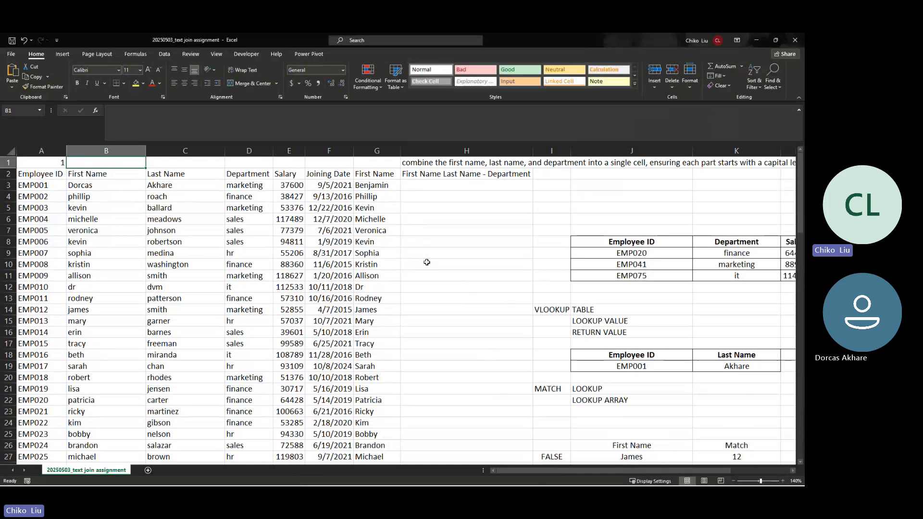
{"action": "type", "text": "2"}
{"action": "key", "text": "Tab"}
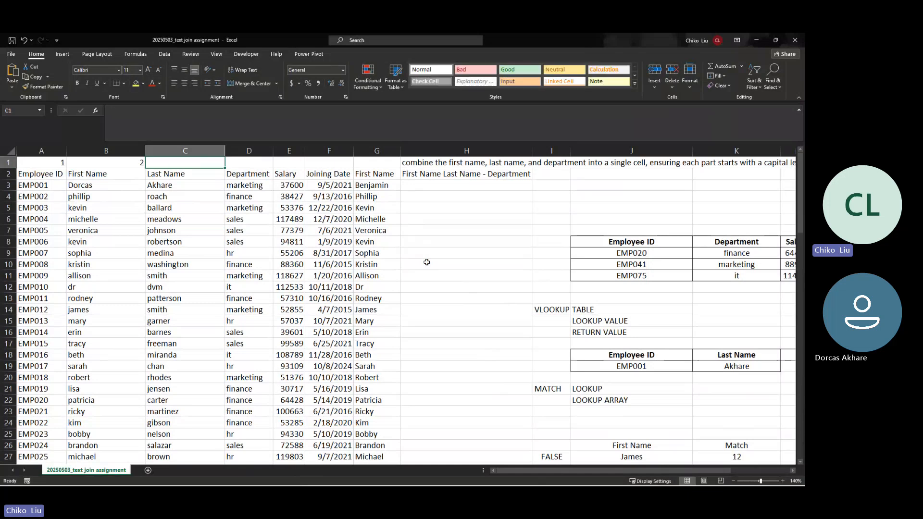
{"action": "type", "text": "3"}
{"action": "key", "text": "Tab"}
{"action": "type", "text": "4"}
{"action": "key", "text": "Tab"}
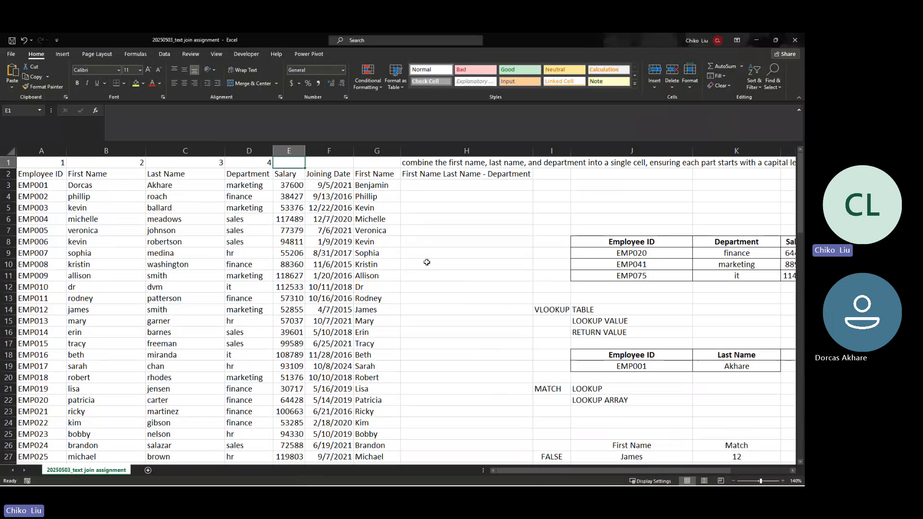
{"action": "type", "text": "5"}
{"action": "key", "text": "Tab"}
{"action": "type", "text": "6"}
{"action": "key", "text": "Tab"}
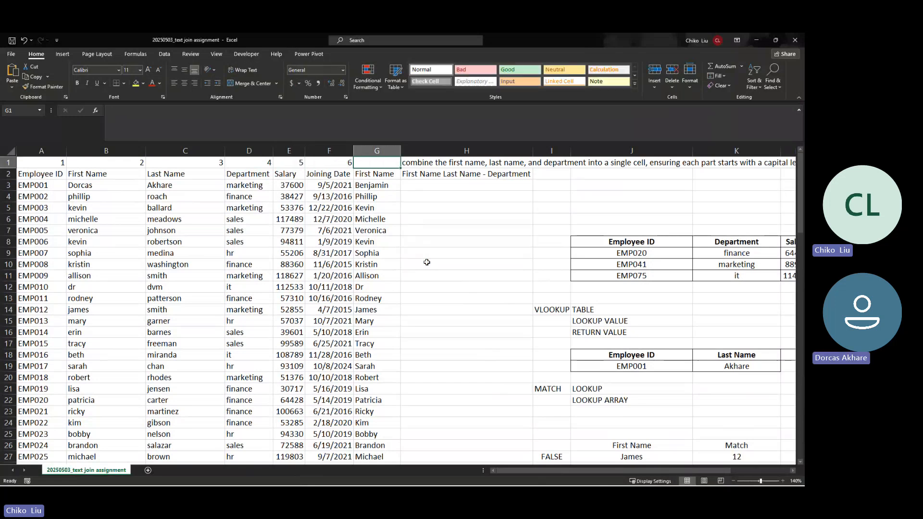
{"action": "key", "text": "Left"}
{"action": "key", "text": "Left"}
{"action": "key", "text": "Left"}
{"action": "key", "text": "Left"}
{"action": "key", "text": "Left"}
{"action": "key", "text": "Left"}
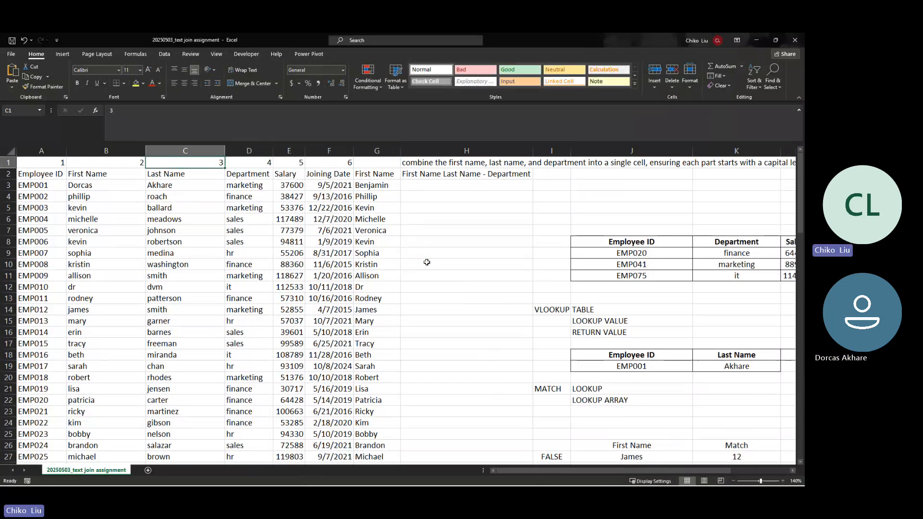
Step: Check the column number above the Salary header, then select H8 for the lookup formula
{"action": "left_click", "coordinate": [464, 244]}
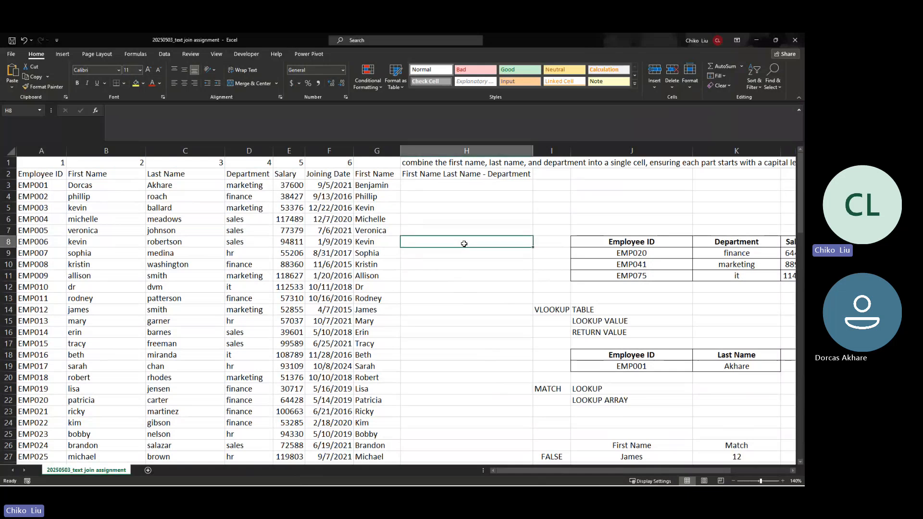
{"action": "left_click", "coordinate": [295, 163]}
{"action": "key", "text": "Down"}
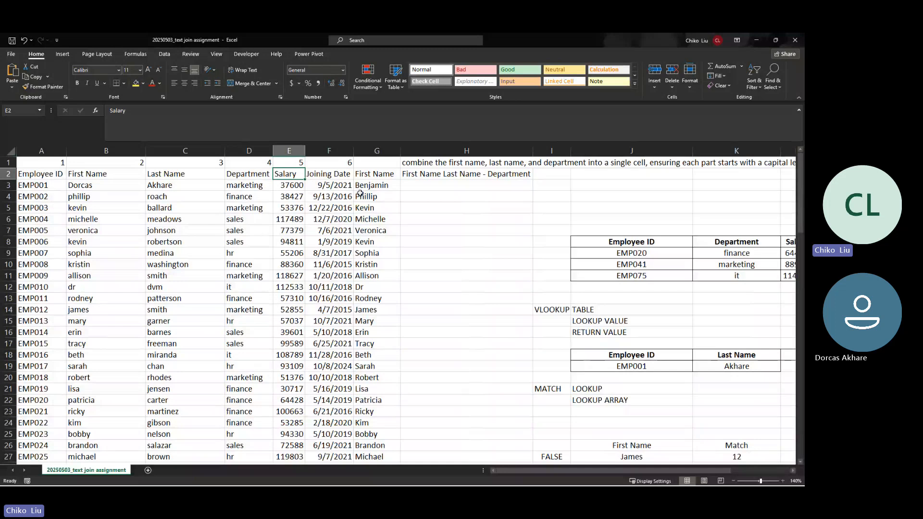
{"action": "left_click", "coordinate": [445, 242]}
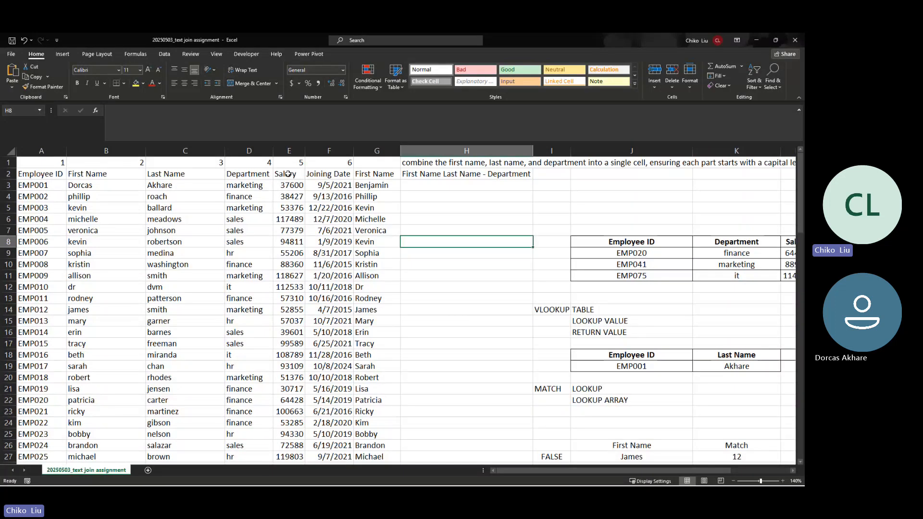
Step: Search for INDEX in Insert Function and pick it for cell H8
{"action": "left_click", "coordinate": [96, 110]}
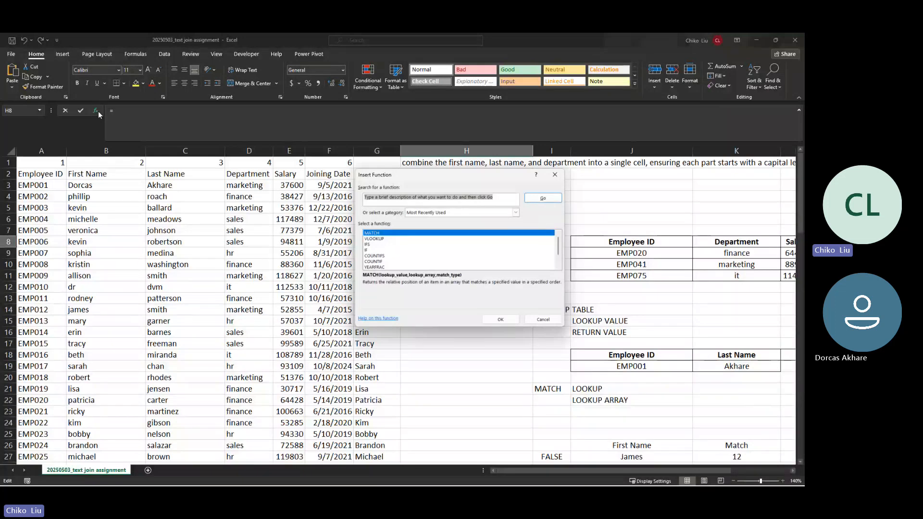
{"action": "type", "text": "i"}
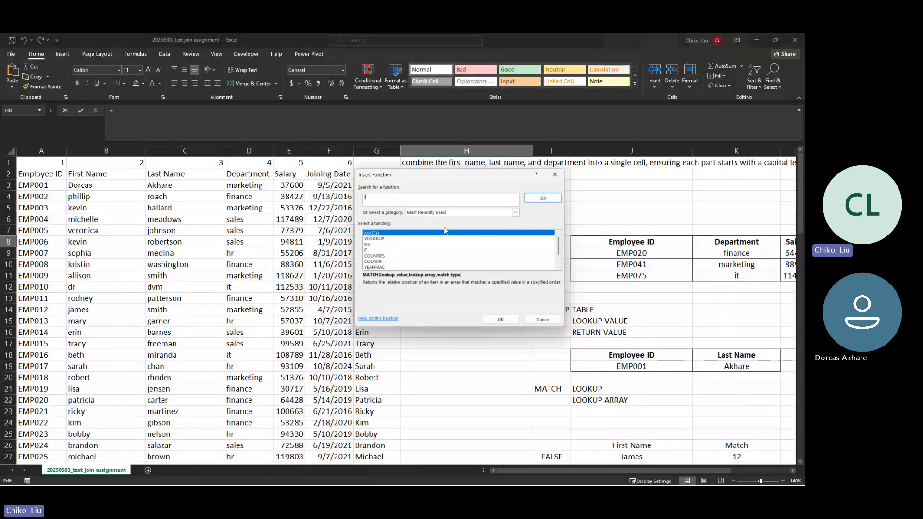
{"action": "type", "text": "NDE"}
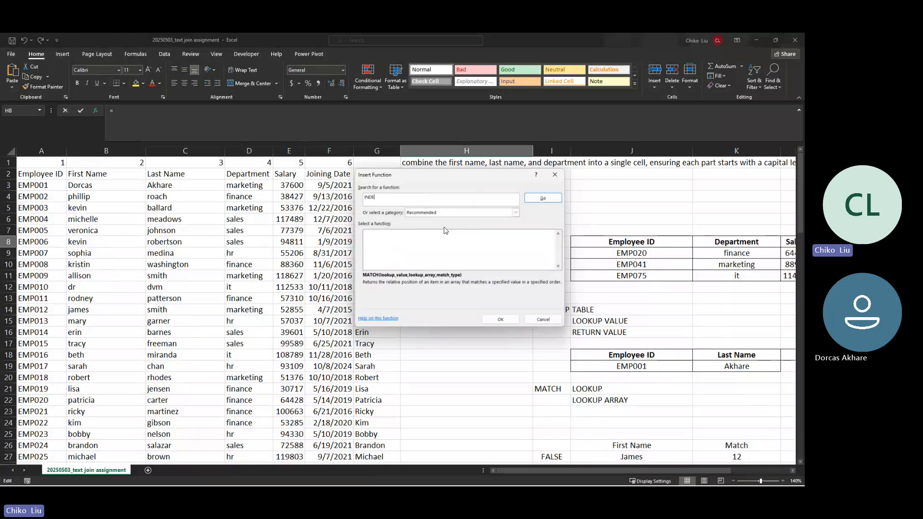
{"action": "type", "text": "X"}
{"action": "key", "text": "Return"}
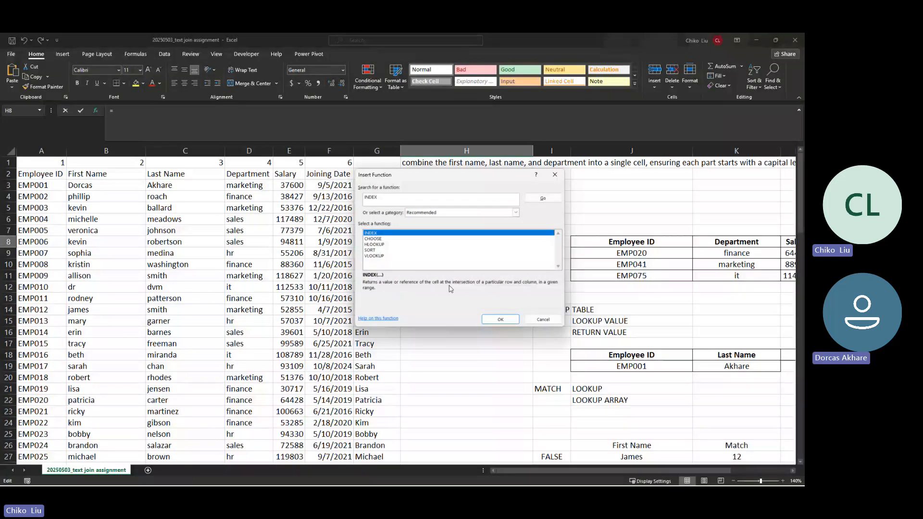
{"action": "left_click", "coordinate": [500, 321]}
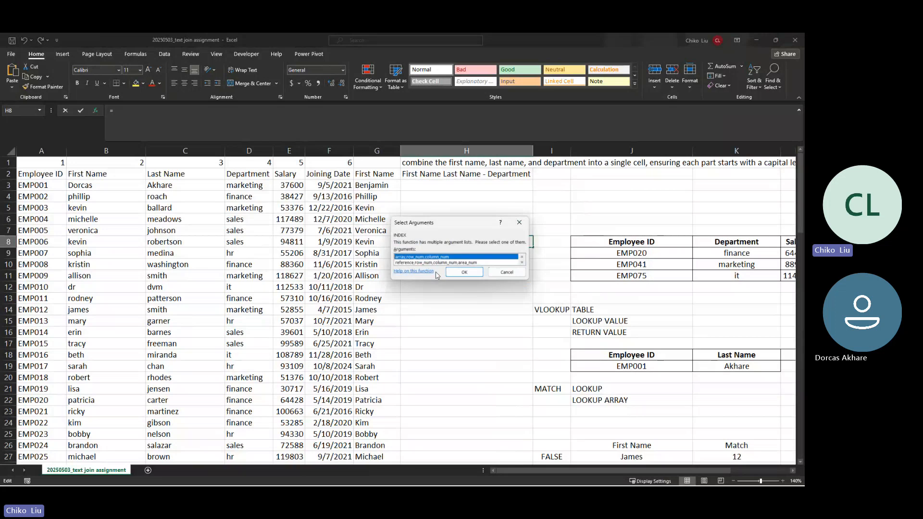
Step: Enter =INDEX($A$2:$F$2,5) in H8 to return Salary, then clear the trial copy in H9
{"action": "left_click", "coordinate": [463, 273]}
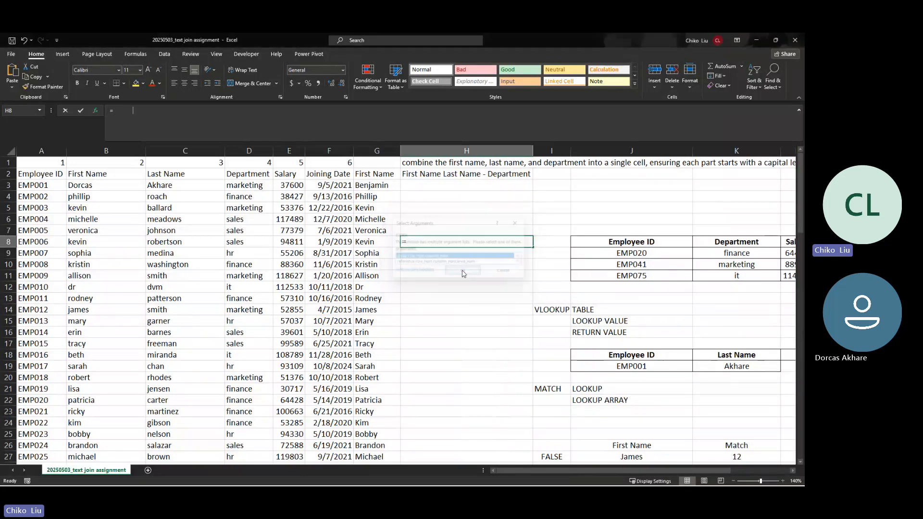
{"action": "left_click_drag", "start_coordinate": [431, 193], "coordinate": [552, 222]}
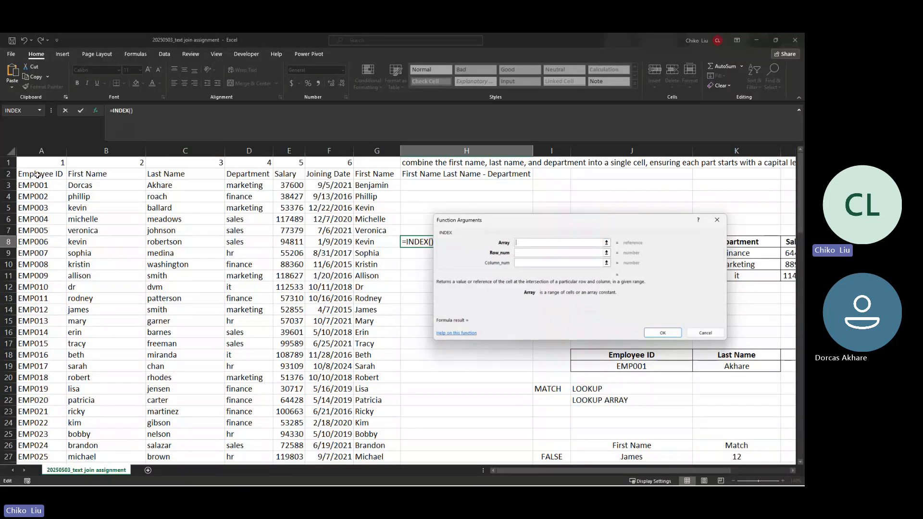
{"action": "left_click_drag", "start_coordinate": [38, 175], "coordinate": [318, 173]}
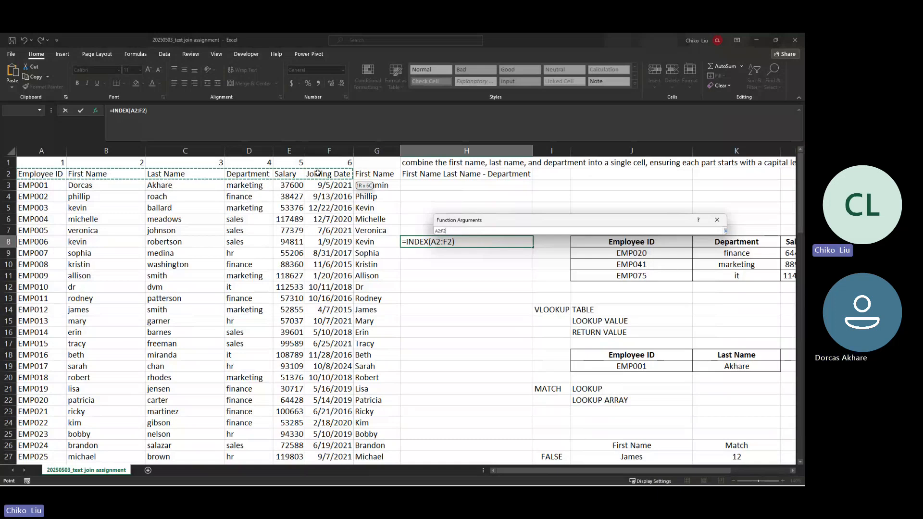
{"action": "key", "text": "F4"}
{"action": "key", "text": "Return"}
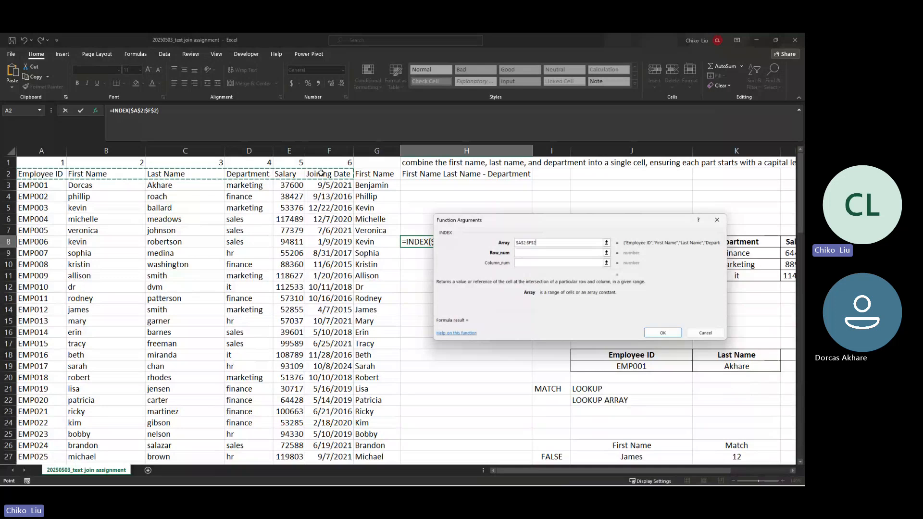
{"action": "left_click", "coordinate": [530, 253]}
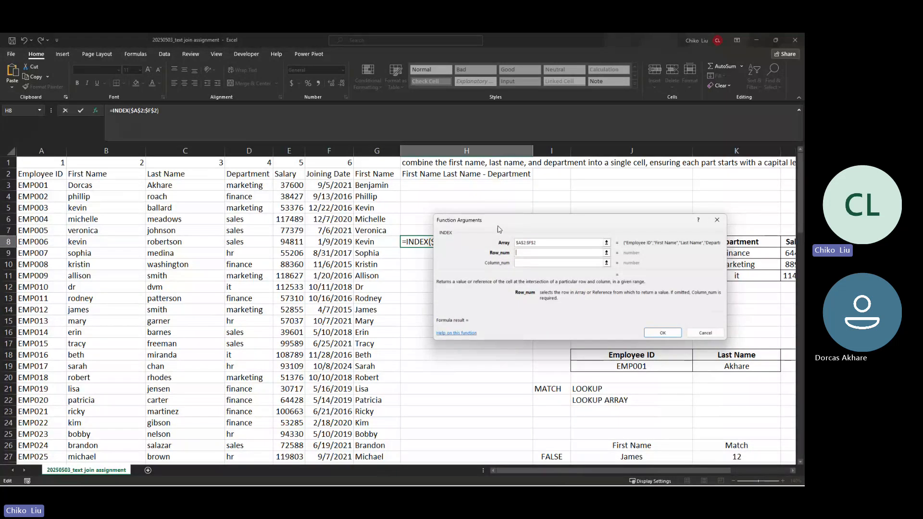
{"action": "type", "text": "5"}
{"action": "left_click", "coordinate": [662, 333]}
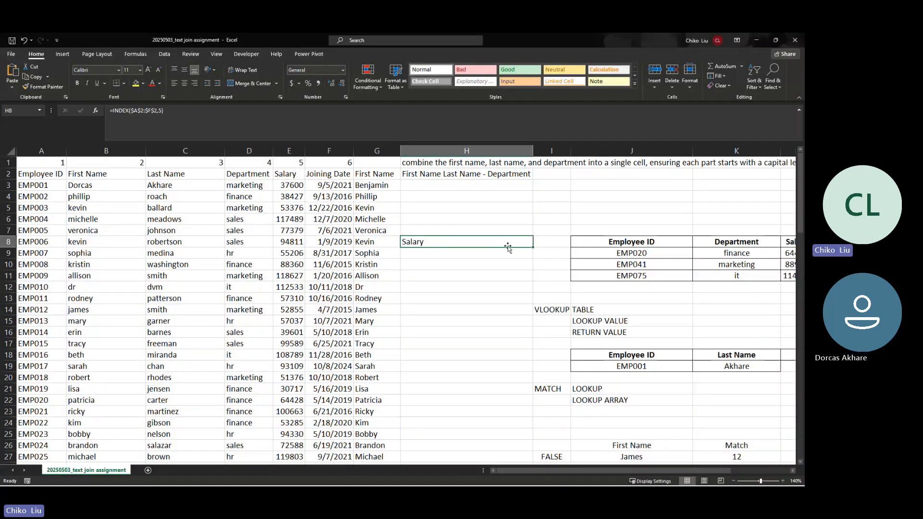
{"action": "left_click_drag", "start_coordinate": [508, 247], "coordinate": [501, 252]}
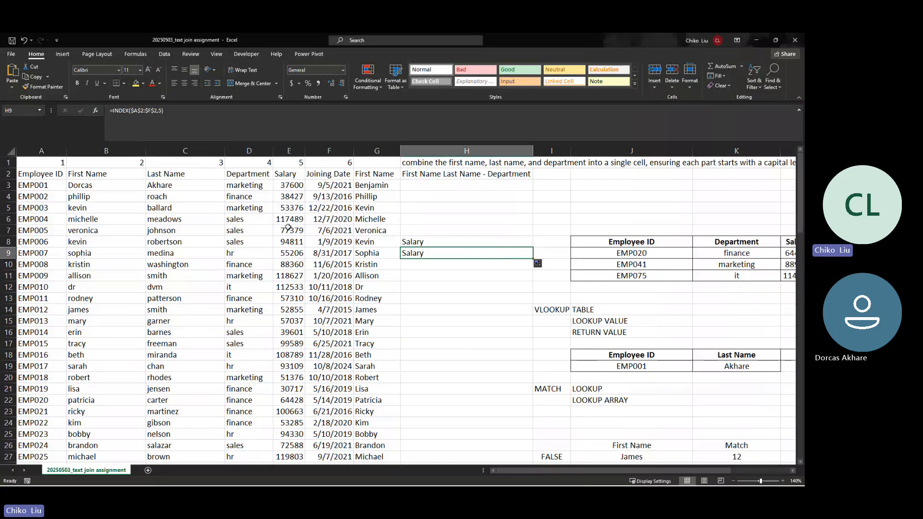
{"action": "key", "text": "Delete"}
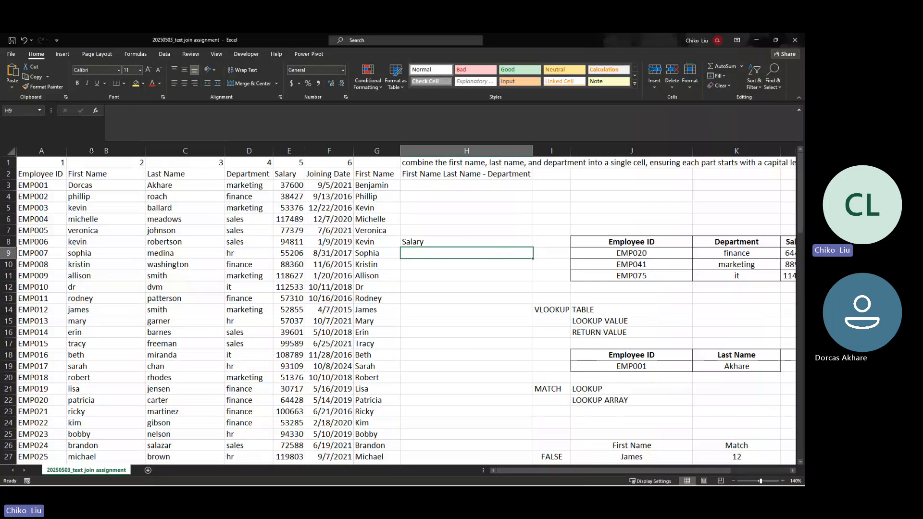
Step: Build =INDEX($A$2:$F$4,2,3) in H9 so it returns the last name Akhare
{"action": "left_click", "coordinate": [96, 114]}
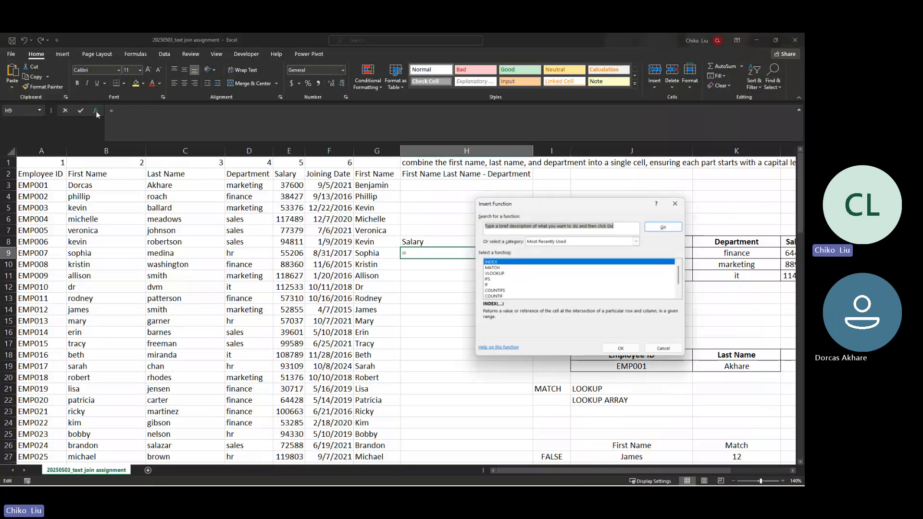
{"action": "left_click", "coordinate": [621, 348]}
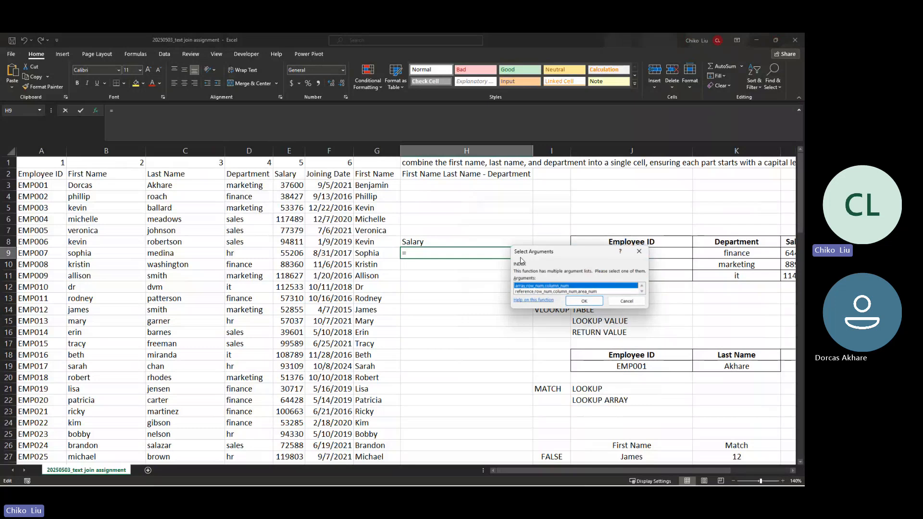
{"action": "left_click", "coordinate": [576, 302]}
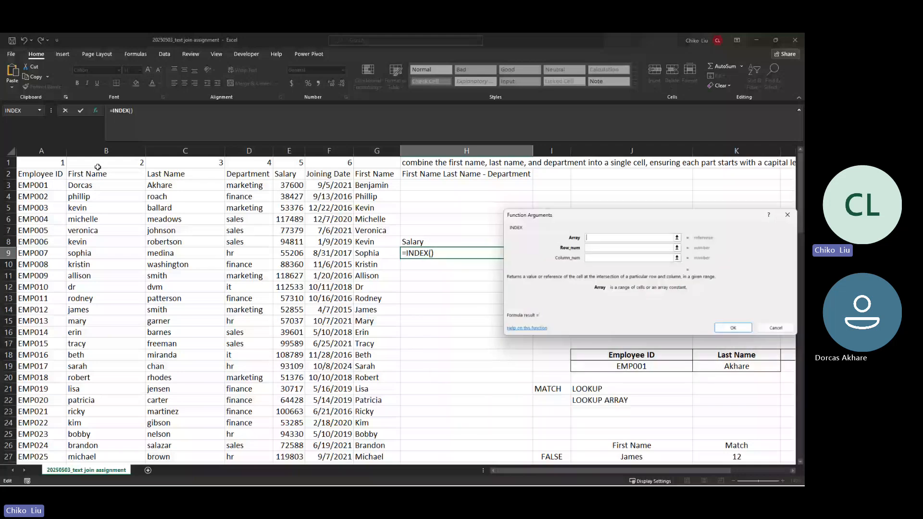
{"action": "left_click", "coordinate": [48, 174]}
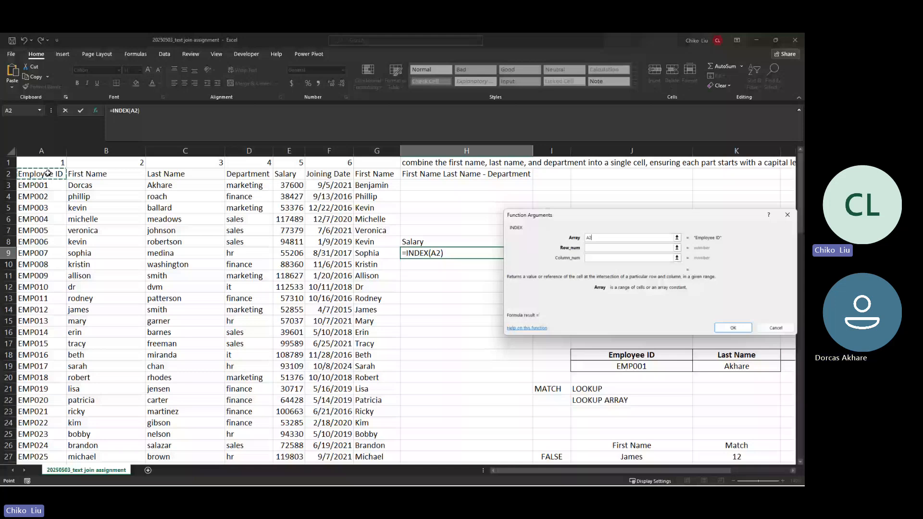
{"action": "left_click_drag", "start_coordinate": [48, 173], "coordinate": [327, 196]}
{"action": "key", "text": "F4"}
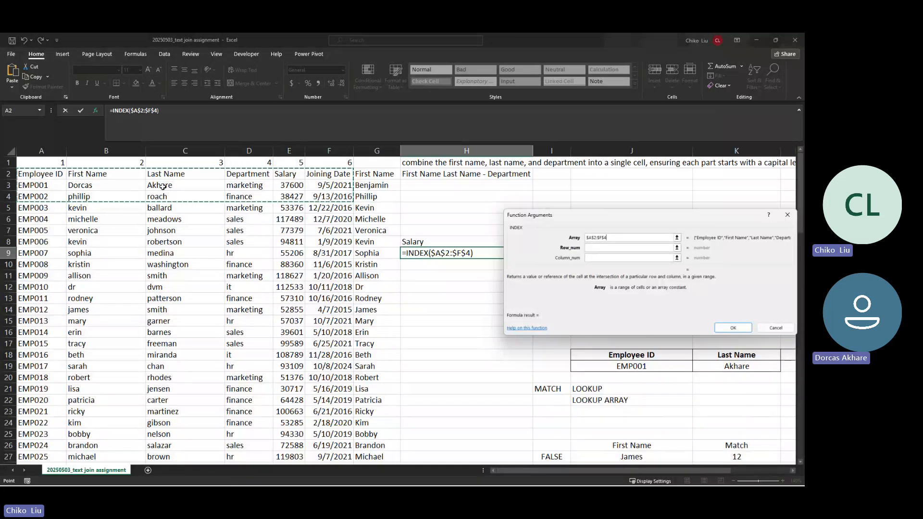
{"action": "left_click", "coordinate": [588, 248]}
{"action": "type", "text": "2"}
{"action": "key", "text": "Tab"}
{"action": "type", "text": "3"}
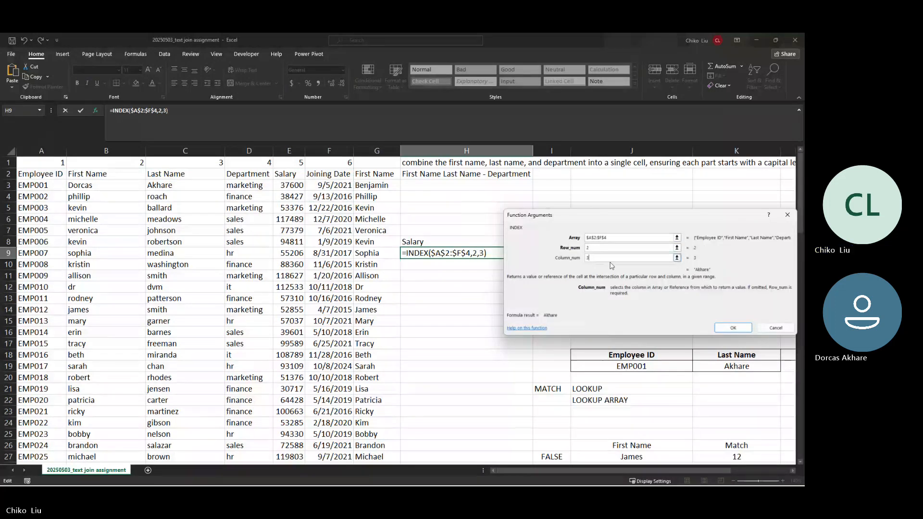
{"action": "left_click", "coordinate": [732, 328]}
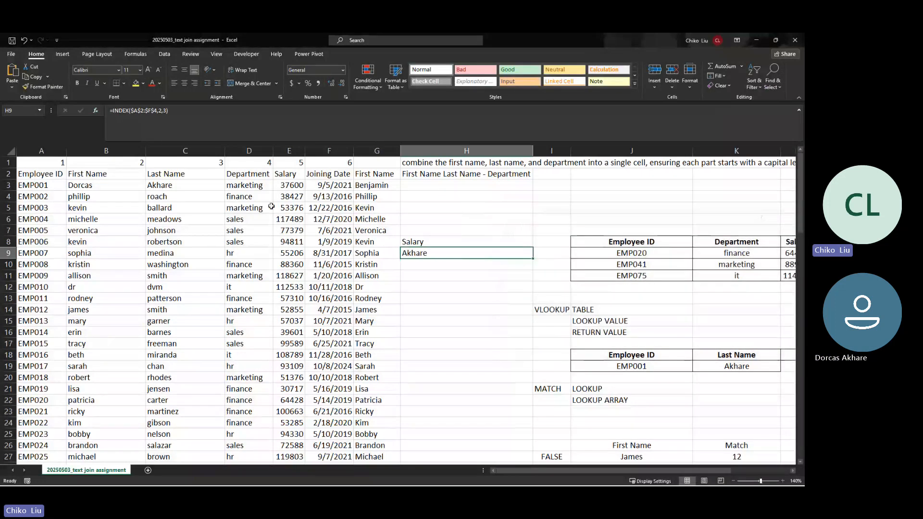
{"action": "left_click", "coordinate": [96, 110]}
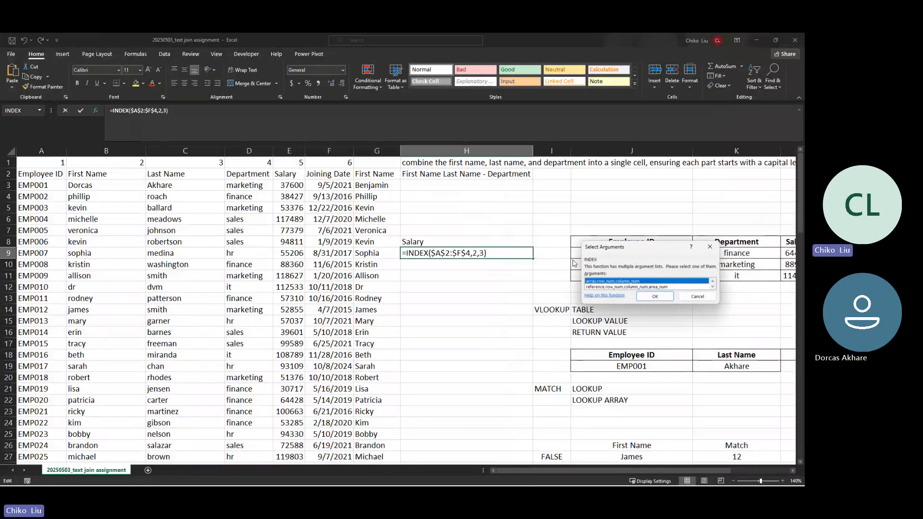
{"action": "left_click", "coordinate": [655, 297]}
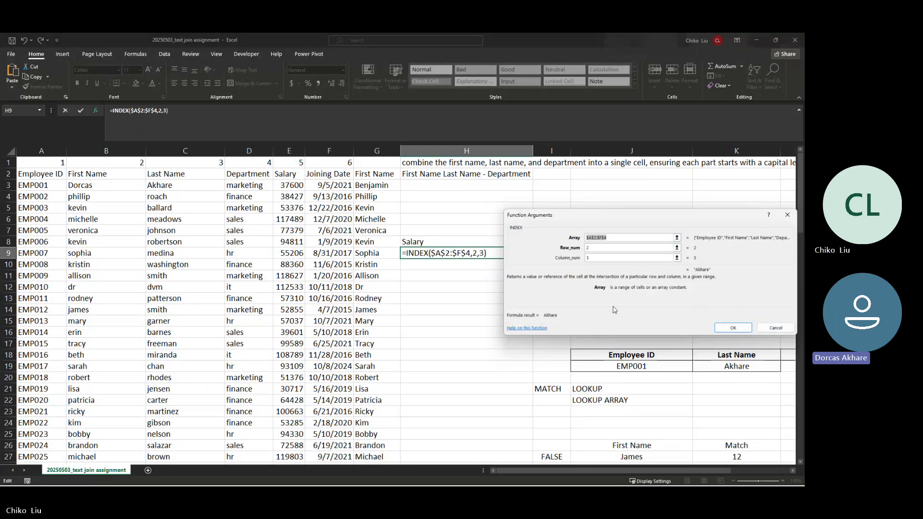
{"action": "left_click", "coordinate": [764, 329]}
{"action": "left_click", "coordinate": [422, 243]}
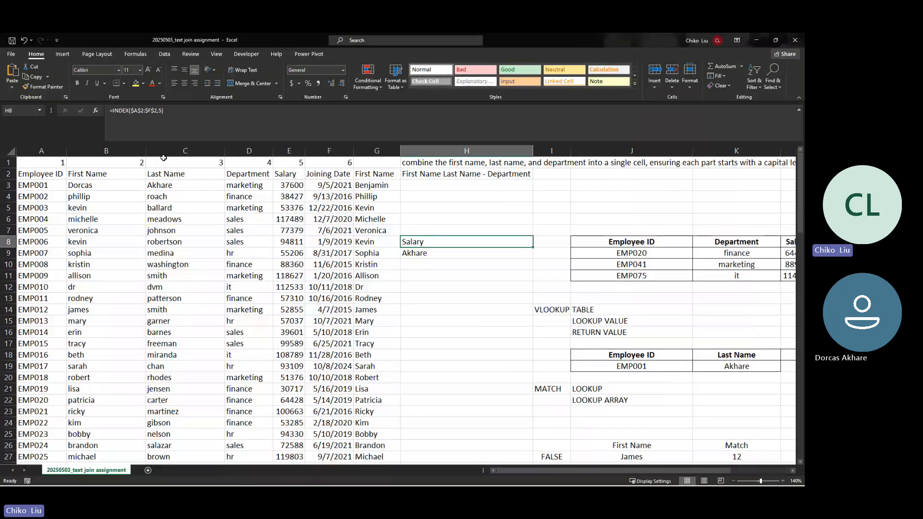
{"action": "left_click", "coordinate": [92, 114]}
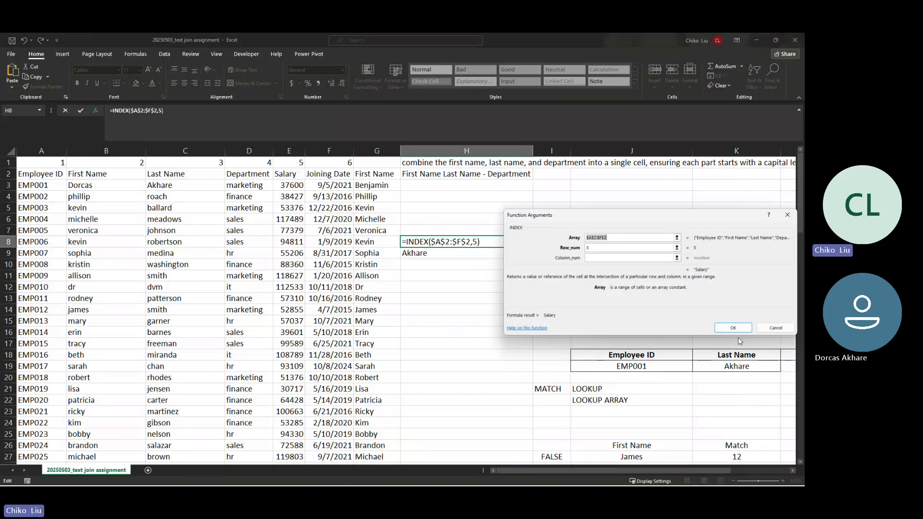
{"action": "left_click", "coordinate": [771, 328]}
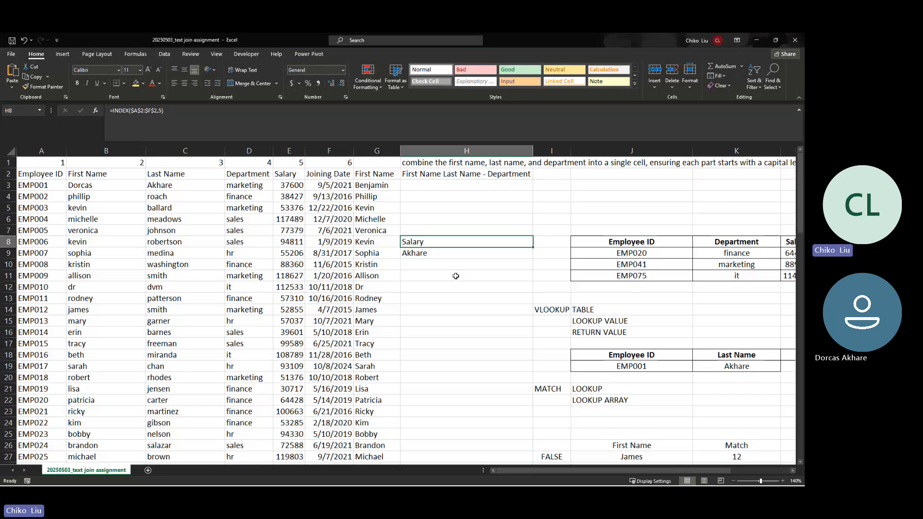
{"action": "left_click_drag", "start_coordinate": [39, 173], "coordinate": [48, 344]}
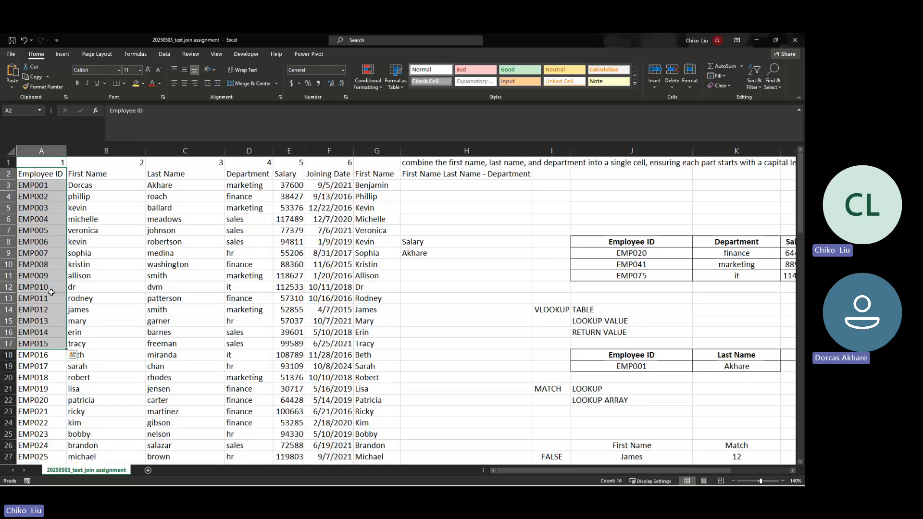
{"action": "left_click_drag", "start_coordinate": [39, 174], "coordinate": [322, 185]}
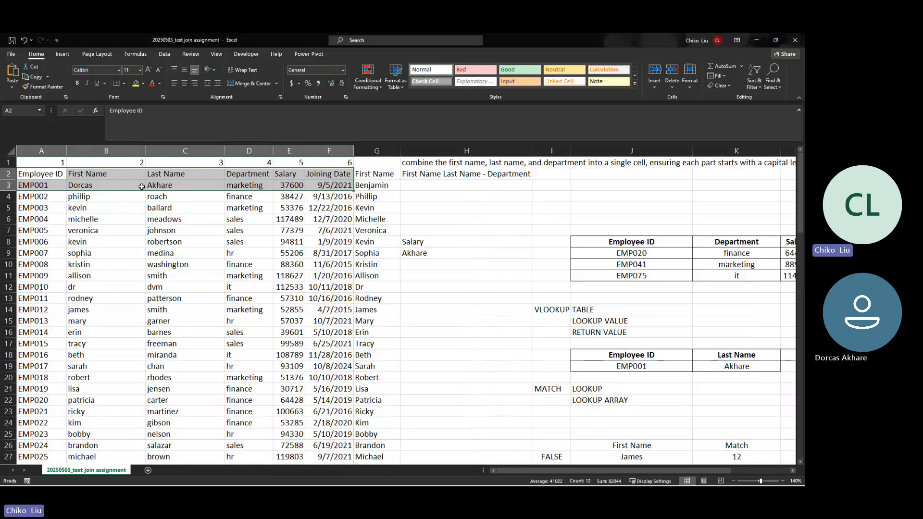
{"action": "left_click", "coordinate": [461, 273]}
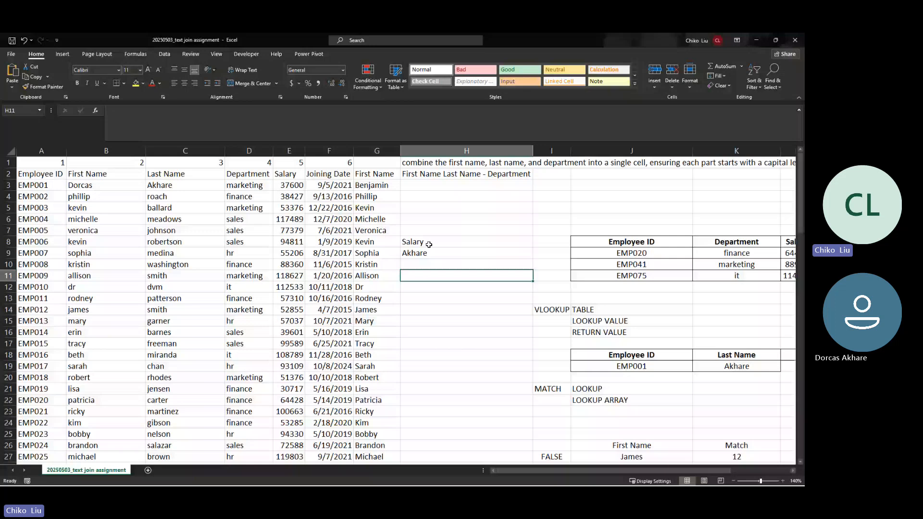
{"action": "left_click", "coordinate": [428, 252]}
{"action": "left_click", "coordinate": [95, 110]}
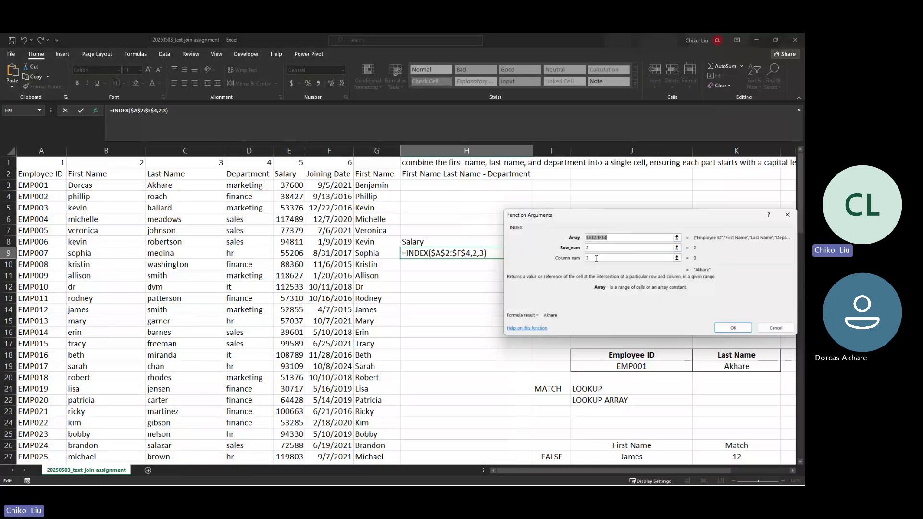
{"action": "key", "text": "Return"}
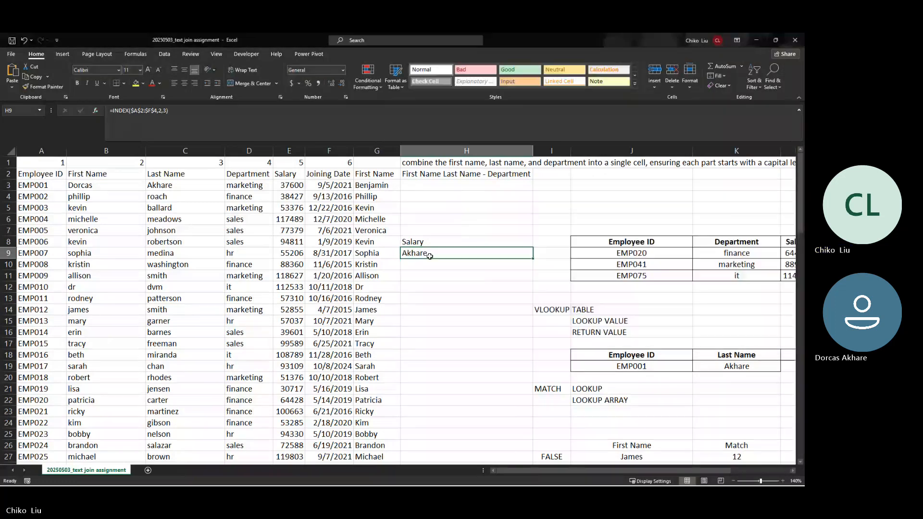
{"action": "scroll", "coordinate": [450, 287], "scroll_direction": "down", "scroll_amount": 2}
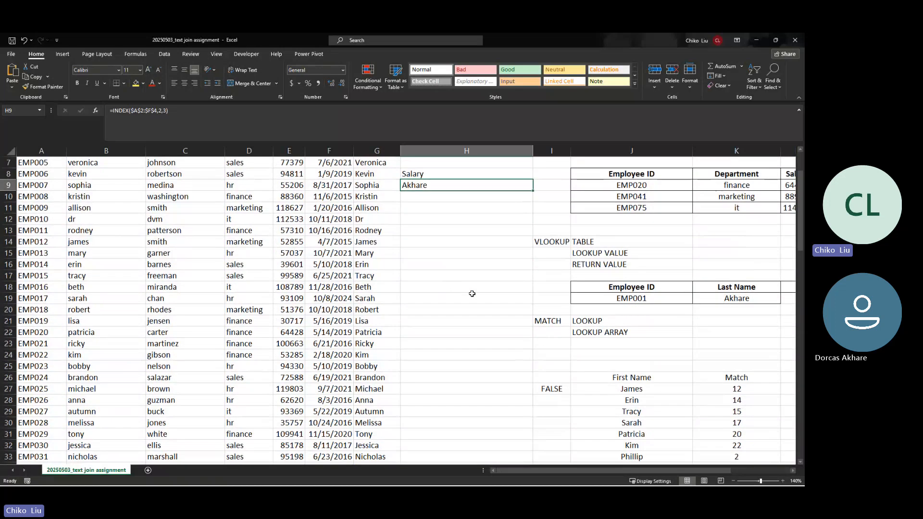
{"action": "left_click_drag", "start_coordinate": [567, 472], "coordinate": [647, 472]}
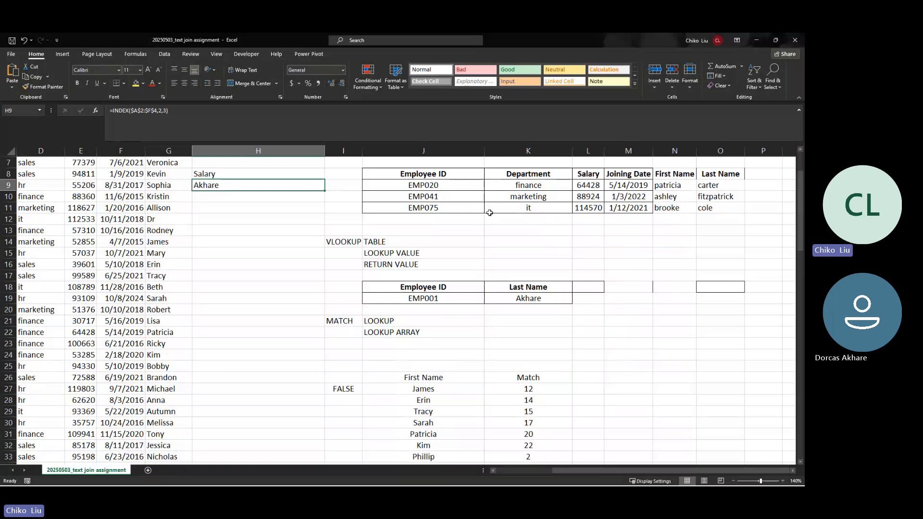
Step: Type the INDEX note 'Return any value if you a number' into J39
{"action": "left_click", "coordinate": [503, 186]}
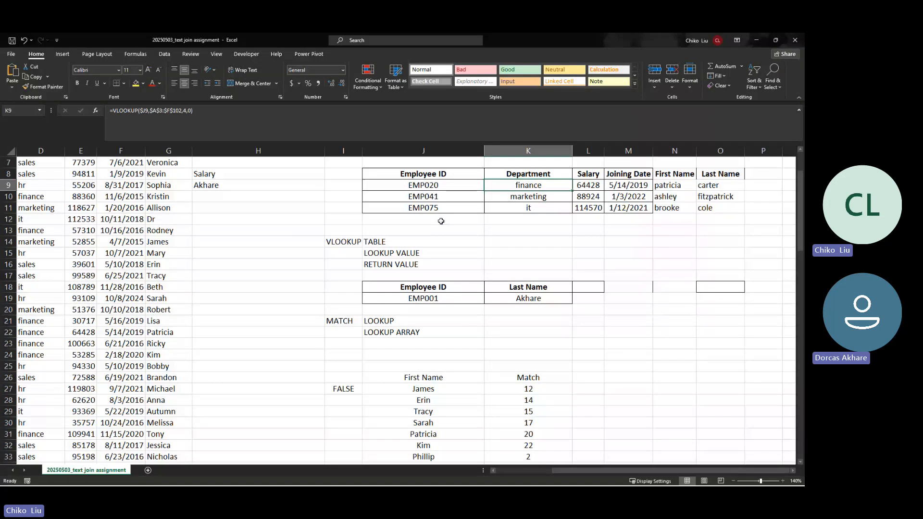
{"action": "scroll", "coordinate": [401, 248], "scroll_direction": "down", "scroll_amount": 4}
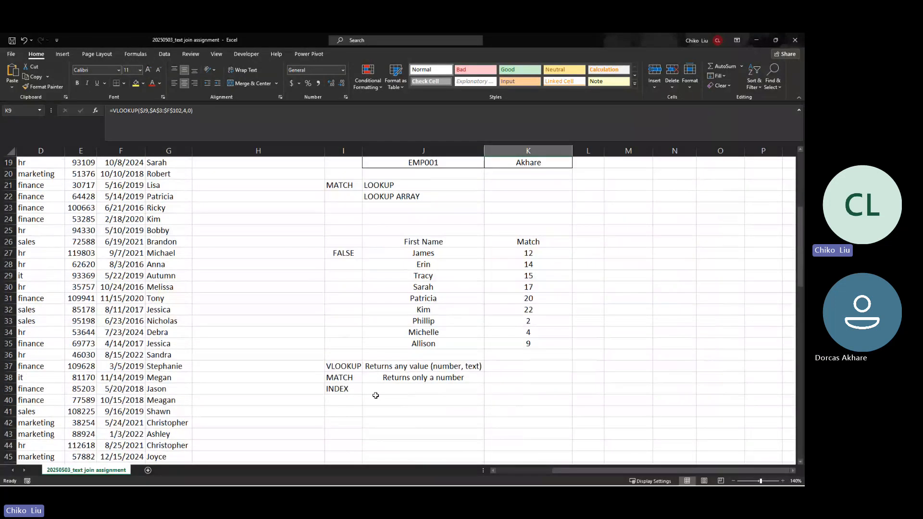
{"action": "left_click", "coordinate": [385, 394]}
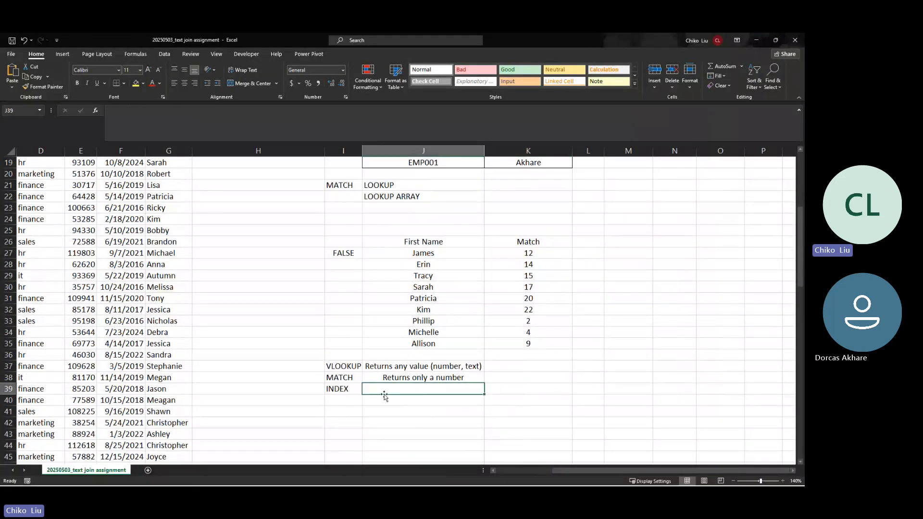
{"action": "type", "text": "rET"}
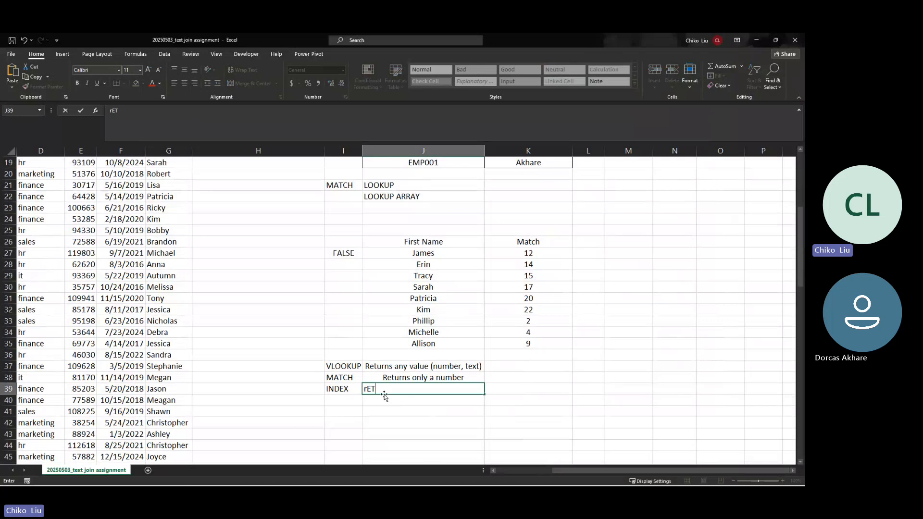
{"action": "key", "text": "BackSpace"}
{"action": "key", "text": "BackSpace"}
{"action": "type", "text": "Retur"}
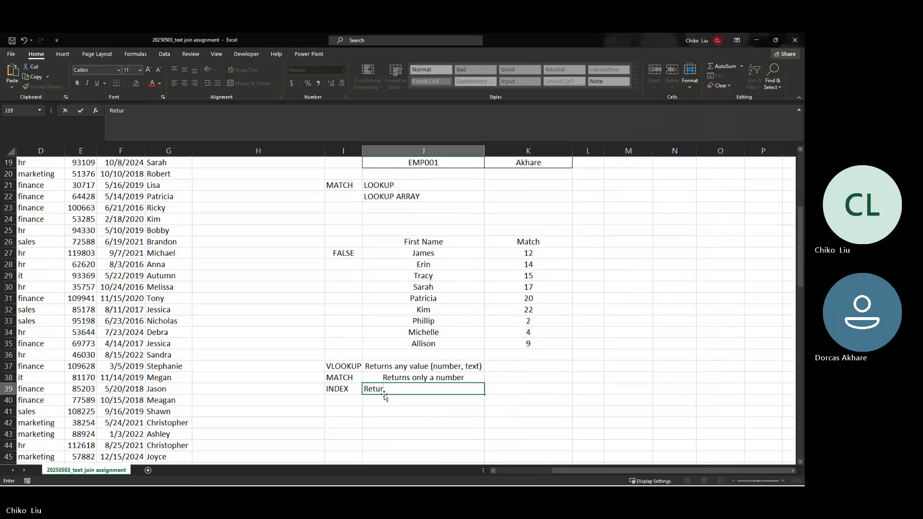
{"action": "type", "text": "n"}
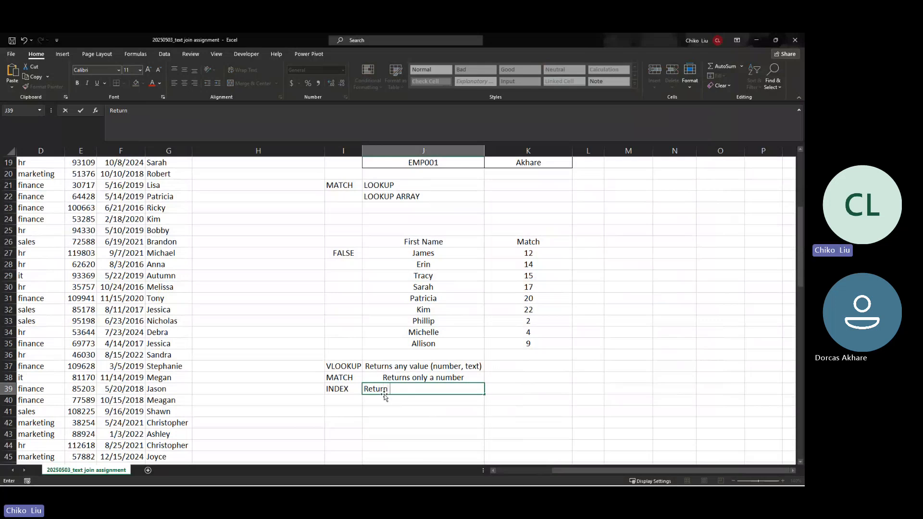
{"action": "type", "text": " ant v"}
{"action": "key", "text": "BackSpace"}
{"action": "key", "text": "BackSpace"}
{"action": "key", "text": "BackSpace"}
{"action": "type", "text": "y a"}
{"action": "type", "text": "value "}
{"action": "type", "text": "if you a"}
{"action": "type", "text": " number"}
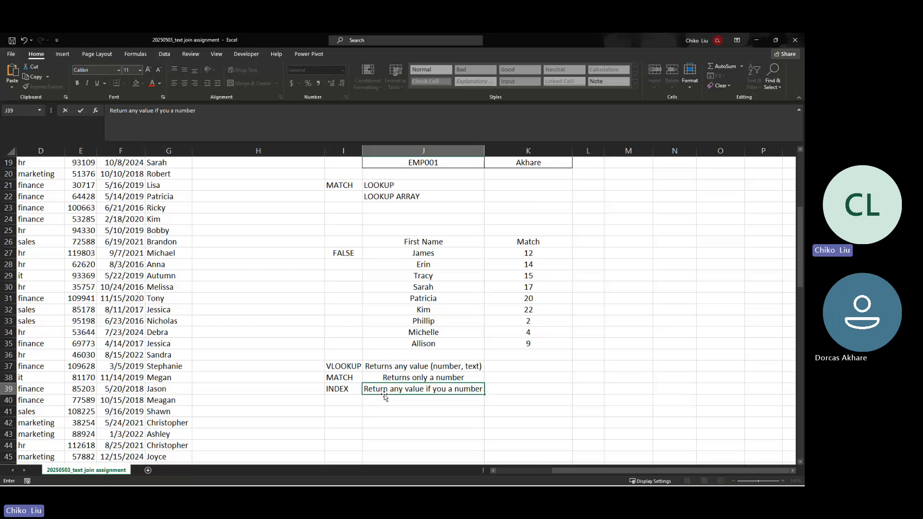
{"action": "key", "text": "Return"}
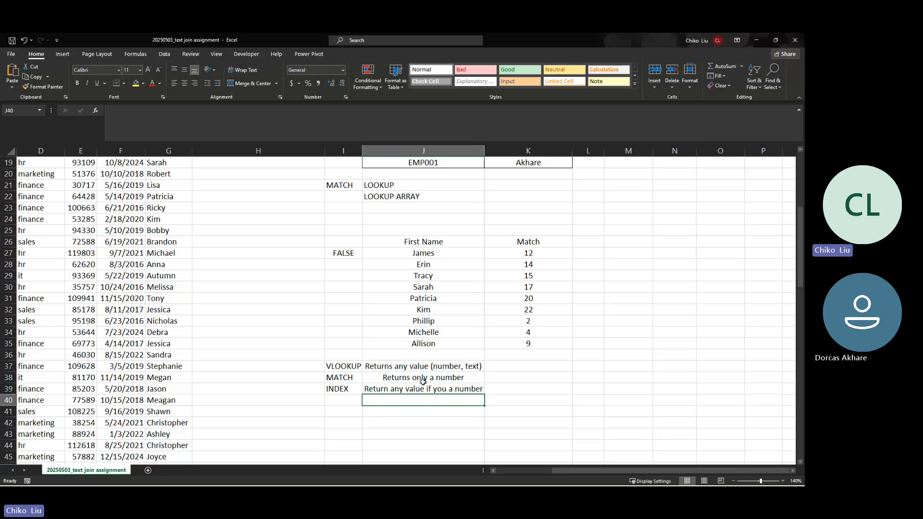
Step: Copy the Employee ID heading and its three IDs from J8:J11
{"action": "scroll", "coordinate": [423, 382], "scroll_direction": "left", "scroll_amount": 3}
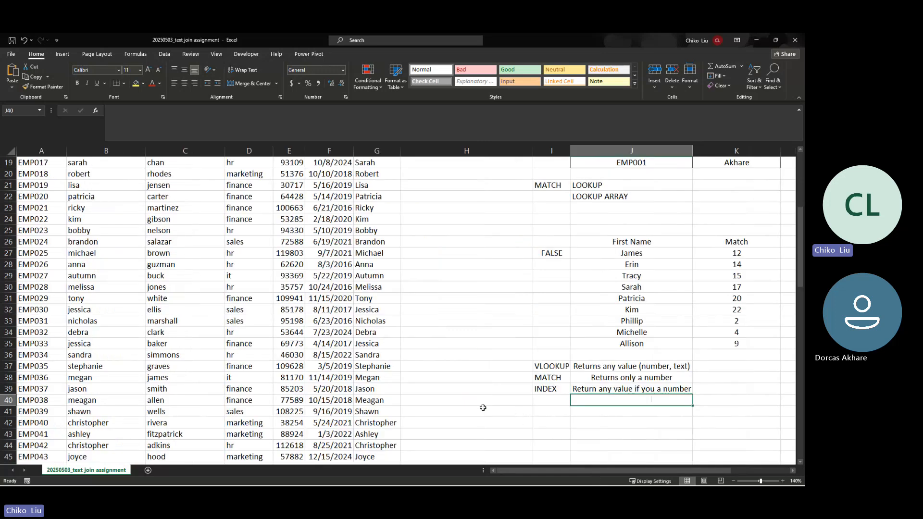
{"action": "scroll", "coordinate": [495, 340], "scroll_direction": "up", "scroll_amount": 3}
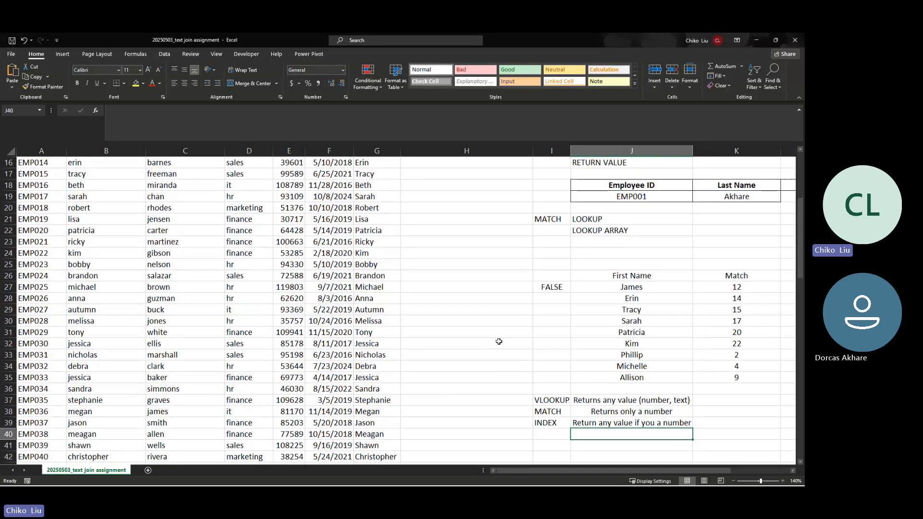
{"action": "scroll", "coordinate": [606, 228], "scroll_direction": "up", "scroll_amount": 3}
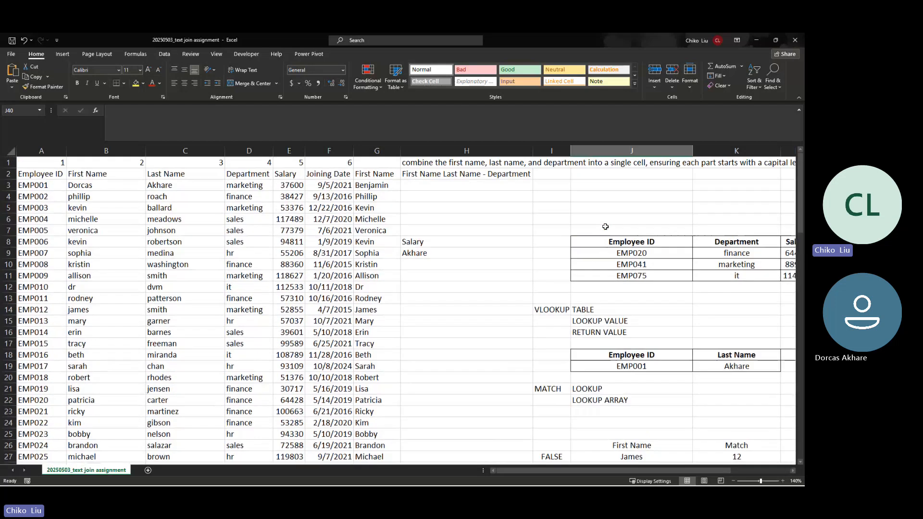
{"action": "left_click_drag", "start_coordinate": [631, 253], "coordinate": [631, 273]}
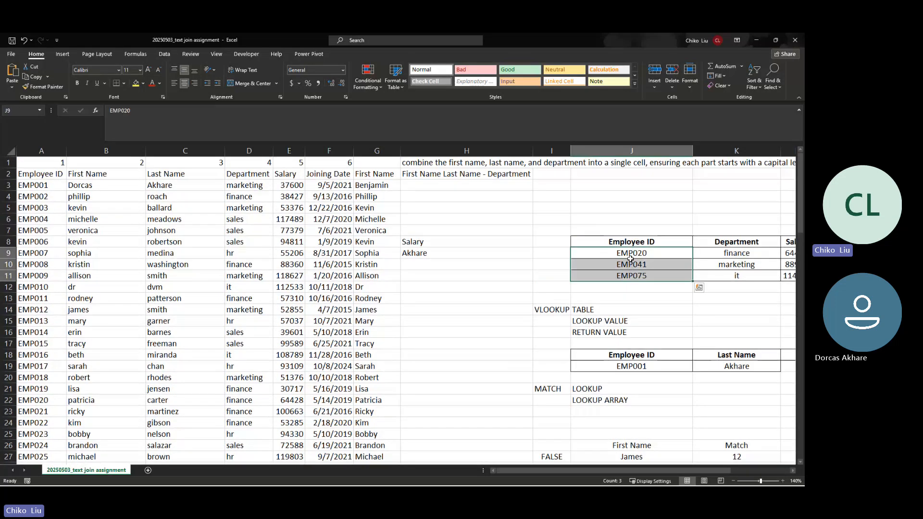
{"action": "left_click_drag", "start_coordinate": [628, 242], "coordinate": [629, 276]}
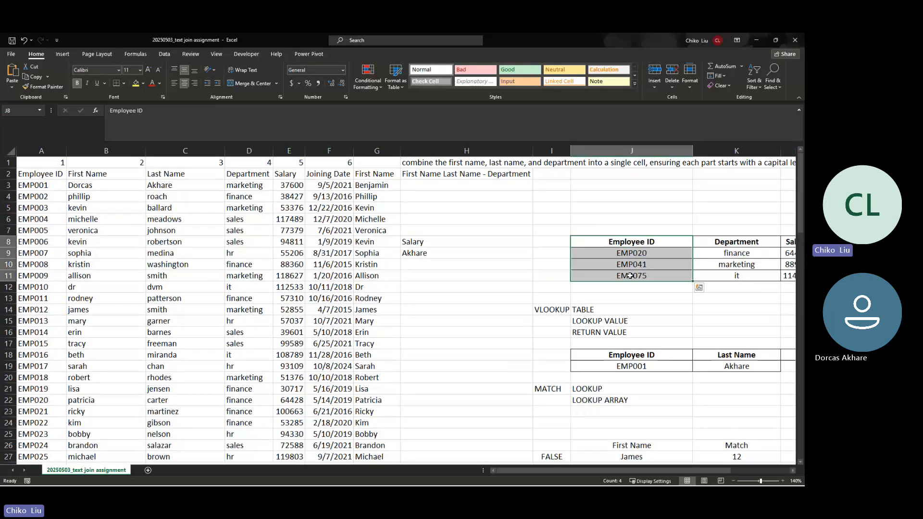
{"action": "key", "text": "ctrl+c"}
Step: Place the copied IDs at J41 and select the First Name and Last Name headings
{"action": "scroll", "coordinate": [601, 289], "scroll_direction": "down", "scroll_amount": 7}
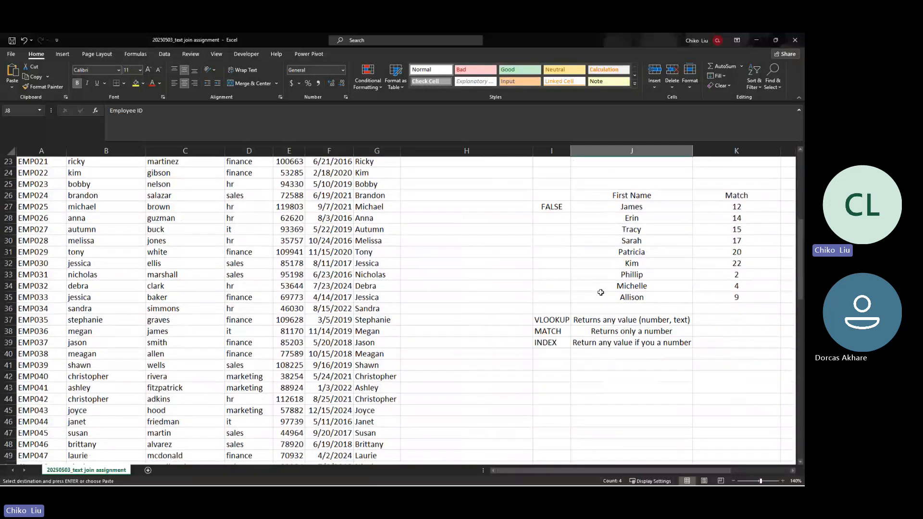
{"action": "scroll", "coordinate": [601, 292], "scroll_direction": "down", "scroll_amount": 1}
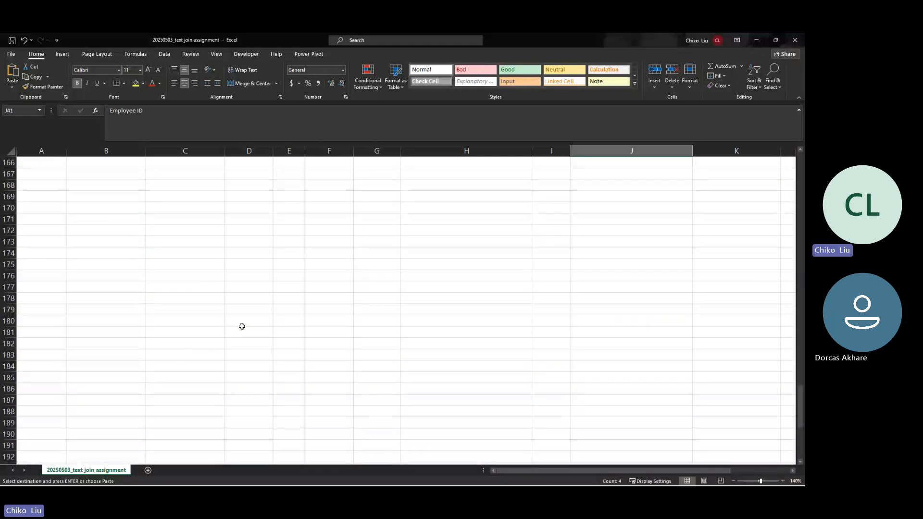
{"action": "scroll", "coordinate": [242, 326], "scroll_direction": "up", "scroll_amount": 15}
{"action": "scroll", "coordinate": [252, 322], "scroll_direction": "up", "scroll_amount": 20}
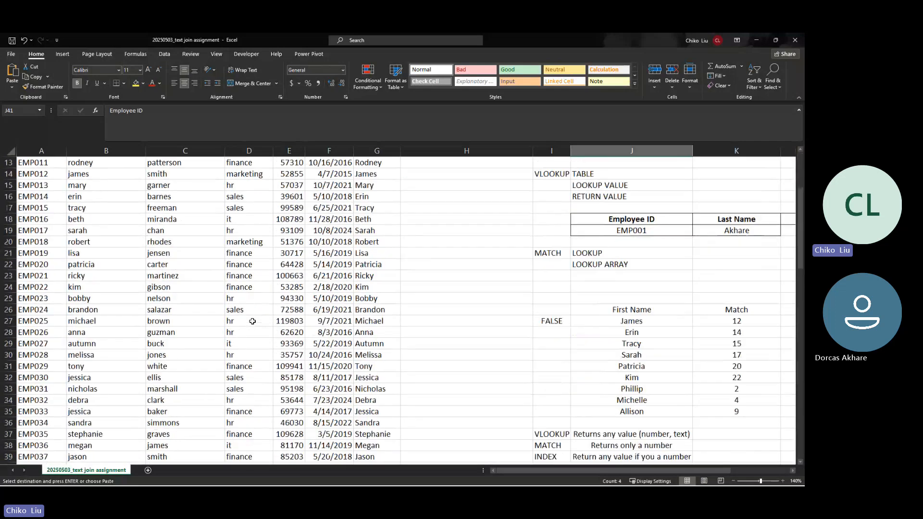
{"action": "left_click_drag", "start_coordinate": [697, 471], "coordinate": [736, 472]}
{"action": "scroll", "coordinate": [663, 357], "scroll_direction": "down", "scroll_amount": 20}
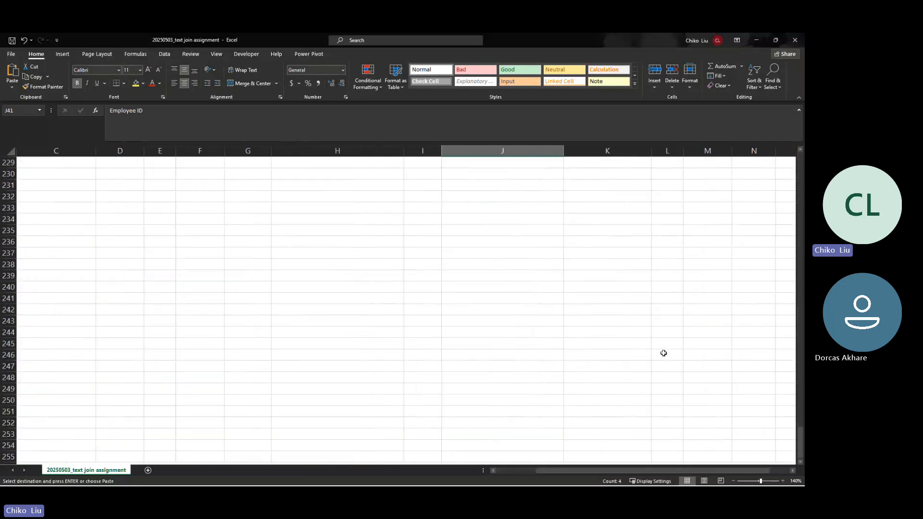
{"action": "scroll", "coordinate": [711, 316], "scroll_direction": "up", "scroll_amount": 20}
{"action": "left_click_drag", "start_coordinate": [800, 402], "coordinate": [800, 168]}
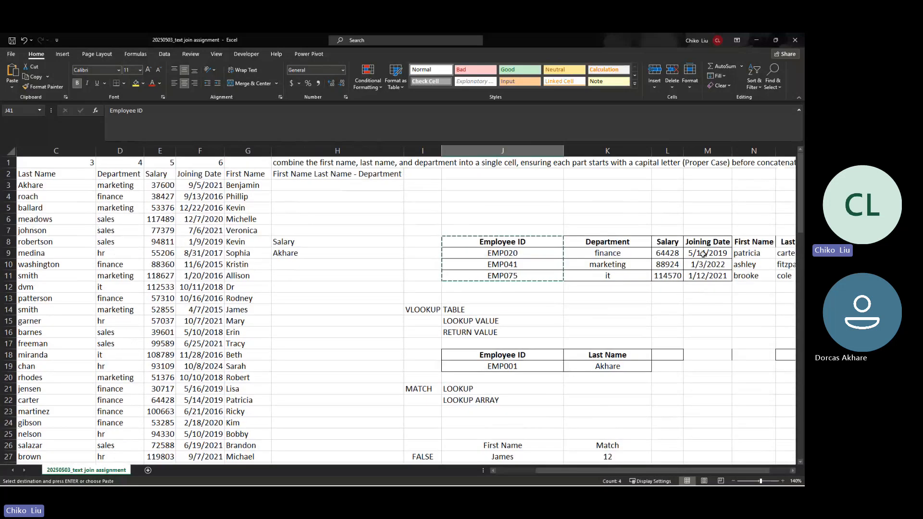
{"action": "left_click_drag", "start_coordinate": [743, 244], "coordinate": [782, 242]}
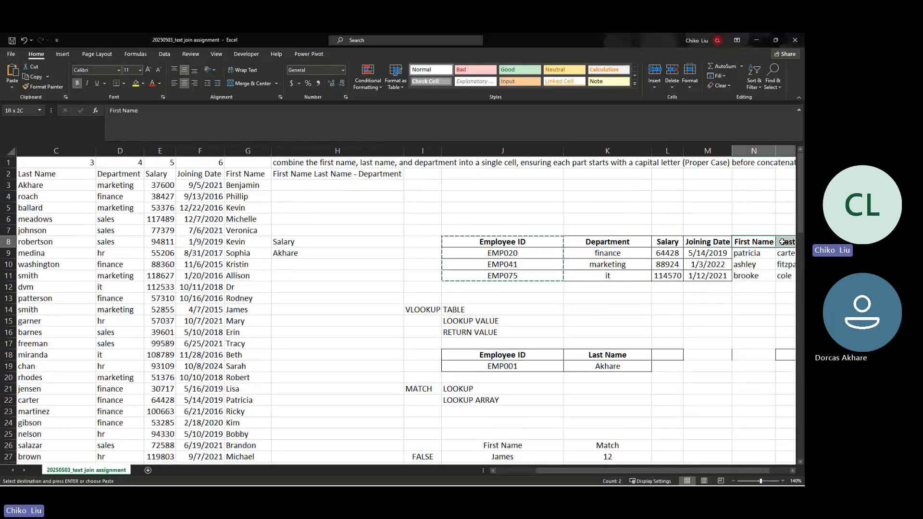
Step: Paste First Name, Last Name and Salary headings at K41, move Salary last, autofit column L
{"action": "left_click", "coordinate": [663, 241], "text": "ctrl"}
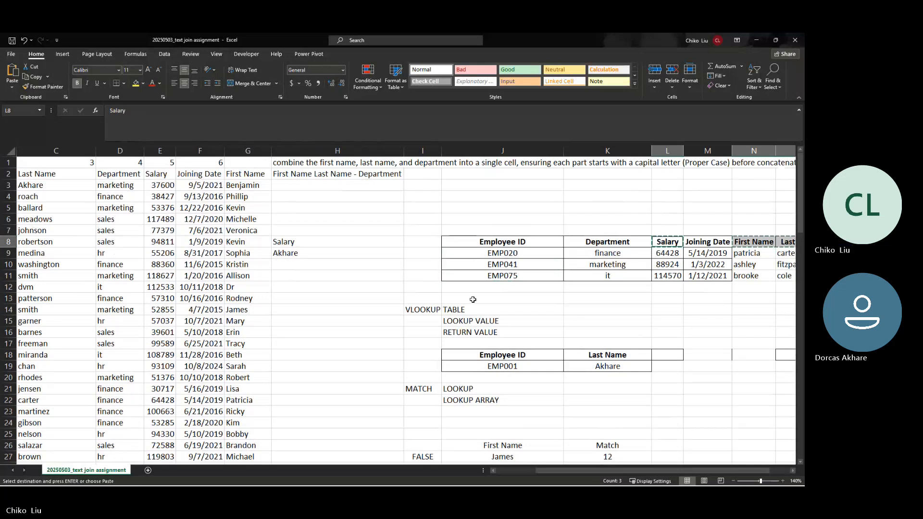
{"action": "scroll", "coordinate": [475, 299], "scroll_direction": "down", "scroll_amount": 3}
{"action": "scroll", "coordinate": [474, 300], "scroll_direction": "down", "scroll_amount": 10}
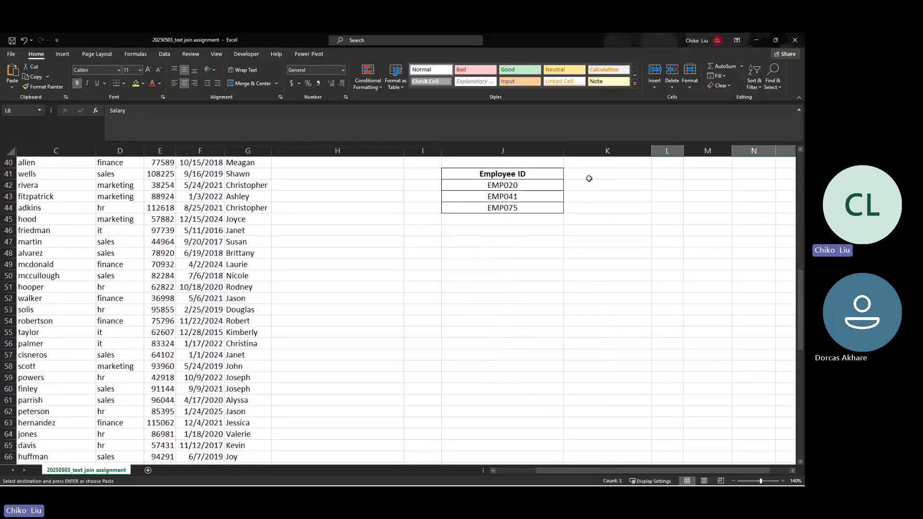
{"action": "left_click", "coordinate": [588, 176]}
{"action": "key", "text": "ctrl+v"}
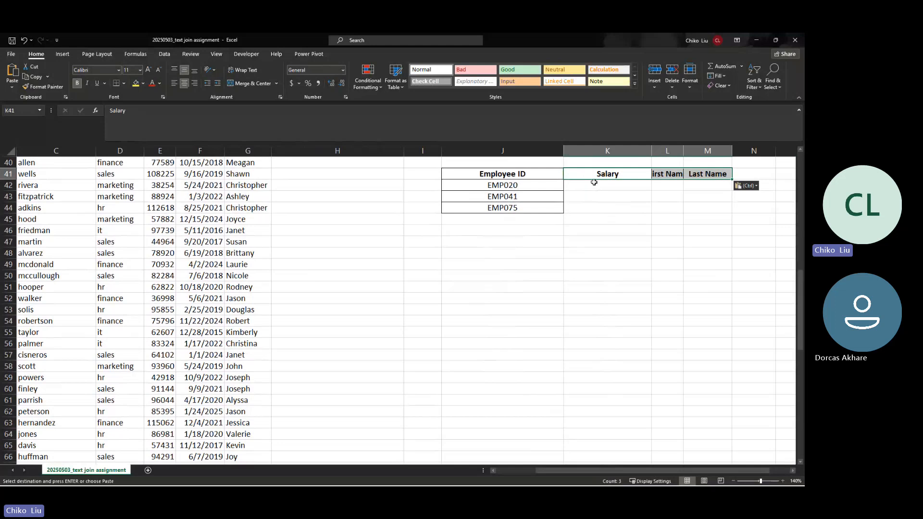
{"action": "left_click", "coordinate": [595, 177]}
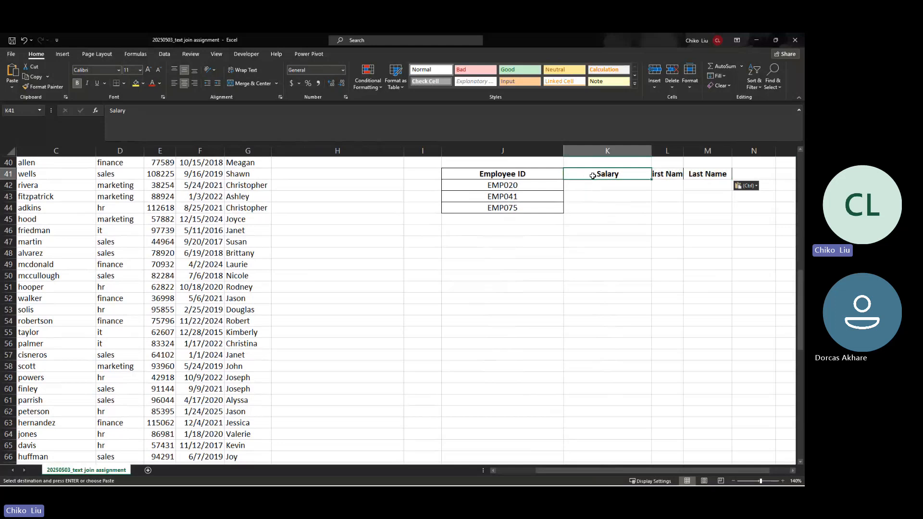
{"action": "left_click_drag", "start_coordinate": [595, 179], "coordinate": [611, 151]}
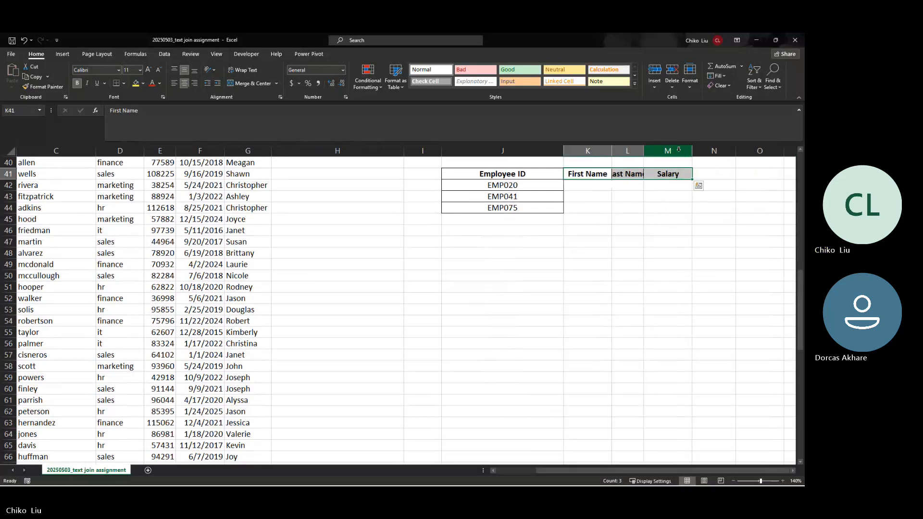
{"action": "double_click", "coordinate": [643, 151]}
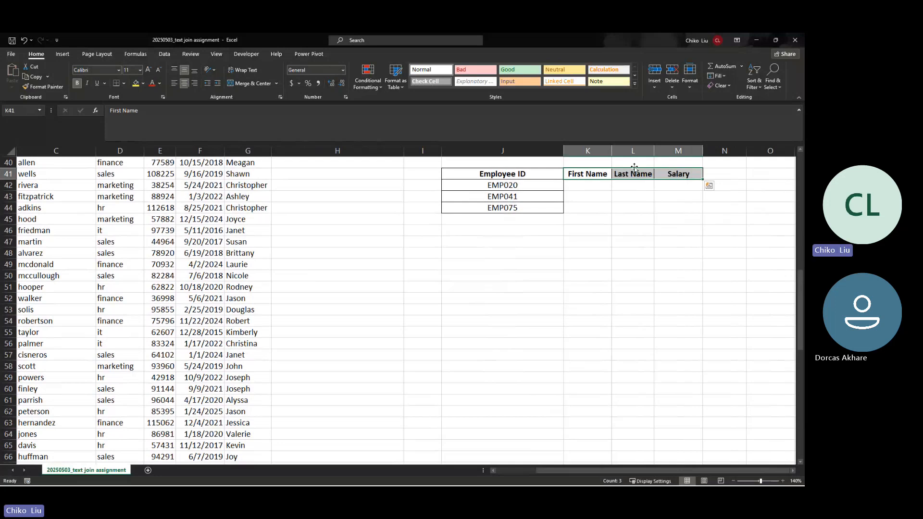
Step: Review the EMP020 row and the First Name column B, then select K42
{"action": "left_click", "coordinate": [558, 186]}
{"action": "left_click", "coordinate": [578, 185]}
{"action": "left_click", "coordinate": [621, 186]}
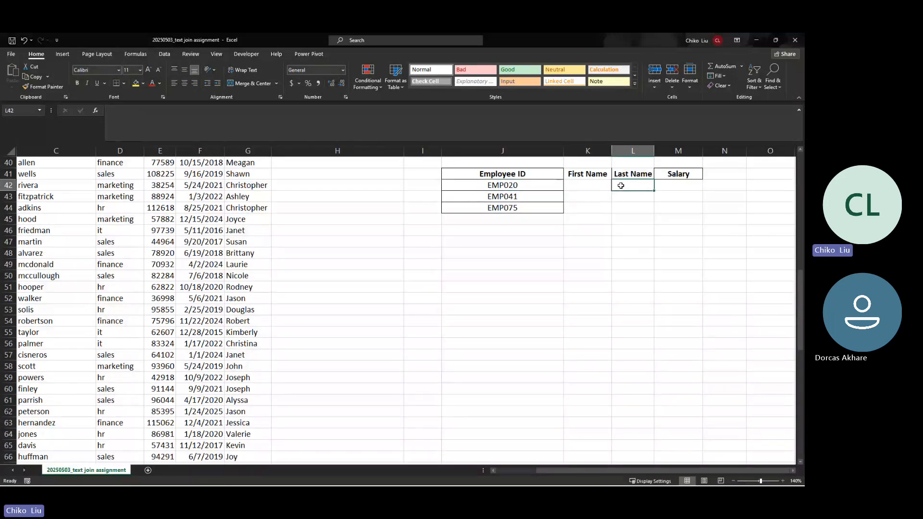
{"action": "left_click", "coordinate": [668, 186]}
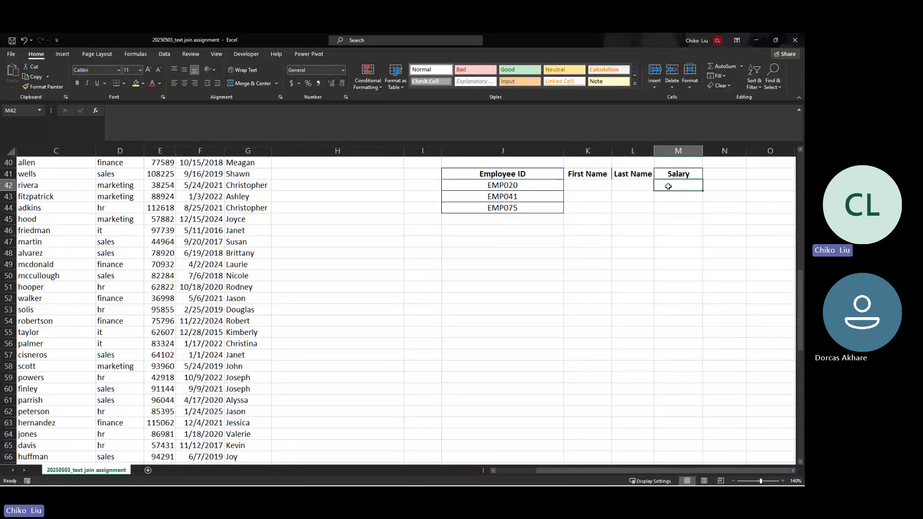
{"action": "left_click", "coordinate": [511, 189]}
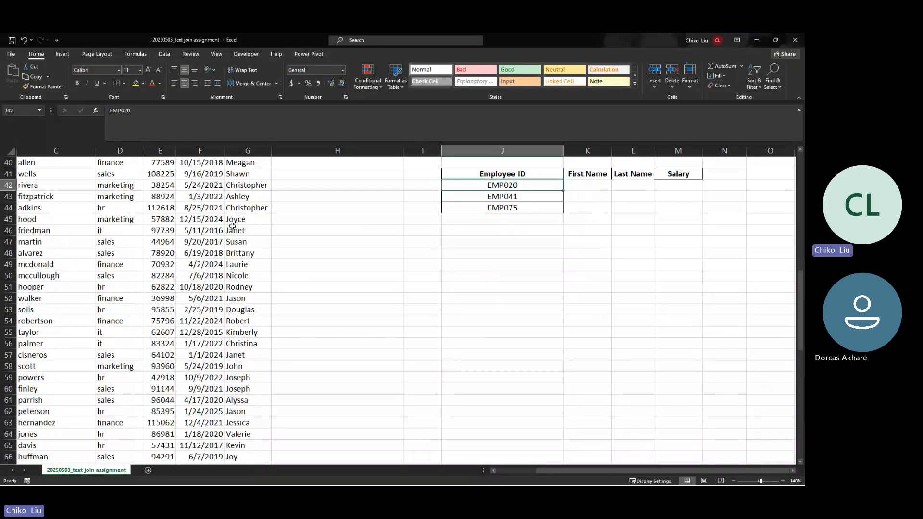
{"action": "left_click_drag", "start_coordinate": [538, 470], "coordinate": [495, 469]}
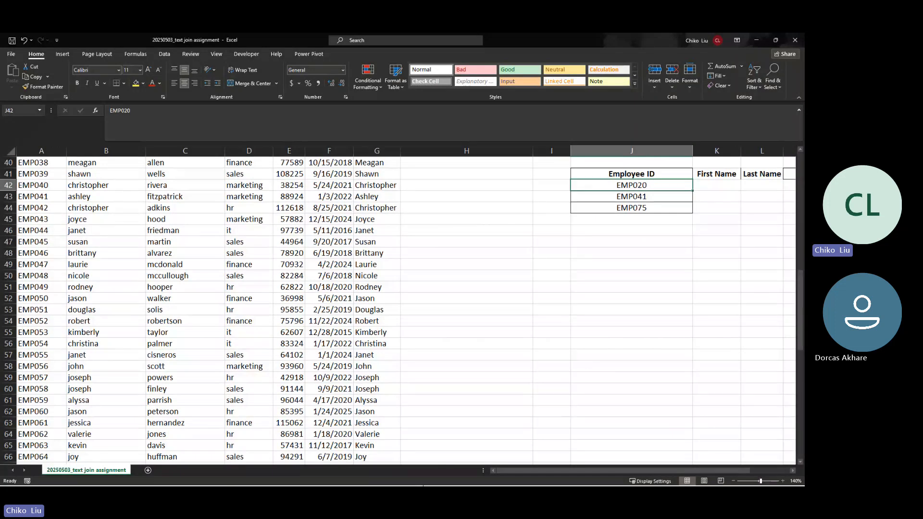
{"action": "scroll", "coordinate": [86, 348], "scroll_direction": "up", "scroll_amount": 13}
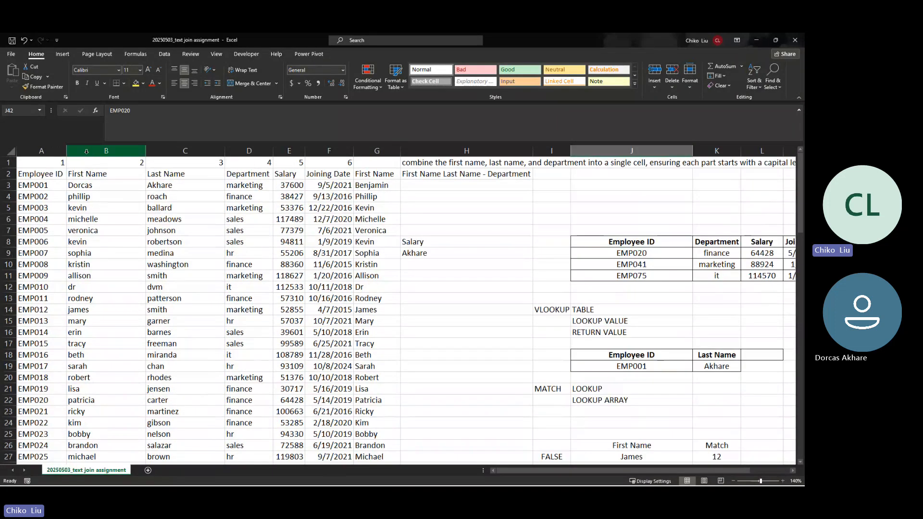
{"action": "left_click", "coordinate": [87, 151]}
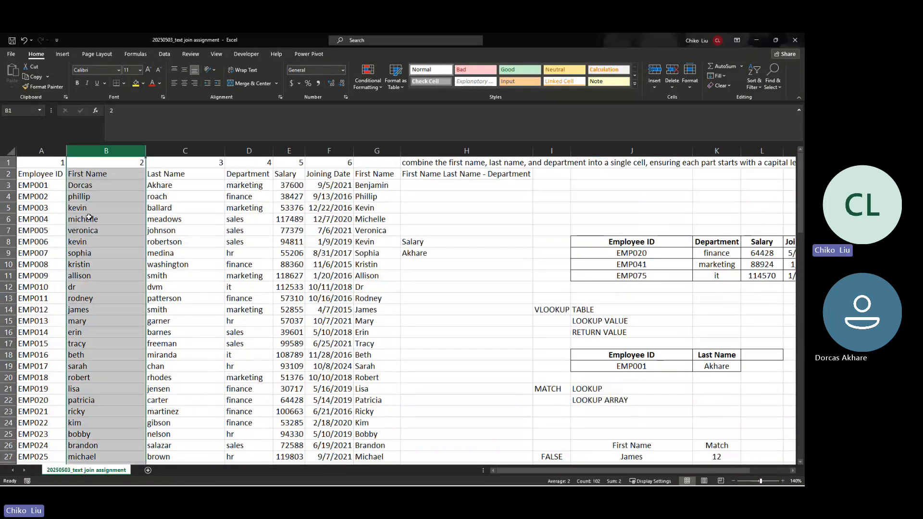
{"action": "scroll", "coordinate": [89, 218], "scroll_direction": "down", "scroll_amount": 2}
{"action": "scroll", "coordinate": [91, 219], "scroll_direction": "up", "scroll_amount": 2}
{"action": "scroll", "coordinate": [87, 232], "scroll_direction": "down", "scroll_amount": 4}
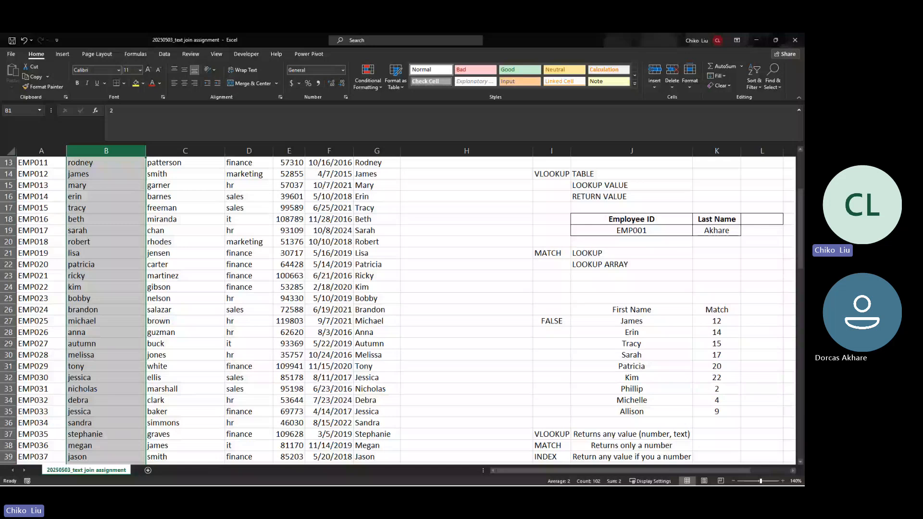
{"action": "key", "text": "alt+Tab"}
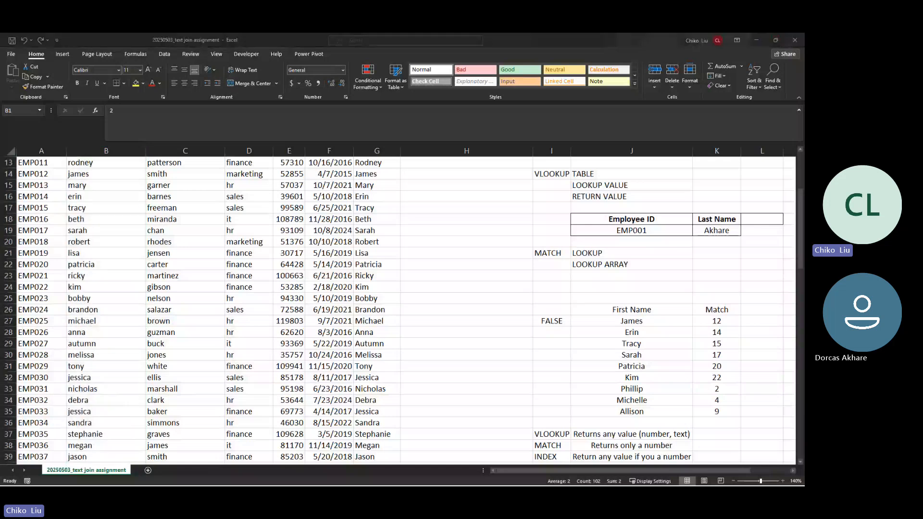
{"action": "key", "text": "alt+Tab"}
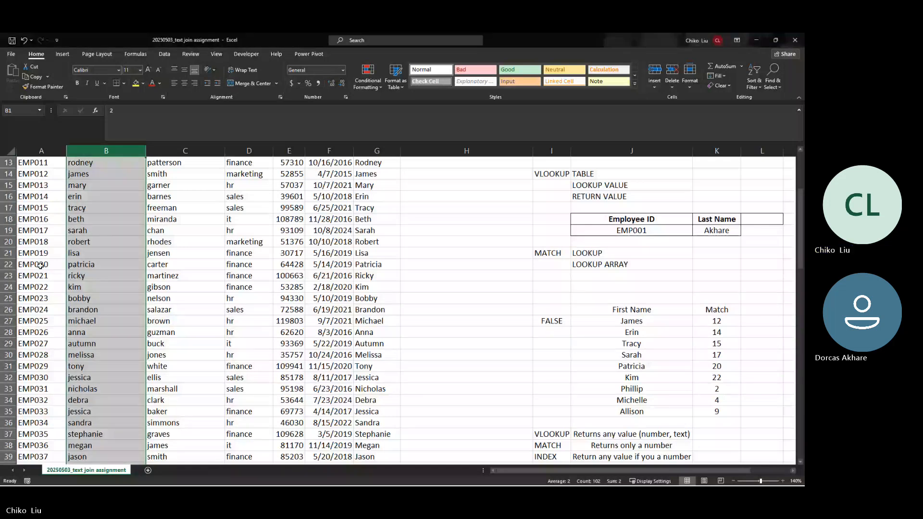
{"action": "scroll", "coordinate": [628, 416], "scroll_direction": "down", "scroll_amount": 20}
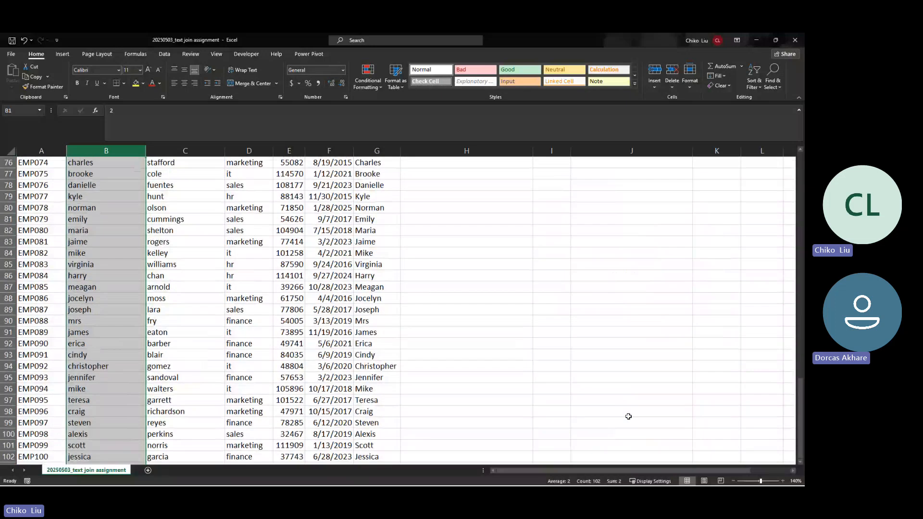
{"action": "scroll", "coordinate": [629, 416], "scroll_direction": "up", "scroll_amount": 20}
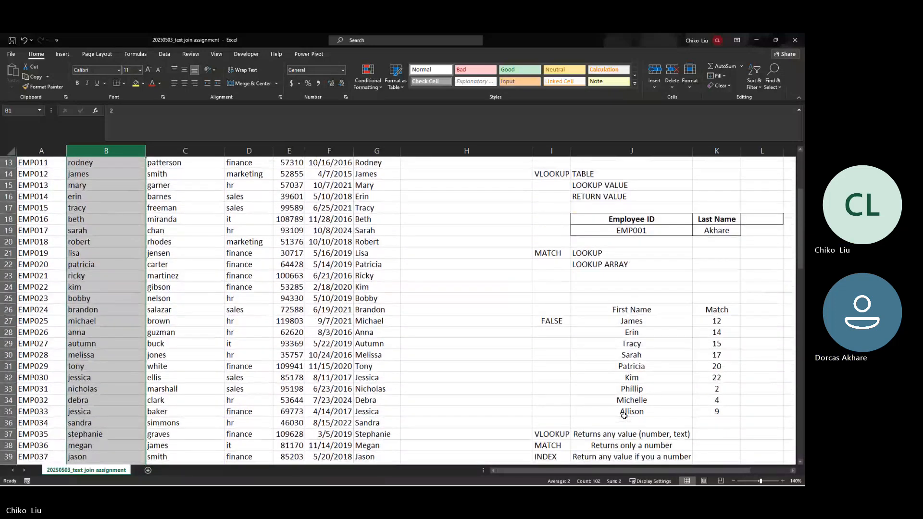
{"action": "scroll", "coordinate": [624, 416], "scroll_direction": "down", "scroll_amount": 10}
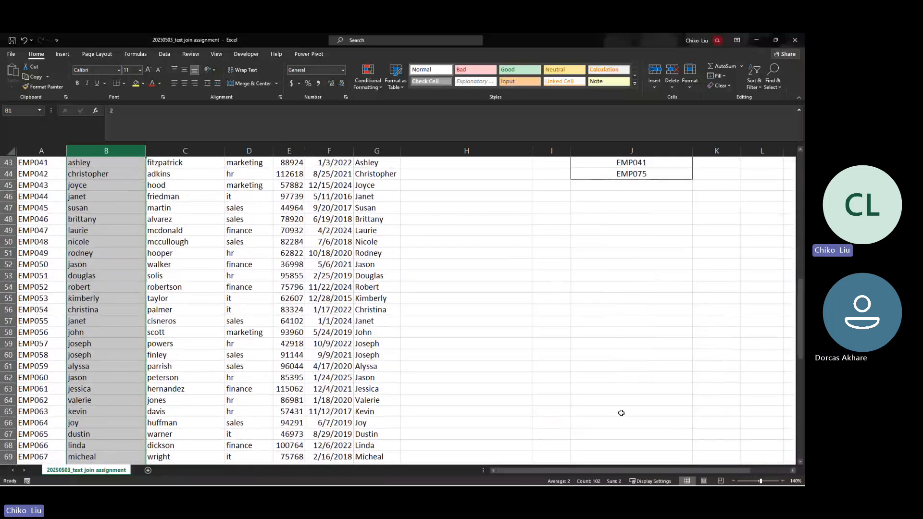
{"action": "scroll", "coordinate": [620, 413], "scroll_direction": "up", "scroll_amount": 2}
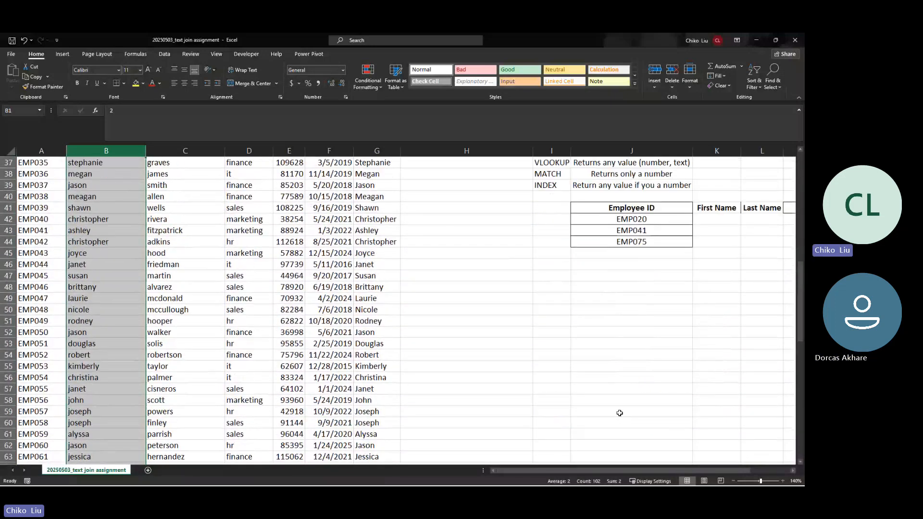
{"action": "left_click", "coordinate": [719, 220]}
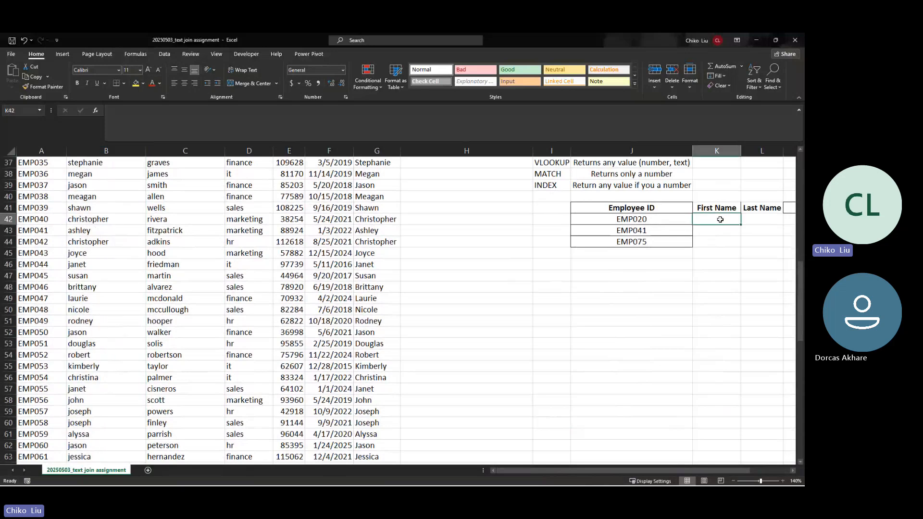
Step: Insert INDEX in K42 with the absolute array $A$3:$F$102
{"action": "left_click", "coordinate": [97, 111]}
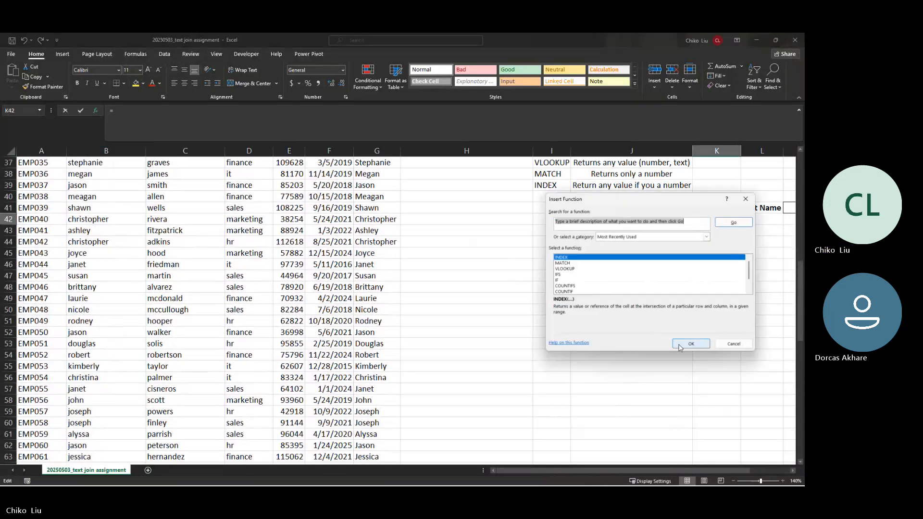
{"action": "left_click", "coordinate": [691, 344]}
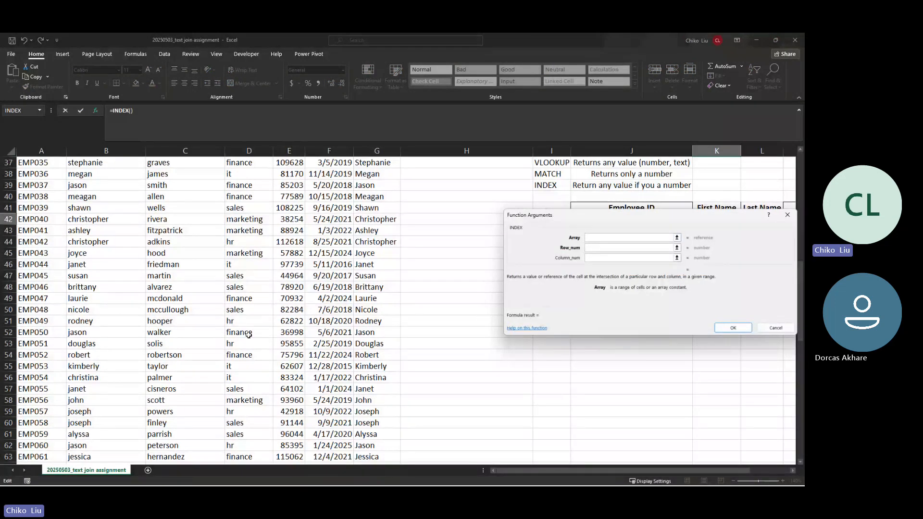
{"action": "scroll", "coordinate": [248, 335], "scroll_direction": "up", "scroll_amount": 12}
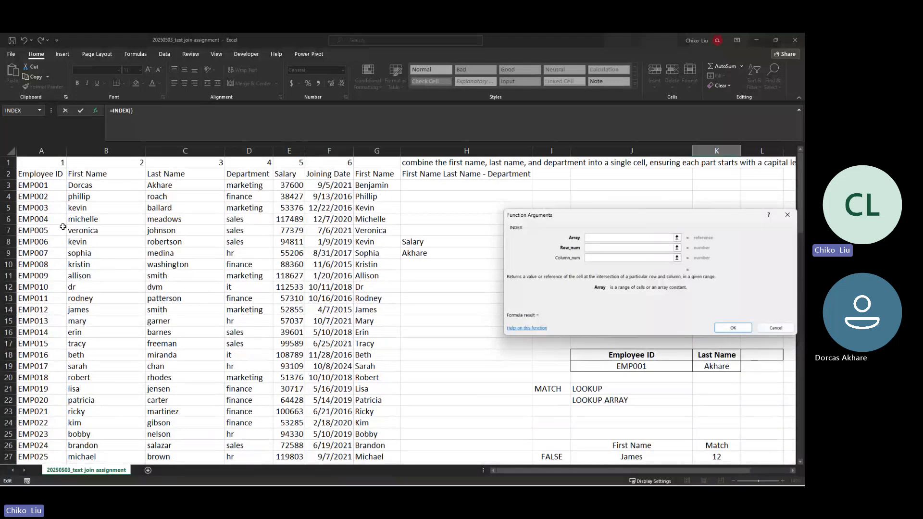
{"action": "left_click", "coordinate": [46, 179]}
{"action": "key", "text": "Down"}
{"action": "key", "text": "ctrl+shift+Right"}
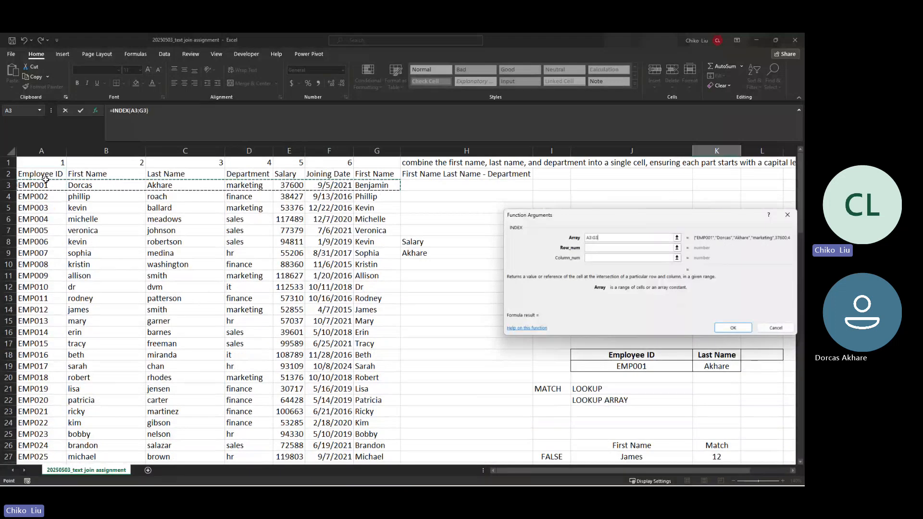
{"action": "key", "text": "shift+Left"}
{"action": "key", "text": "ctrl+shift+Down"}
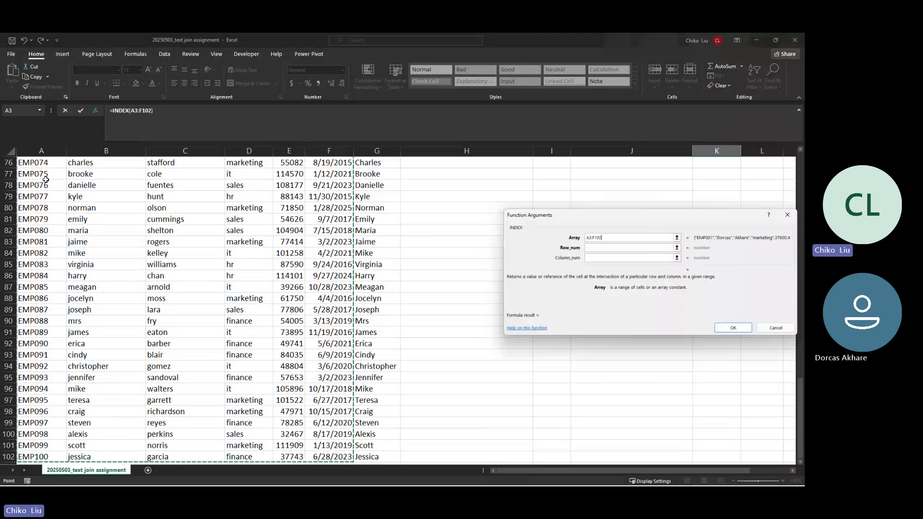
{"action": "key", "text": "F4"}
Step: Set row 20 and column 2 so the formula returns patricia for EMP020
{"action": "scroll", "coordinate": [45, 179], "scroll_direction": "up", "scroll_amount": 15}
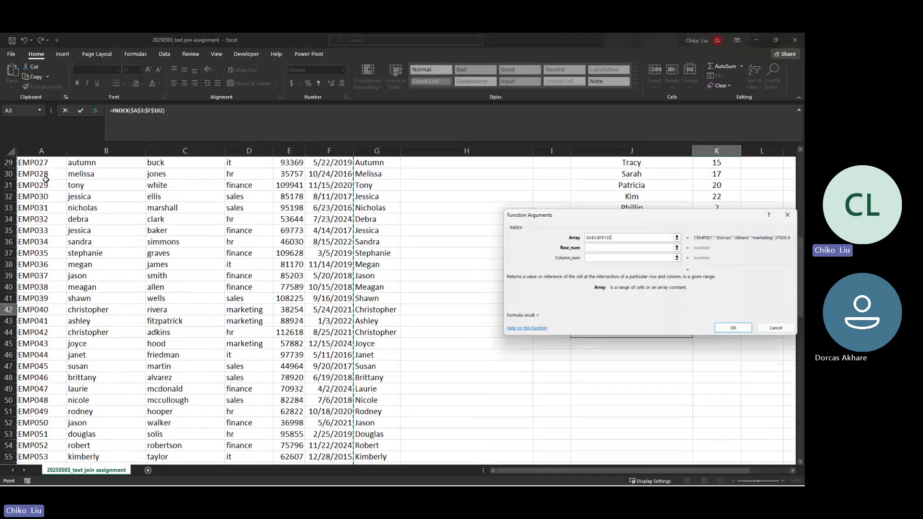
{"action": "key", "text": "Tab"}
{"action": "type", "text": "20"}
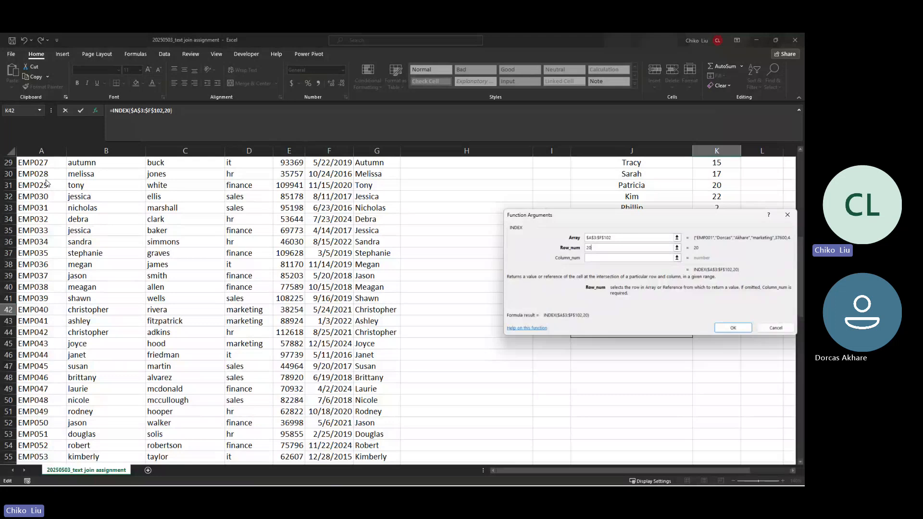
{"action": "key", "text": "Tab"}
{"action": "type", "text": "2"}
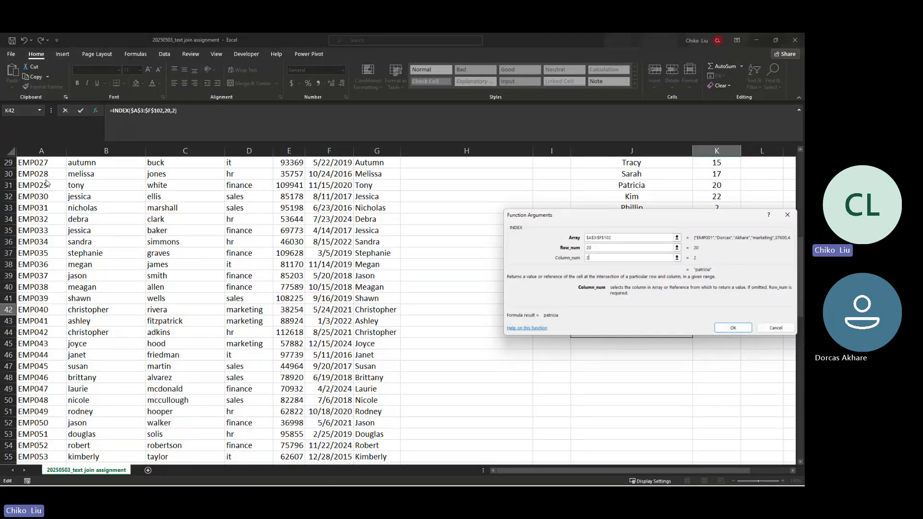
{"action": "key", "text": "Return"}
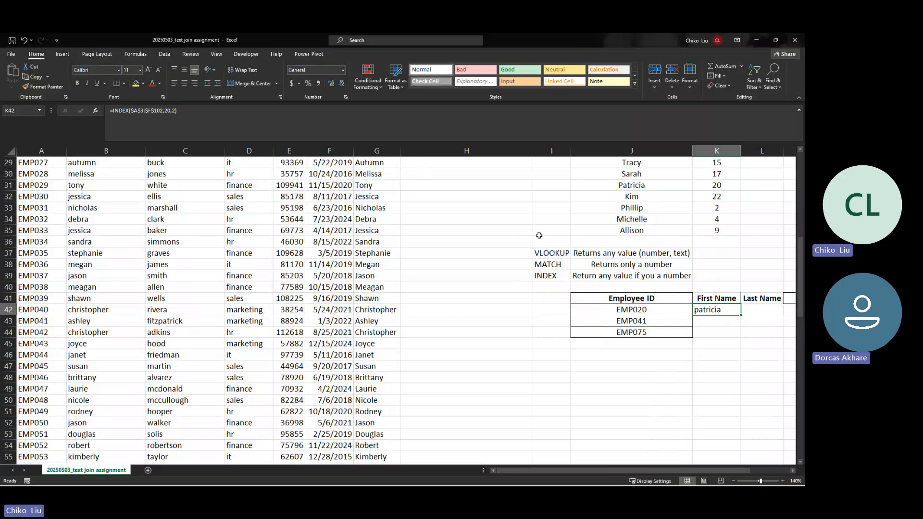
Step: Replace K42's formula with =INDEX($B$3:$B$102,20), still returning patricia
{"action": "key", "text": "Delete"}
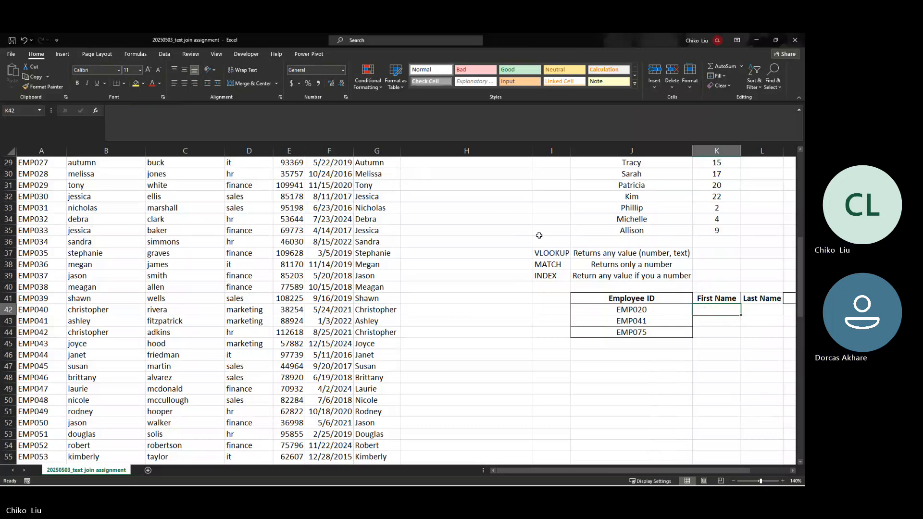
{"action": "type", "text": "=index"}
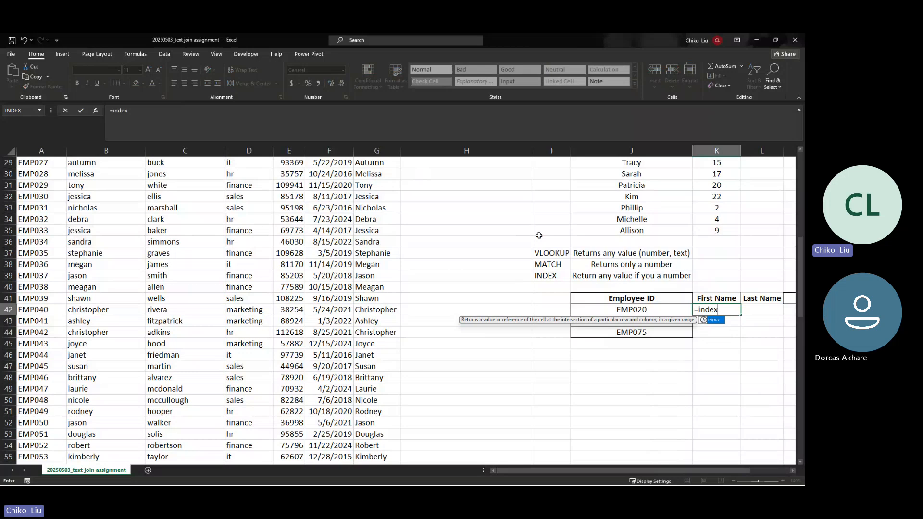
{"action": "key", "text": "Tab"}
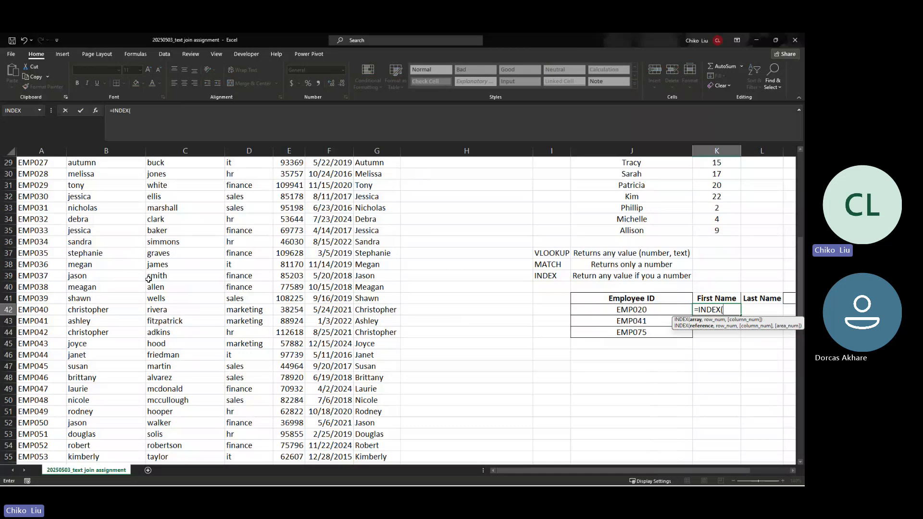
{"action": "scroll", "coordinate": [149, 279], "scroll_direction": "up", "scroll_amount": 2}
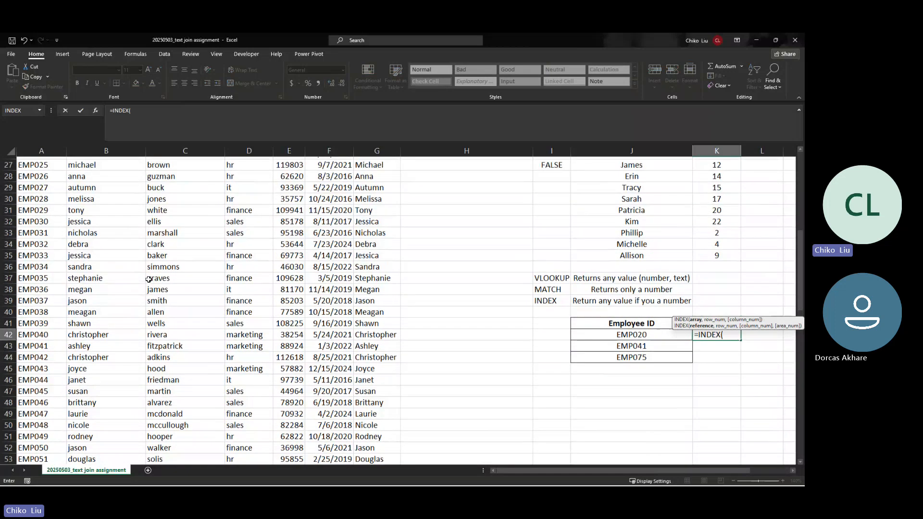
{"action": "scroll", "coordinate": [149, 280], "scroll_direction": "up", "scroll_amount": 8}
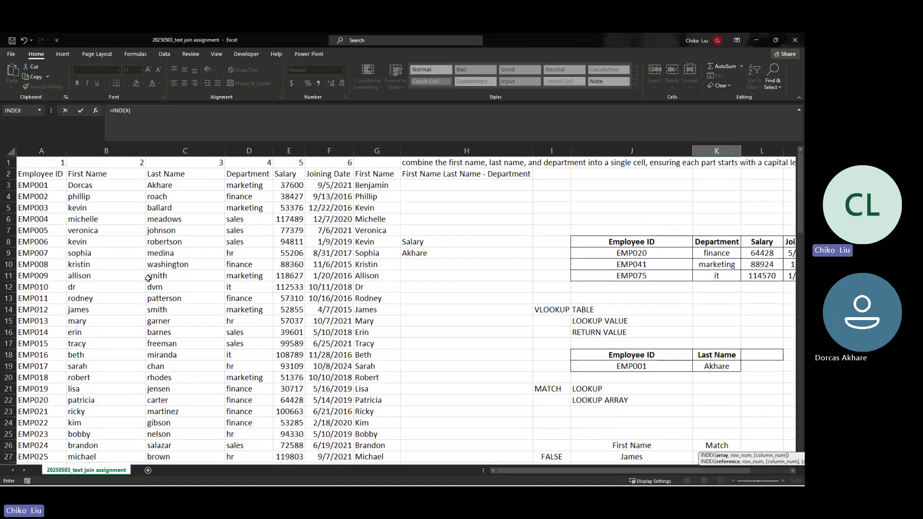
{"action": "left_click", "coordinate": [121, 185]}
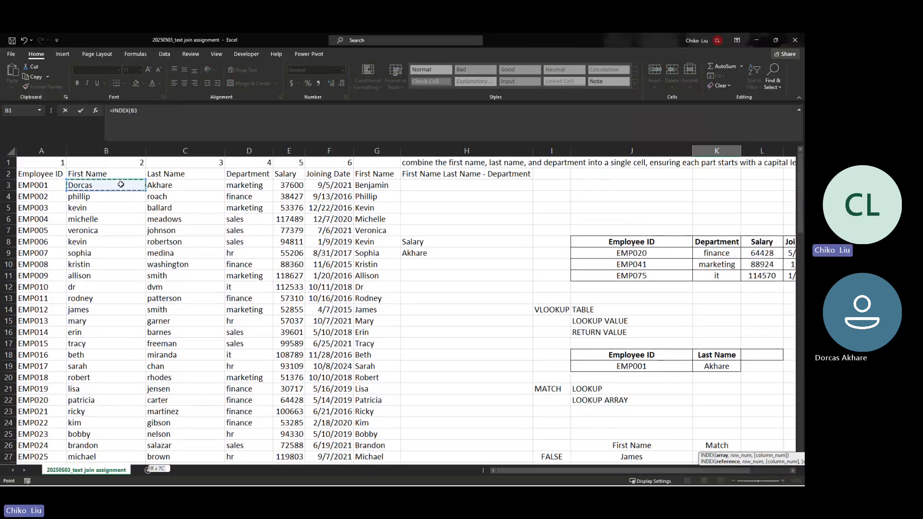
{"action": "key", "text": "ctrl+shift+Down"}
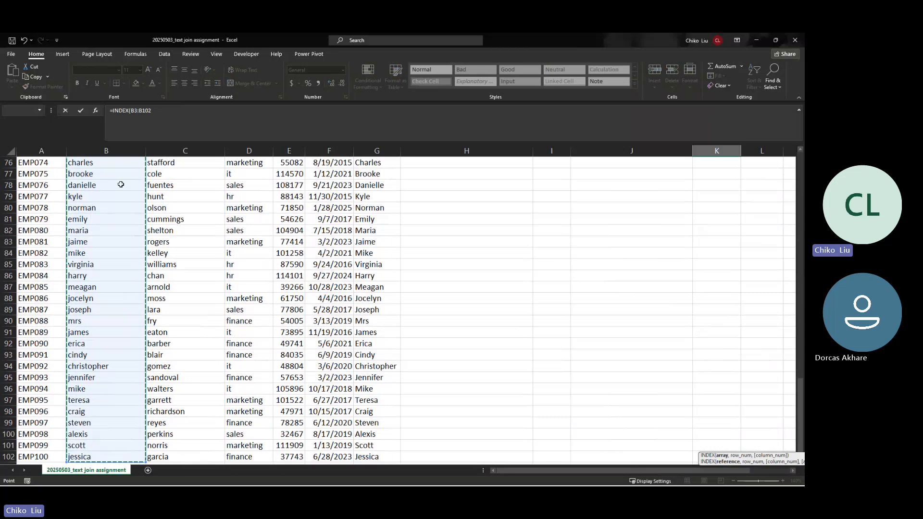
{"action": "key", "text": "F4"}
{"action": "scroll", "coordinate": [121, 185], "scroll_direction": "up", "scroll_amount": 3}
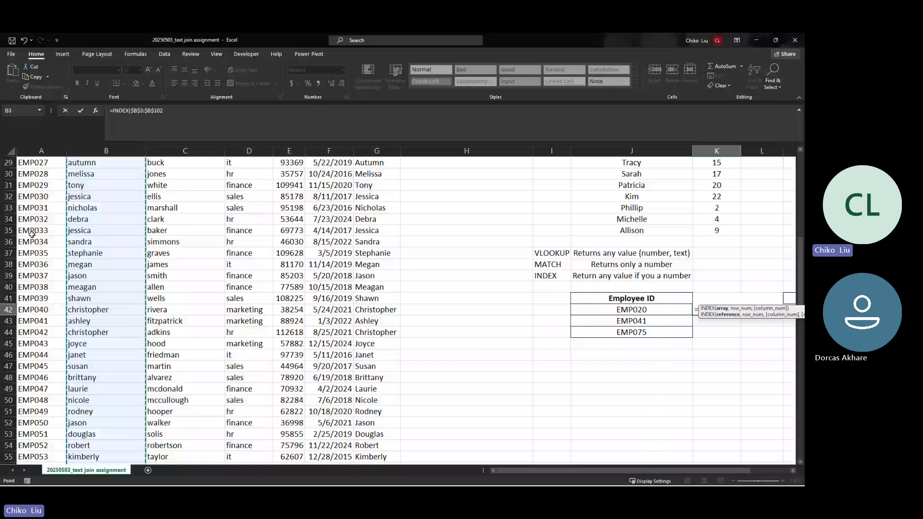
{"action": "type", "text": ","}
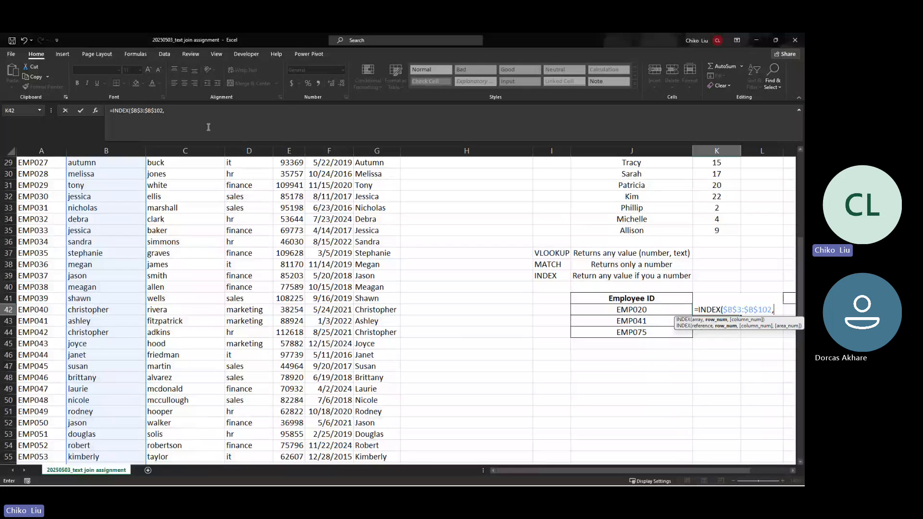
{"action": "left_click", "coordinate": [215, 111]}
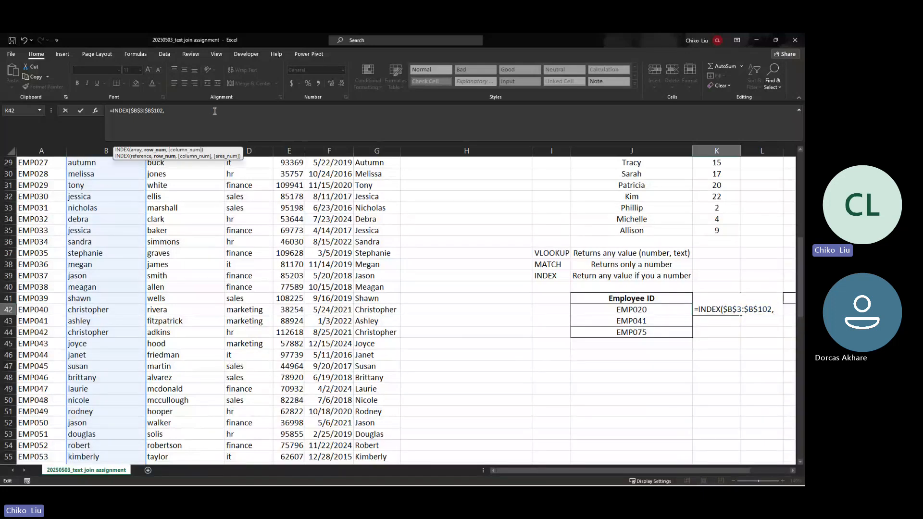
{"action": "type", "text": "20"}
{"action": "key", "text": "Return"}
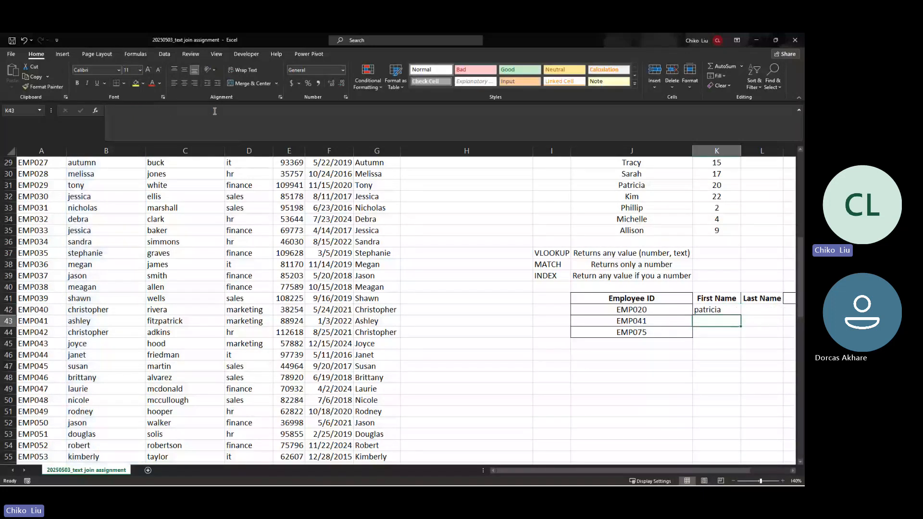
{"action": "key", "text": "Up"}
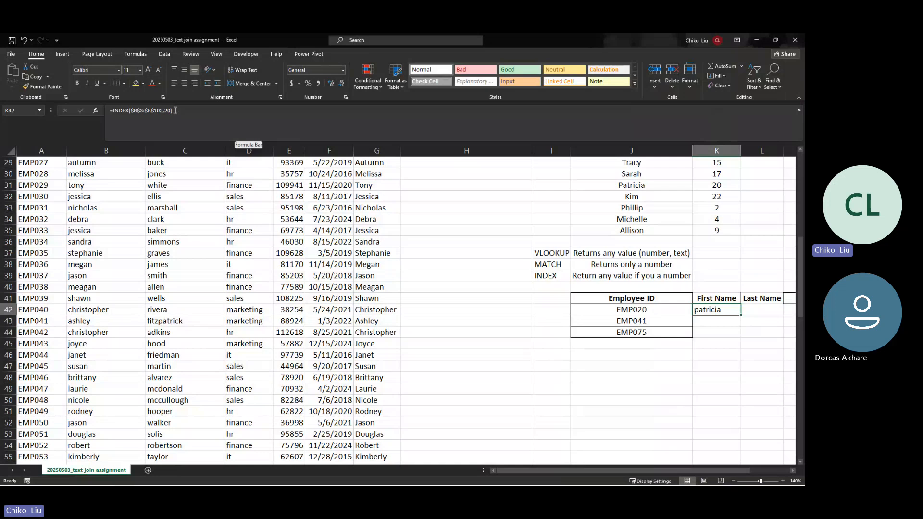
Step: Start a MATCH formula in I42 with the column-locked lookup value $J42
{"action": "left_click", "coordinate": [540, 311]}
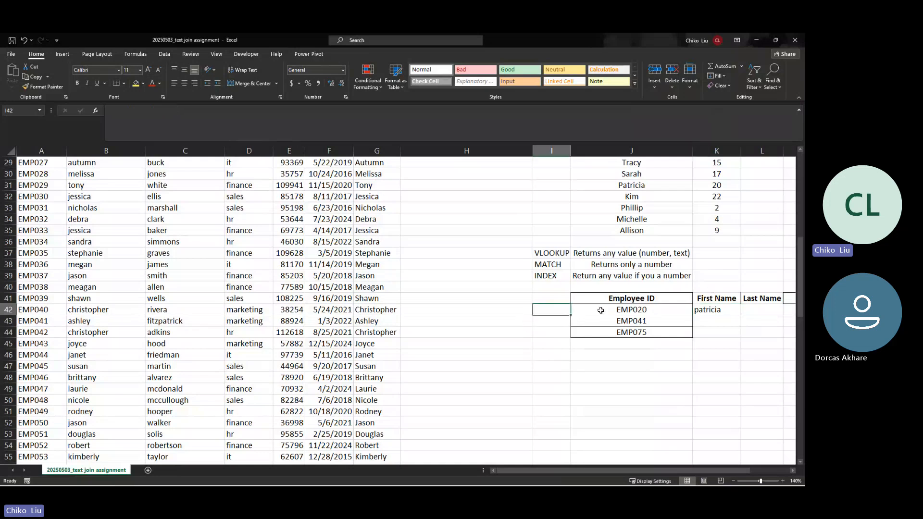
{"action": "type", "text": "=match"}
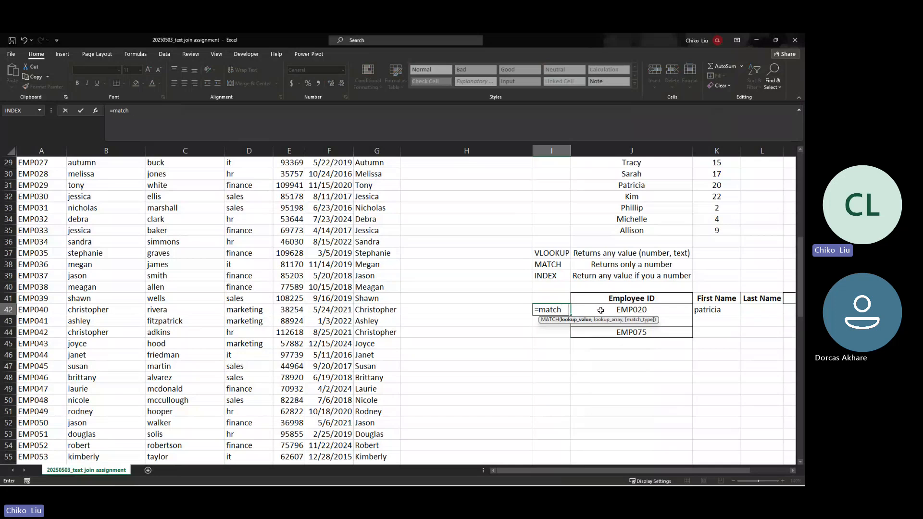
{"action": "key", "text": "Tab"}
{"action": "left_click", "coordinate": [640, 311]}
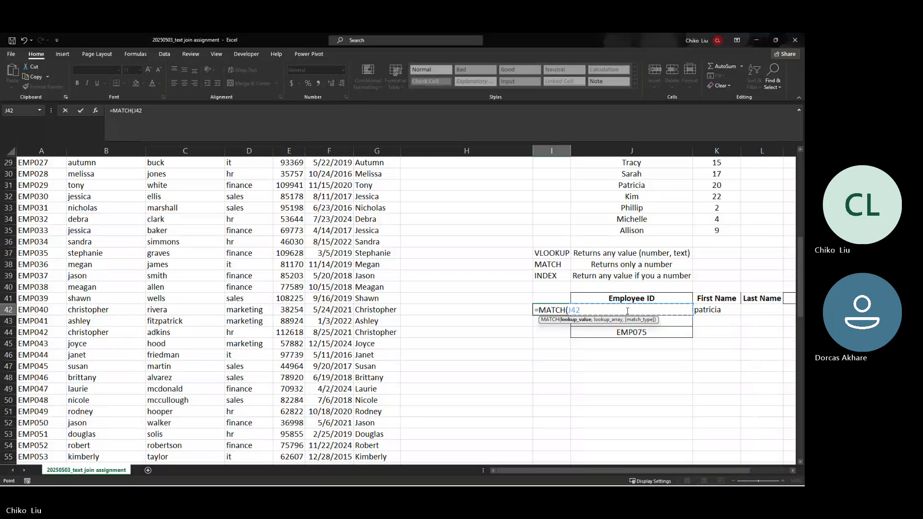
{"action": "key", "text": "F4"}
{"action": "key", "text": "F4"}
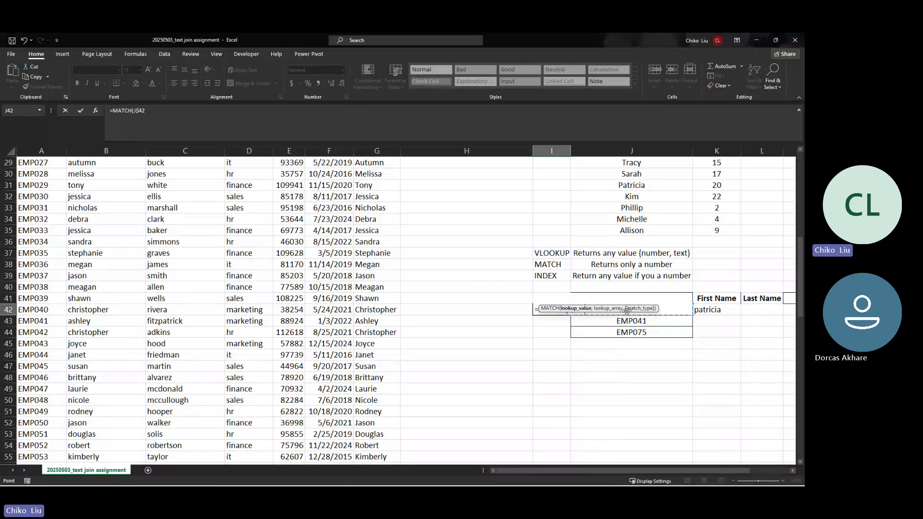
{"action": "key", "text": "F4"}
{"action": "type", "text": ","}
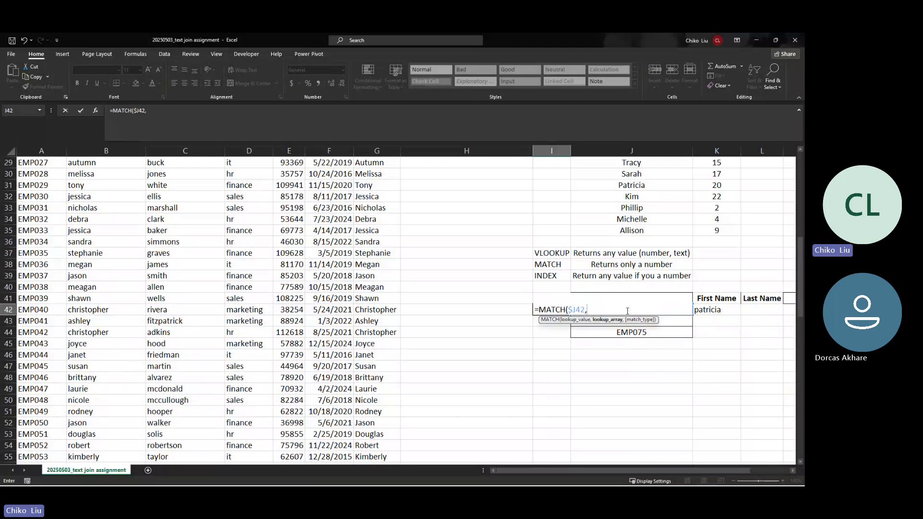
Step: Finish it with lookup range $A$3:$A$102 and exact match 0, then compare it with K42's formula
{"action": "scroll", "coordinate": [37, 175], "scroll_direction": "up", "scroll_amount": 2}
{"action": "left_click", "coordinate": [37, 175]}
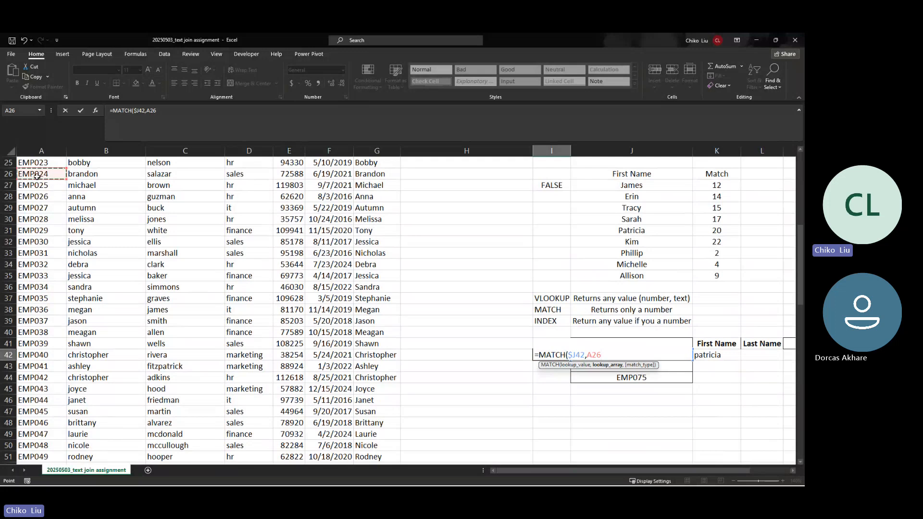
{"action": "scroll", "coordinate": [37, 175], "scroll_direction": "up", "scroll_amount": 8}
{"action": "left_click", "coordinate": [37, 182]}
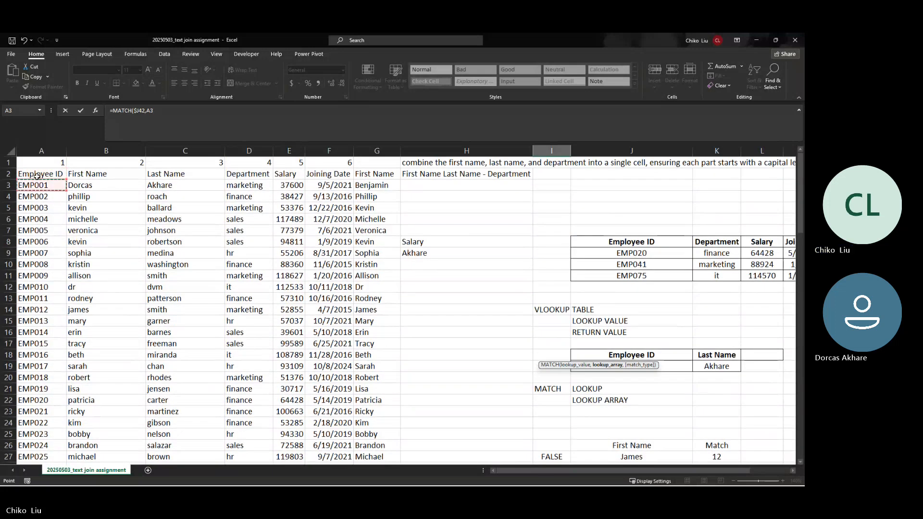
{"action": "key", "text": "ctrl+shift+Down"}
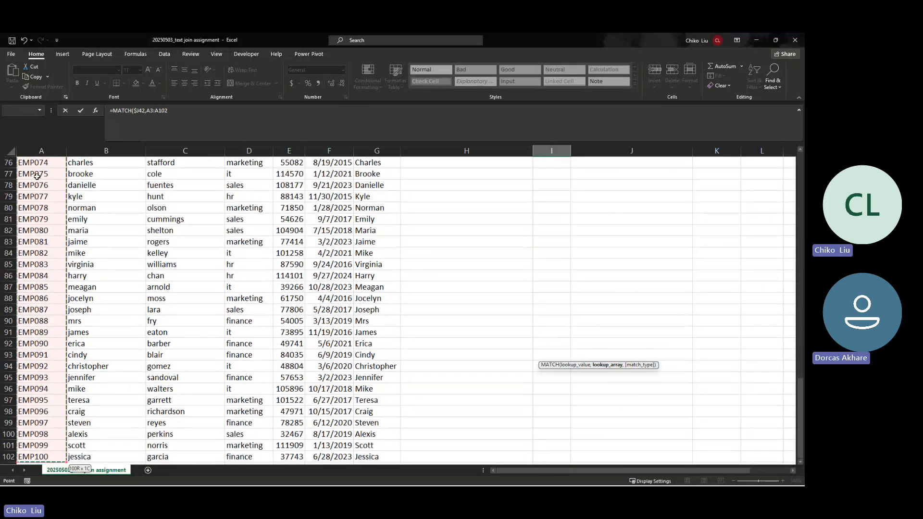
{"action": "scroll", "coordinate": [37, 176], "scroll_direction": "up", "scroll_amount": 7}
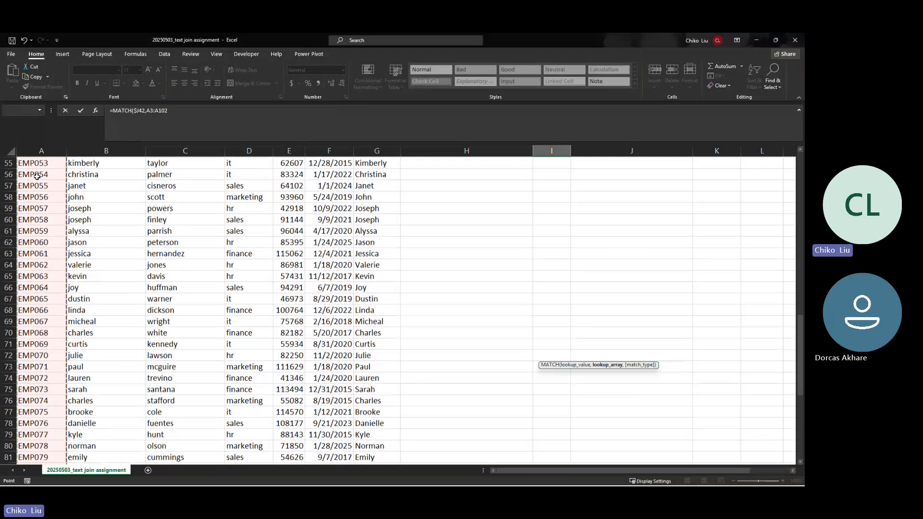
{"action": "key", "text": "F4"}
{"action": "type", "text": ",0)"}
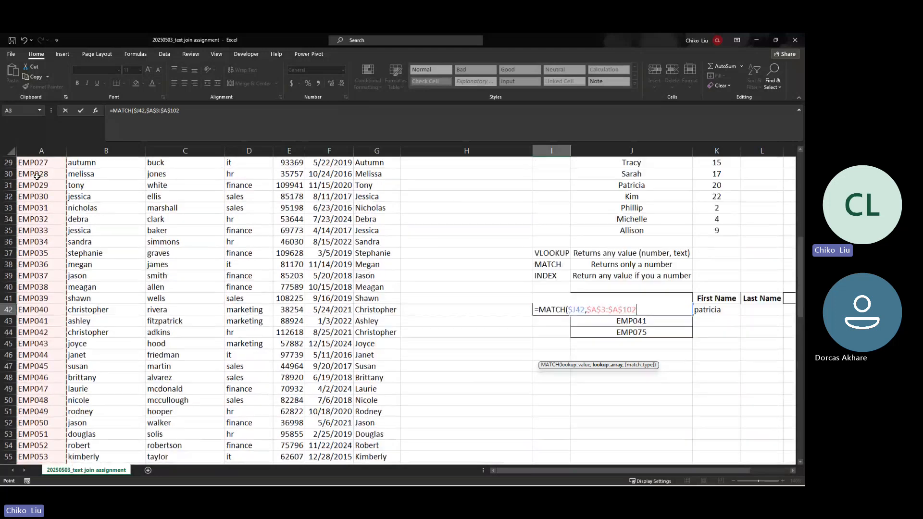
{"action": "key", "text": "ctrl+Return"}
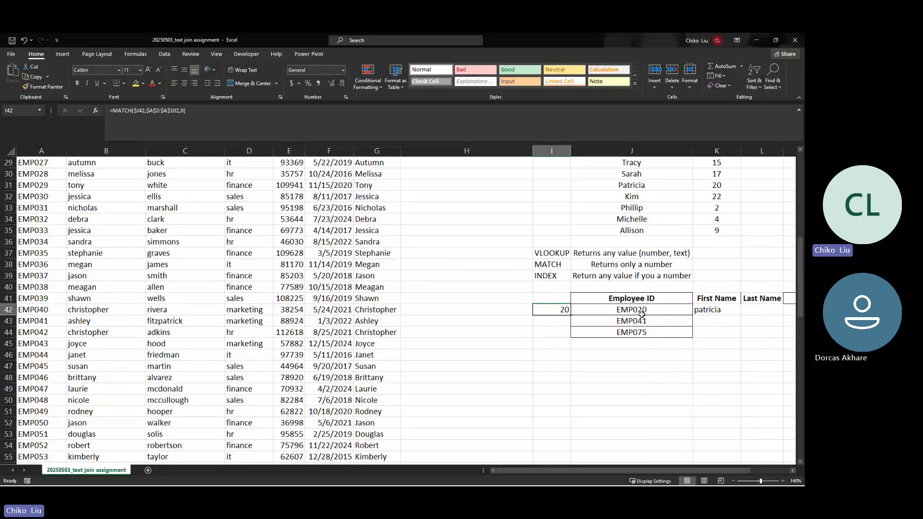
{"action": "left_click", "coordinate": [710, 311]}
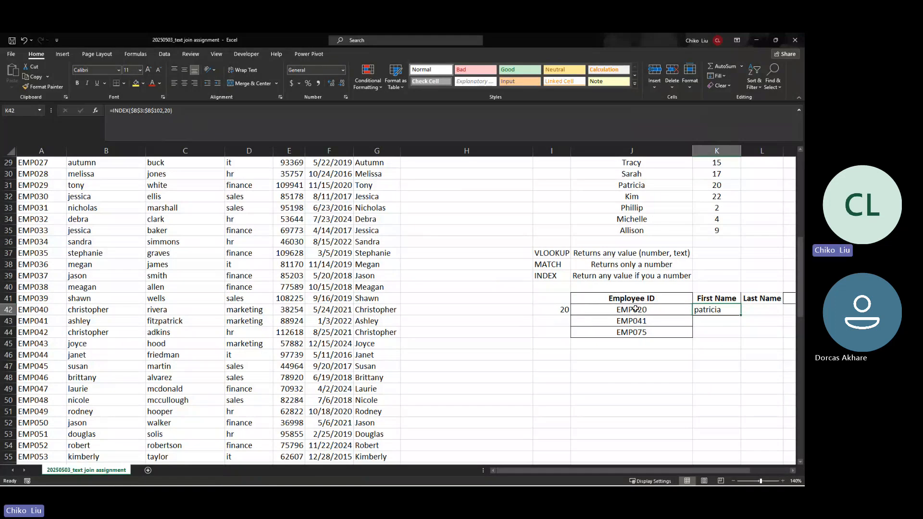
{"action": "left_click", "coordinate": [564, 310]}
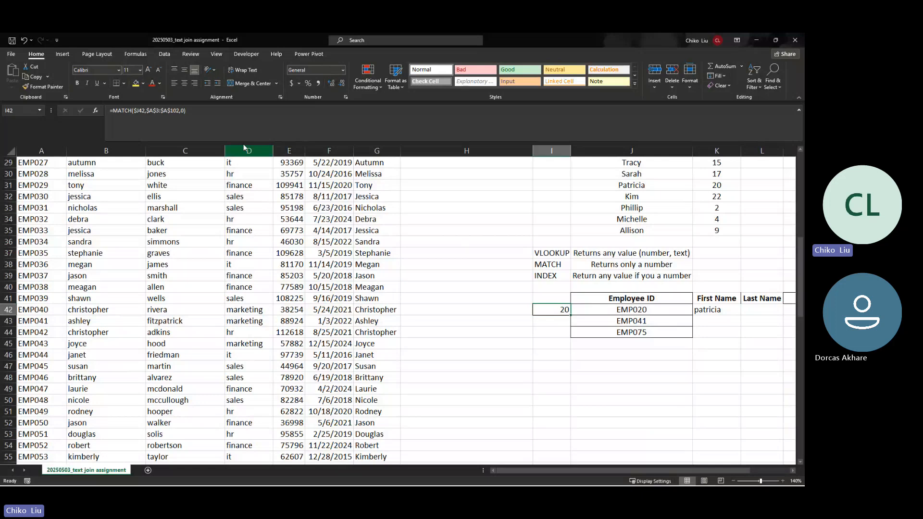
Step: Replace the hard-coded 20 in K42 with MATCH($J42,$A$3:$A$102,0), still returning patricia
{"action": "left_click", "coordinate": [115, 110]}
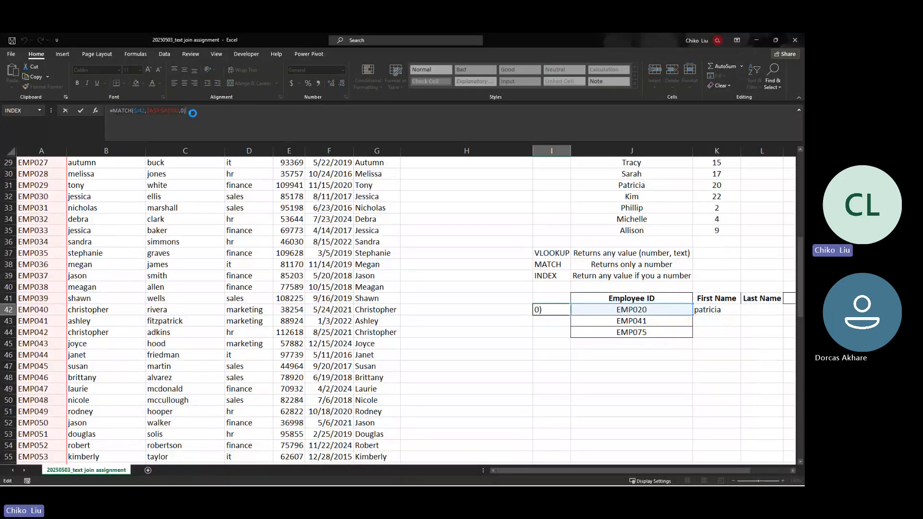
{"action": "key", "text": "Escape"}
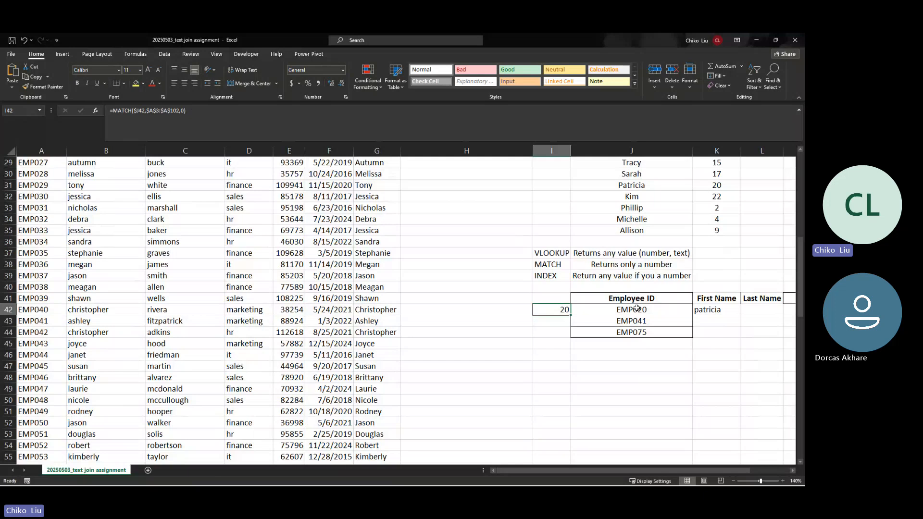
{"action": "left_click", "coordinate": [701, 314]}
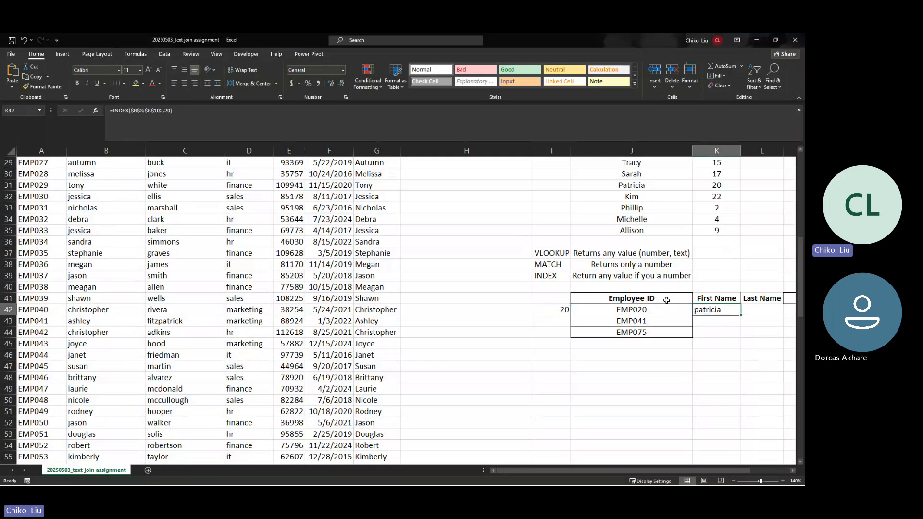
{"action": "double_click", "coordinate": [166, 112]}
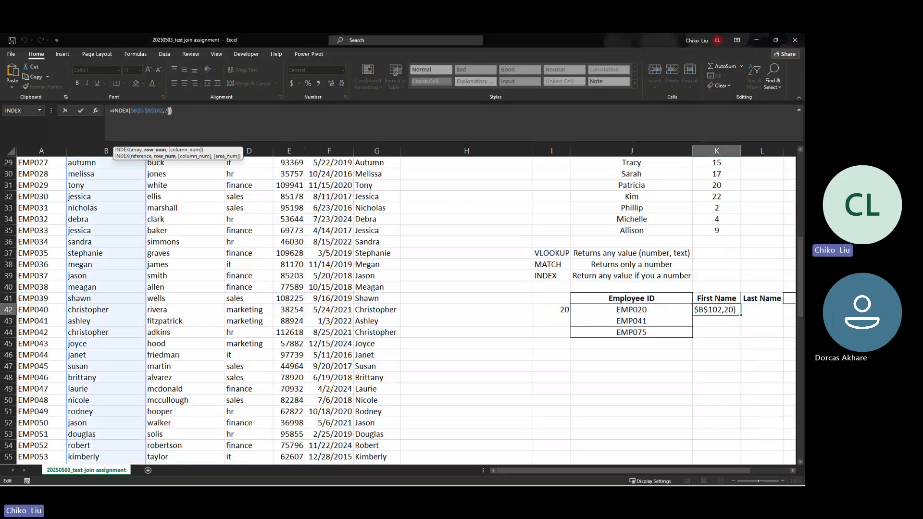
{"action": "key", "text": "BackSpace"}
{"action": "key", "text": "ctrl+v"}
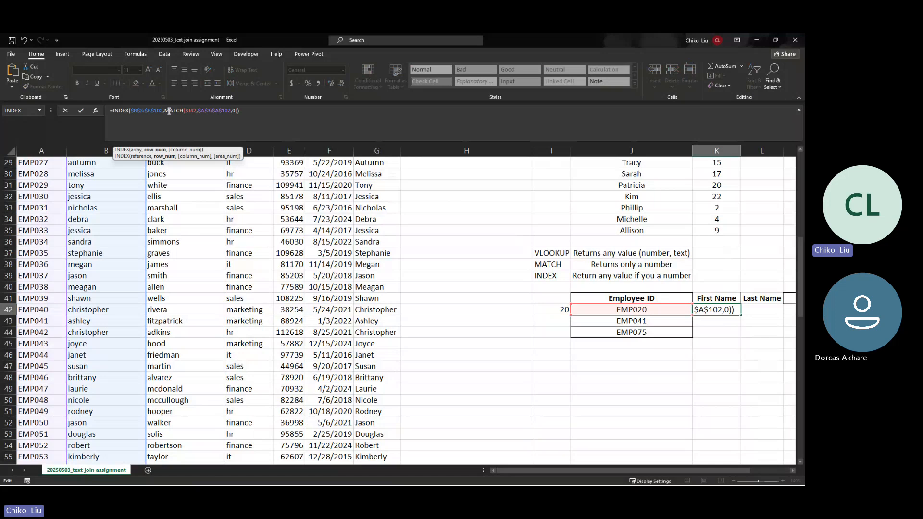
{"action": "key", "text": "Return"}
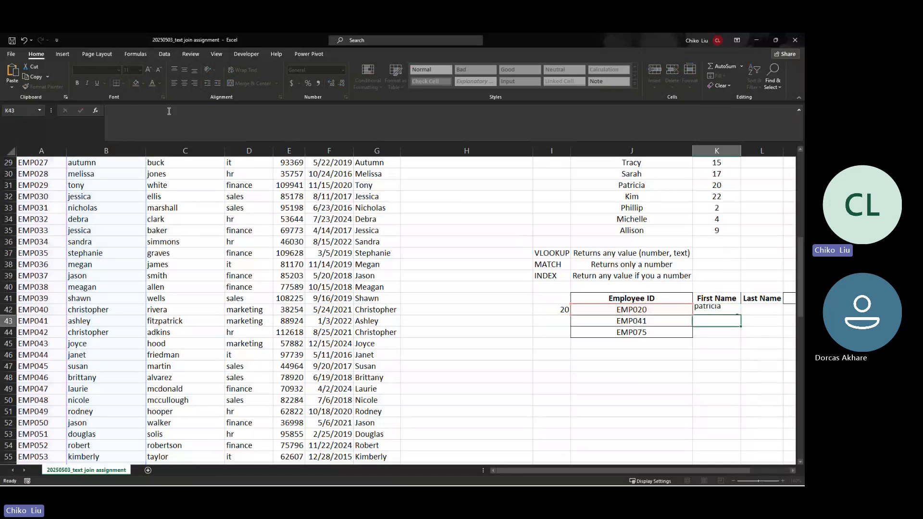
{"action": "key", "text": "Up"}
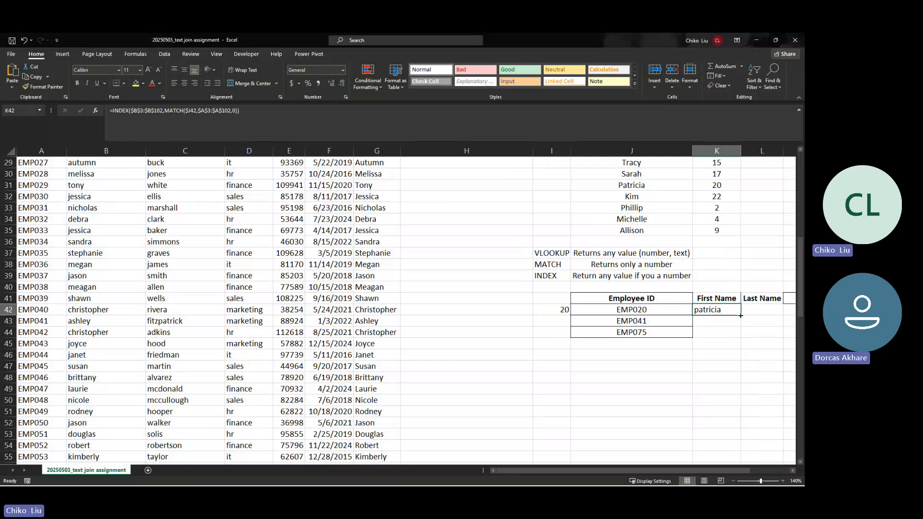
Step: Copy K42's INDEX-MATCH formula down to K44, returning ashley and brooke, and compare with N10's VLOOKUP
{"action": "left_click_drag", "start_coordinate": [741, 315], "coordinate": [740, 336]}
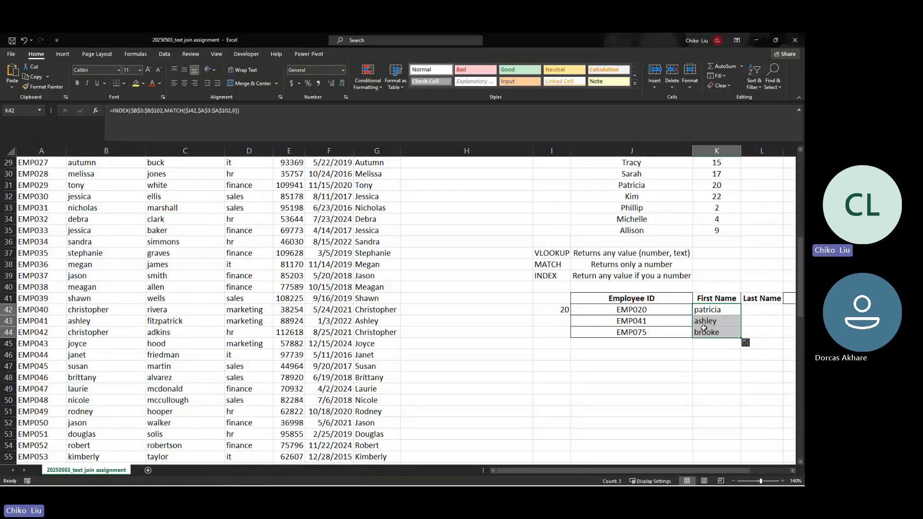
{"action": "left_click", "coordinate": [711, 332]}
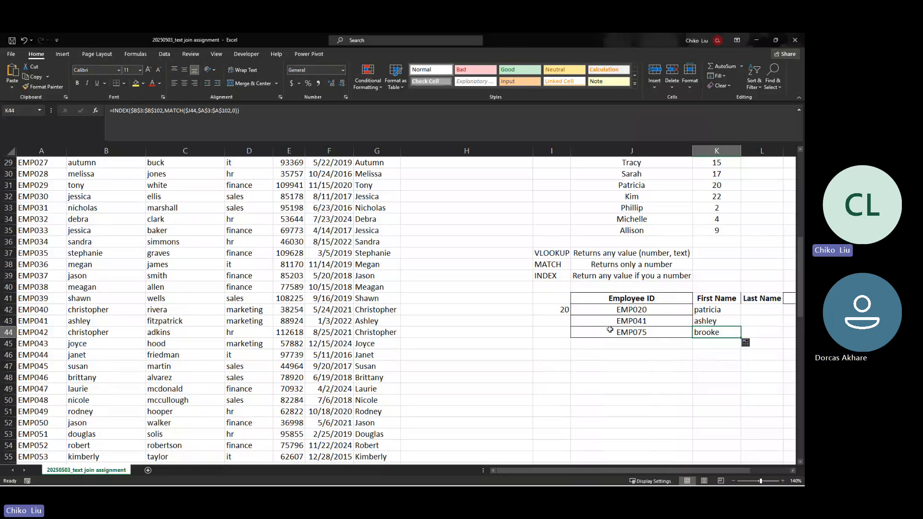
{"action": "scroll", "coordinate": [610, 330], "scroll_direction": "down", "scroll_amount": 3}
{"action": "scroll", "coordinate": [610, 330], "scroll_direction": "up", "scroll_amount": 12}
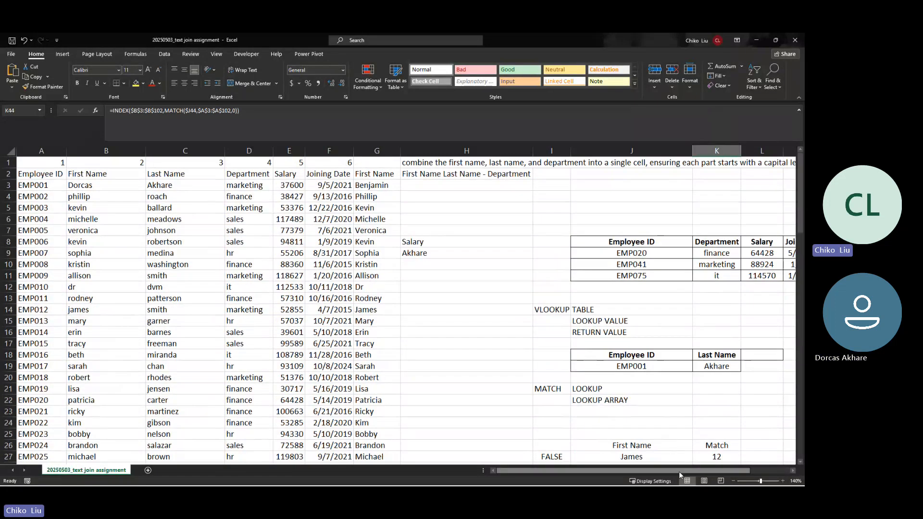
{"action": "left_click_drag", "start_coordinate": [679, 472], "coordinate": [720, 472]}
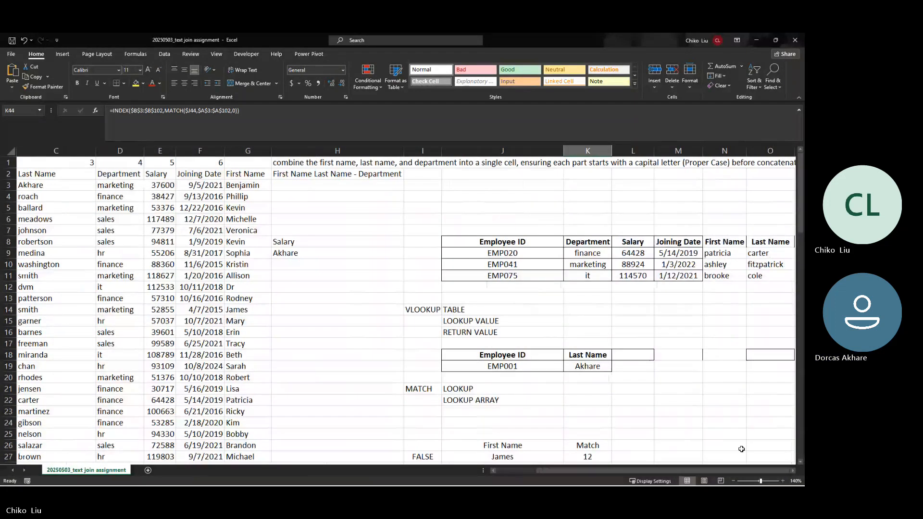
{"action": "left_click", "coordinate": [721, 264]}
{"action": "scroll", "coordinate": [554, 327], "scroll_direction": "down", "scroll_amount": 9}
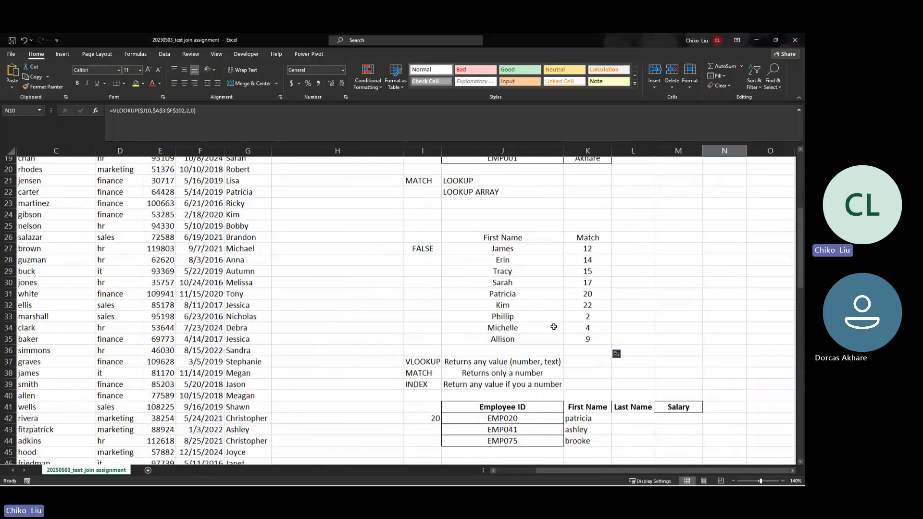
{"action": "left_click", "coordinate": [571, 321]}
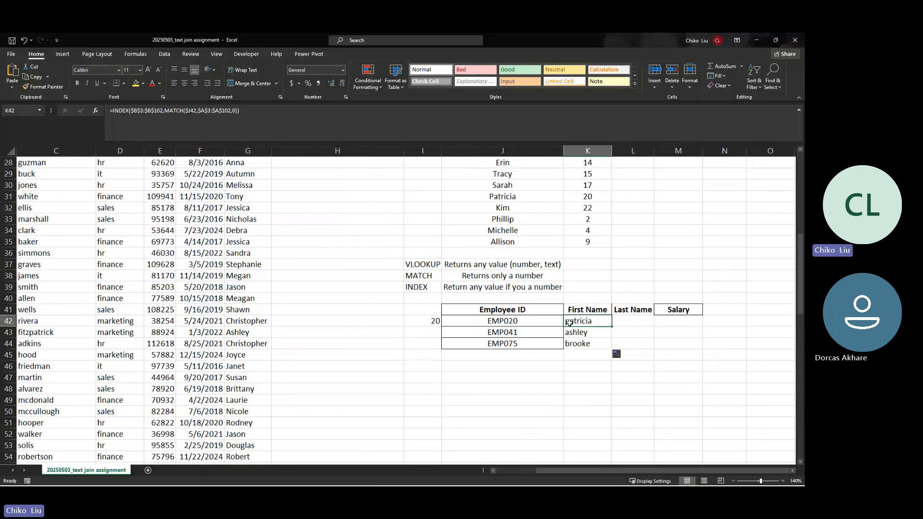
Step: Begin an INDEX formula in L42 on the absolute Last Name range $C$3:$C$102
{"action": "left_click", "coordinate": [619, 321]}
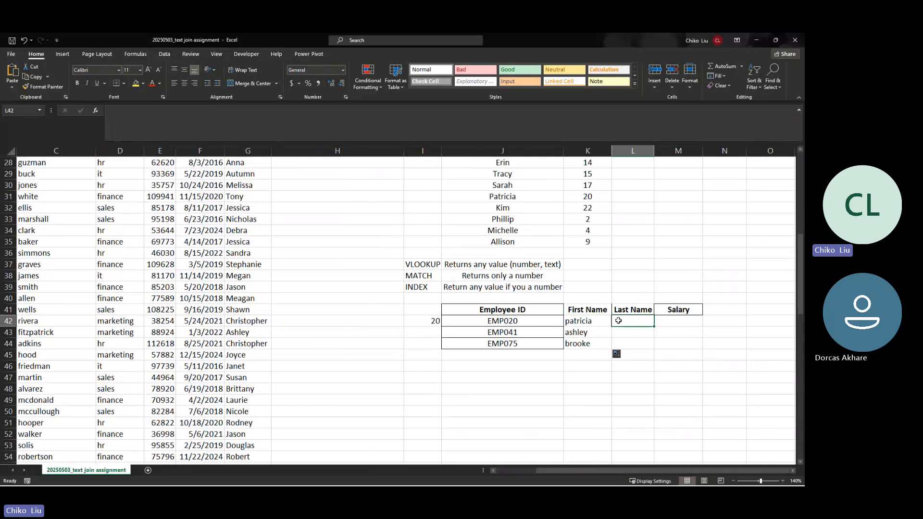
{"action": "left_click_drag", "start_coordinate": [563, 471], "coordinate": [538, 473]}
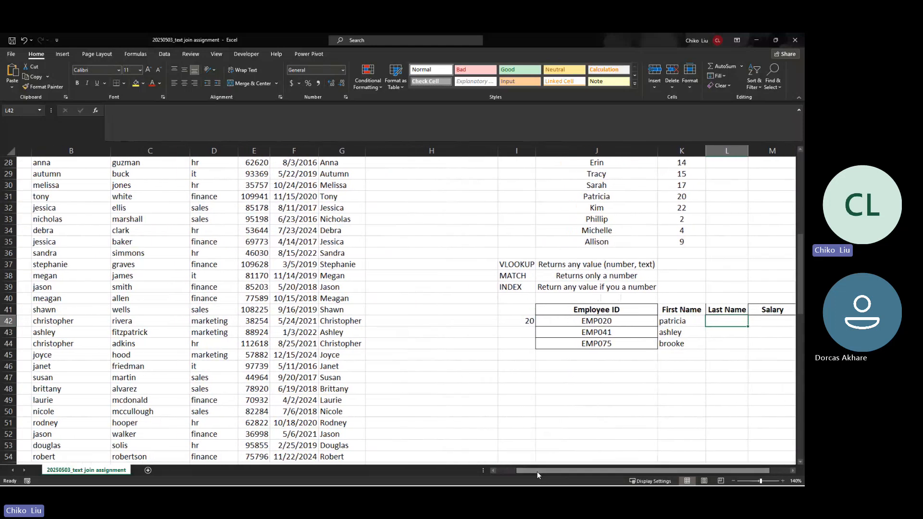
{"action": "type", "text": "=index"}
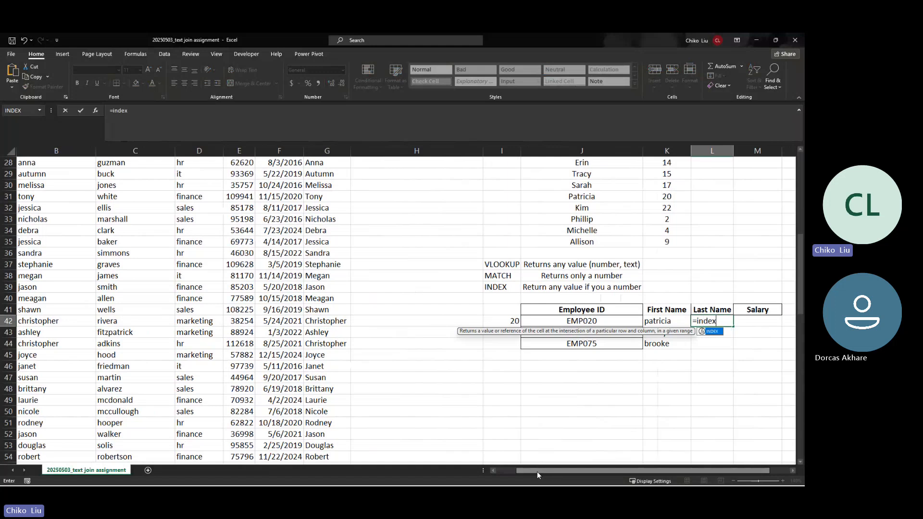
{"action": "key", "text": "Tab"}
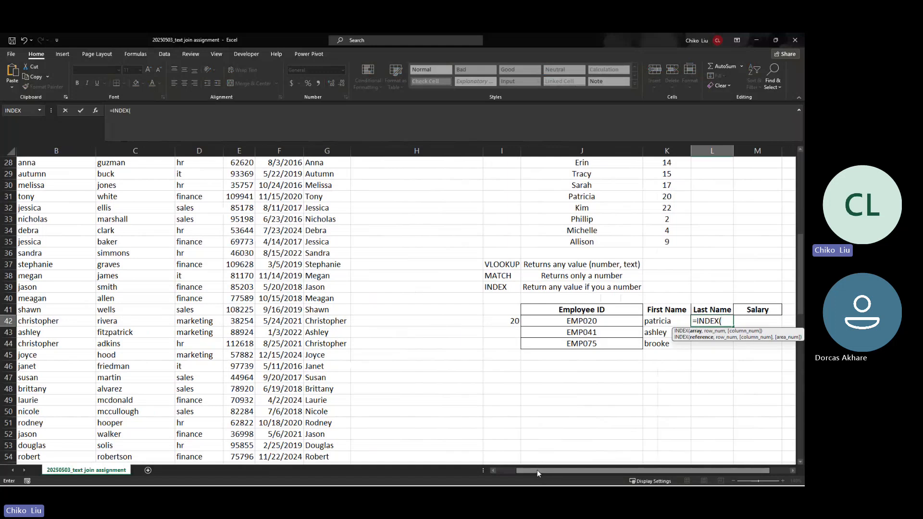
{"action": "scroll", "coordinate": [68, 267], "scroll_direction": "up", "scroll_amount": 2}
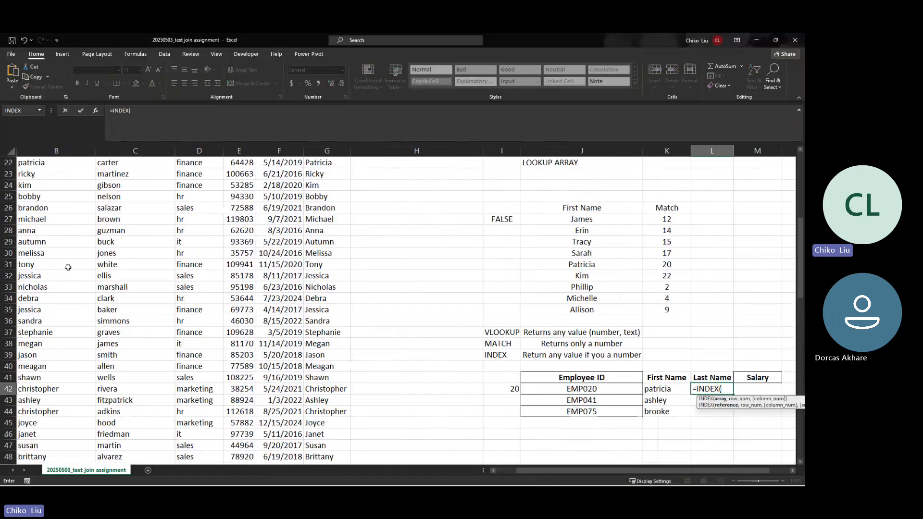
{"action": "scroll", "coordinate": [68, 267], "scroll_direction": "down", "scroll_amount": 15}
{"action": "left_click", "coordinate": [68, 267]}
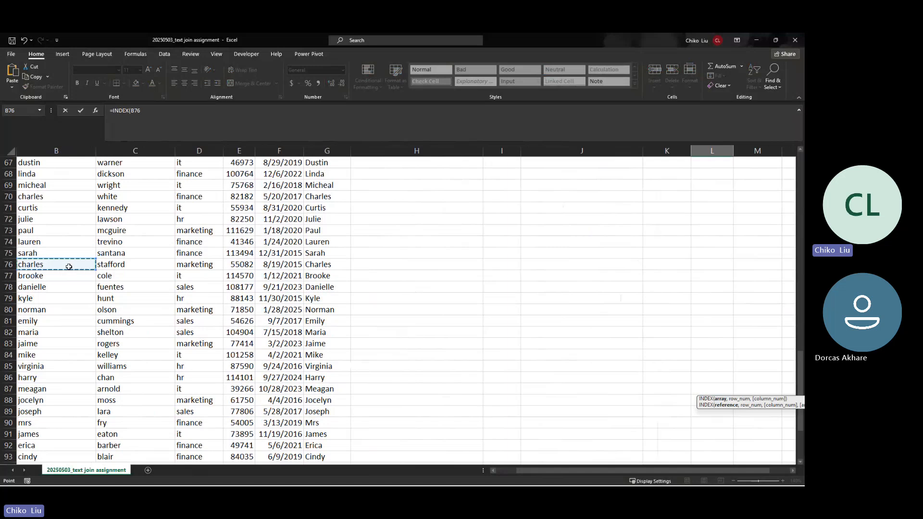
{"action": "key", "text": "ctrl+Up"}
{"action": "key", "text": "Down"}
{"action": "key", "text": "Right"}
{"action": "key", "text": "Down"}
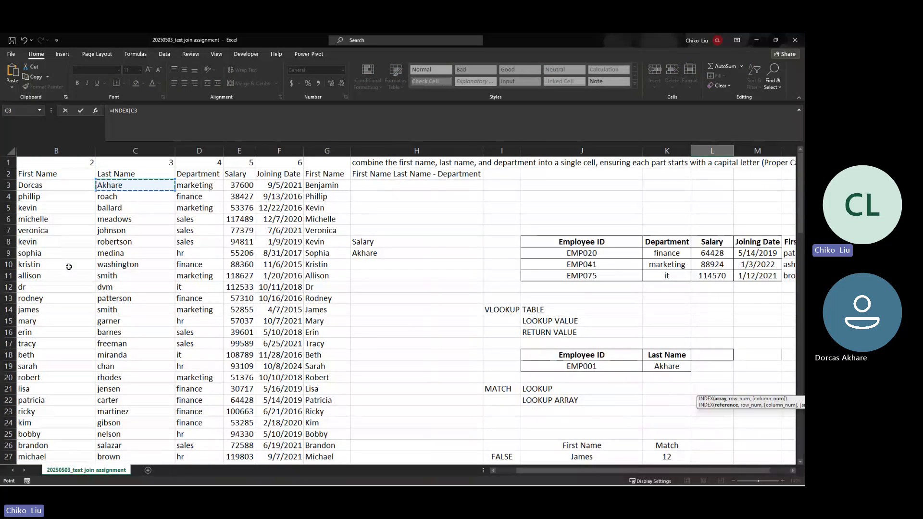
{"action": "key", "text": "ctrl+shift+Down"}
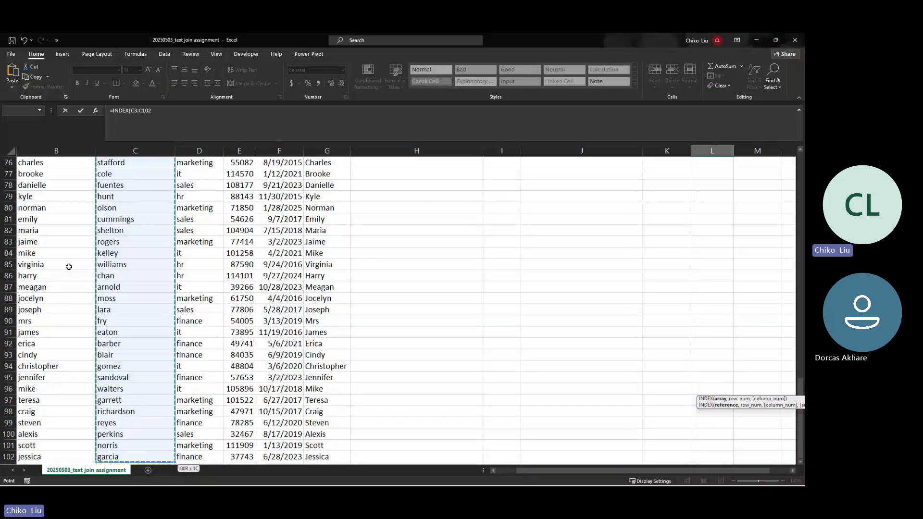
{"action": "key", "text": "F4"}
{"action": "type", "text": ","}
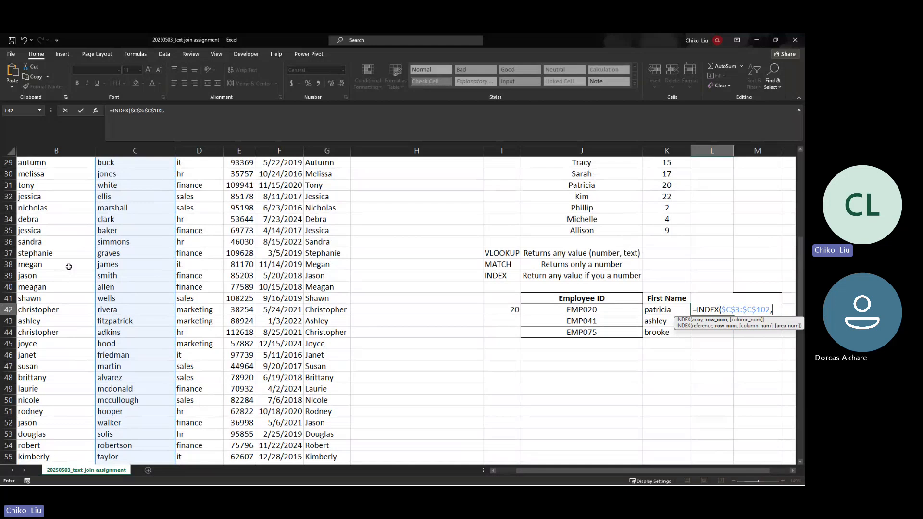
{"action": "type", "text": "20)"}
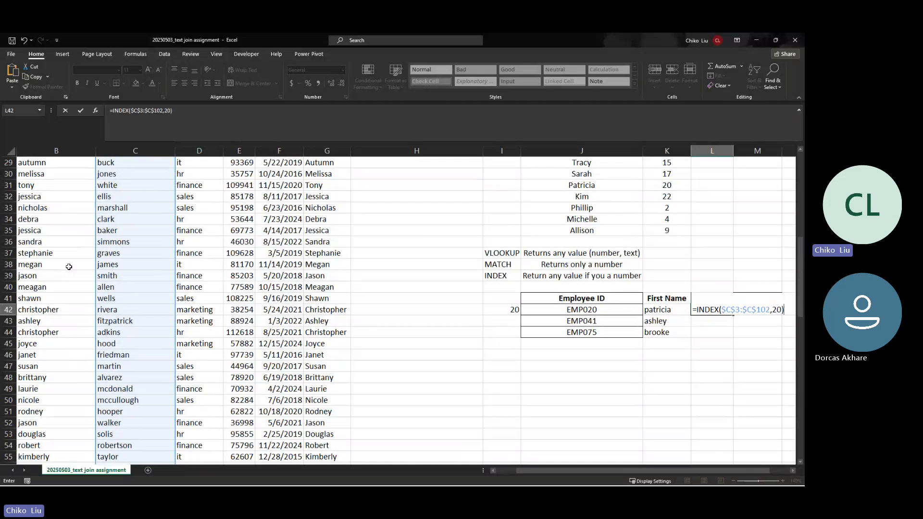
{"action": "key", "text": "Return"}
{"action": "key", "text": "Up"}
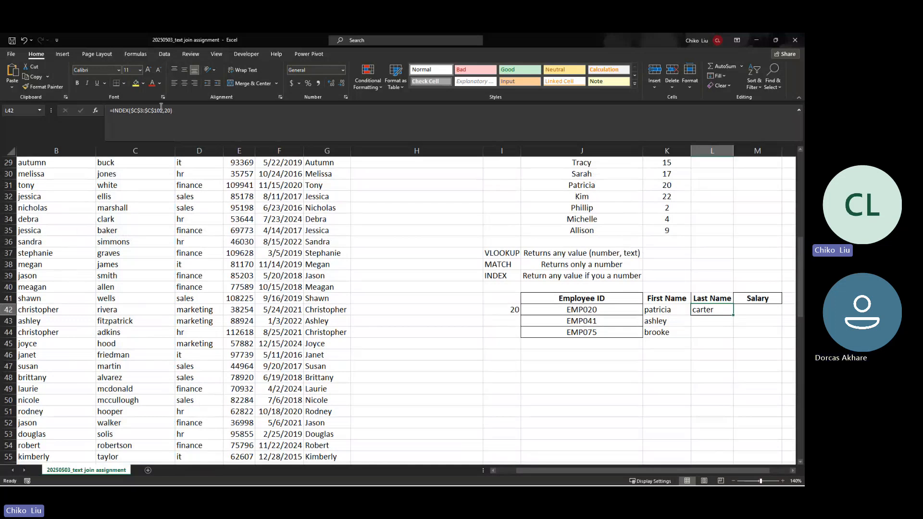
{"action": "left_click", "coordinate": [177, 137]}
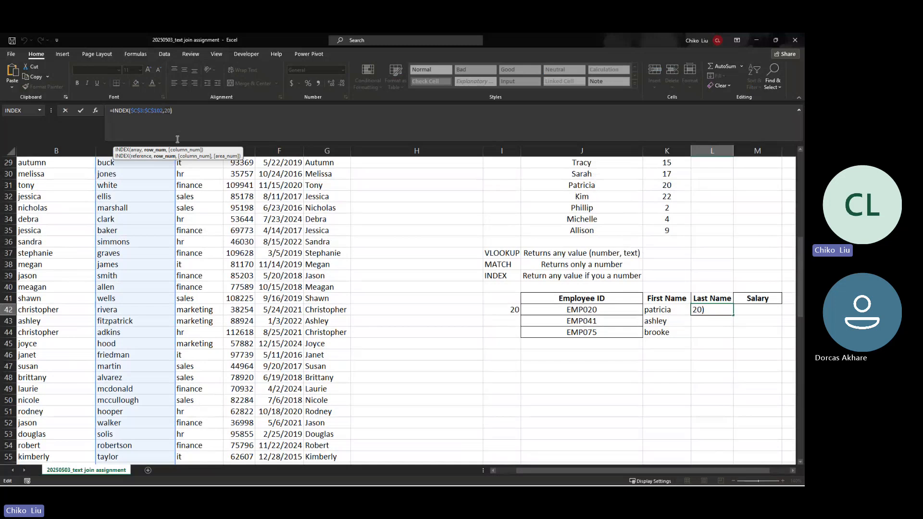
Step: Rewrite L42's row argument as an exact-match MATCH on $J42 within $A$3:$A$102 and commit
{"action": "key", "text": "F4"}
{"action": "key", "text": "F4"}
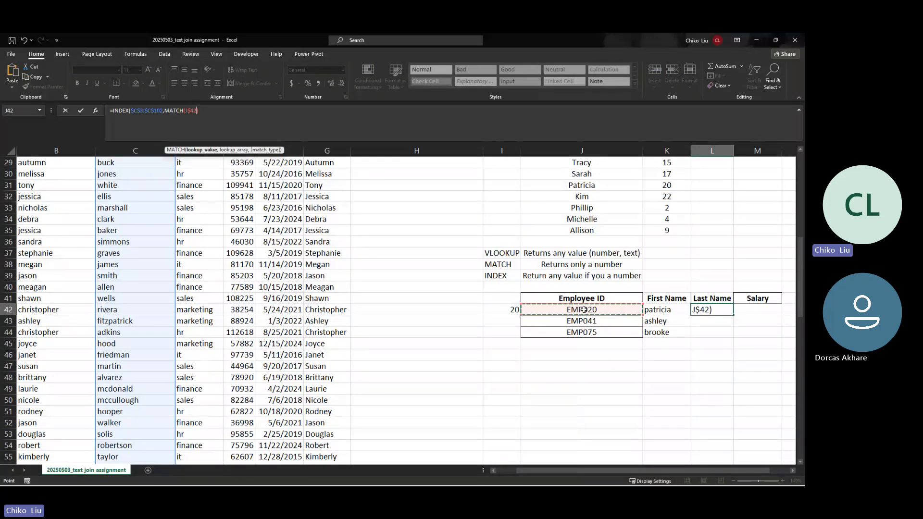
{"action": "key", "text": "F4"}
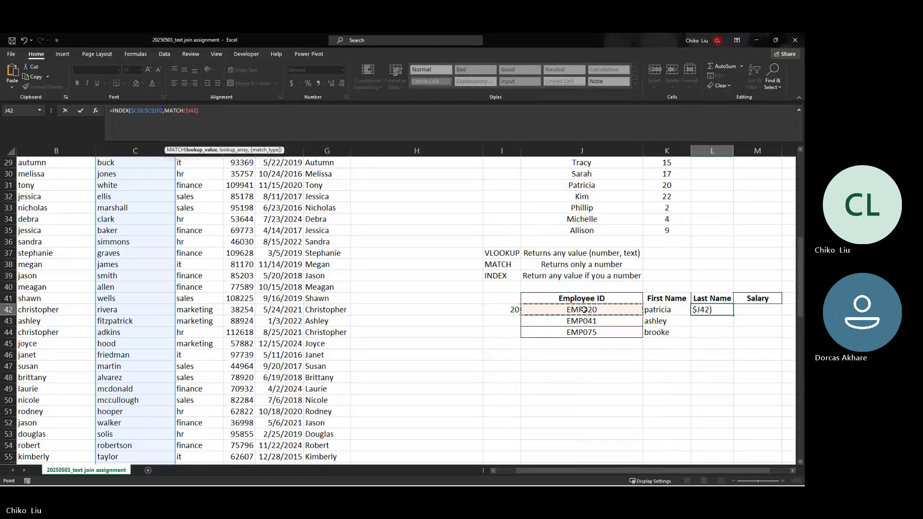
{"action": "type", "text": ","}
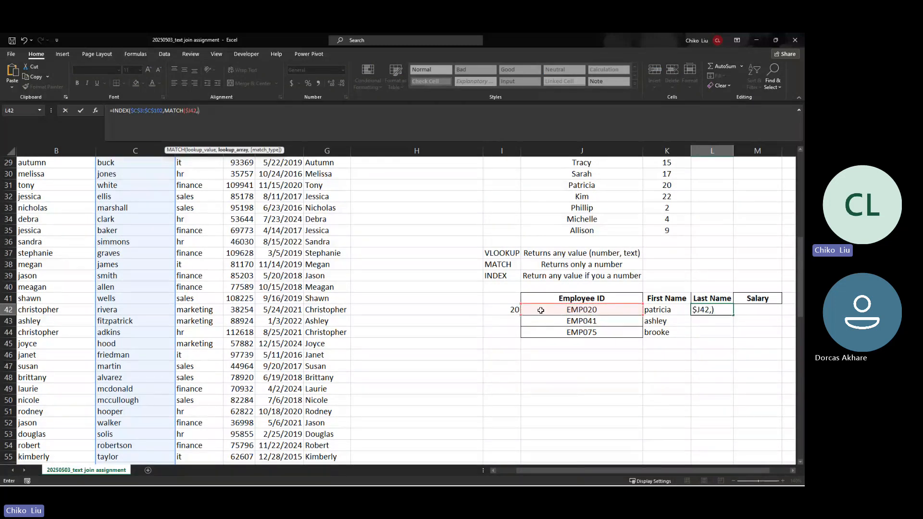
{"action": "left_click", "coordinate": [60, 206]}
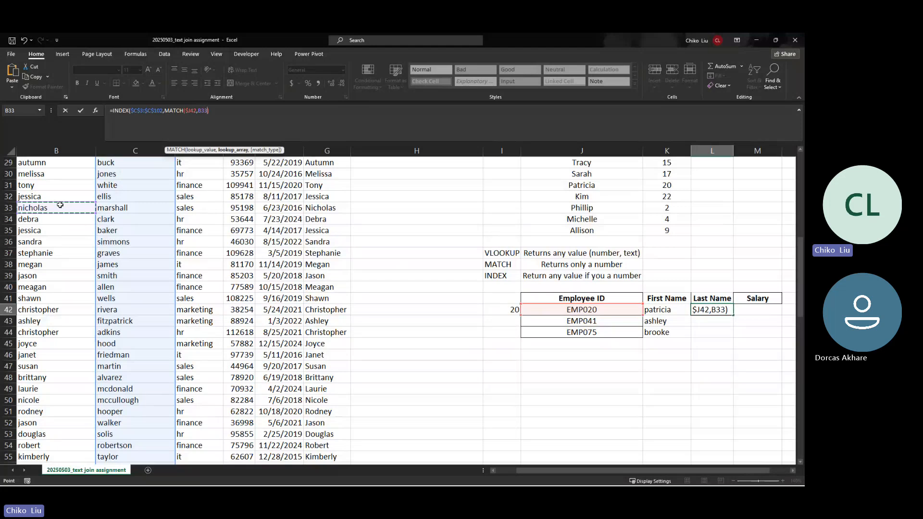
{"action": "key", "text": "Left"}
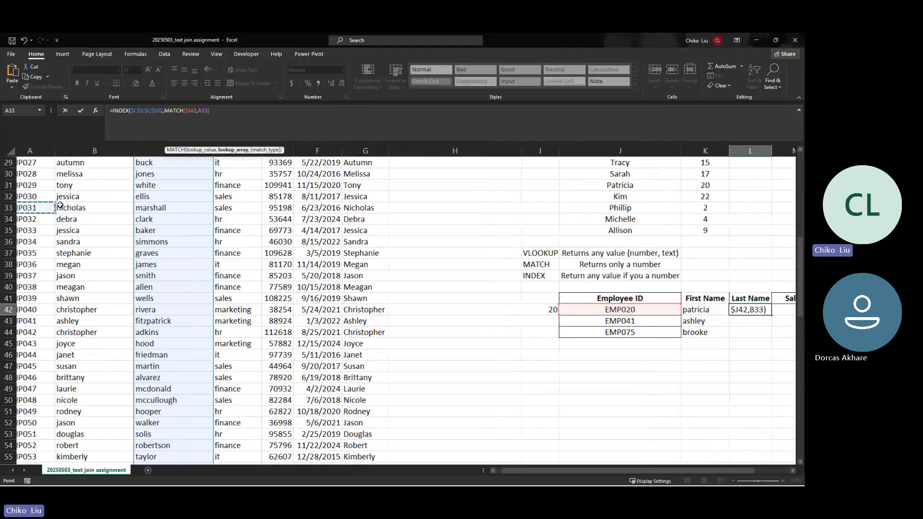
{"action": "key", "text": "ctrl+Up"}
{"action": "key", "text": "Down"}
{"action": "key", "text": "Down"}
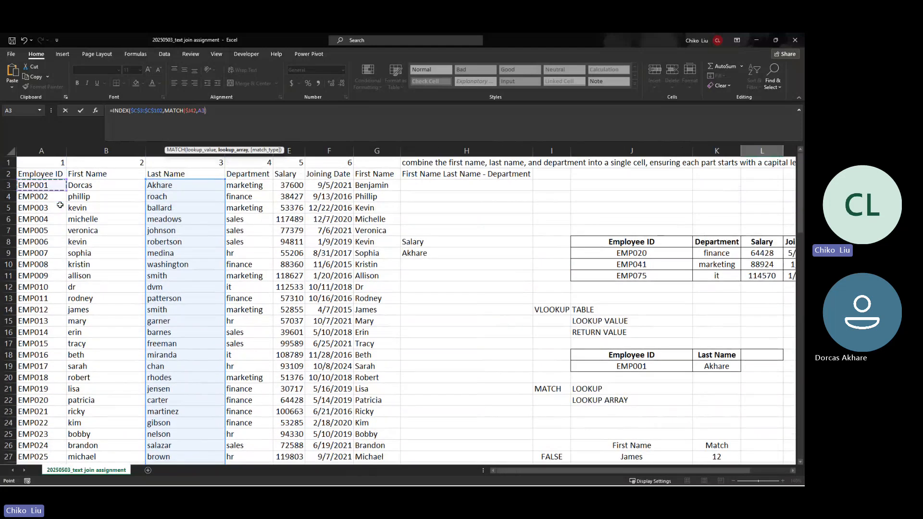
{"action": "key", "text": "ctrl+shift+Down"}
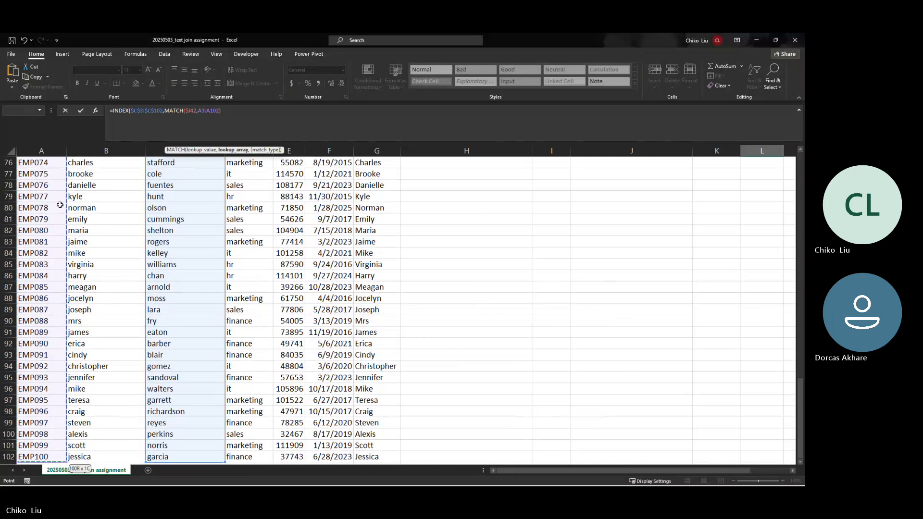
{"action": "key", "text": "F4"}
{"action": "scroll", "coordinate": [59, 206], "scroll_direction": "up", "scroll_amount": 2}
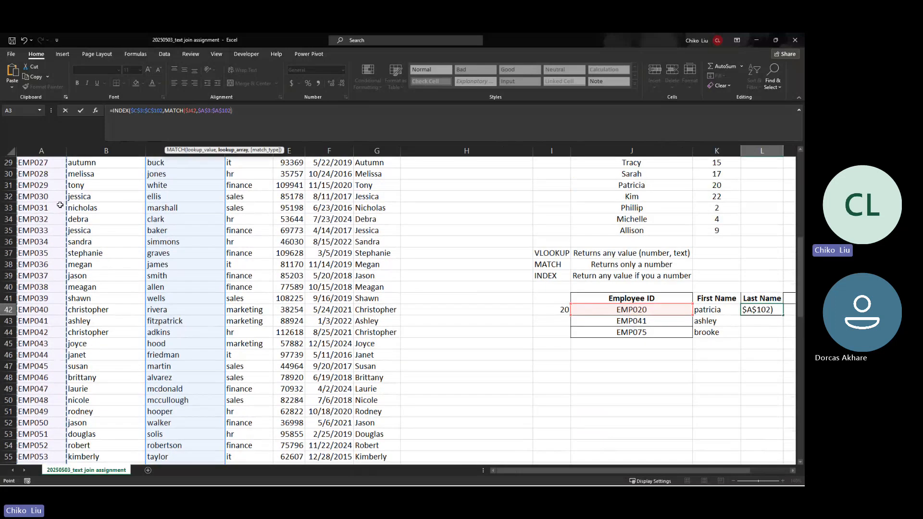
{"action": "type", "text": ","}
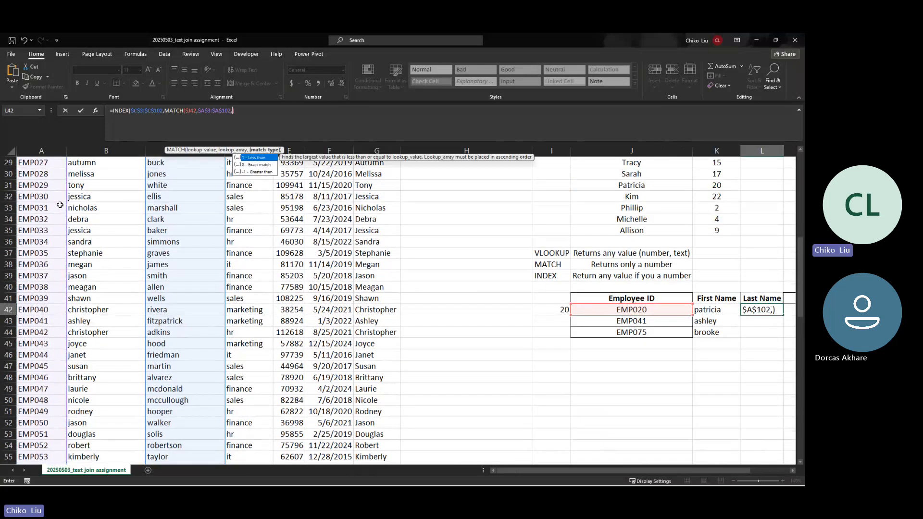
{"action": "type", "text": "0"}
{"action": "key", "text": "Return"}
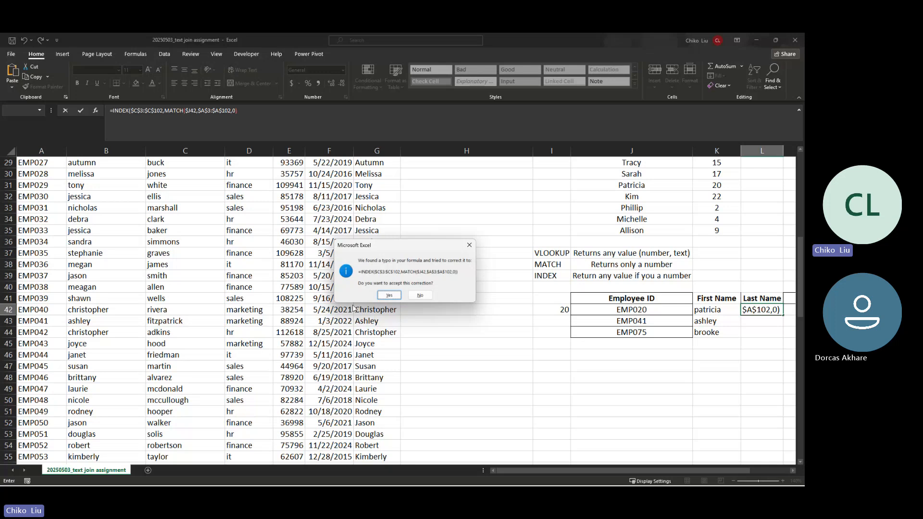
{"action": "left_click", "coordinate": [388, 295]}
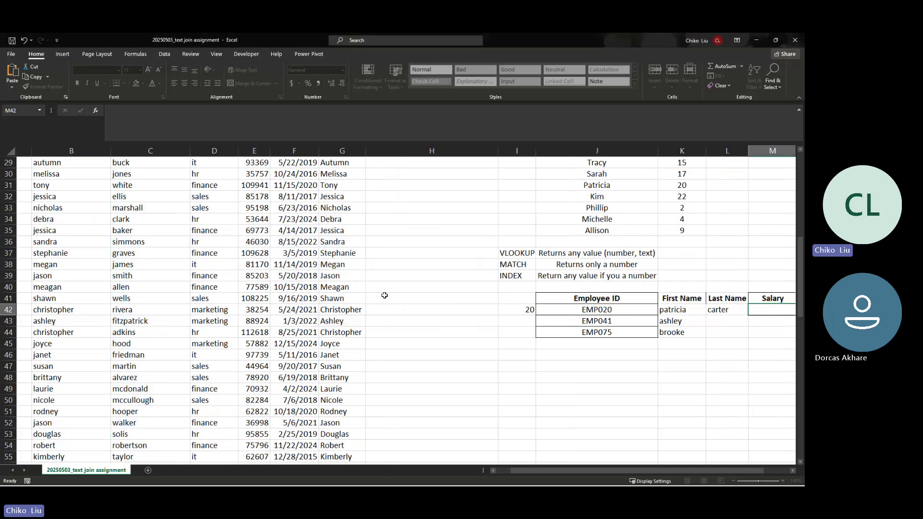
{"action": "left_click", "coordinate": [706, 313]}
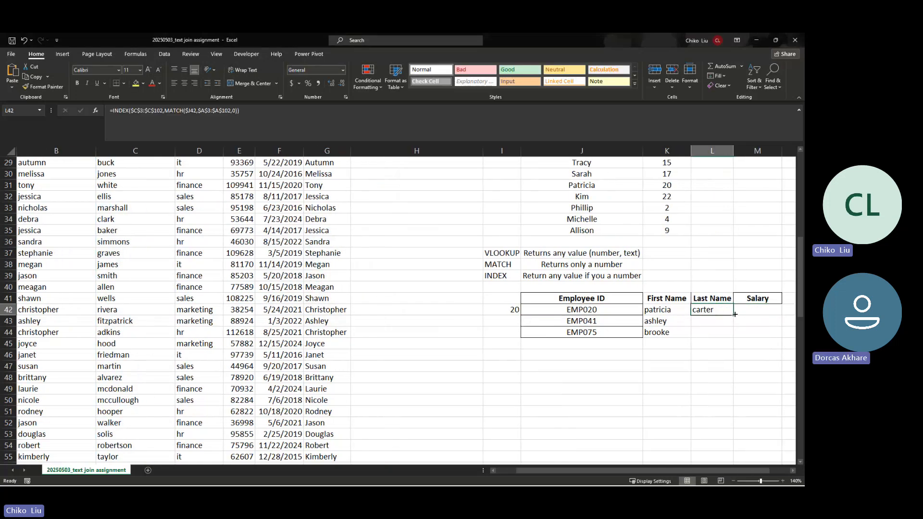
{"action": "left_click_drag", "start_coordinate": [732, 315], "coordinate": [731, 339]}
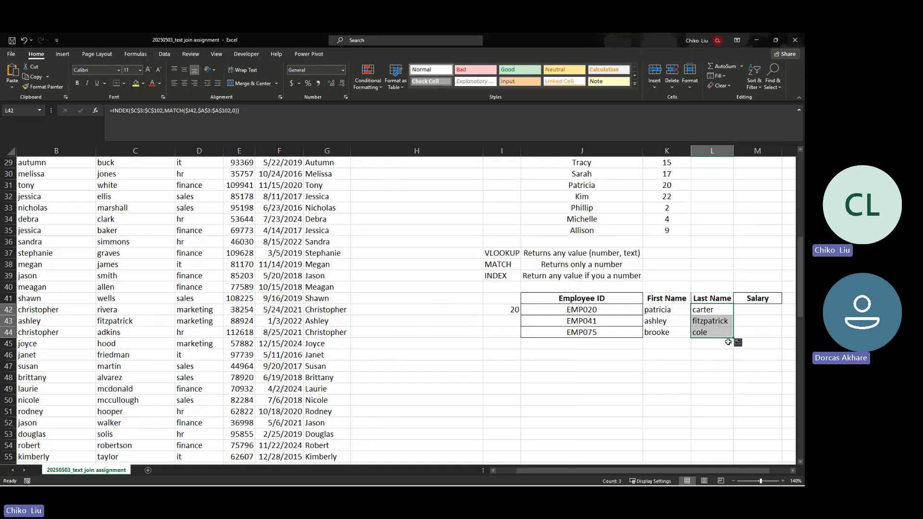
{"action": "left_click", "coordinate": [708, 321]}
Step: Compare the last-name results against the earlier VLOOKUP formulas in O9 and O10
{"action": "left_click_drag", "start_coordinate": [695, 469], "coordinate": [706, 472]}
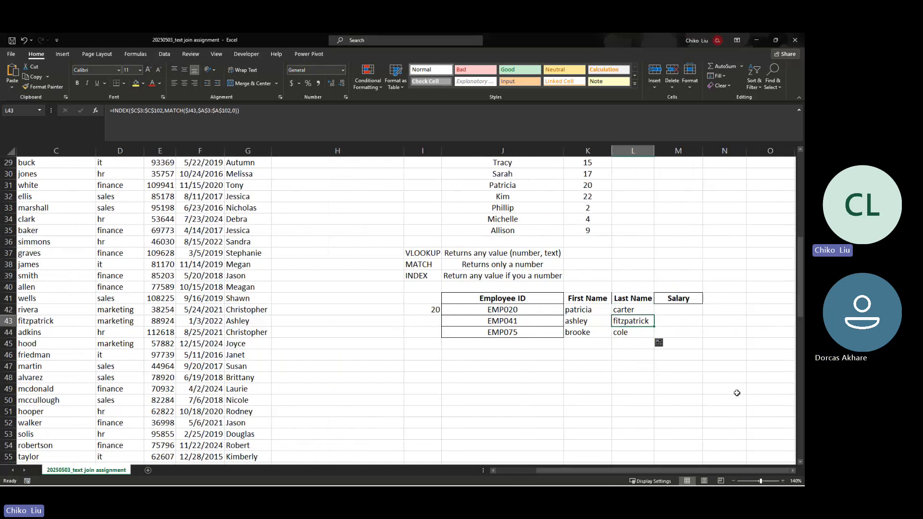
{"action": "scroll", "coordinate": [737, 392], "scroll_direction": "up", "scroll_amount": 9}
{"action": "left_click", "coordinate": [754, 267]}
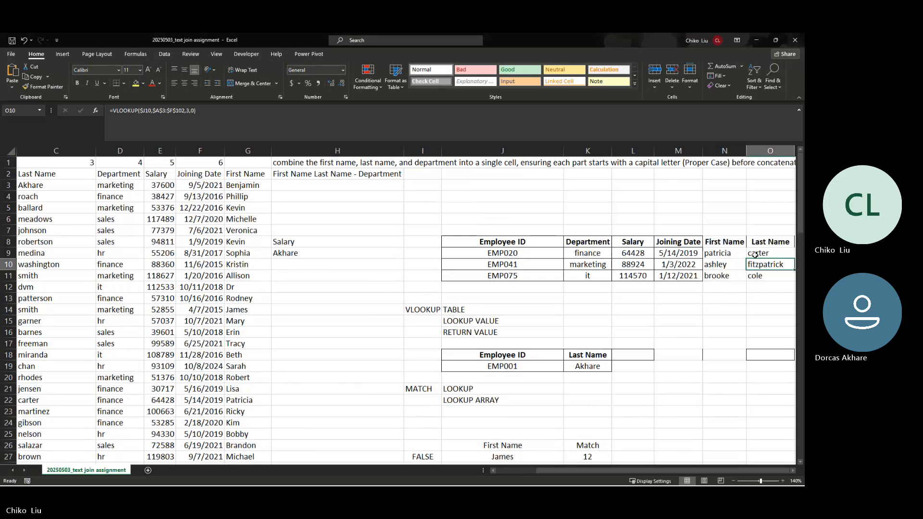
{"action": "left_click", "coordinate": [755, 255]}
{"action": "left_click", "coordinate": [758, 266]}
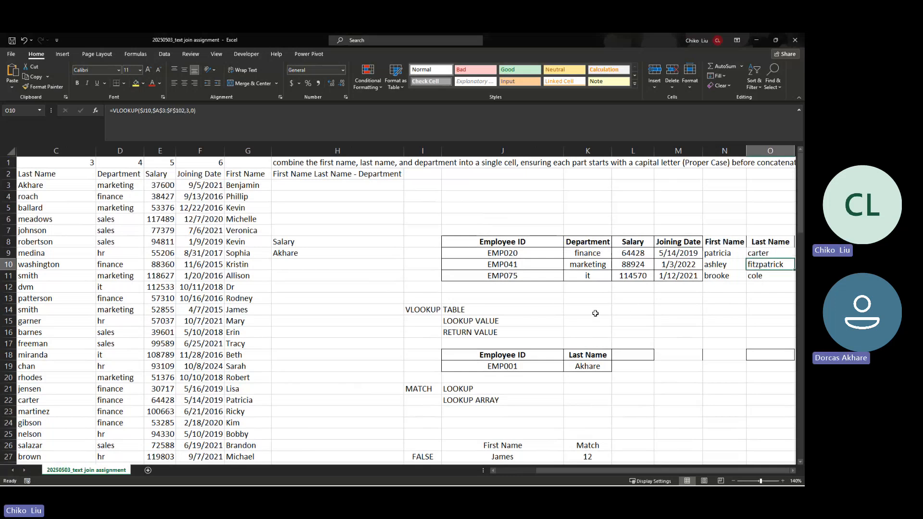
{"action": "scroll", "coordinate": [596, 313], "scroll_direction": "down", "scroll_amount": 7}
{"action": "scroll", "coordinate": [596, 313], "scroll_direction": "down", "scroll_amount": 1}
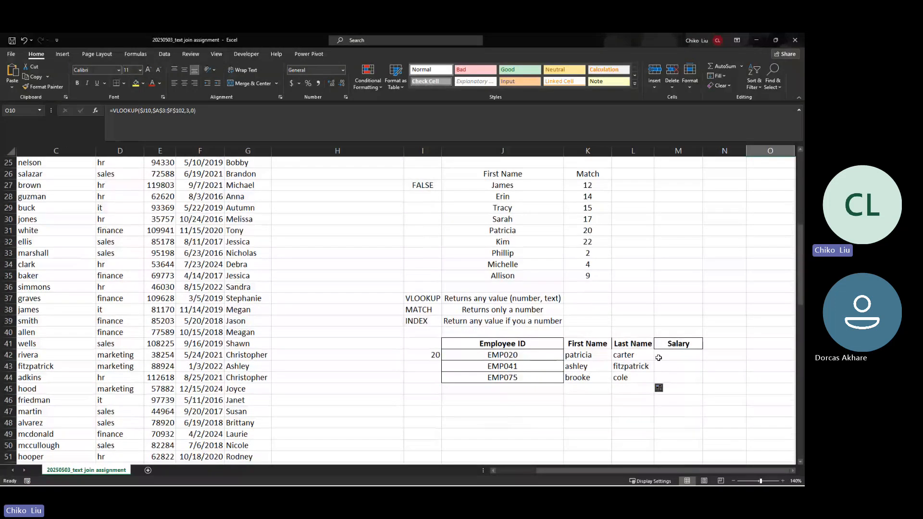
Step: Start M42's formula as INDEX over the absolute Salary range $E$3:$E$102
{"action": "left_click", "coordinate": [658, 358]}
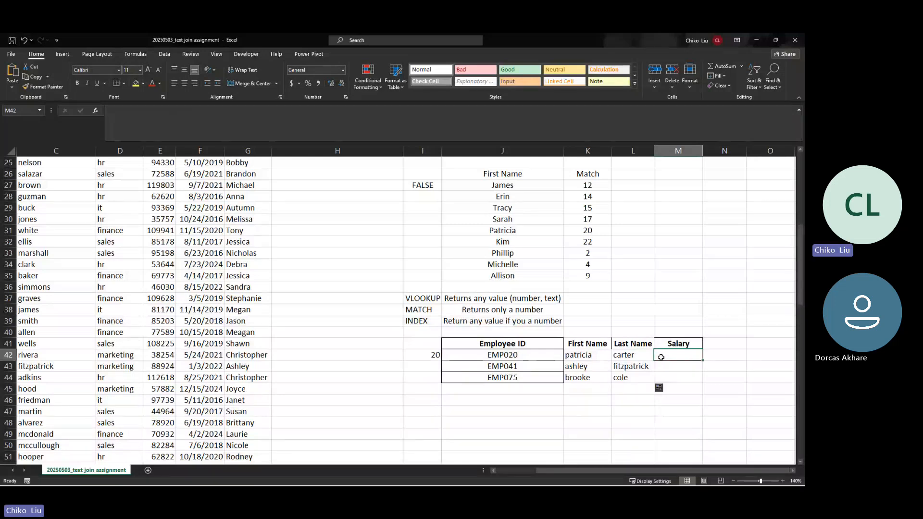
{"action": "type", "text": "=inde"}
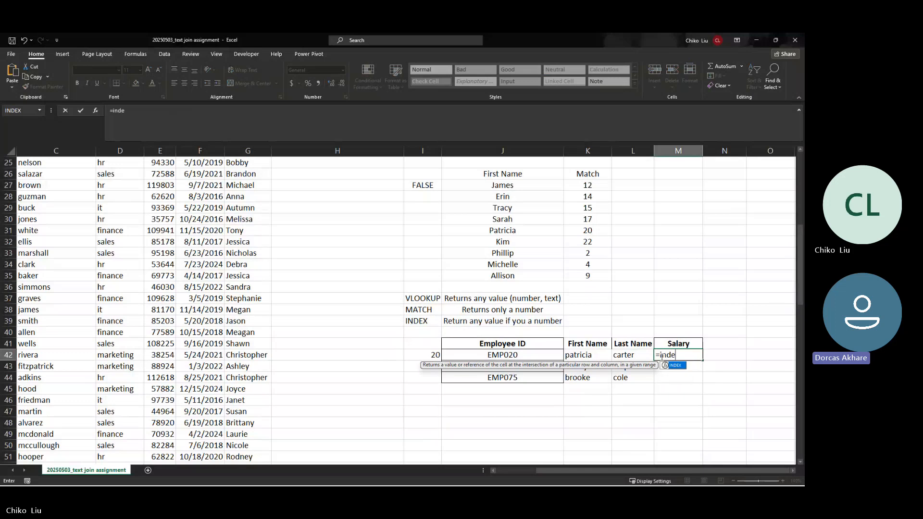
{"action": "key", "text": "Tab"}
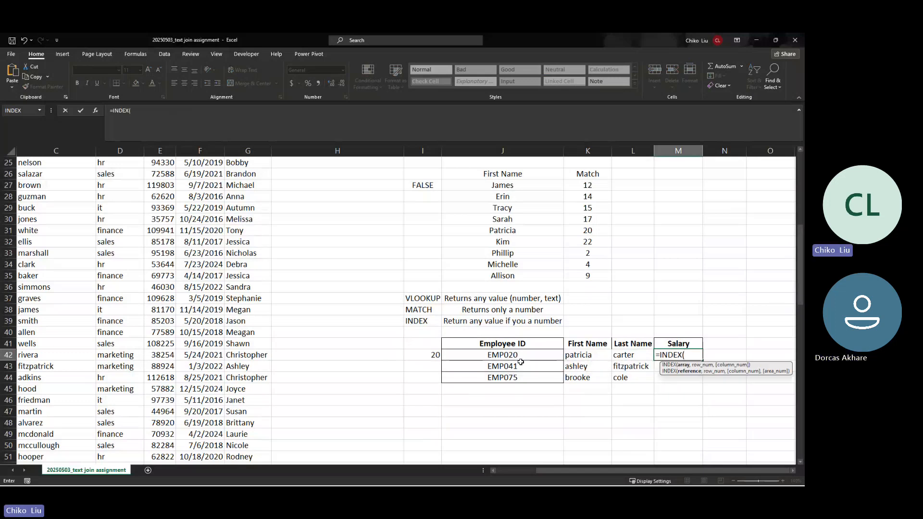
{"action": "left_click", "coordinate": [162, 282]}
{"action": "key", "text": "Up"}
{"action": "key", "text": "Up"}
{"action": "key", "text": "Up"}
{"action": "key", "text": "Up"}
{"action": "key", "text": "Up"}
{"action": "key", "text": "Up"}
{"action": "key", "text": "Up"}
{"action": "key", "text": "Up"}
{"action": "key", "text": "Up"}
{"action": "key", "text": "Up"}
{"action": "key", "text": "Up"}
{"action": "key", "text": "Up"}
{"action": "key", "text": "Up"}
{"action": "key", "text": "Up"}
{"action": "key", "text": "Up"}
{"action": "key", "text": "Up"}
{"action": "key", "text": "Up"}
{"action": "key", "text": "Up"}
{"action": "key", "text": "Up"}
{"action": "key", "text": "Up"}
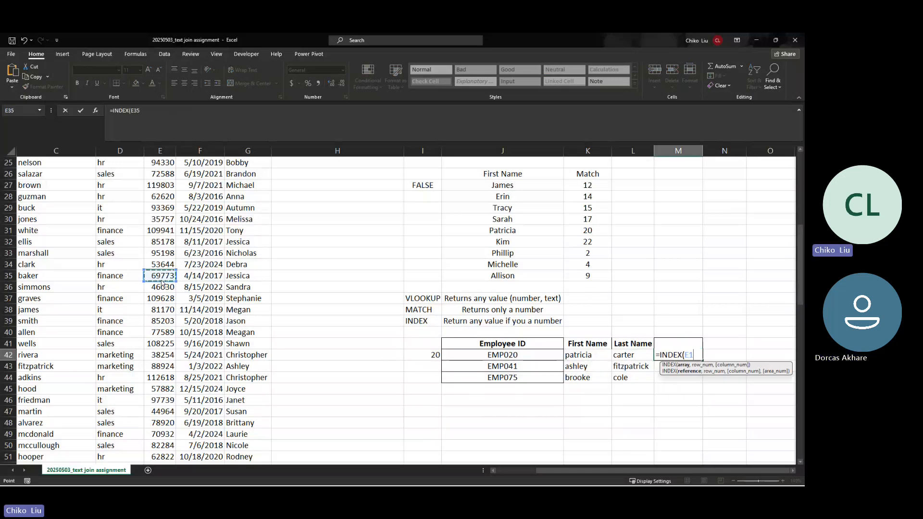
{"action": "key", "text": "ctrl+shift+Down"}
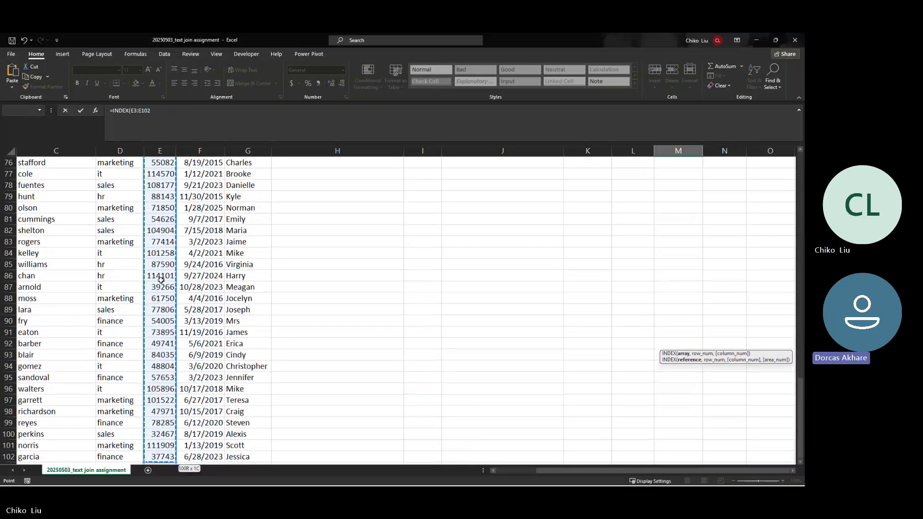
{"action": "key", "text": "F4"}
Step: Add MATCH($J42,$A$3:$A$102,0) as the row argument so M42 returns 64428
{"action": "type", "text": ",MATCH("}
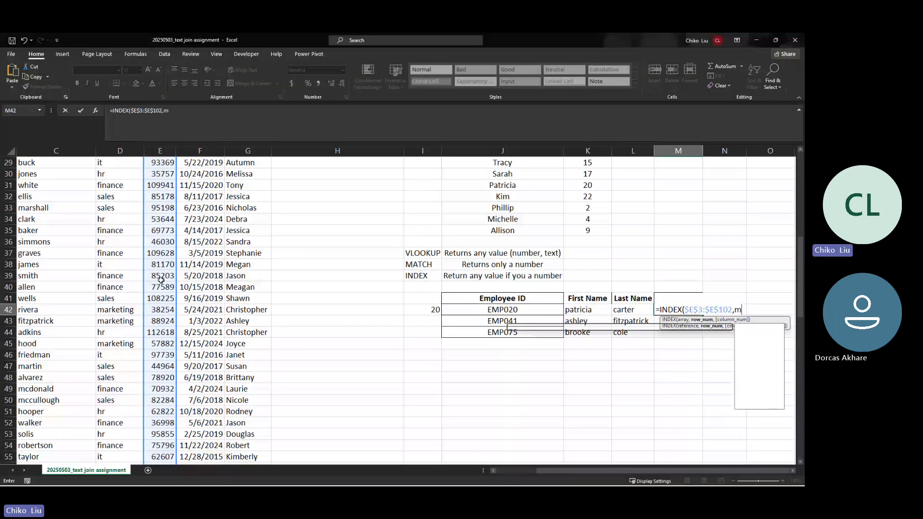
{"action": "key", "text": "Left"}
{"action": "key", "text": "Left"}
{"action": "key", "text": "Left"}
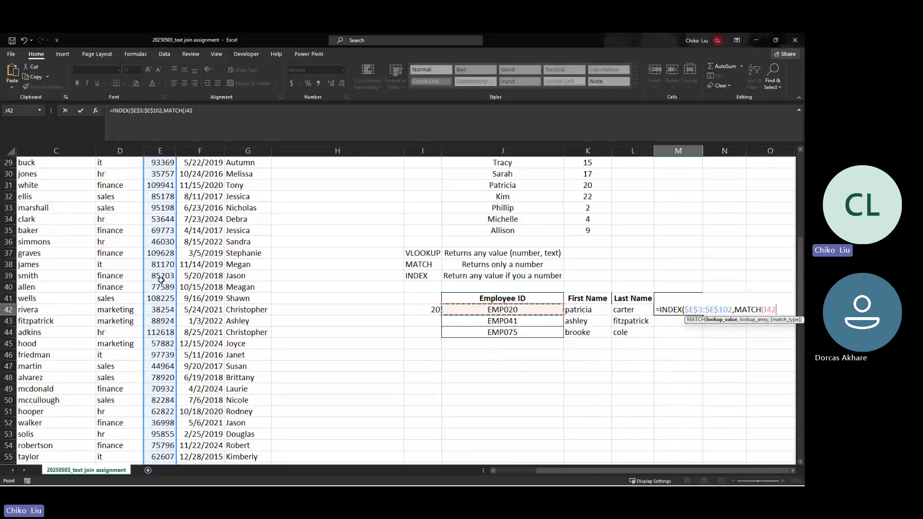
{"action": "key", "text": "F4"}
{"action": "key", "text": "F4"}
{"action": "key", "text": "F4"}
{"action": "type", "text": ","}
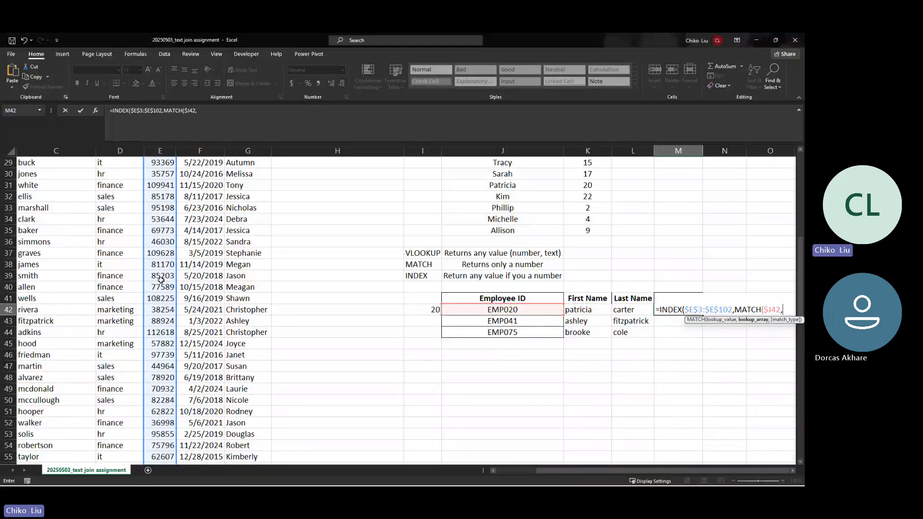
{"action": "key", "text": "Left"}
{"action": "key", "text": "Left"}
{"action": "key", "text": "Left"}
{"action": "key", "text": "Left"}
{"action": "key", "text": "Left"}
{"action": "key", "text": "Left"}
{"action": "key", "text": "Left"}
{"action": "key", "text": "Left"}
{"action": "key", "text": "Left"}
{"action": "key", "text": "Left"}
{"action": "key", "text": "Left"}
{"action": "key", "text": "Left"}
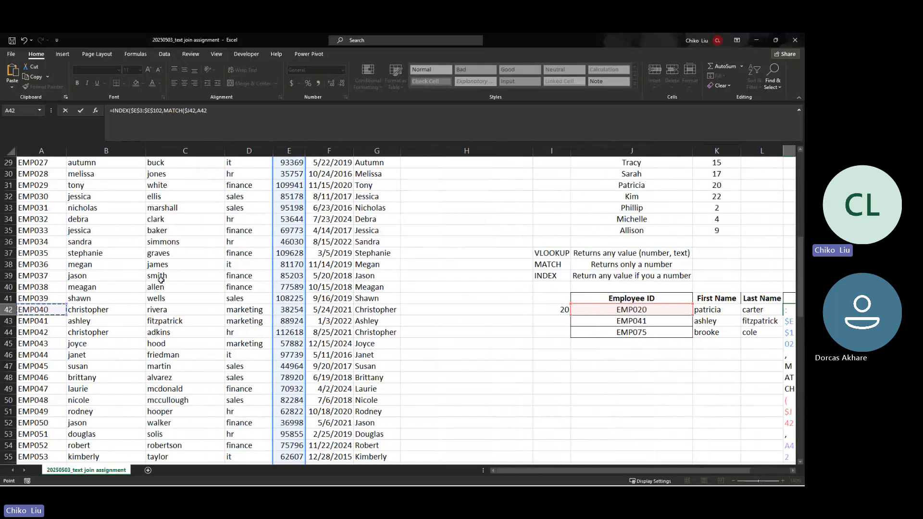
{"action": "key", "text": "ctrl+Up"}
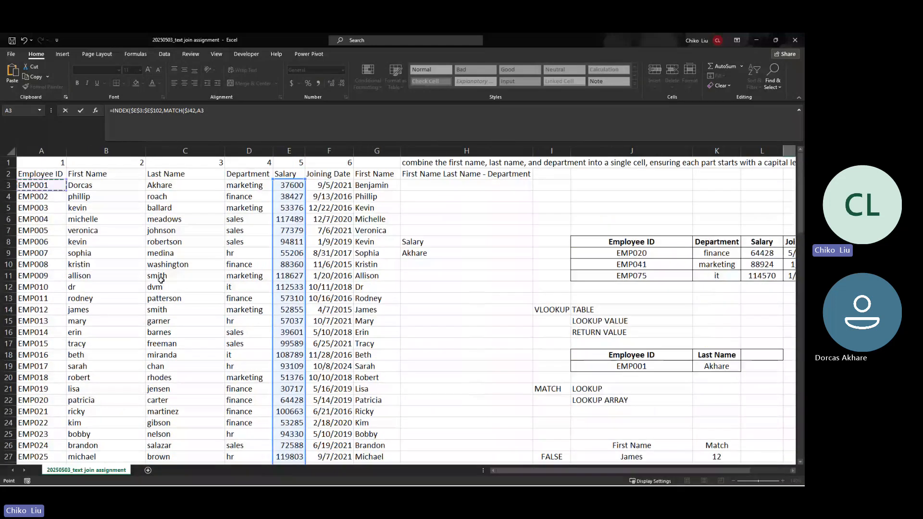
{"action": "key", "text": "Down"}
{"action": "key", "text": "ctrl+shift+Down"}
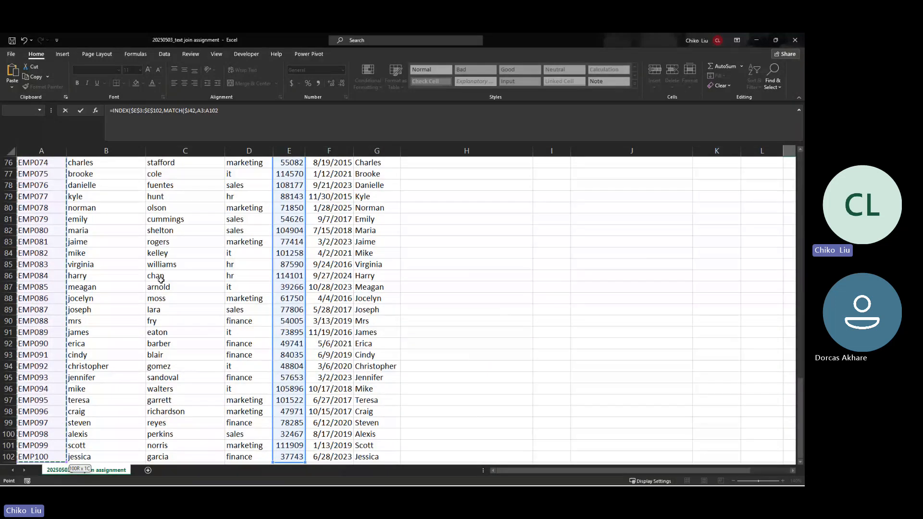
{"action": "key", "text": "F4"}
{"action": "type", "text": ",0"}
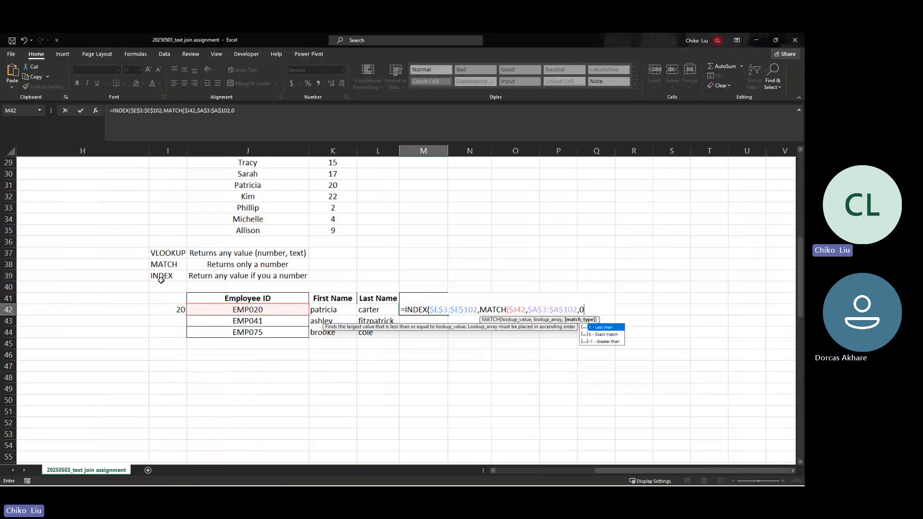
{"action": "type", "text": "))"}
{"action": "key", "text": "Return"}
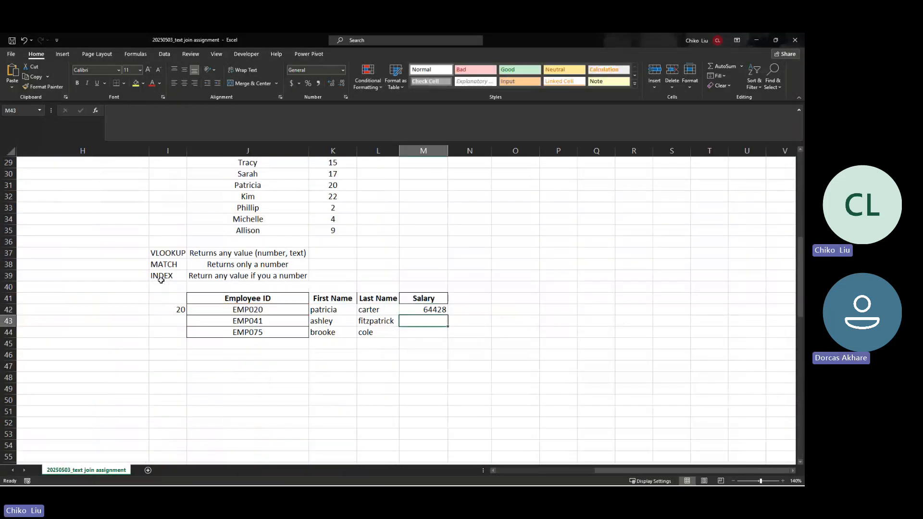
{"action": "key", "text": "Up"}
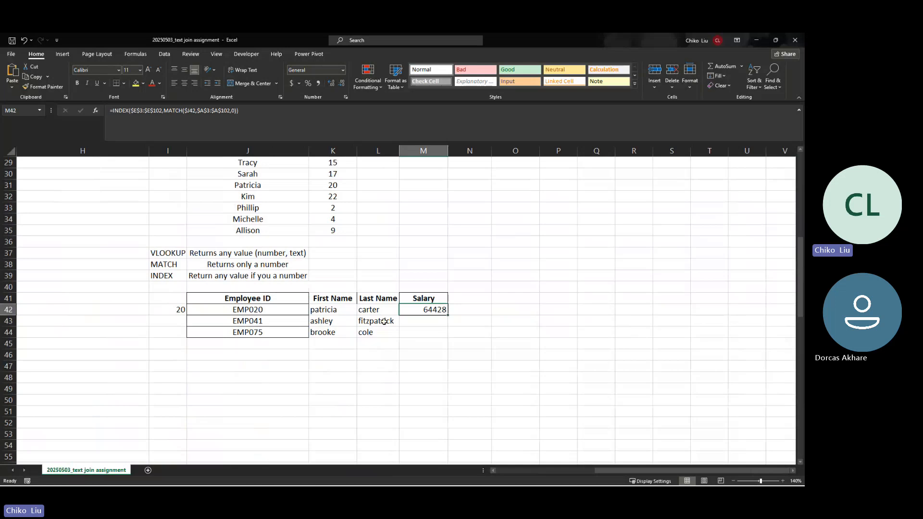
{"action": "left_click_drag", "start_coordinate": [447, 315], "coordinate": [448, 338]}
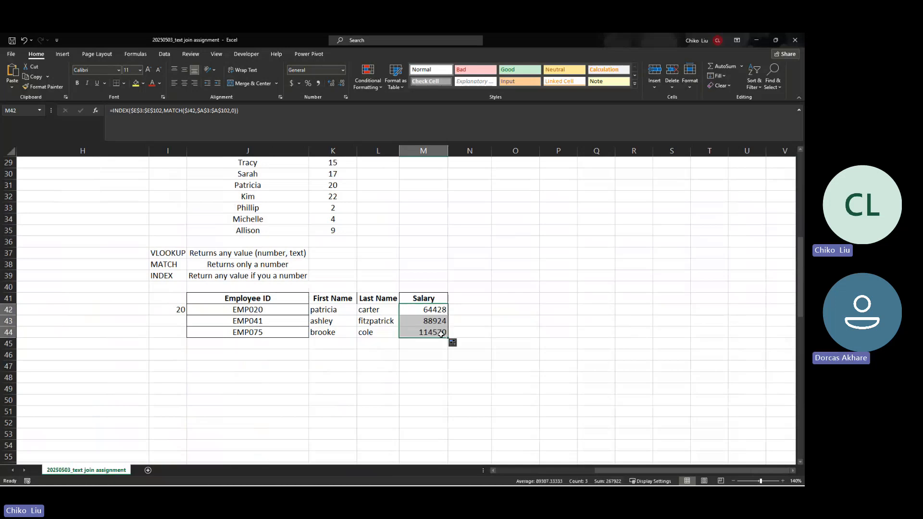
{"action": "scroll", "coordinate": [450, 322], "scroll_direction": "up", "scroll_amount": 2}
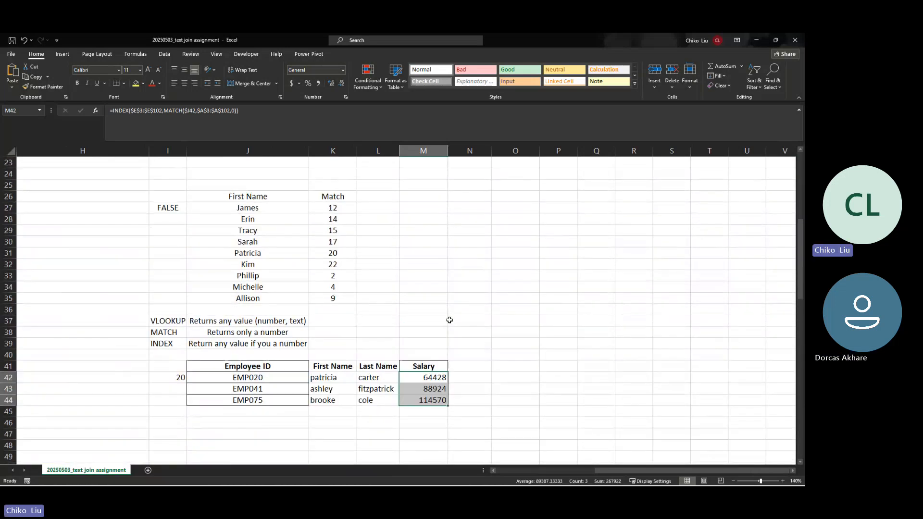
{"action": "scroll", "coordinate": [449, 320], "scroll_direction": "up", "scroll_amount": 7}
{"action": "left_click_drag", "start_coordinate": [372, 250], "coordinate": [371, 284]}
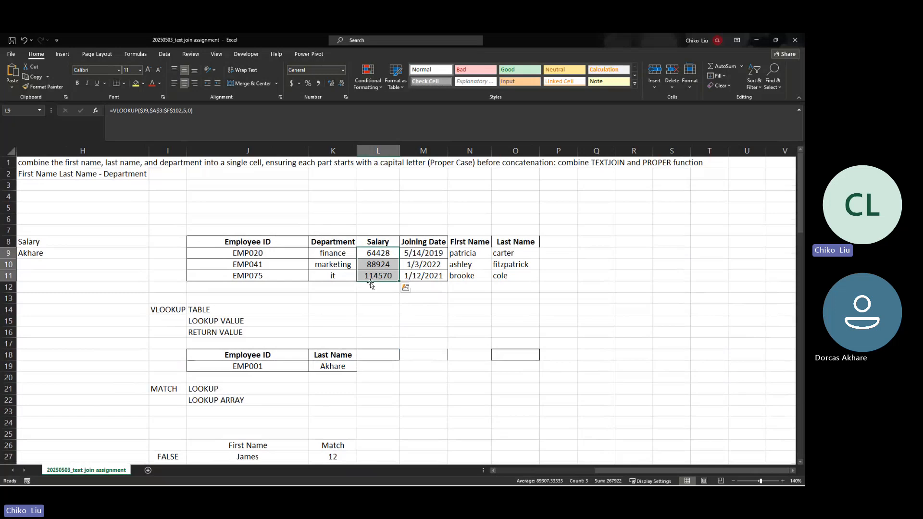
{"action": "scroll", "coordinate": [342, 313], "scroll_direction": "down", "scroll_amount": 2}
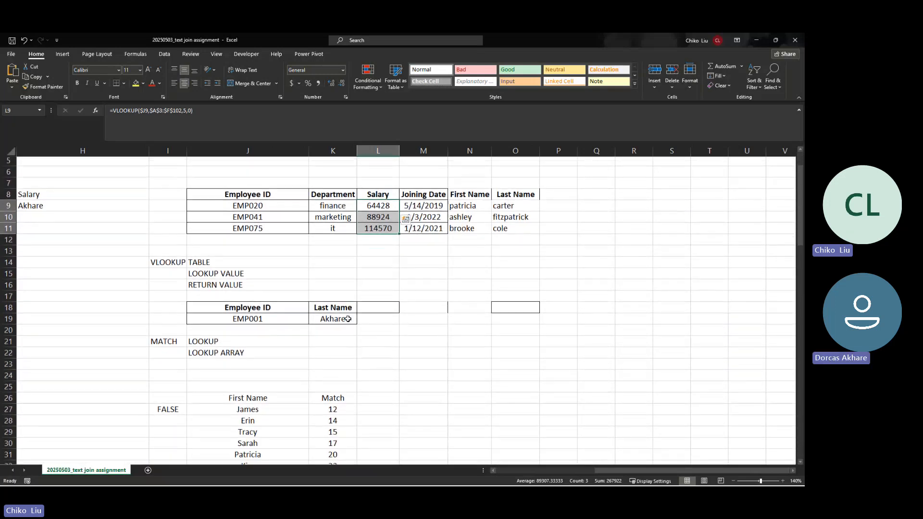
{"action": "scroll", "coordinate": [348, 319], "scroll_direction": "down", "scroll_amount": 20}
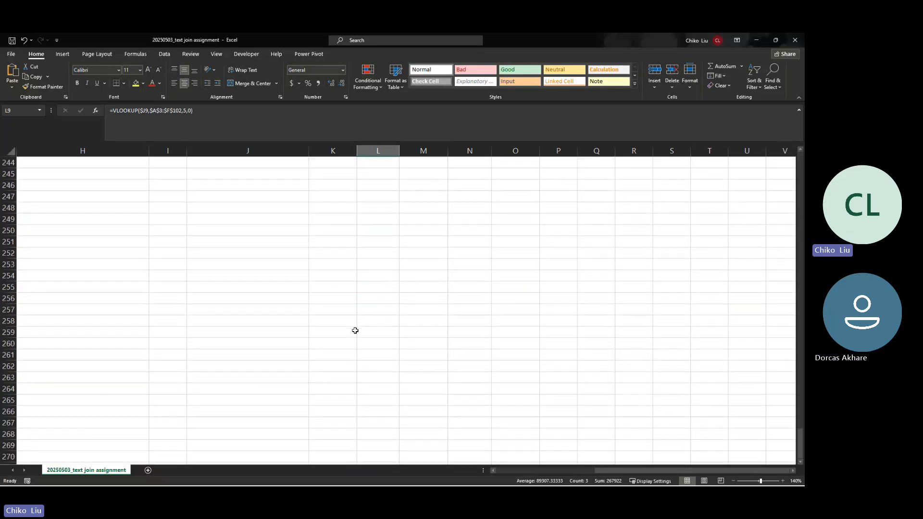
{"action": "scroll", "coordinate": [357, 331], "scroll_direction": "up", "scroll_amount": 2}
{"action": "left_click", "coordinate": [371, 325]}
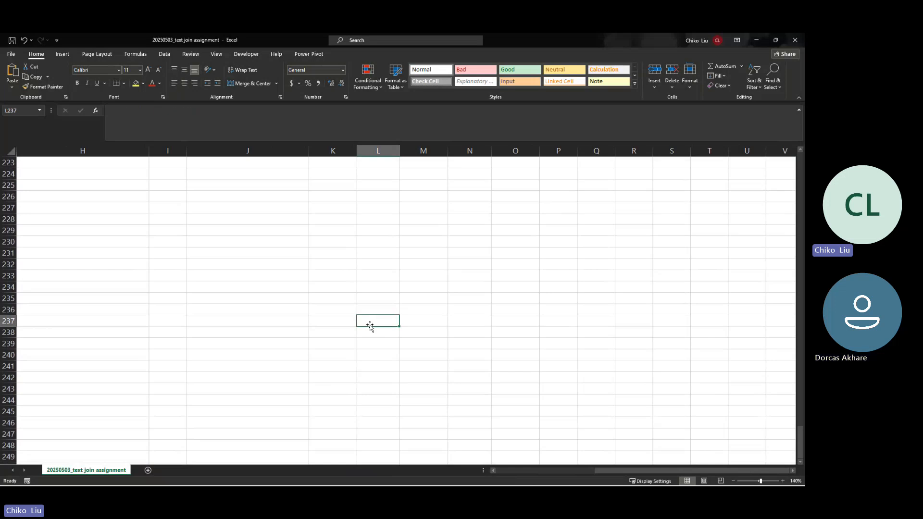
{"action": "key", "text": "ctrl+Up"}
{"action": "key", "text": "ctrl+Up"}
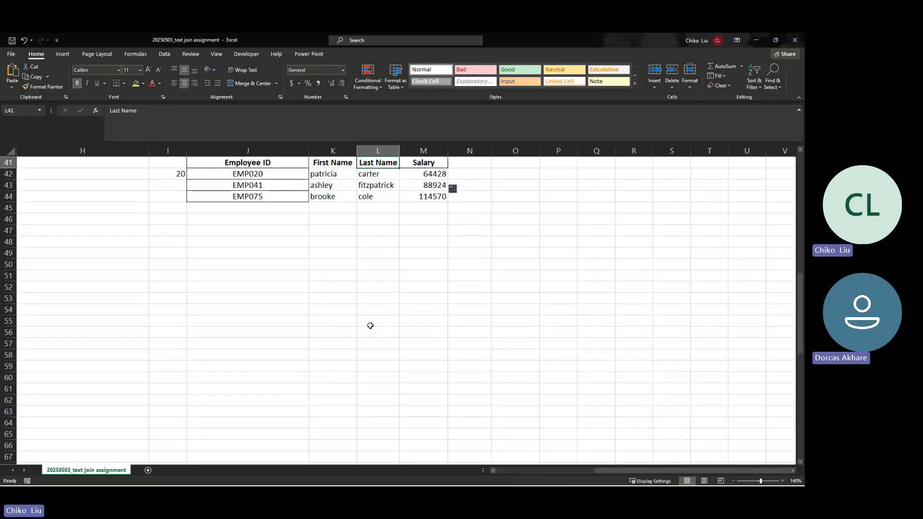
{"action": "key", "text": "Left"}
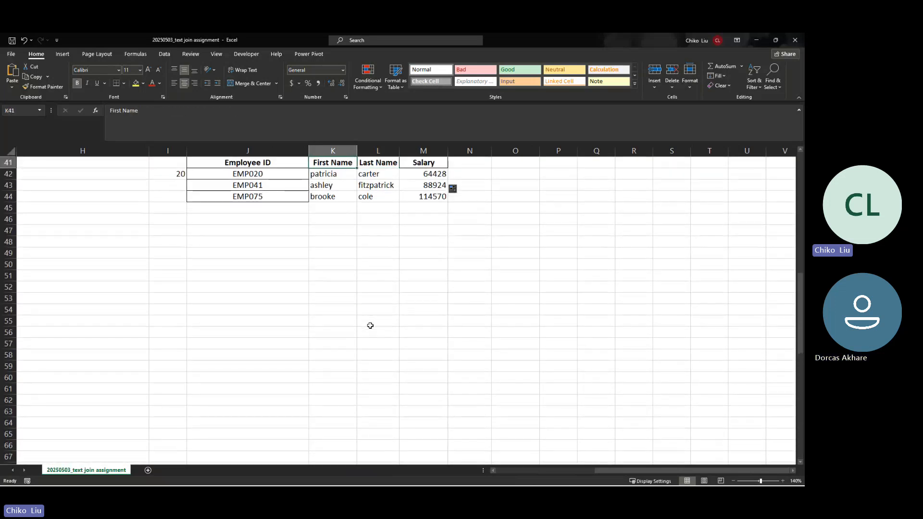
{"action": "key", "text": "Right"}
{"action": "key", "text": "Right"}
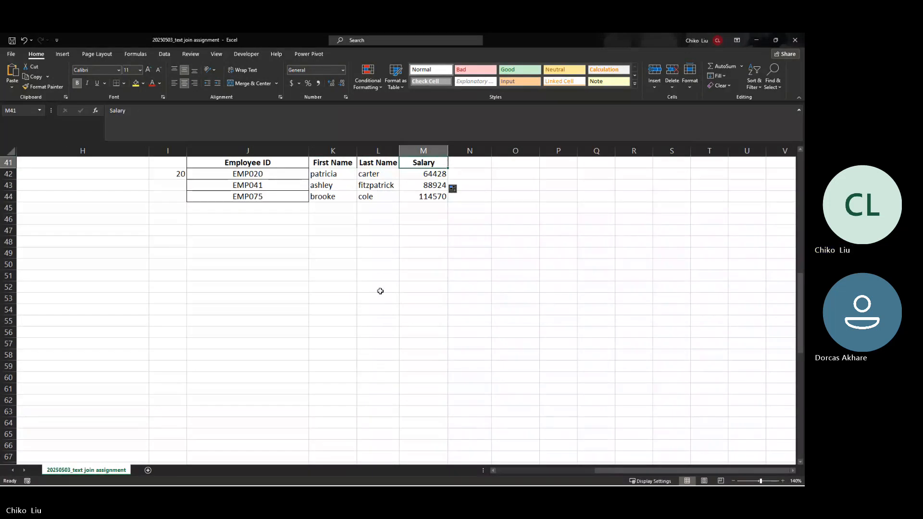
{"action": "key", "text": "Left"}
{"action": "key", "text": "Left"}
{"action": "key", "text": "Left"}
{"action": "key", "text": "Left"}
{"action": "key", "text": "Left"}
{"action": "key", "text": "Left"}
{"action": "key", "text": "Left"}
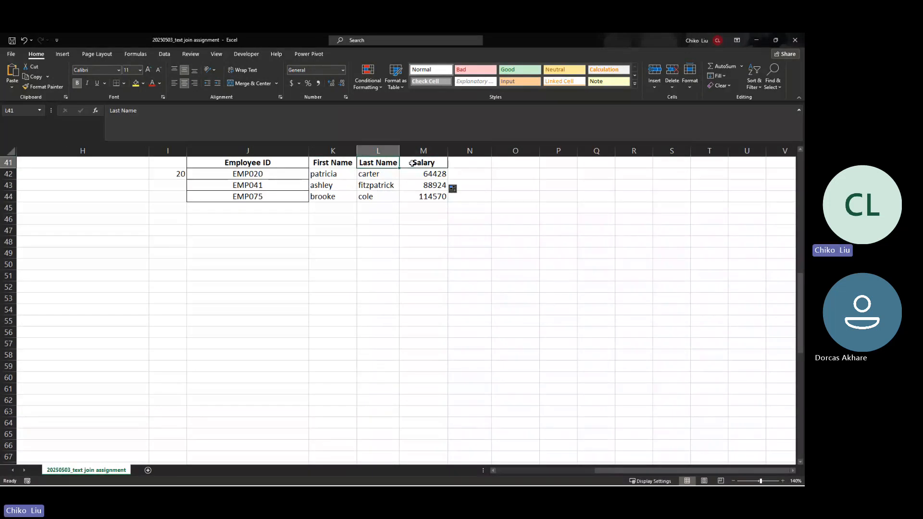
{"action": "key", "text": "Left"}
{"action": "key", "text": "Left"}
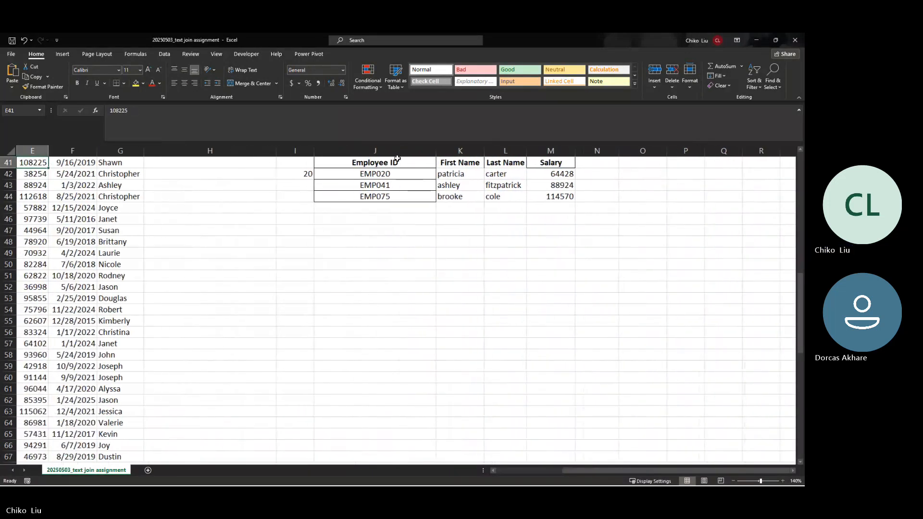
{"action": "key", "text": "Up"}
{"action": "key", "text": "Up"}
{"action": "key", "text": "Up"}
{"action": "key", "text": "Up"}
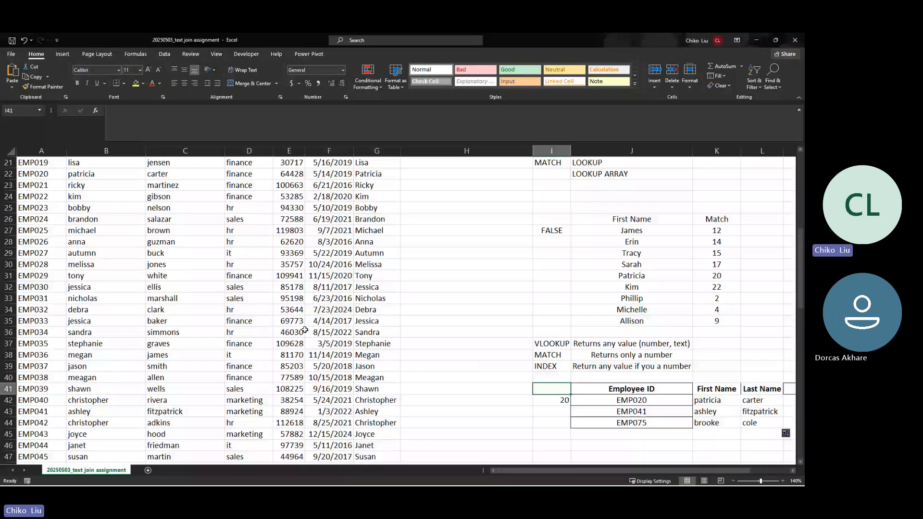
Step: Copy the Joining Date data and try inserting it before column A, which fails with an error
{"action": "scroll", "coordinate": [305, 330], "scroll_direction": "down", "scroll_amount": 11}
{"action": "left_click", "coordinate": [305, 331]}
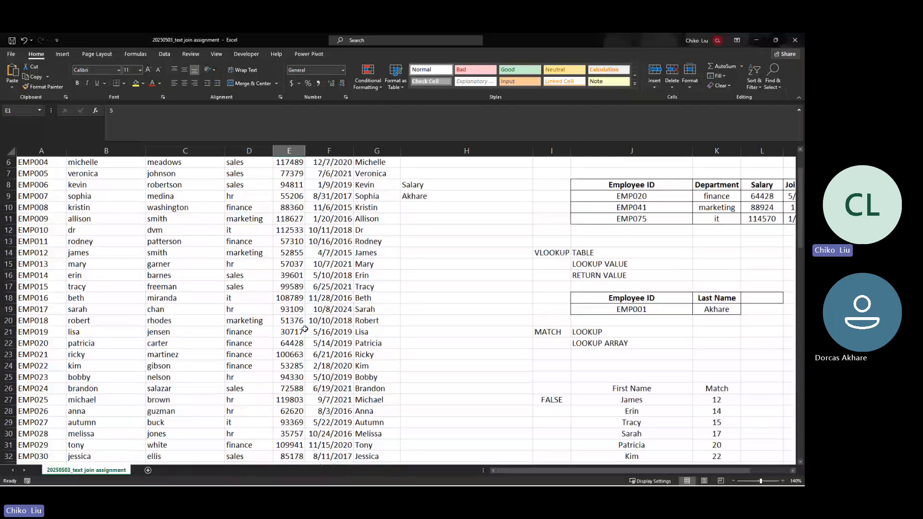
{"action": "key", "text": "Right"}
{"action": "key", "text": "Down"}
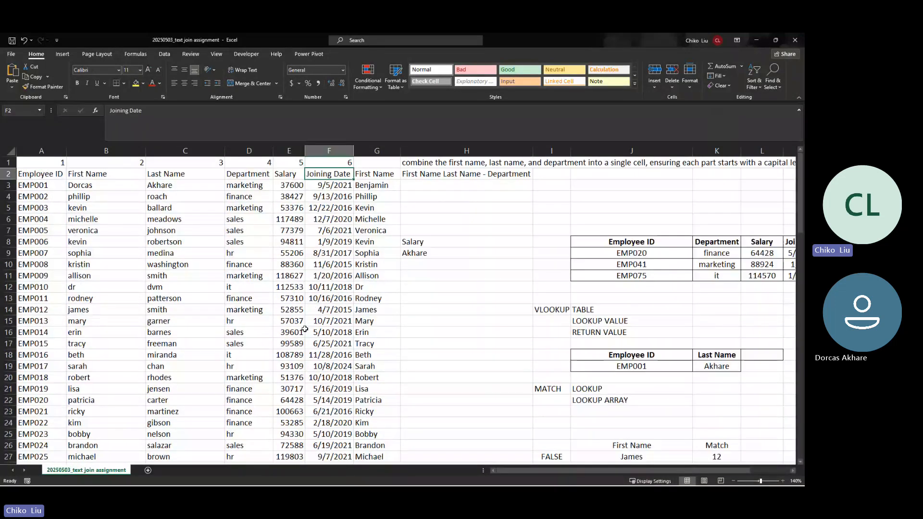
{"action": "key", "text": "ctrl+shift+Down"}
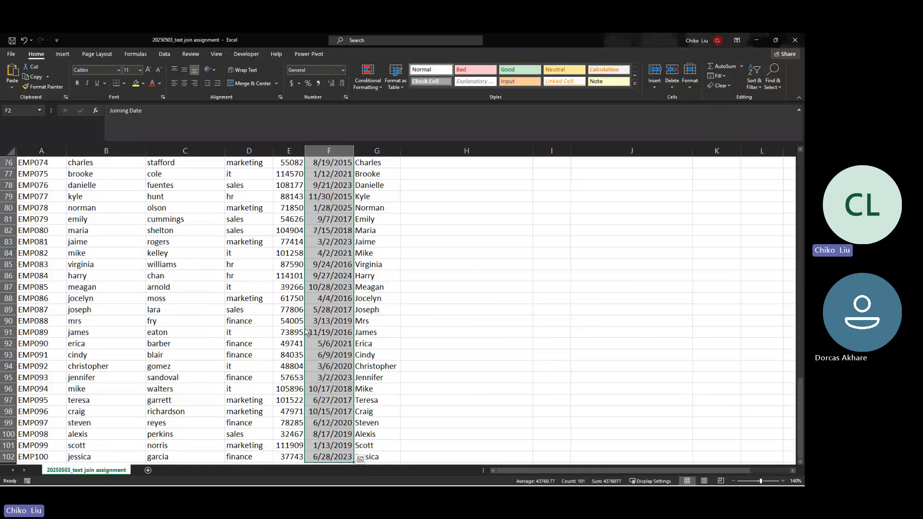
{"action": "key", "text": "ctrl+c"}
{"action": "key", "text": "ctrl+Home"}
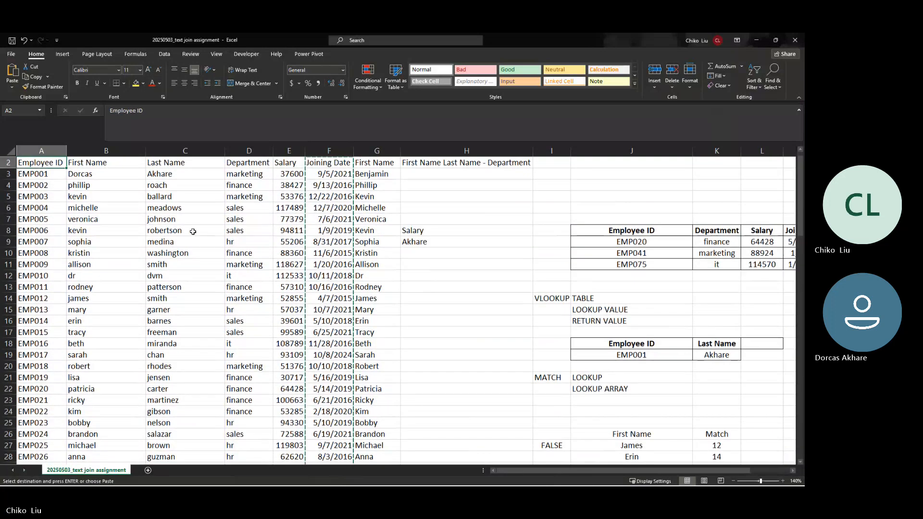
{"action": "right_click", "coordinate": [55, 151]}
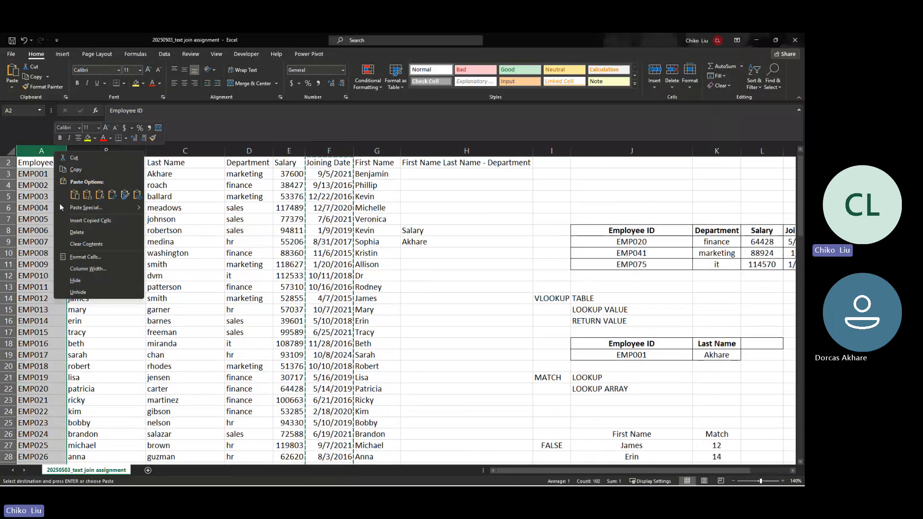
{"action": "left_click", "coordinate": [83, 222]}
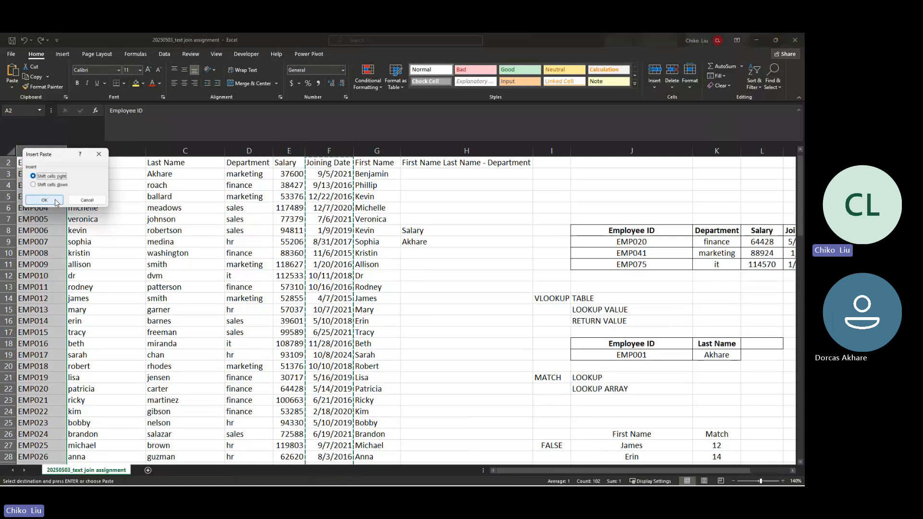
{"action": "left_click", "coordinate": [55, 200]}
{"action": "left_click", "coordinate": [406, 288]}
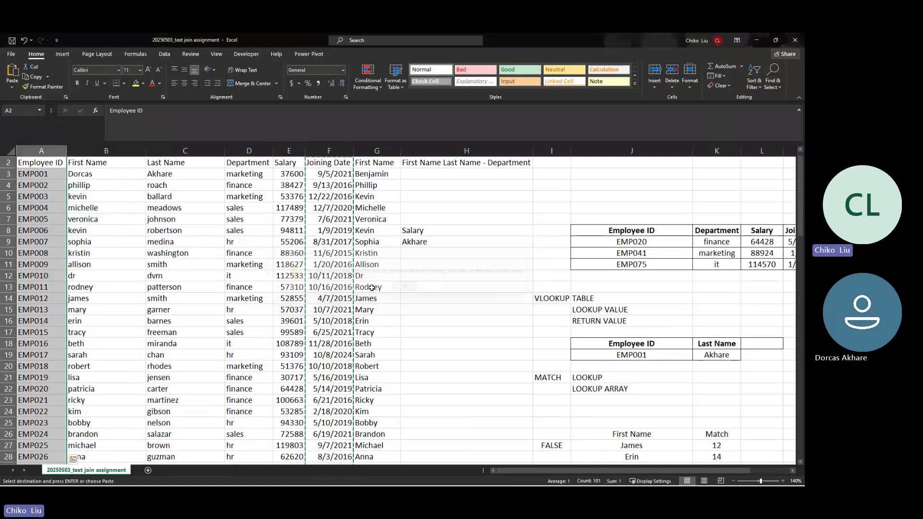
{"action": "key", "text": "Escape"}
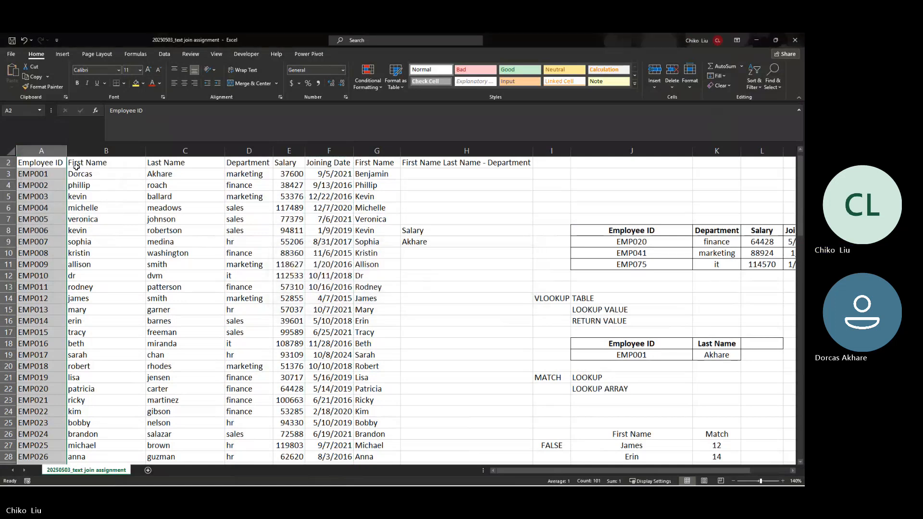
Step: Insert an empty column A and paste the Joining Date data from column G into it
{"action": "right_click", "coordinate": [53, 150]}
{"action": "left_click", "coordinate": [88, 222]}
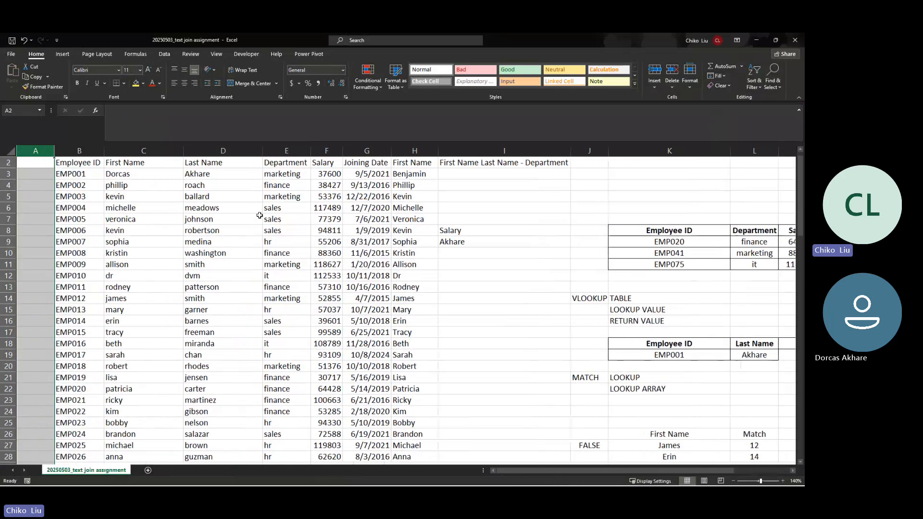
{"action": "left_click", "coordinate": [357, 163]}
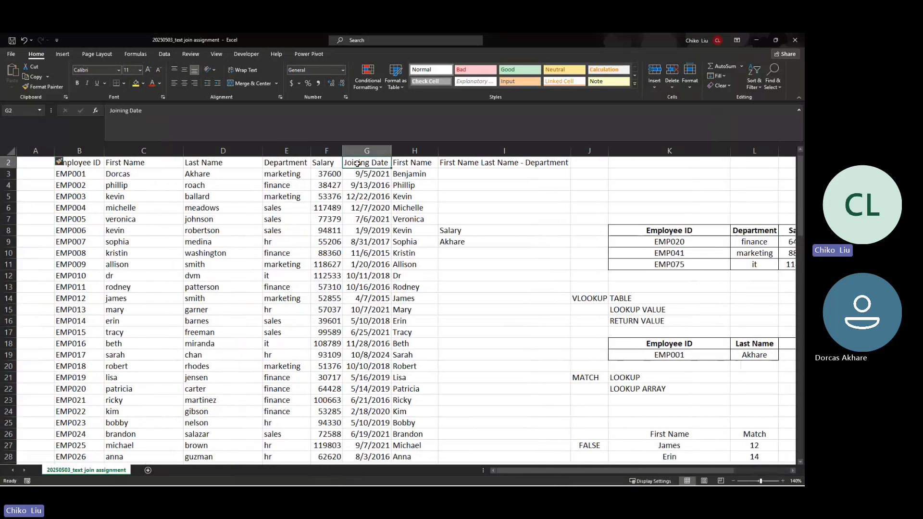
{"action": "key", "text": "ctrl+shift+Down"}
{"action": "key", "text": "ctrl+c"}
{"action": "key", "text": "ctrl+Left"}
{"action": "key", "text": "Left"}
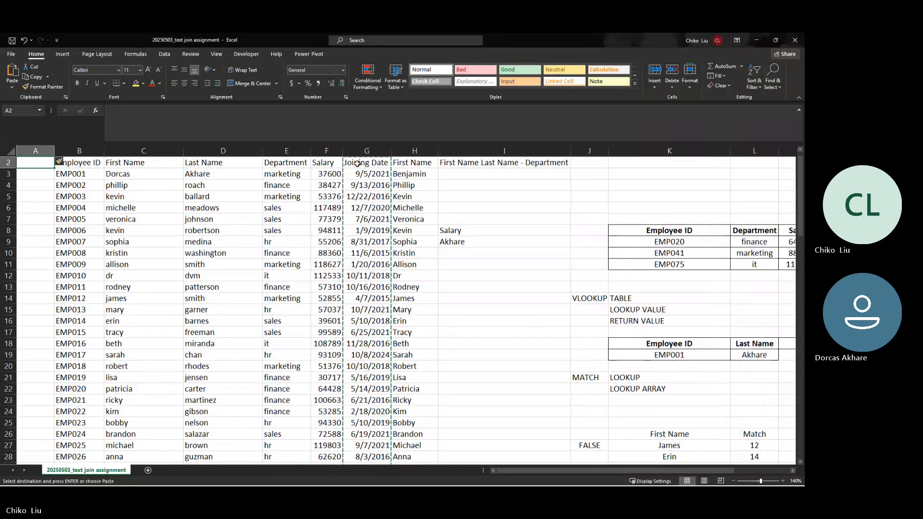
{"action": "key", "text": "ctrl+v"}
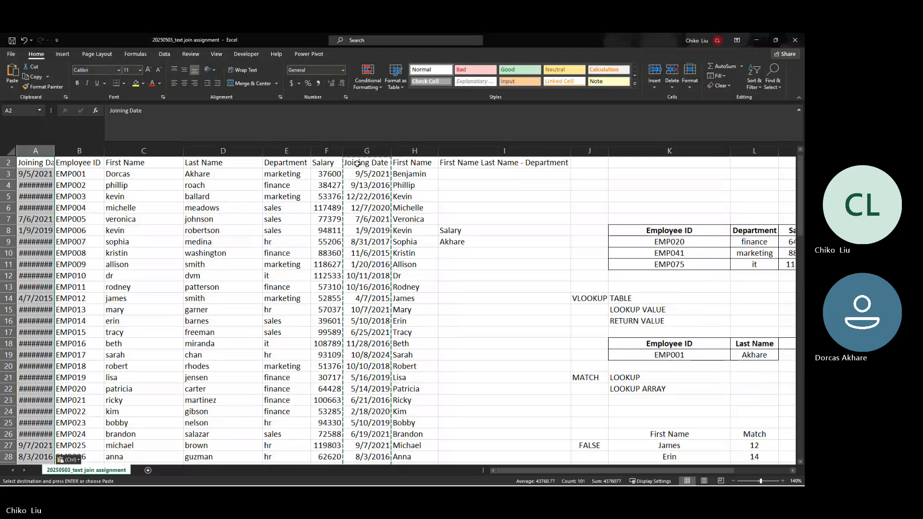
Step: Autofit column A and delete the old Joining Date column G
{"action": "double_click", "coordinate": [54, 150]}
{"action": "left_click", "coordinate": [367, 150]}
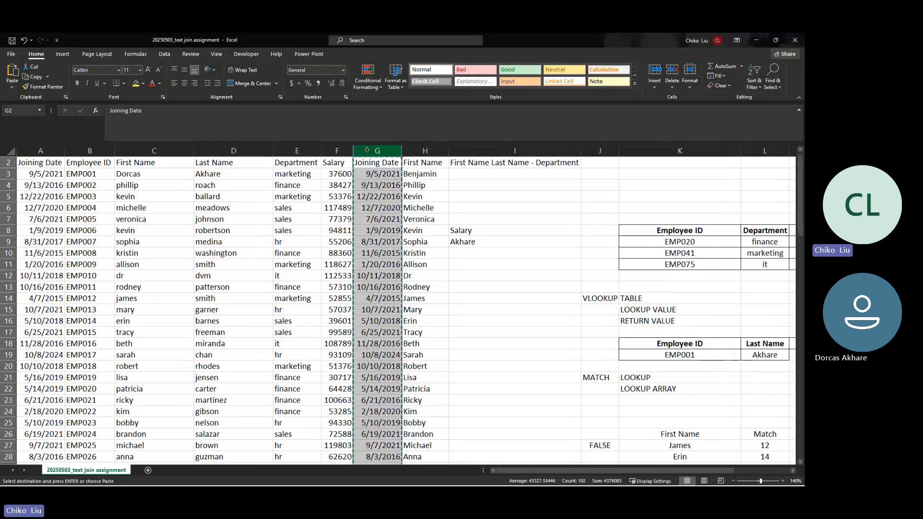
{"action": "right_click", "coordinate": [367, 152]}
{"action": "left_click", "coordinate": [390, 233]}
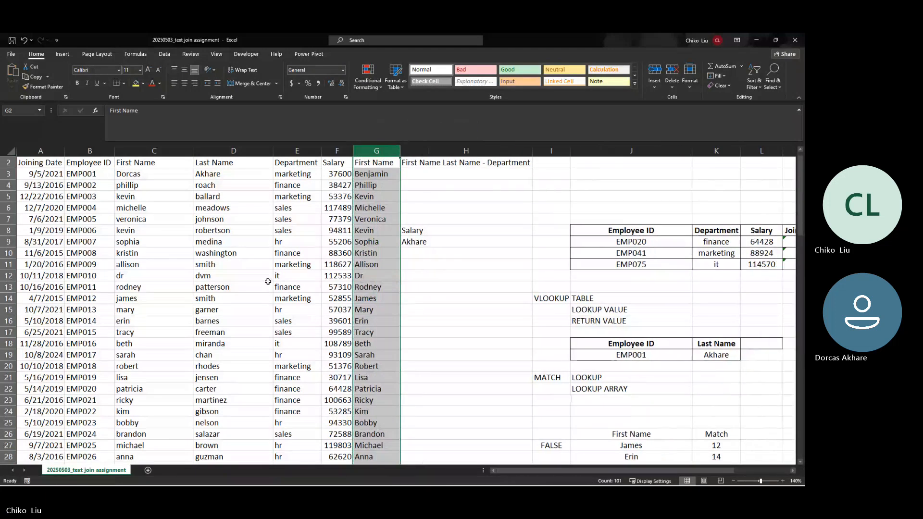
{"action": "scroll", "coordinate": [107, 174], "scroll_direction": "up", "scroll_amount": 1}
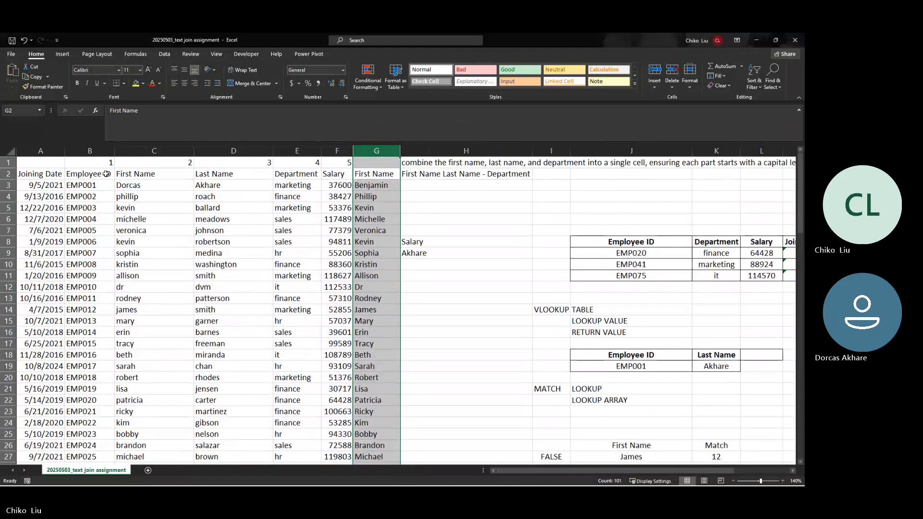
Step: Move the column numbers 1–5 to A1:E1 and enter 6 in F1
{"action": "left_click_drag", "start_coordinate": [106, 162], "coordinate": [295, 162]}
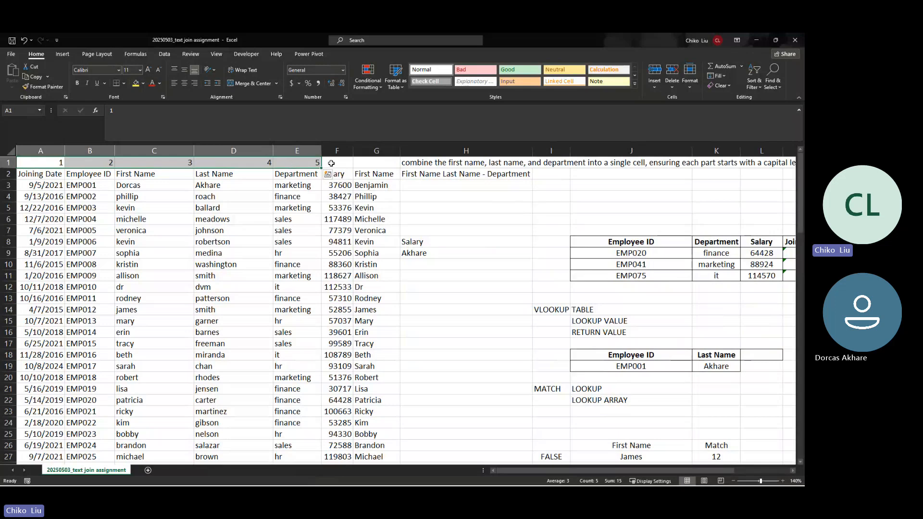
{"action": "left_click", "coordinate": [332, 163]}
{"action": "type", "text": "6"}
{"action": "key", "text": "Tab"}
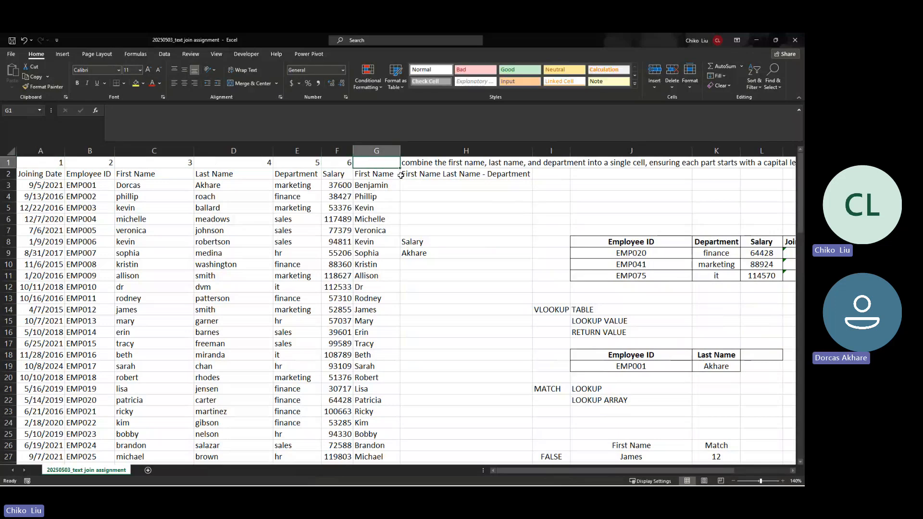
Step: Scroll to the lookup table to see M42's salary formula still returning 64428
{"action": "left_click_drag", "start_coordinate": [593, 469], "coordinate": [609, 479]}
{"action": "scroll", "coordinate": [608, 477], "scroll_direction": "left", "scroll_amount": 2}
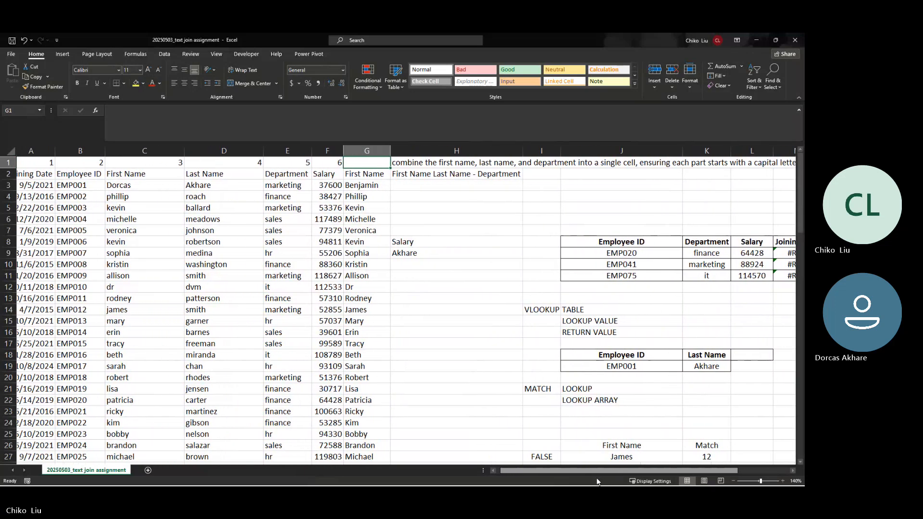
{"action": "scroll", "coordinate": [597, 411], "scroll_direction": "down", "scroll_amount": 3}
{"action": "scroll", "coordinate": [597, 411], "scroll_direction": "down", "scroll_amount": 14}
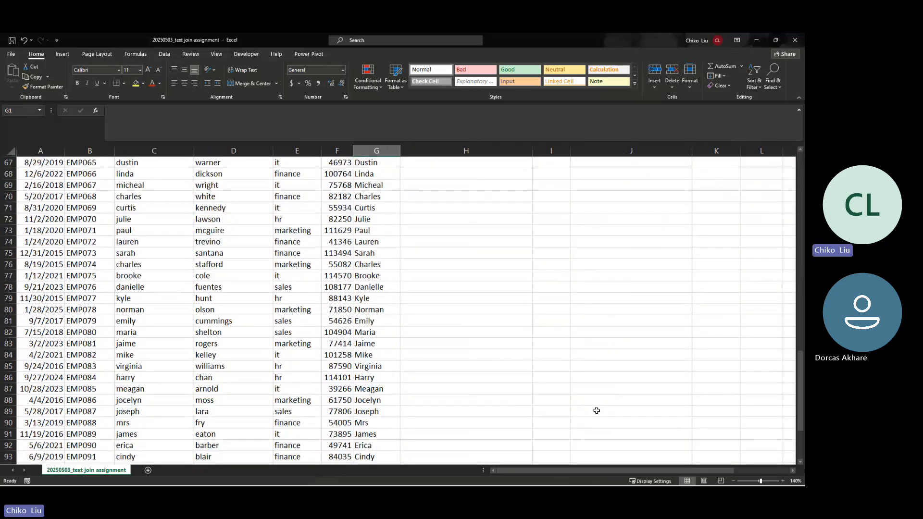
{"action": "scroll", "coordinate": [597, 411], "scroll_direction": "up", "scroll_amount": 14}
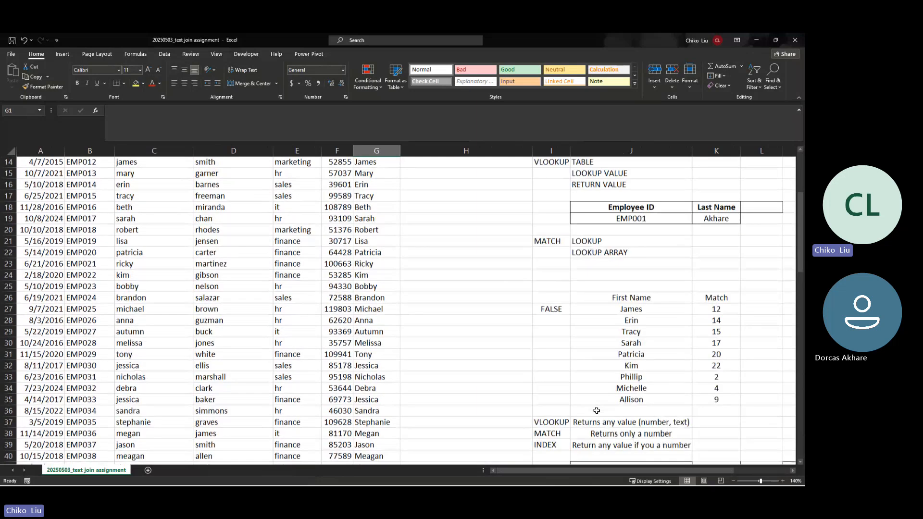
{"action": "scroll", "coordinate": [620, 354], "scroll_direction": "down", "scroll_amount": 2}
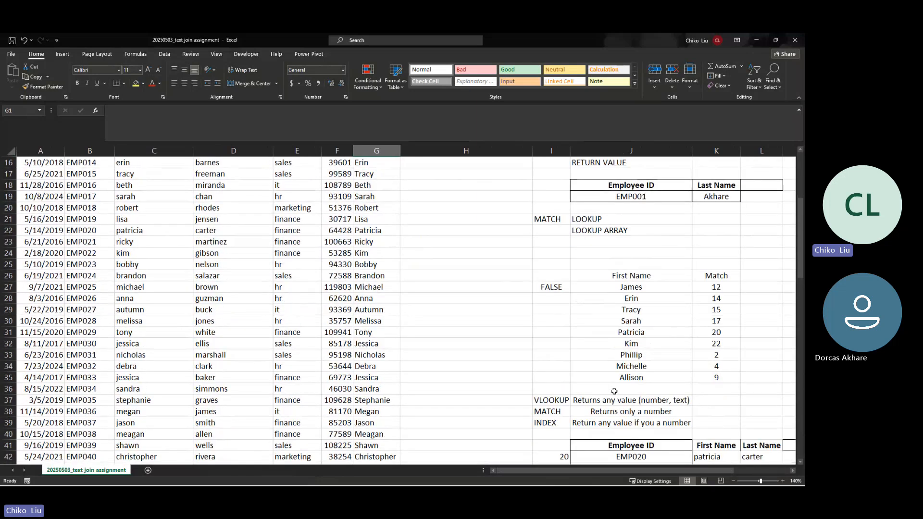
{"action": "scroll", "coordinate": [614, 392], "scroll_direction": "down", "scroll_amount": 1}
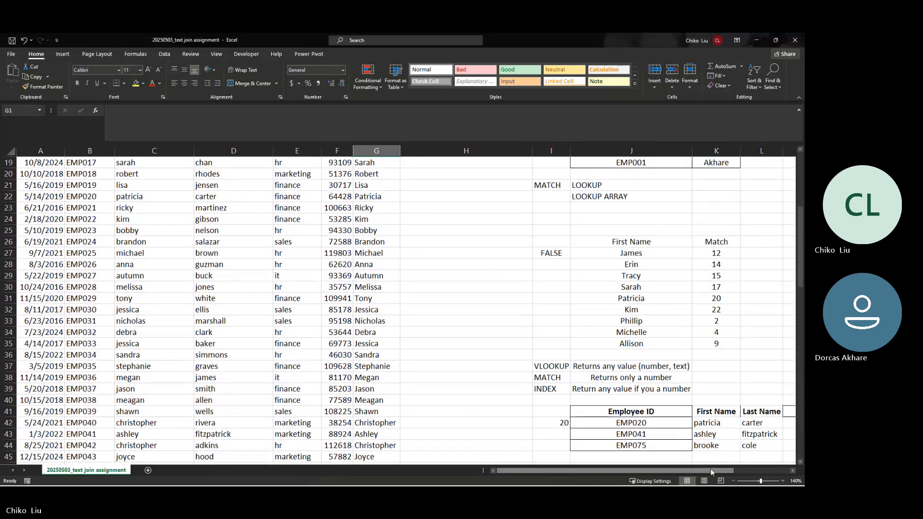
{"action": "scroll", "coordinate": [731, 423], "scroll_direction": "right", "scroll_amount": 2}
{"action": "left_click", "coordinate": [706, 423]}
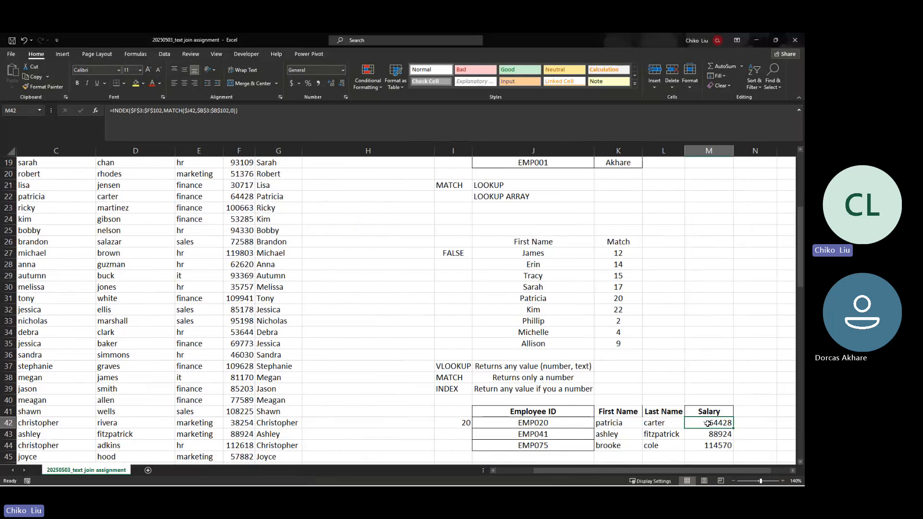
{"action": "left_click_drag", "start_coordinate": [708, 423], "coordinate": [711, 442]}
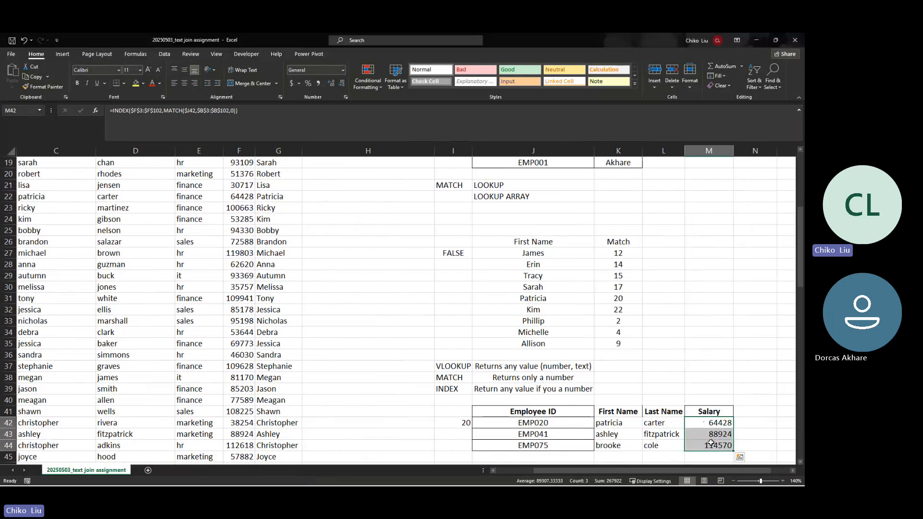
{"action": "key", "text": "Delete"}
{"action": "left_click", "coordinate": [699, 425]}
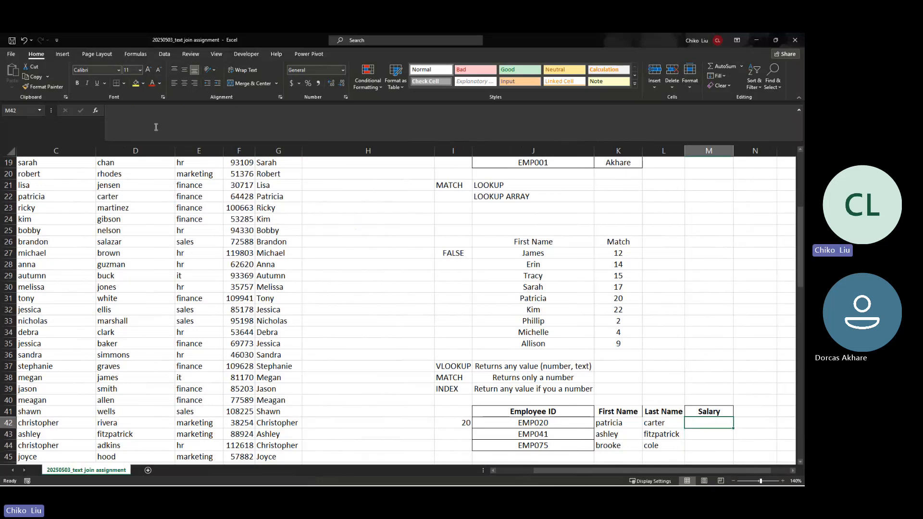
{"action": "key", "text": "shift+F3"}
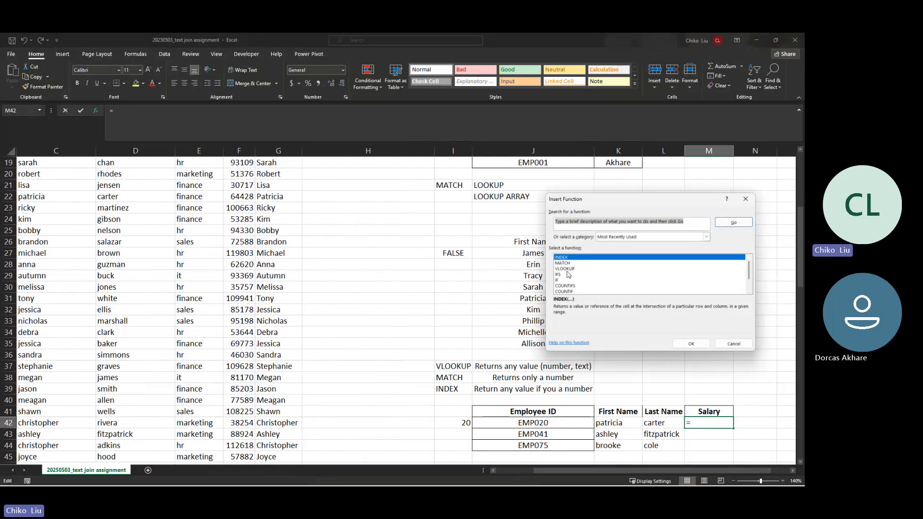
{"action": "left_click", "coordinate": [565, 268]}
{"action": "left_click", "coordinate": [691, 344]}
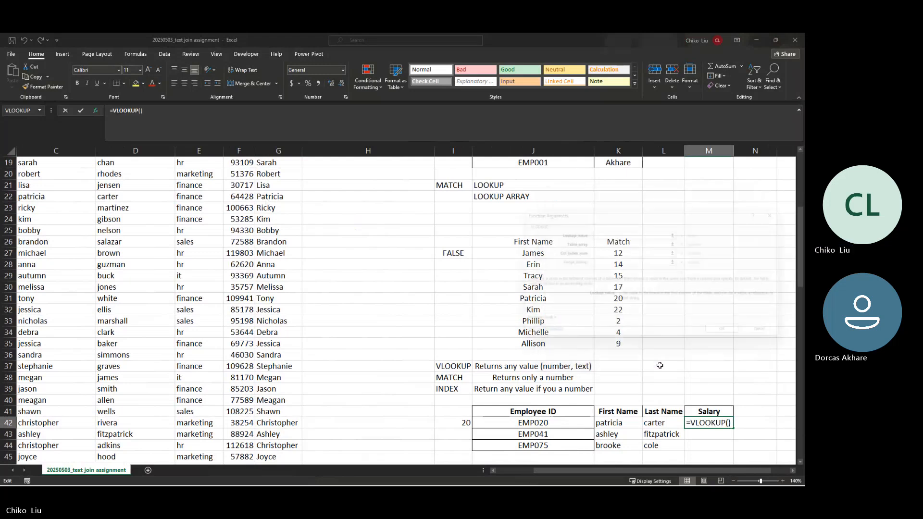
{"action": "left_click", "coordinate": [557, 424]}
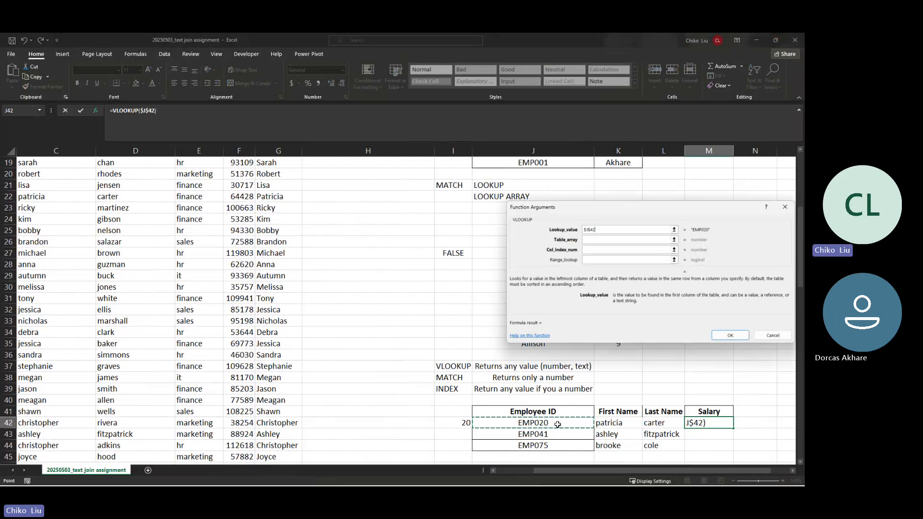
{"action": "key", "text": "F4"}
{"action": "key", "text": "F4"}
{"action": "key", "text": "F4"}
{"action": "key", "text": "Tab"}
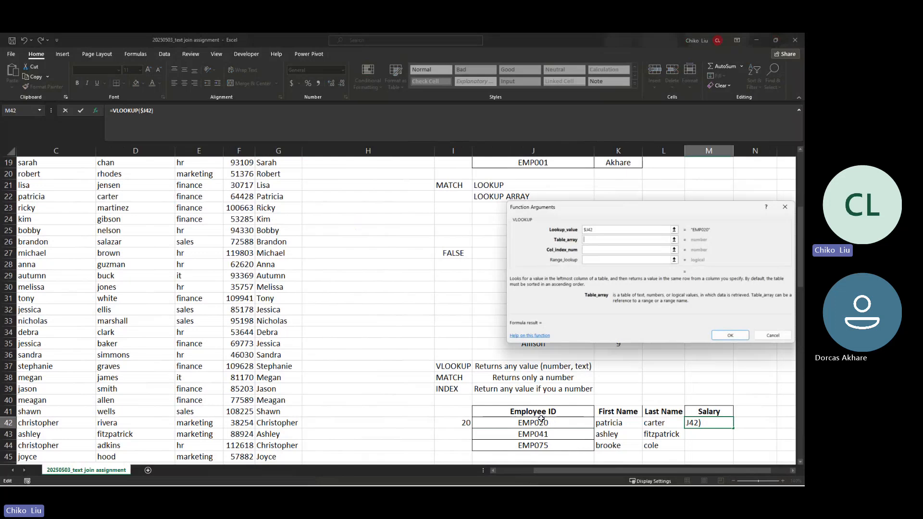
{"action": "left_click", "coordinate": [175, 185]}
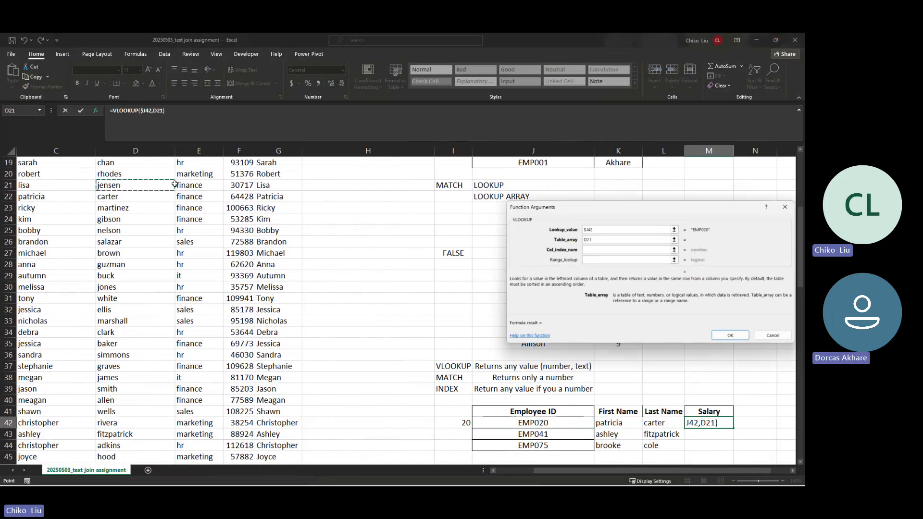
{"action": "key", "text": "ctrl+Left"}
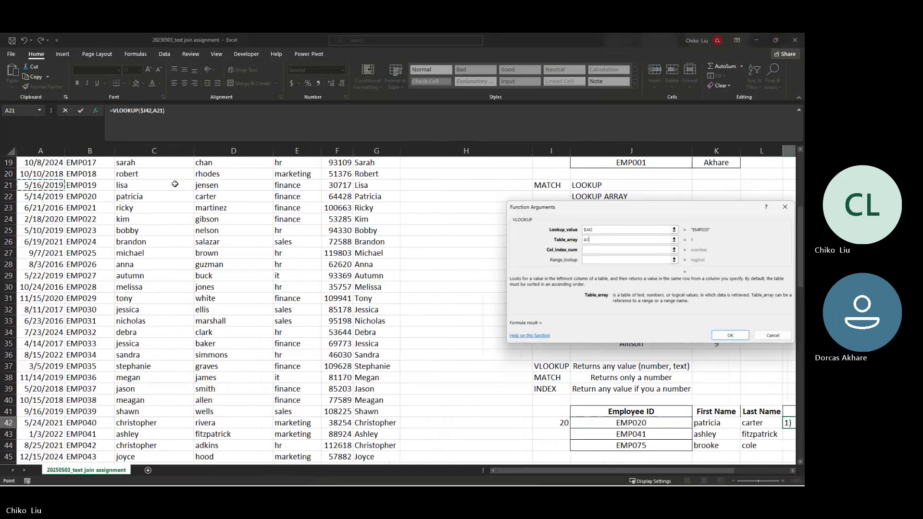
{"action": "key", "text": "ctrl+Up"}
{"action": "key", "text": "Down"}
{"action": "key", "text": "Down"}
{"action": "key", "text": "shift+Right"}
{"action": "key", "text": "shift+Right"}
{"action": "key", "text": "shift+Right"}
{"action": "key", "text": "shift+Right"}
{"action": "key", "text": "shift+Right"}
{"action": "key", "text": "shift+Right"}
{"action": "key", "text": "shift+Left"}
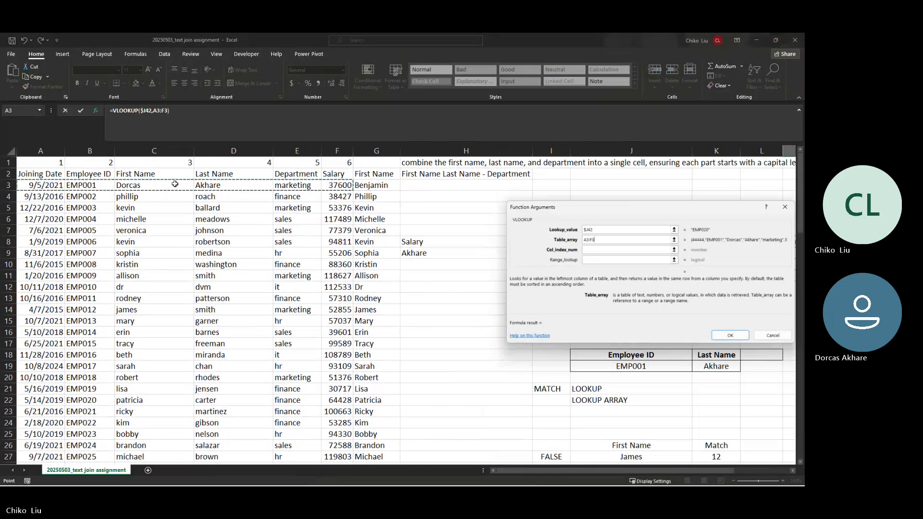
{"action": "key", "text": "ctrl+shift+Down"}
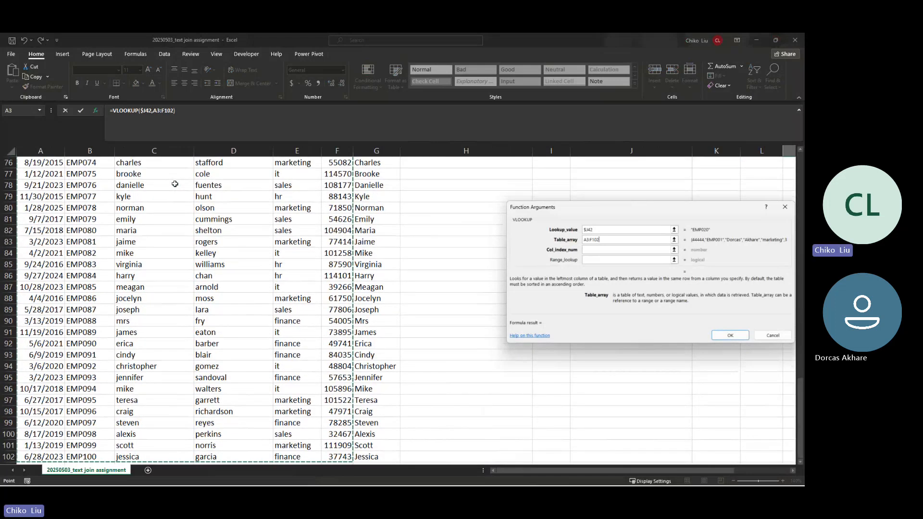
{"action": "key", "text": "F4"}
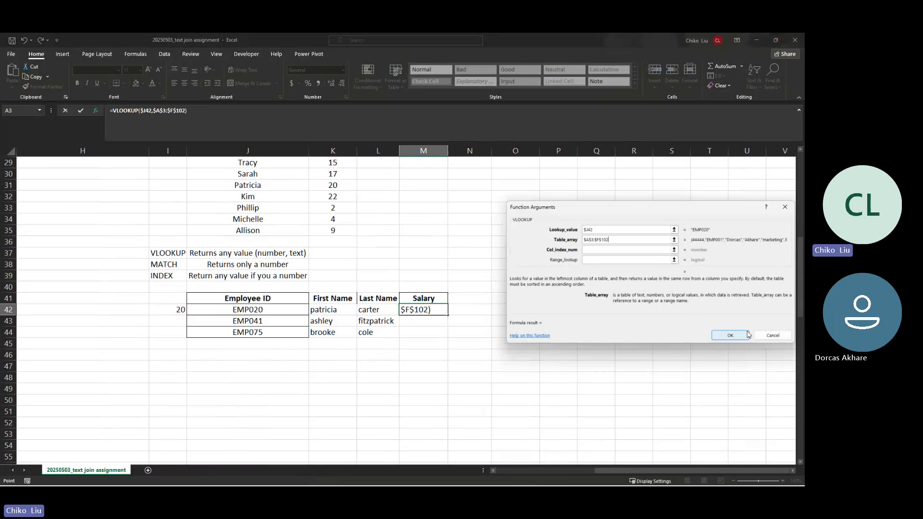
{"action": "left_click", "coordinate": [763, 338]}
{"action": "left_click", "coordinate": [438, 296]}
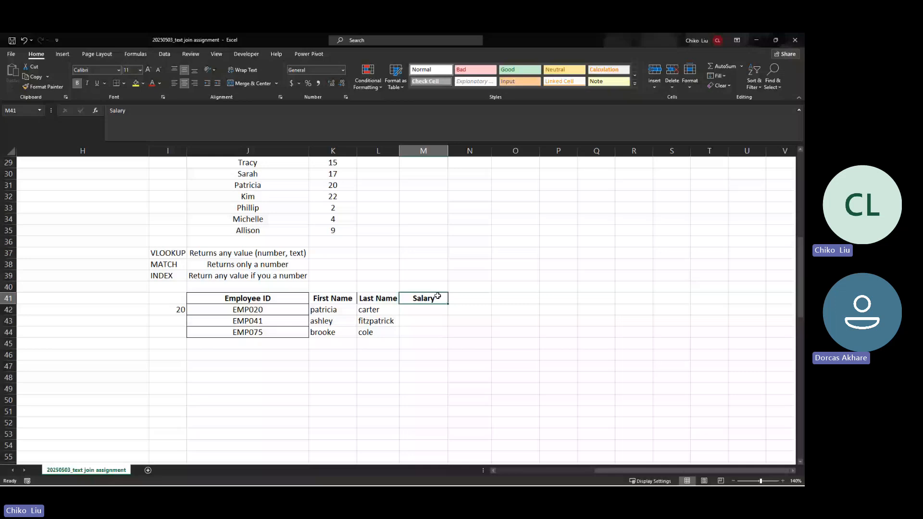
Step: Undo to restore salaries 64428, 88924 and 114570, and enter 'Joining date' in N41
{"action": "key", "text": "ctrl+z"}
{"action": "key", "text": "Right"}
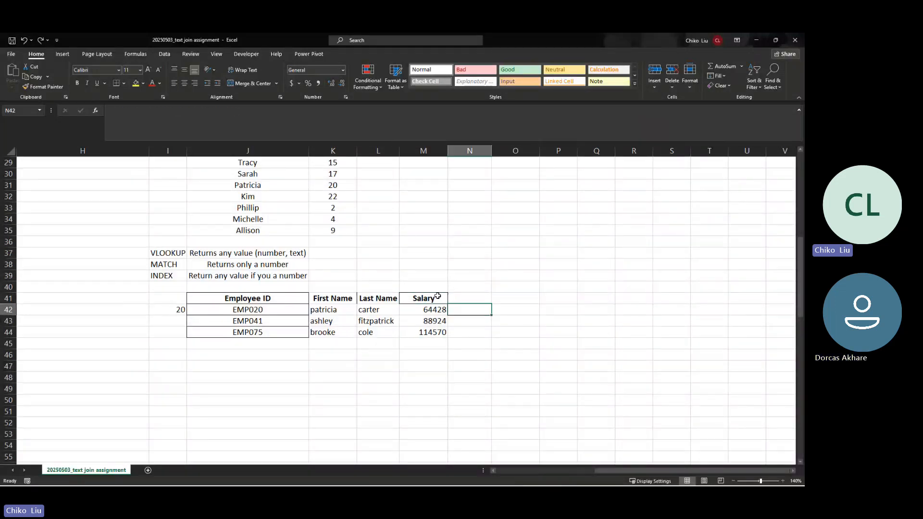
{"action": "key", "text": "Up"}
{"action": "type", "text": "oining"}
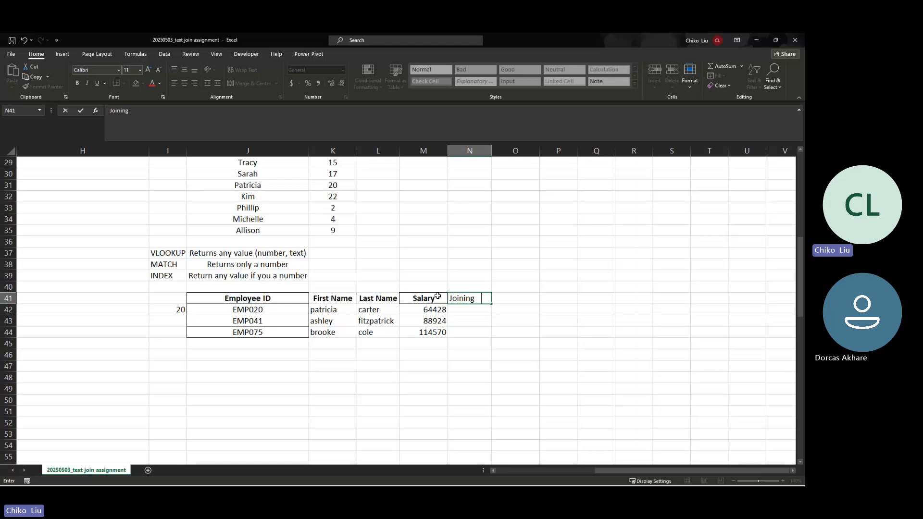
{"action": "type", "text": " date"}
{"action": "key", "text": "Return"}
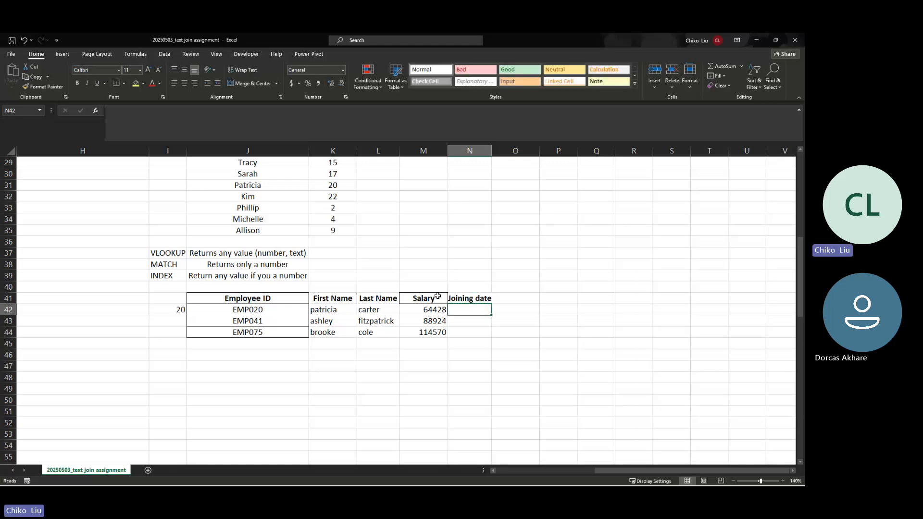
Step: Start a VLOOKUP in N42 with lookup value $J42
{"action": "left_click", "coordinate": [95, 110]}
{"action": "left_click", "coordinate": [695, 345]}
{"action": "left_click", "coordinate": [280, 310]}
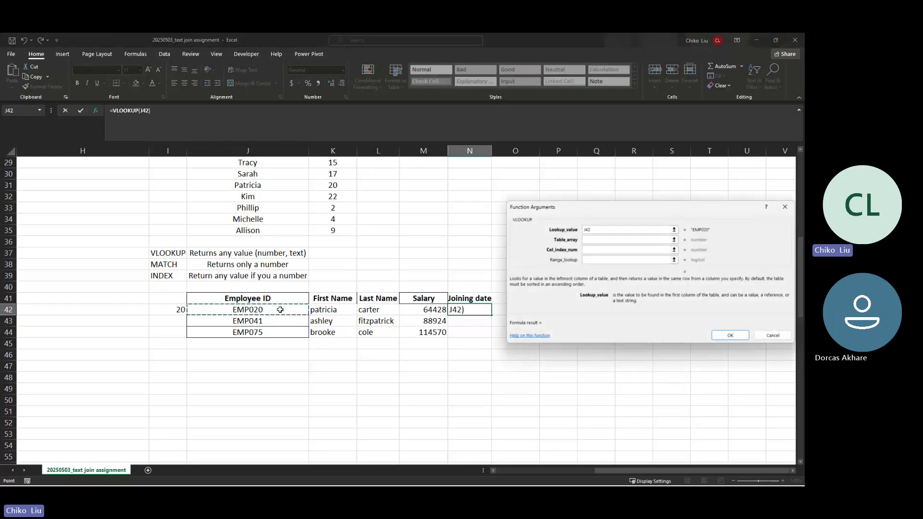
{"action": "key", "text": "F4"}
{"action": "key", "text": "F4"}
{"action": "key", "text": "F4"}
{"action": "key", "text": "Tab"}
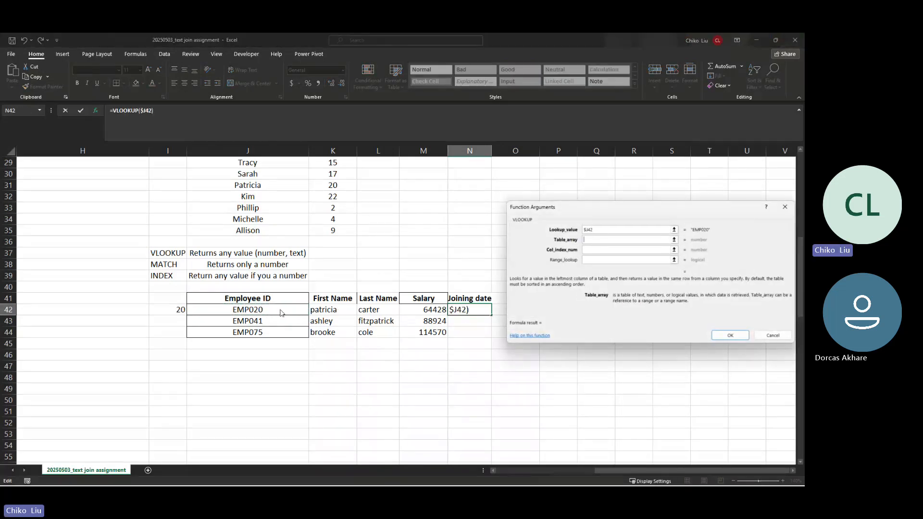
Step: Set the VLOOKUP table array to the absolute range $A$3:$F$102
{"action": "left_click", "coordinate": [275, 307]}
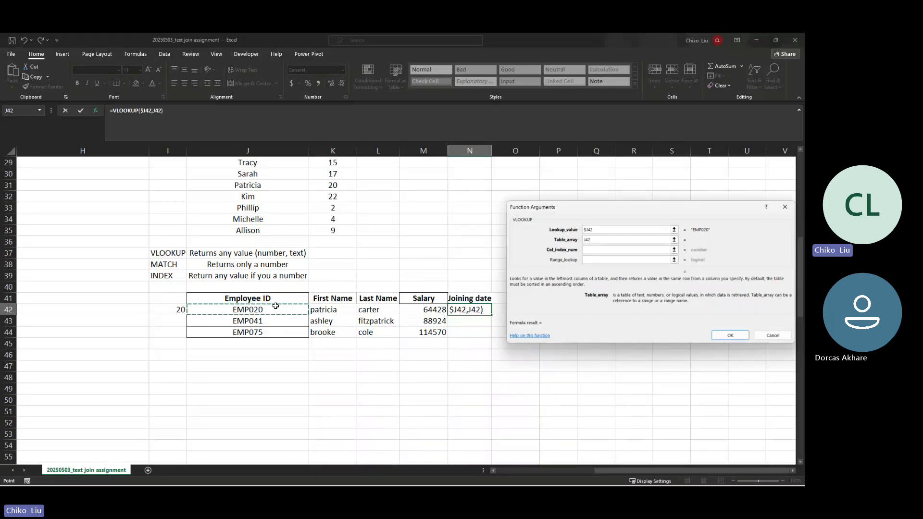
{"action": "key", "text": "ctrl+Home"}
{"action": "key", "text": "Down"}
{"action": "key", "text": "Down"}
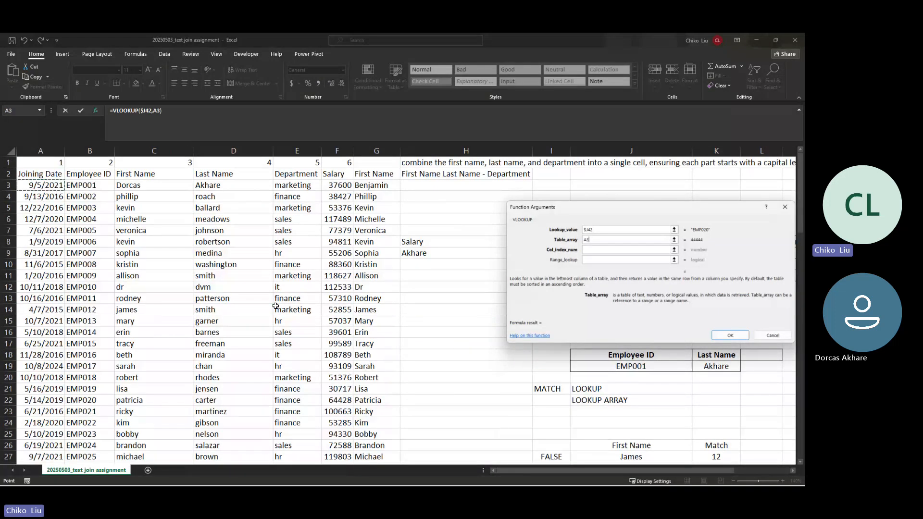
{"action": "key", "text": "ctrl+shift+Right"}
{"action": "key", "text": "shift+Left"}
{"action": "key", "text": "ctrl+shift+Down"}
{"action": "scroll", "coordinate": [276, 305], "scroll_direction": "down", "scroll_amount": 2}
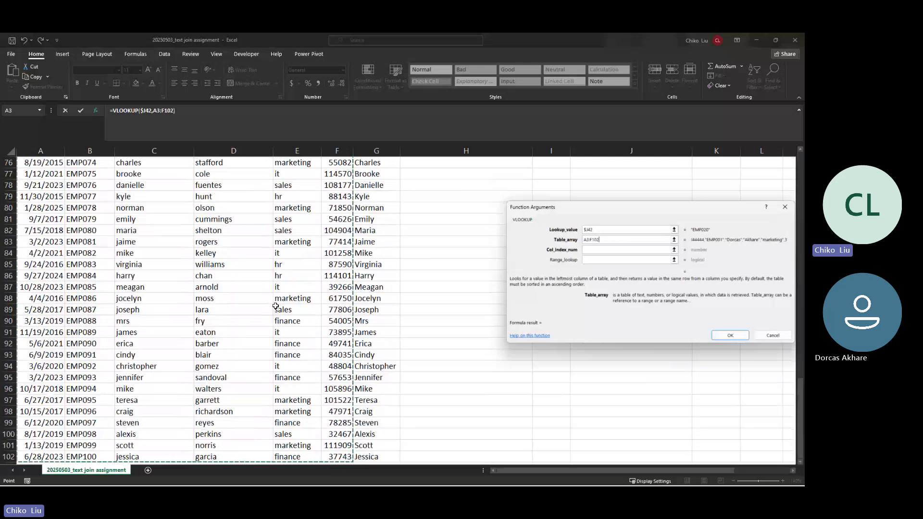
{"action": "key", "text": "F4"}
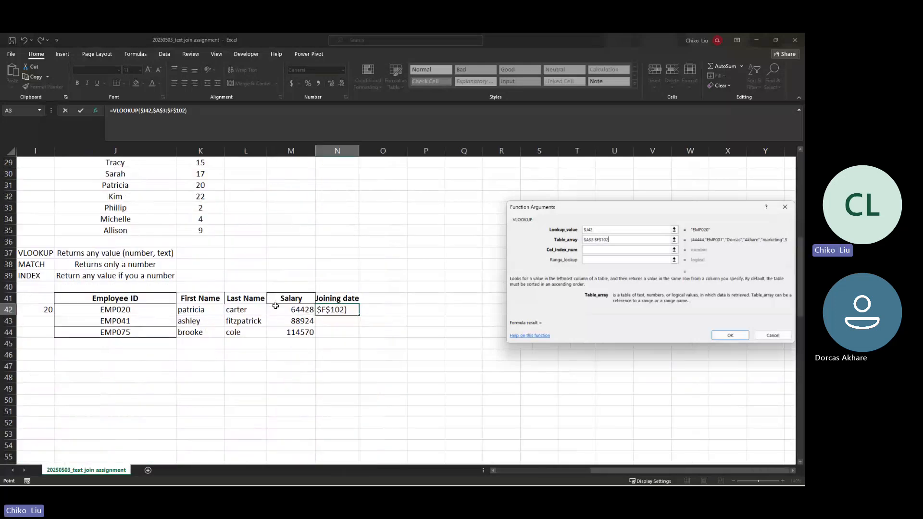
{"action": "key", "text": "Tab"}
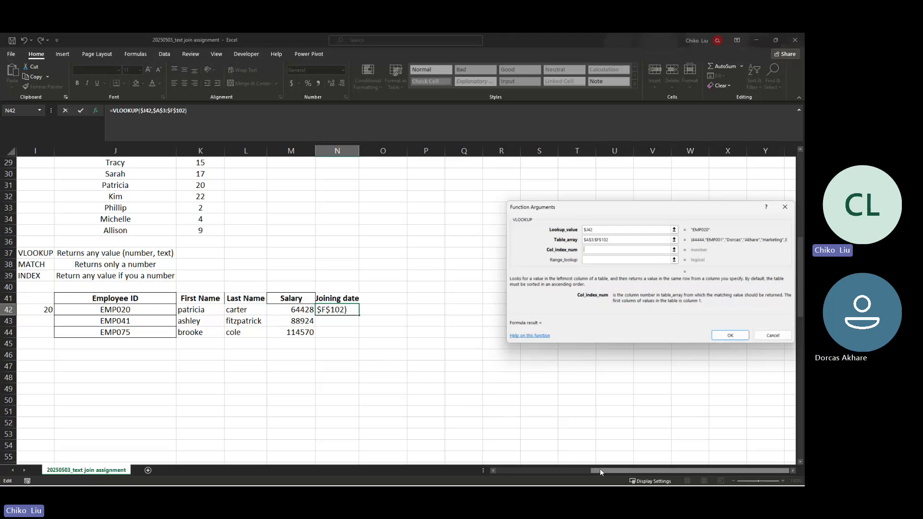
{"action": "left_click_drag", "start_coordinate": [600, 471], "coordinate": [478, 468]}
Step: Complete N42 as =VLOOKUP($J42,$A$3:$F$102,1,0), which returns #N/A
{"action": "scroll", "coordinate": [341, 411], "scroll_direction": "up", "scroll_amount": 9}
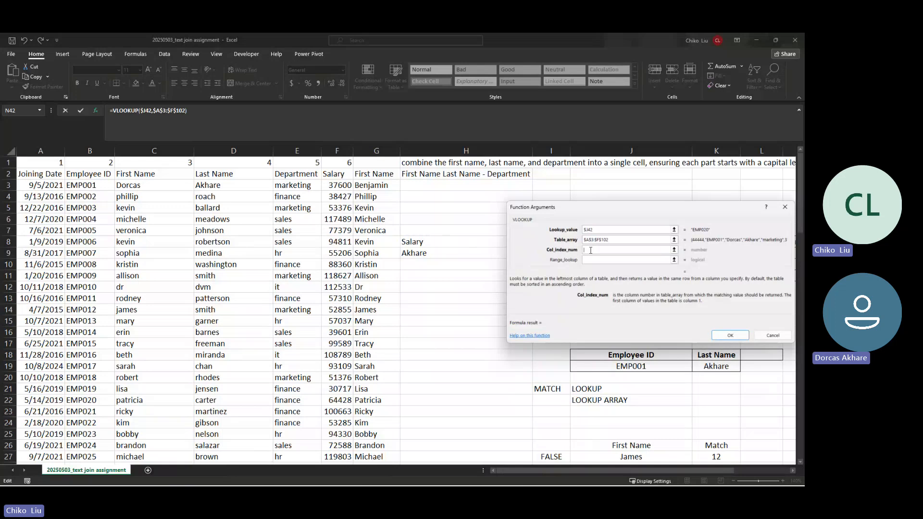
{"action": "type", "text": "1"}
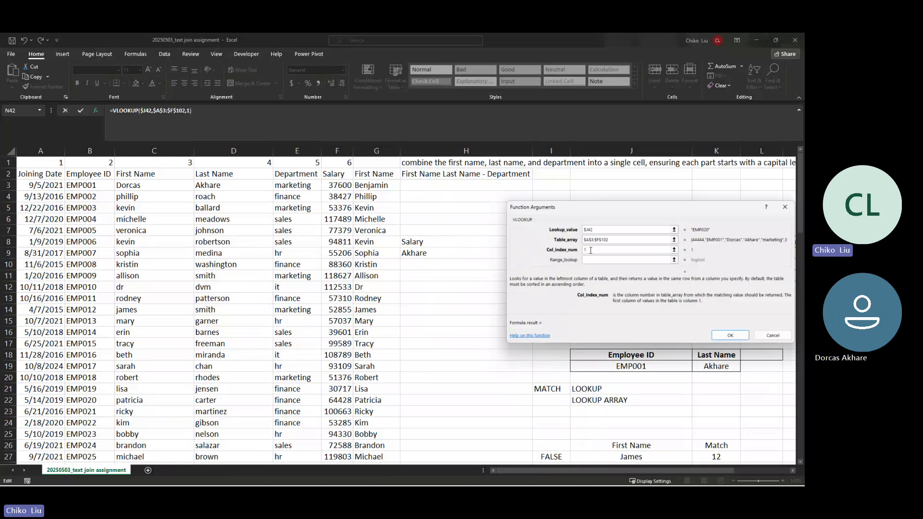
{"action": "key", "text": "Tab"}
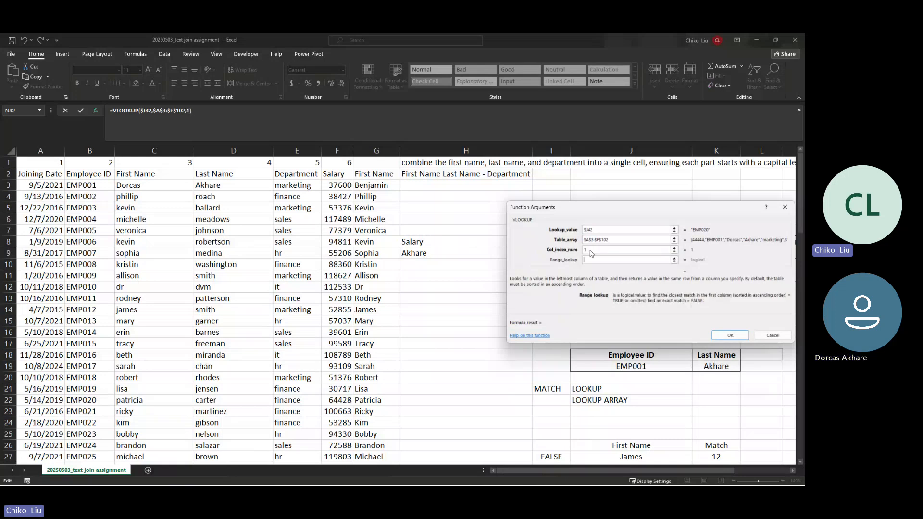
{"action": "type", "text": "0"}
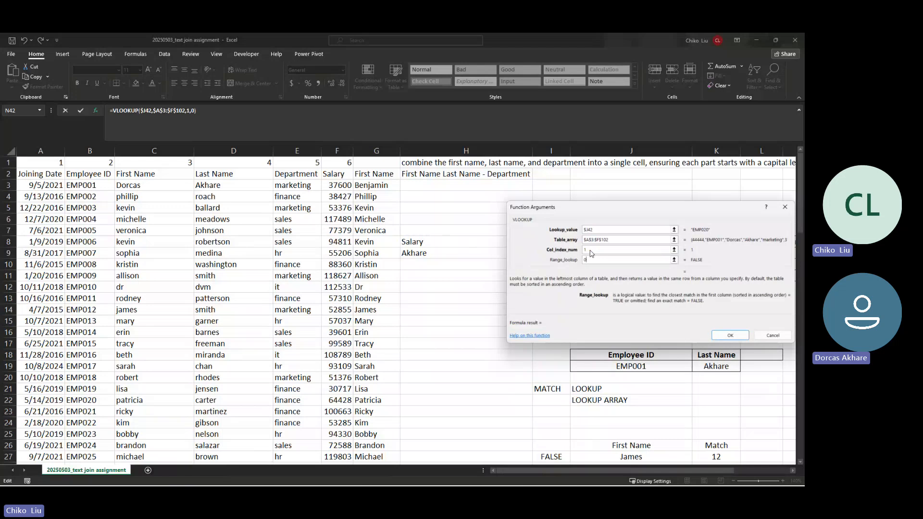
{"action": "key", "text": "Return"}
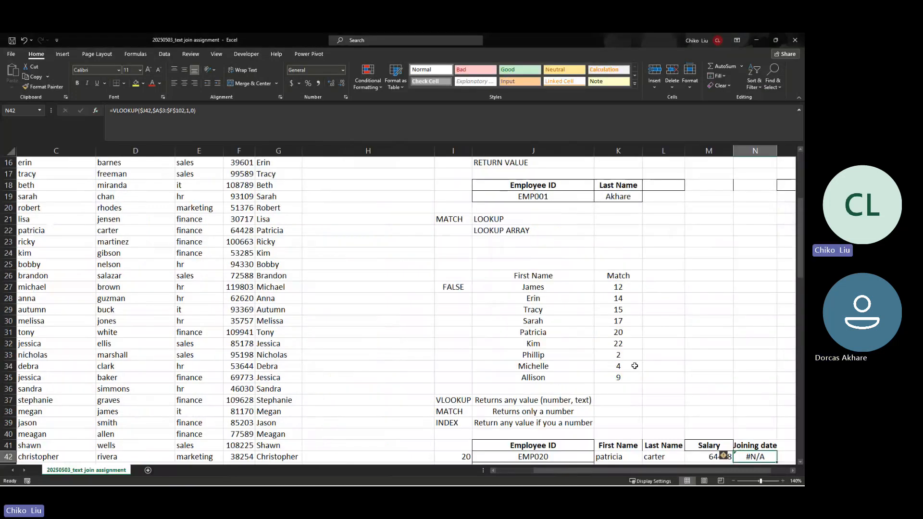
Step: Autofit column N to fit 'Joining date', then return to cell B2
{"action": "scroll", "coordinate": [683, 378], "scroll_direction": "down", "scroll_amount": 1}
{"action": "scroll", "coordinate": [683, 379], "scroll_direction": "down", "scroll_amount": 1}
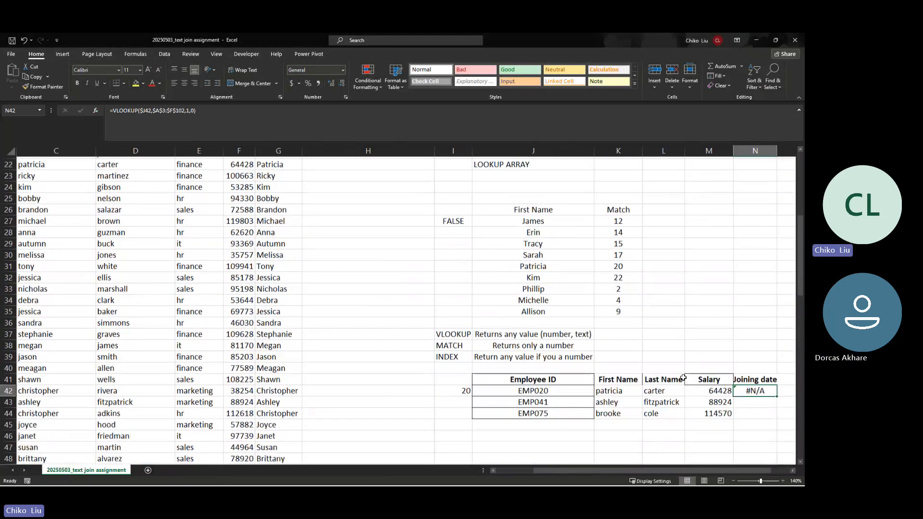
{"action": "double_click", "coordinate": [778, 151]}
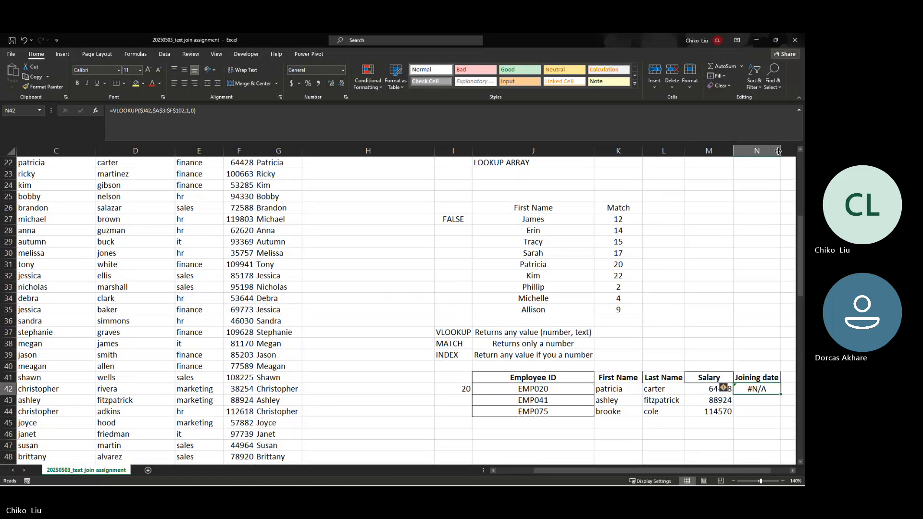
{"action": "left_click", "coordinate": [187, 305]}
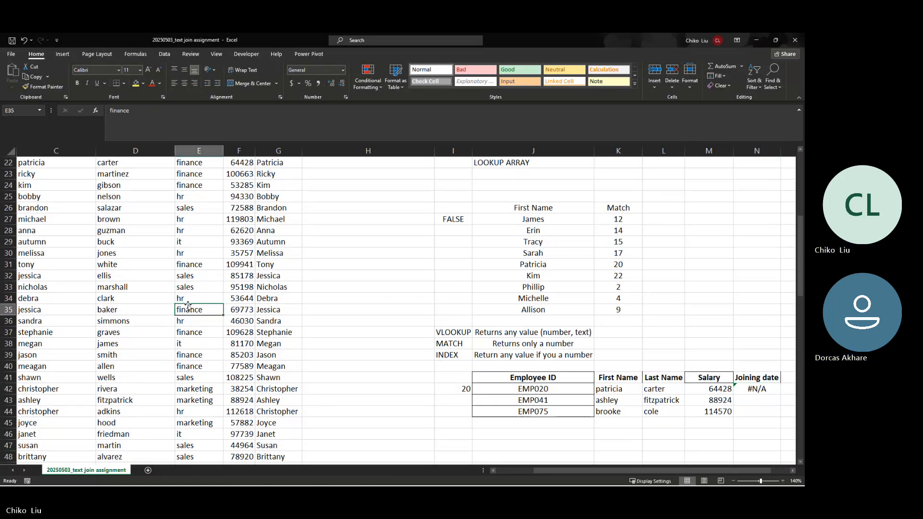
{"action": "key", "text": "Left"}
{"action": "key", "text": "Left"}
{"action": "key", "text": "Left"}
{"action": "key", "text": "Left"}
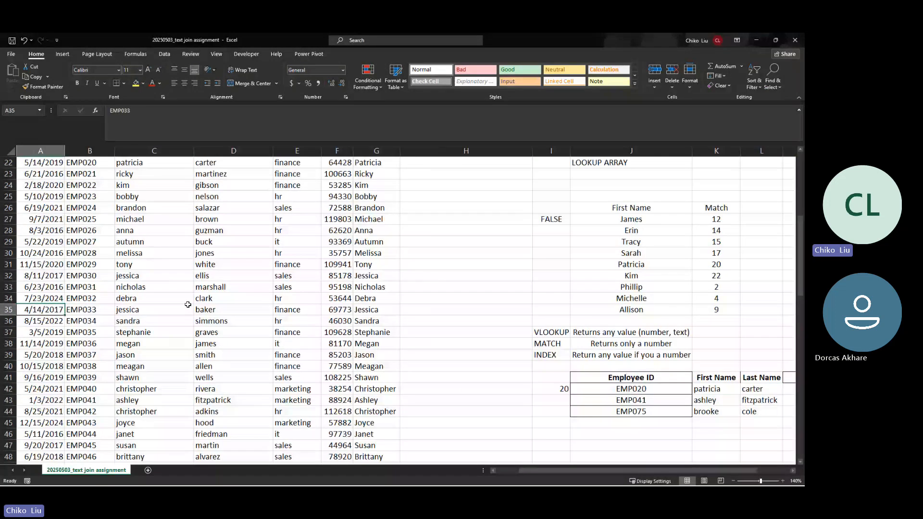
{"action": "key", "text": "ctrl+Up"}
{"action": "key", "text": "Down"}
{"action": "key", "text": "Right"}
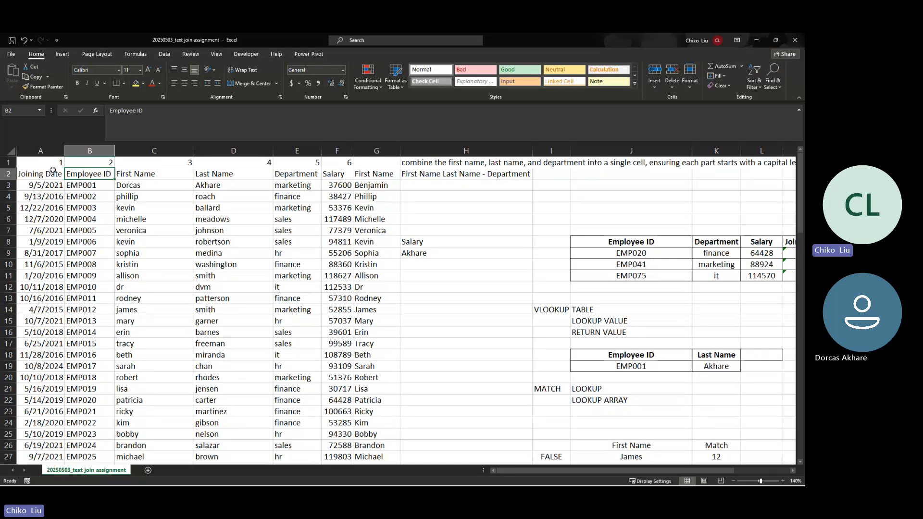
Step: Select the Joining Date and Employee ID header cells in the employee table
{"action": "left_click", "coordinate": [38, 173]}
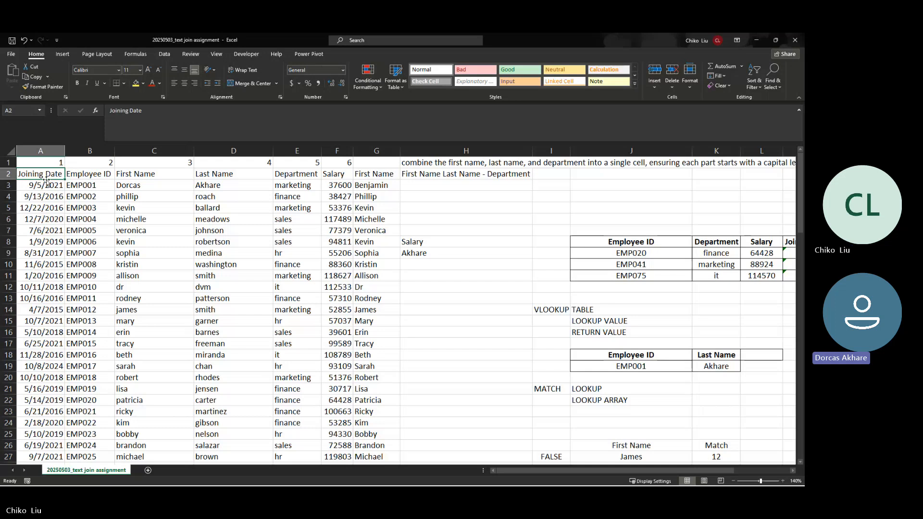
{"action": "key", "text": "alt+Tab"}
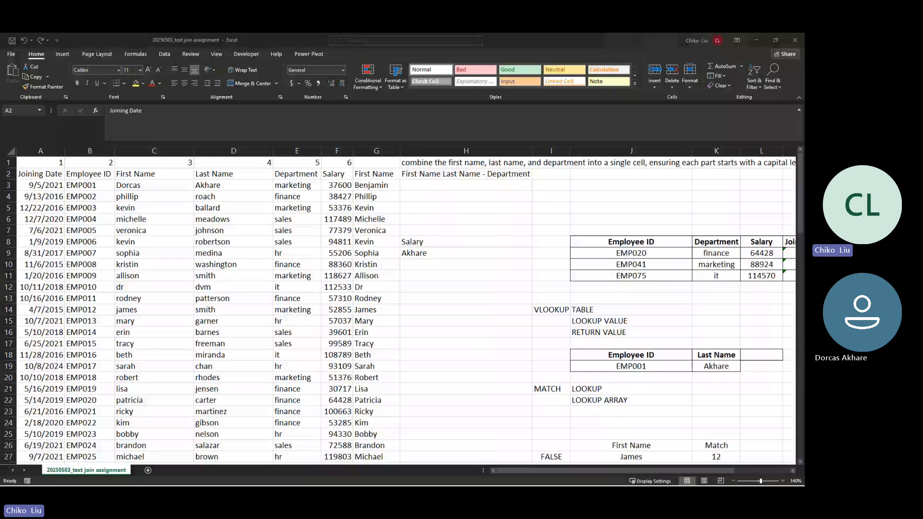
{"action": "left_click", "coordinate": [371, 269]}
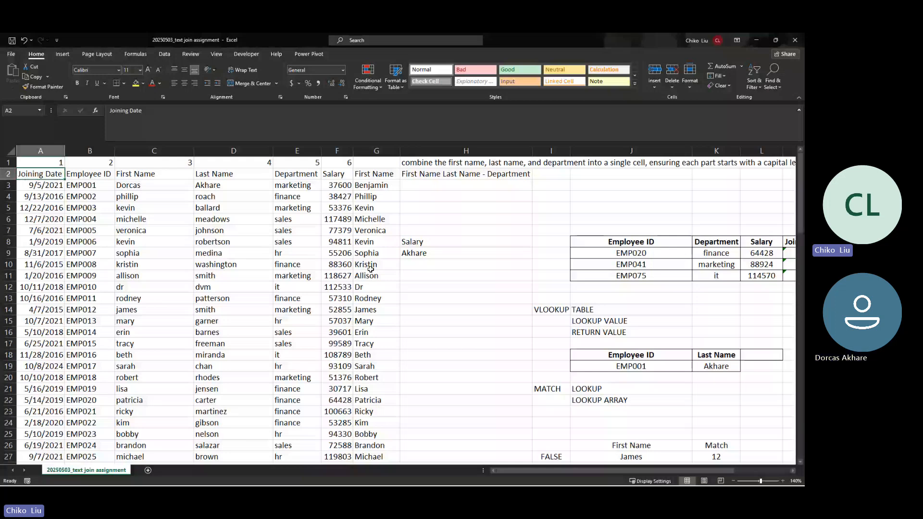
{"action": "left_click", "coordinate": [96, 177]}
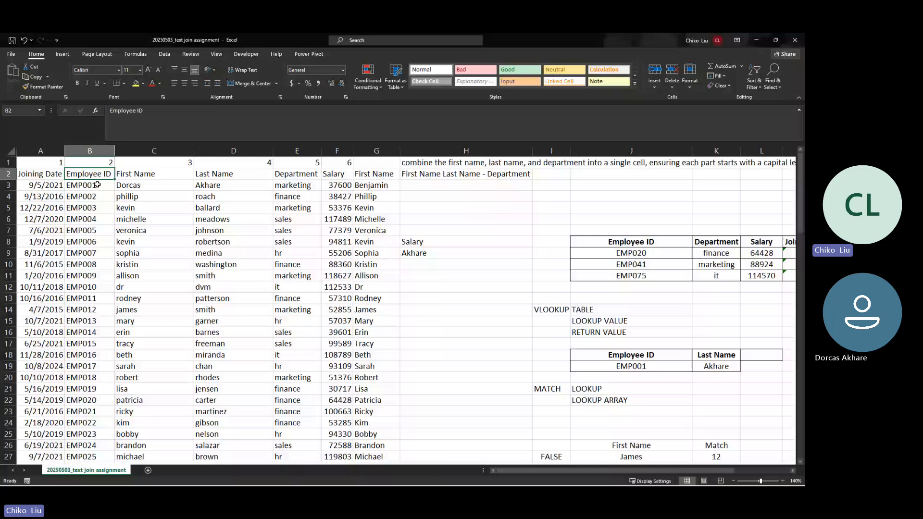
{"action": "key", "text": "Left"}
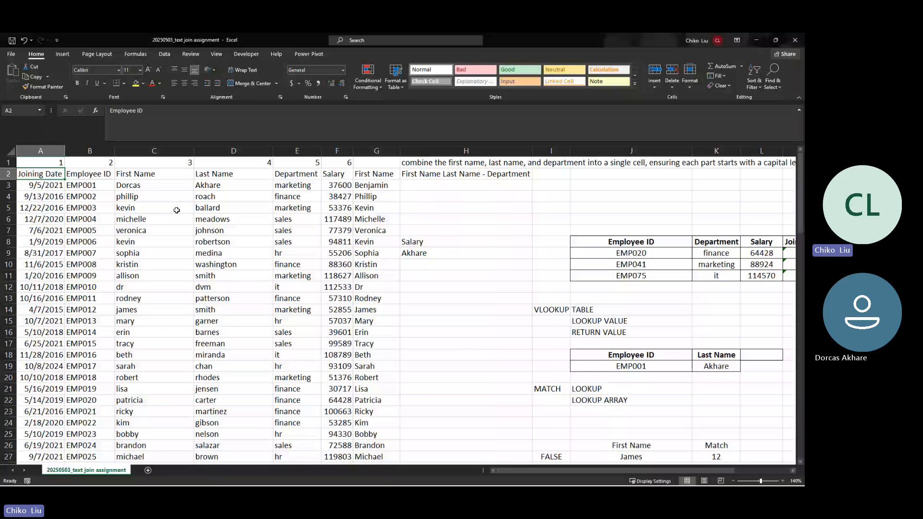
{"action": "key", "text": "Right"}
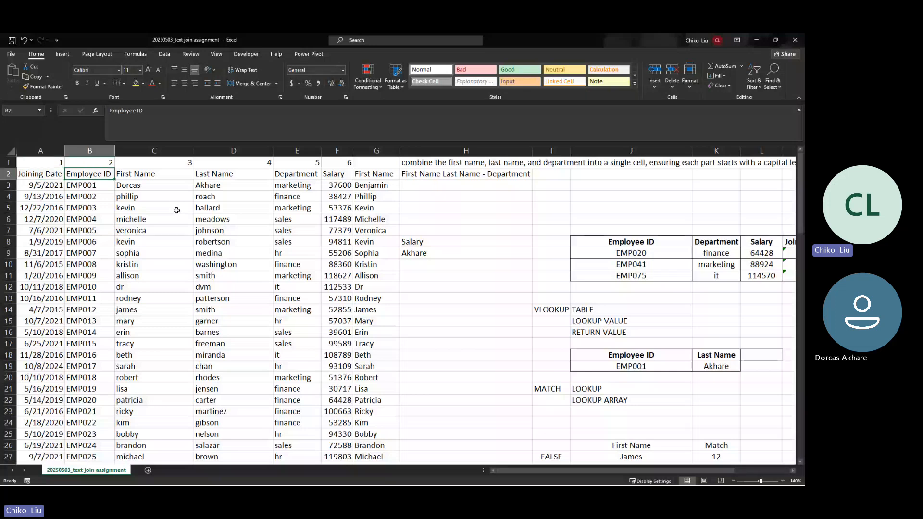
{"action": "key", "text": "Right"}
{"action": "key", "text": "Right"}
{"action": "key", "text": "Right"}
{"action": "key", "text": "Right"}
{"action": "key", "text": "Left"}
{"action": "key", "text": "Left"}
{"action": "key", "text": "Left"}
{"action": "key", "text": "Left"}
{"action": "key", "text": "Left"}
{"action": "key", "text": "Right"}
Step: Highlight the Employee ID, Joining Date and neighbouring columns to show the table layout
{"action": "left_click_drag", "start_coordinate": [107, 175], "coordinate": [310, 266]}
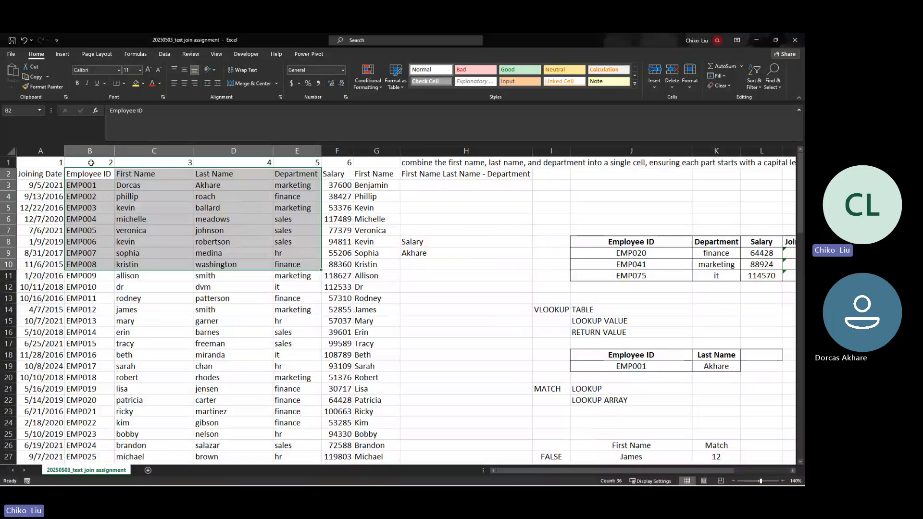
{"action": "left_click_drag", "start_coordinate": [91, 176], "coordinate": [318, 188]}
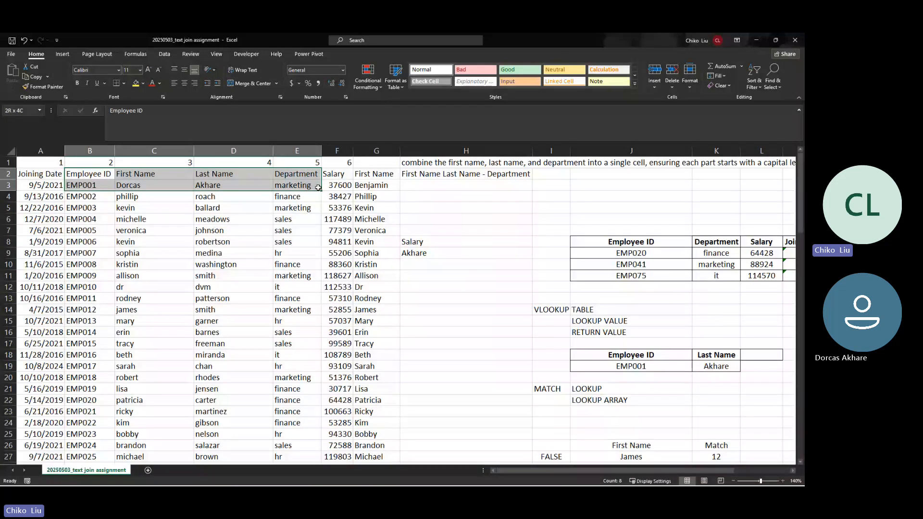
{"action": "left_click_drag", "start_coordinate": [319, 188], "coordinate": [337, 174]}
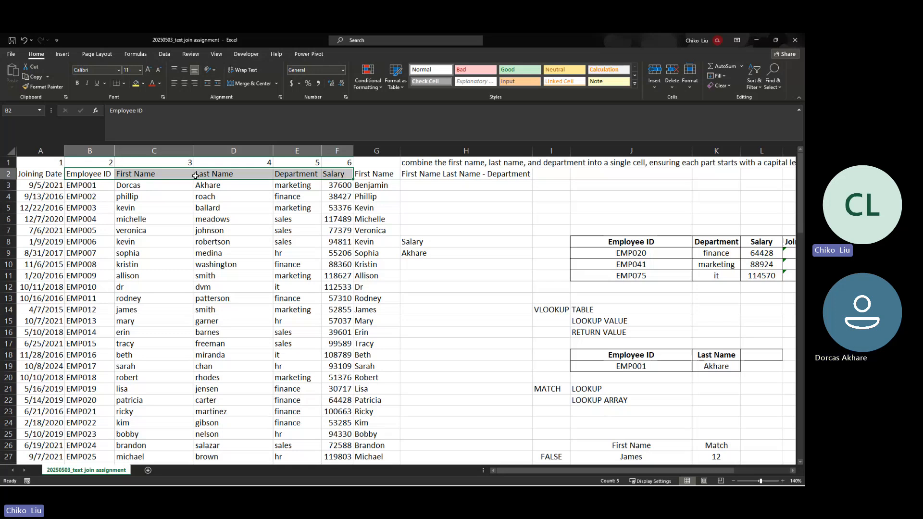
{"action": "left_click", "coordinate": [92, 175]}
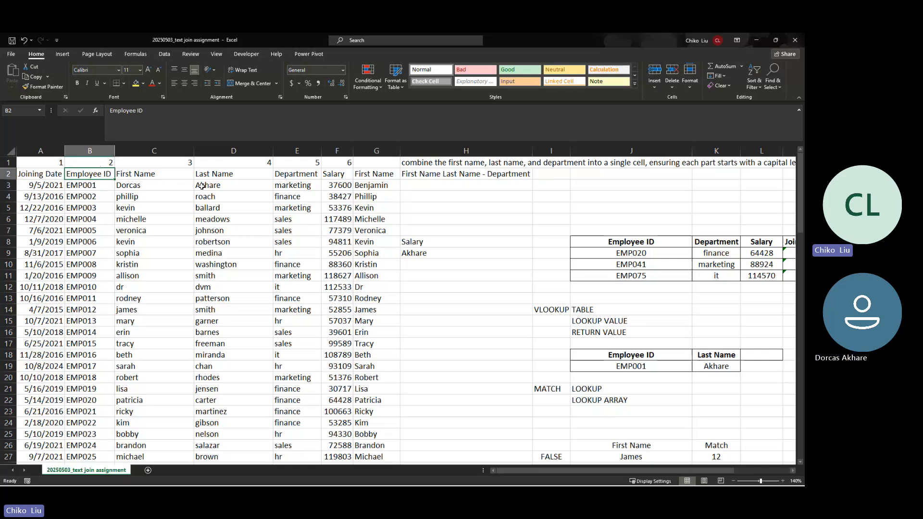
{"action": "left_click", "coordinate": [243, 176]}
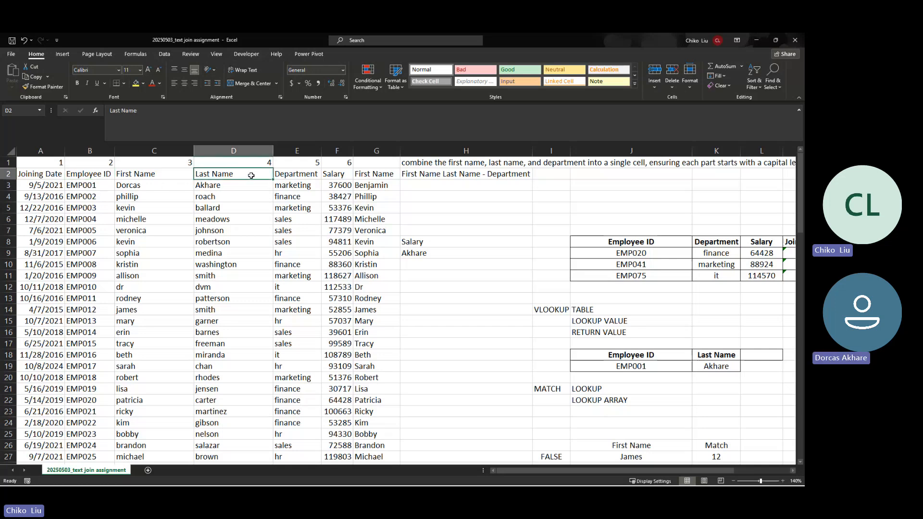
{"action": "left_click", "coordinate": [90, 175]}
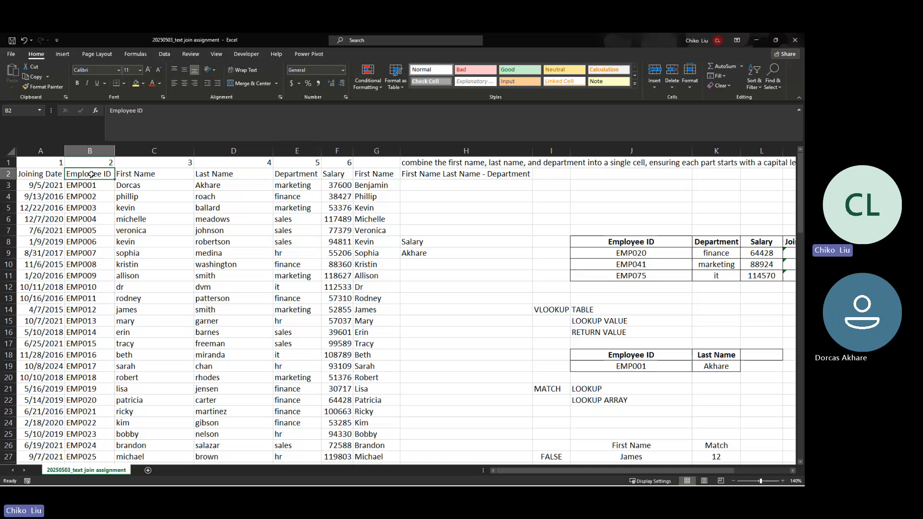
{"action": "left_click", "coordinate": [89, 230]}
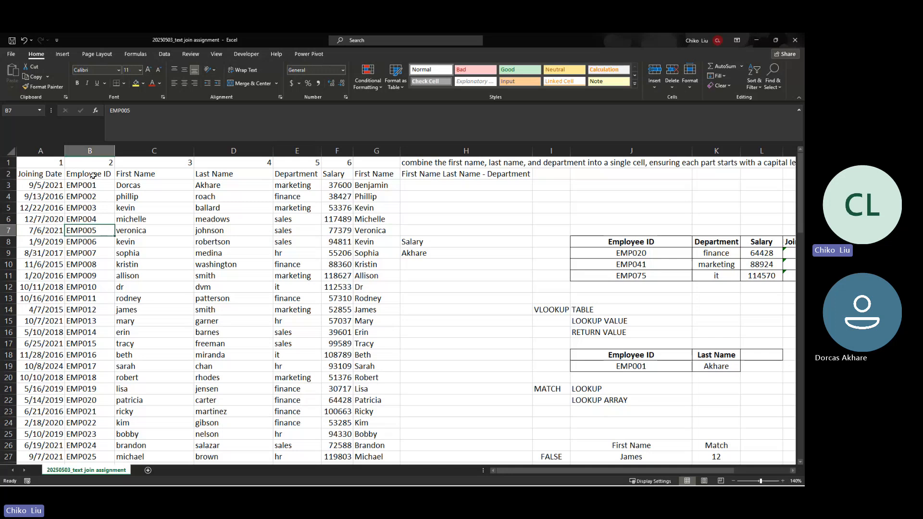
{"action": "left_click", "coordinate": [93, 176]}
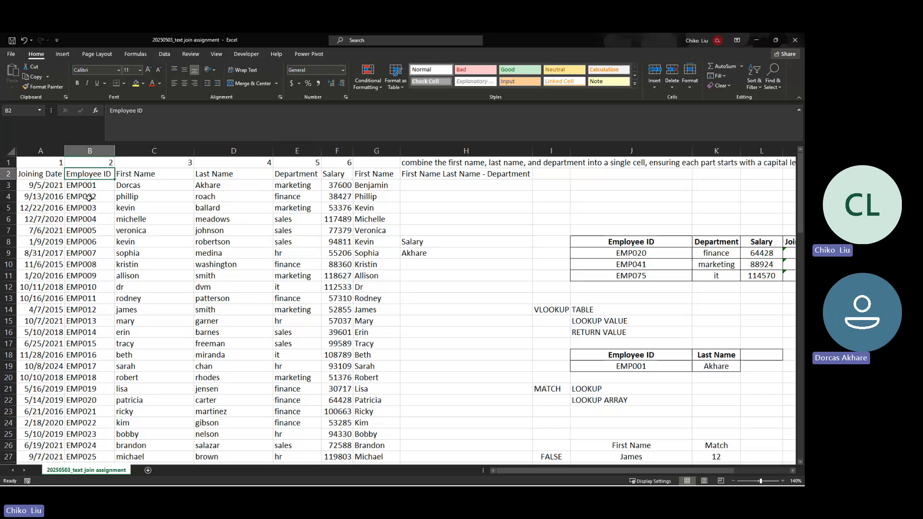
{"action": "left_click_drag", "start_coordinate": [85, 176], "coordinate": [87, 251]}
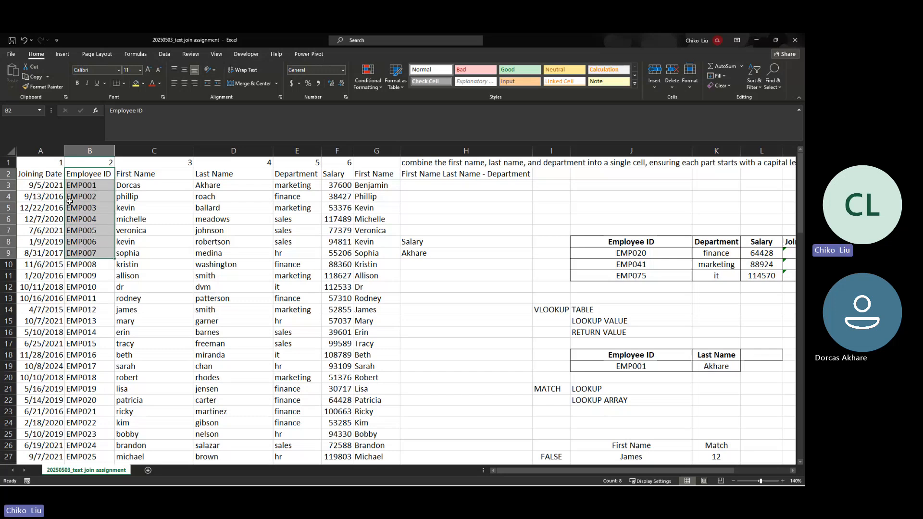
{"action": "left_click", "coordinate": [23, 183]}
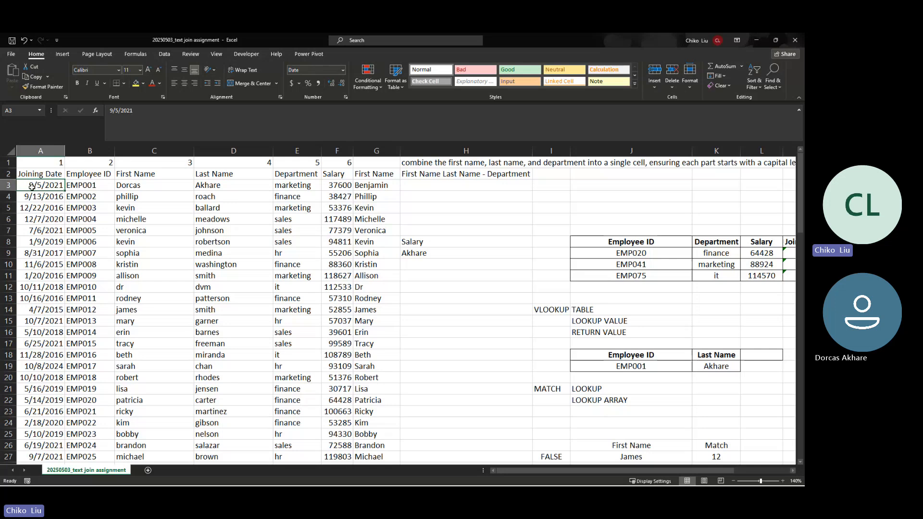
{"action": "left_click", "coordinate": [82, 175]}
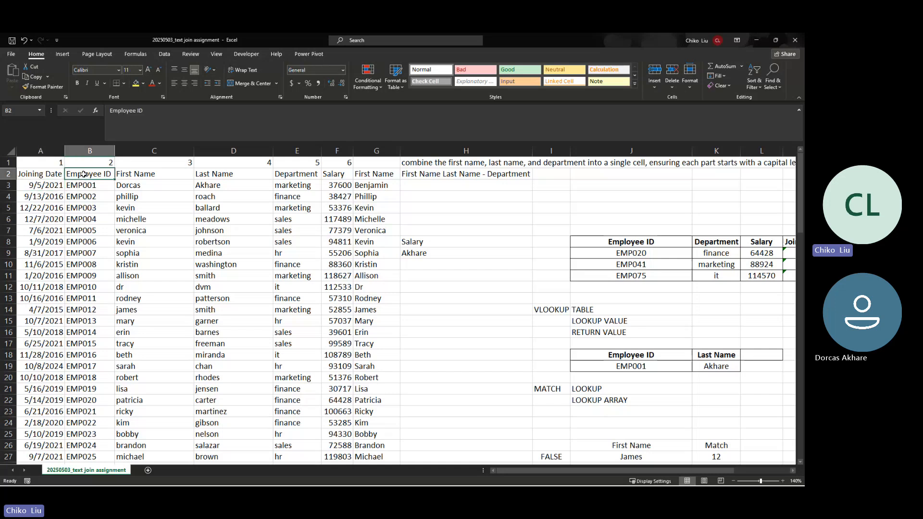
{"action": "left_click", "coordinate": [45, 175]}
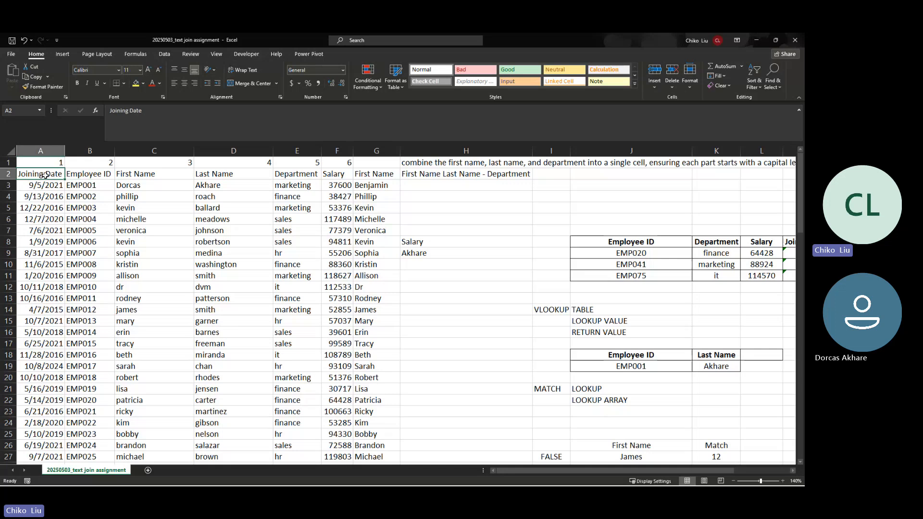
{"action": "scroll", "coordinate": [447, 346], "scroll_direction": "down", "scroll_amount": 9}
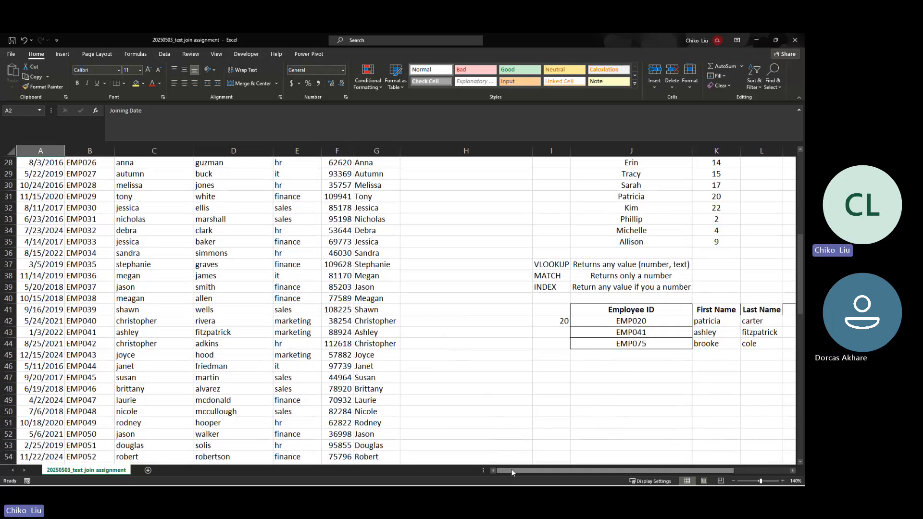
{"action": "left_click_drag", "start_coordinate": [511, 471], "coordinate": [568, 471]}
Step: Start an INDEX formula in O42 returning from the Joining Date range $A$3:$A$102
{"action": "left_click", "coordinate": [716, 324]}
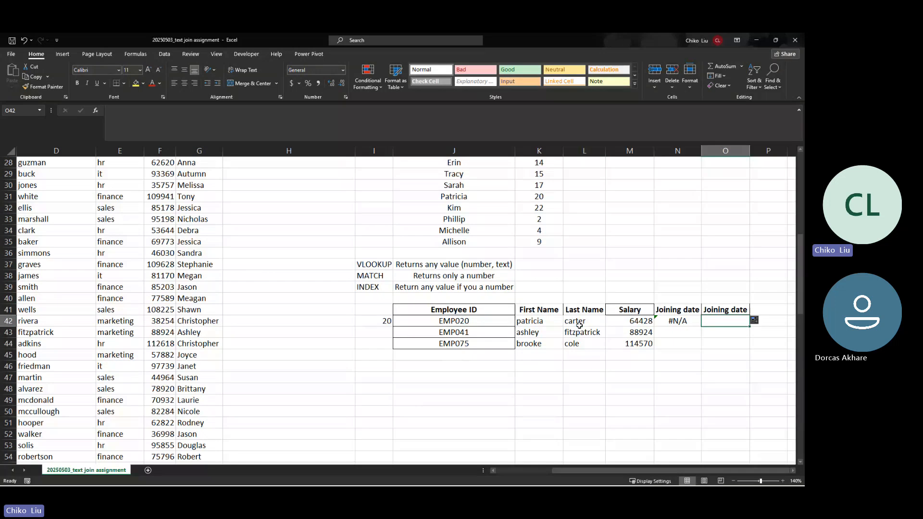
{"action": "type", "text": "=INDEX("}
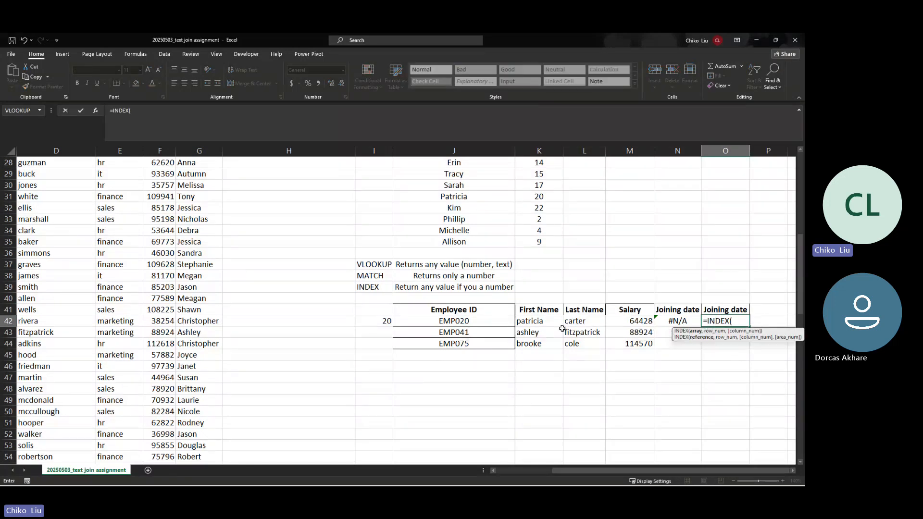
{"action": "left_click", "coordinate": [147, 185]}
{"action": "key", "text": "Home"}
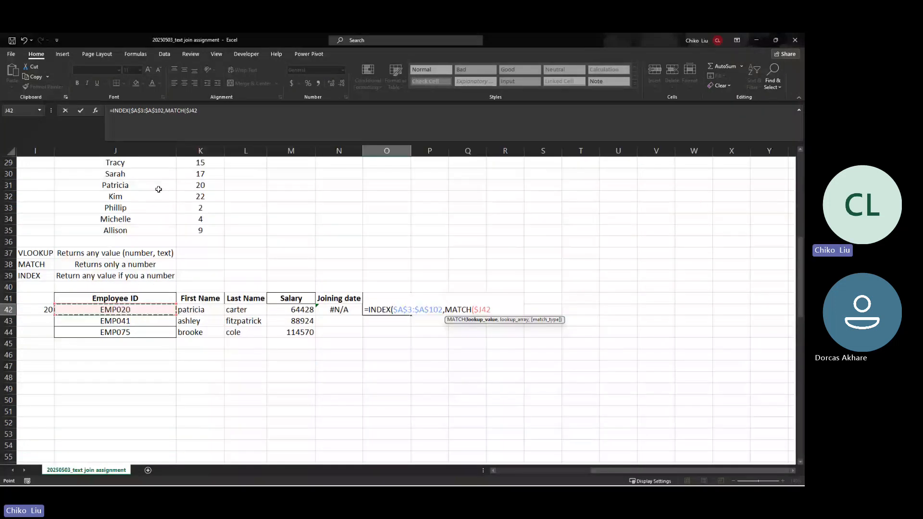
{"action": "type", "text": ","}
Step: Complete it with MATCH($J42,$B$3:$B$102,0) so O42 returns 43599 for EMP020
{"action": "key", "text": "Left"}
{"action": "key", "text": "Left"}
{"action": "key", "text": "Left"}
{"action": "key", "text": "Left"}
{"action": "key", "text": "Left"}
{"action": "key", "text": "Left"}
{"action": "key", "text": "Left"}
{"action": "key", "text": "Left"}
{"action": "key", "text": "Left"}
{"action": "key", "text": "Left"}
{"action": "key", "text": "Left"}
{"action": "key", "text": "Left"}
{"action": "key", "text": "Left"}
{"action": "key", "text": "Left"}
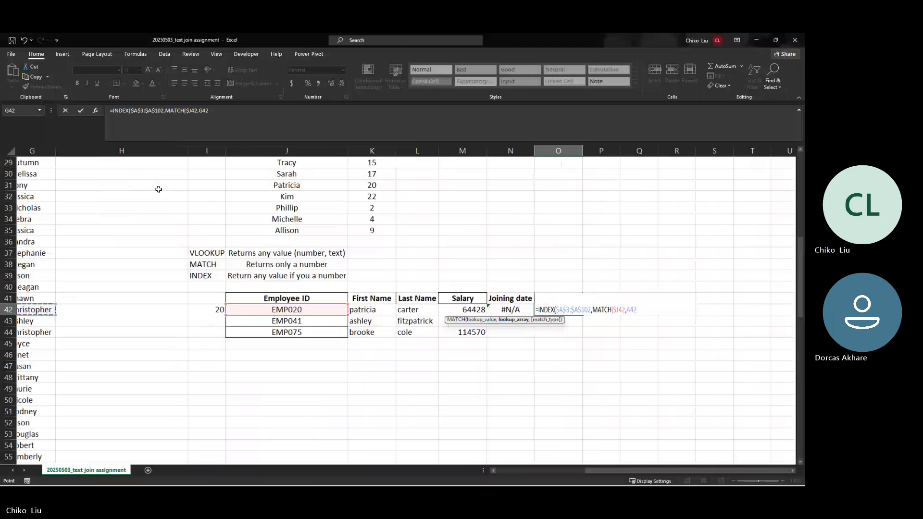
{"action": "key", "text": "Right"}
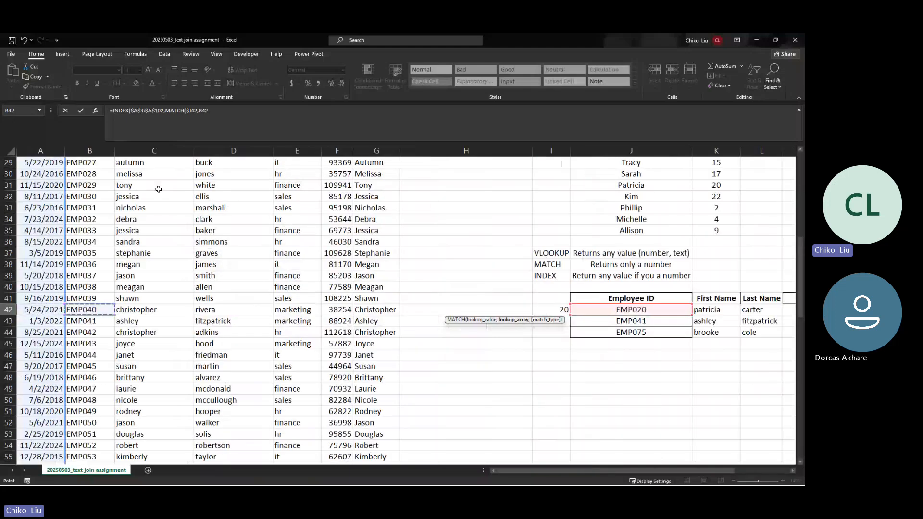
{"action": "scroll", "coordinate": [158, 189], "scroll_direction": "up", "scroll_amount": 10}
{"action": "key", "text": "Down"}
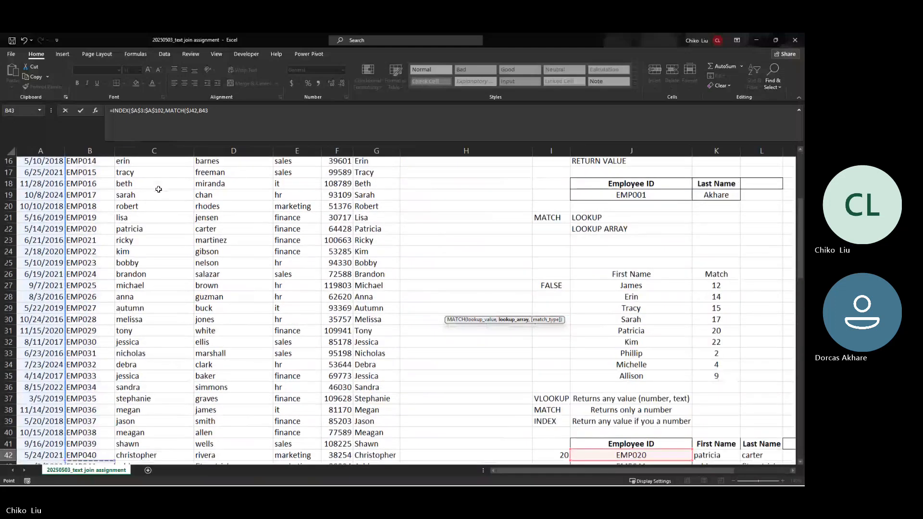
{"action": "key", "text": "ctrl+Down"}
{"action": "key", "text": "ctrl+shift+Up"}
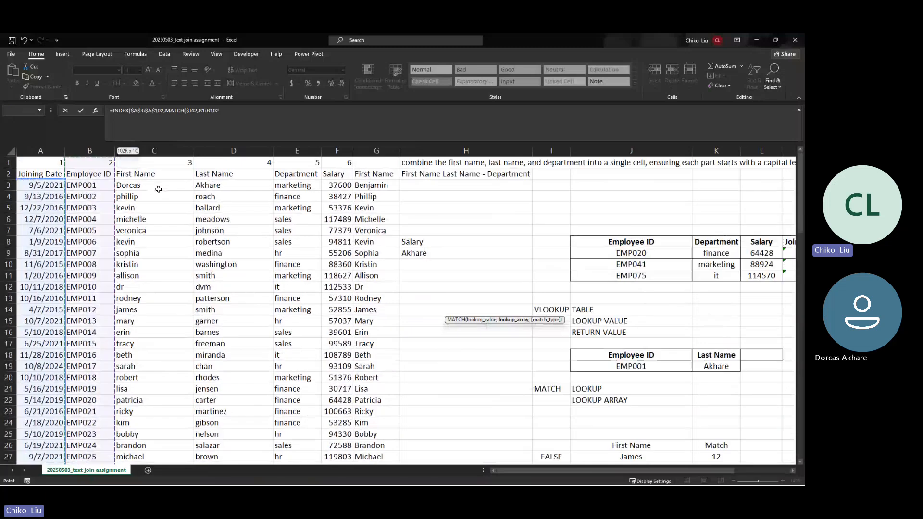
{"action": "key", "text": "shift+Down"}
{"action": "key", "text": "shift+Down"}
{"action": "key", "text": "F4"}
{"action": "type", "text": ",0"}
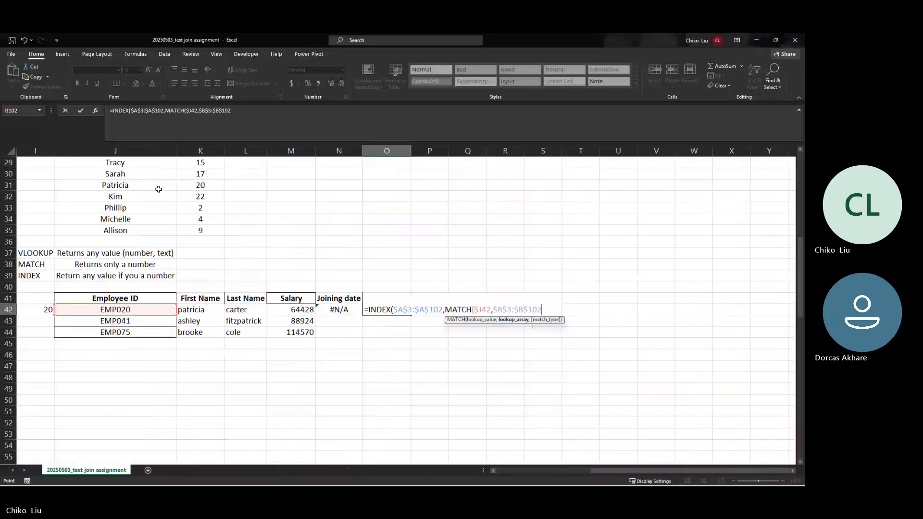
{"action": "type", "text": "))"}
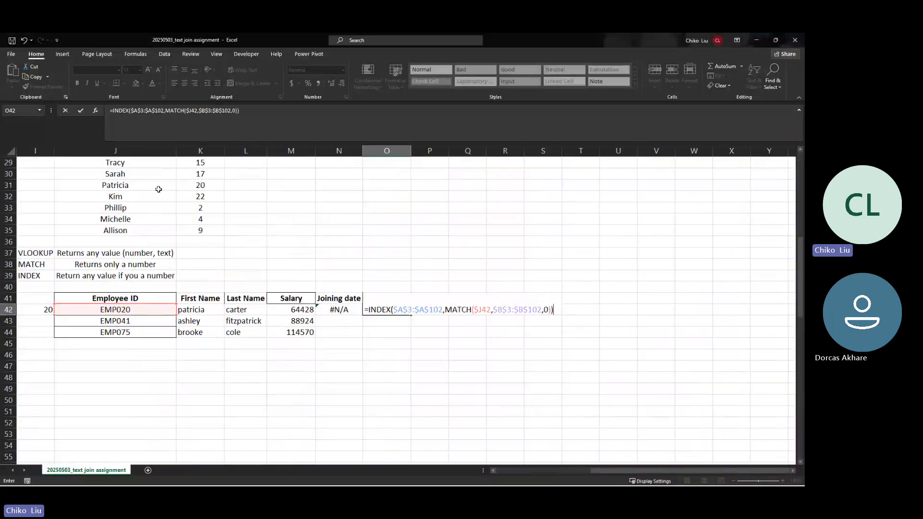
{"action": "key", "text": "Return"}
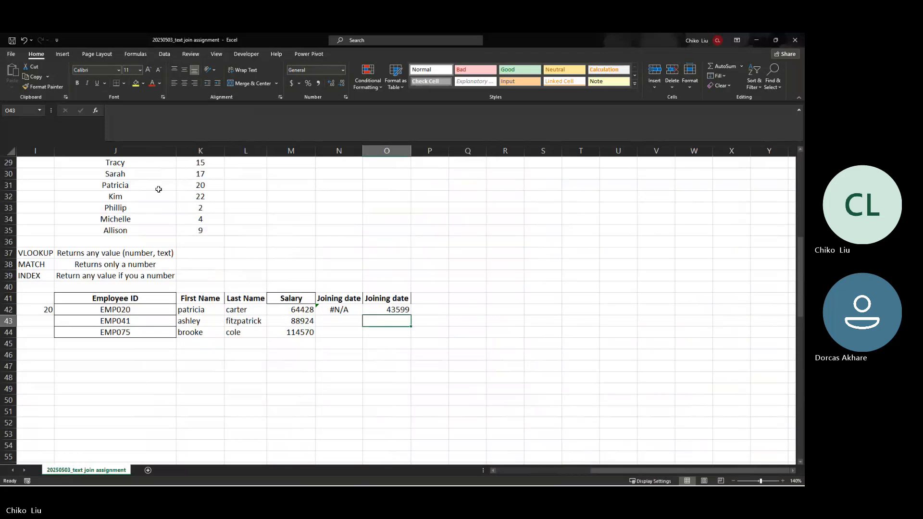
{"action": "key", "text": "Up"}
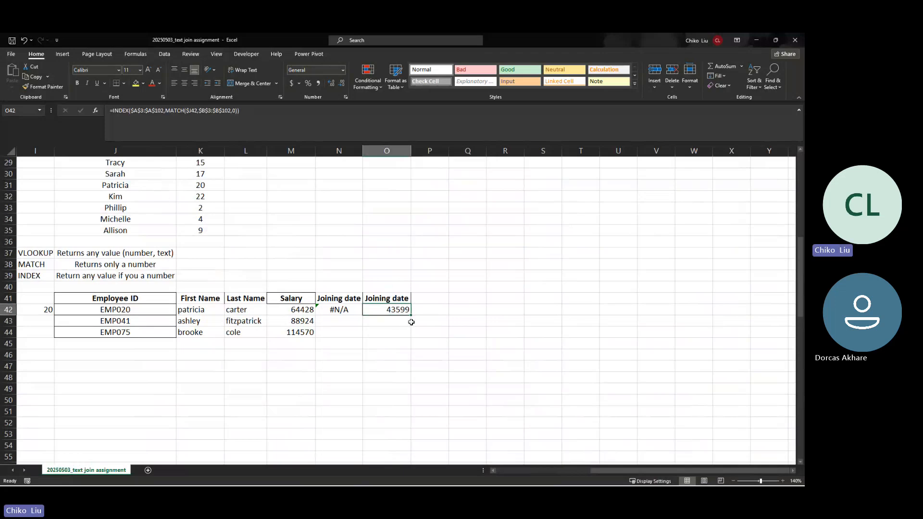
Step: Fill the INDEX/MATCH formula down to O44 and format O42:O44 as Short Date
{"action": "left_click_drag", "start_coordinate": [411, 315], "coordinate": [409, 332]}
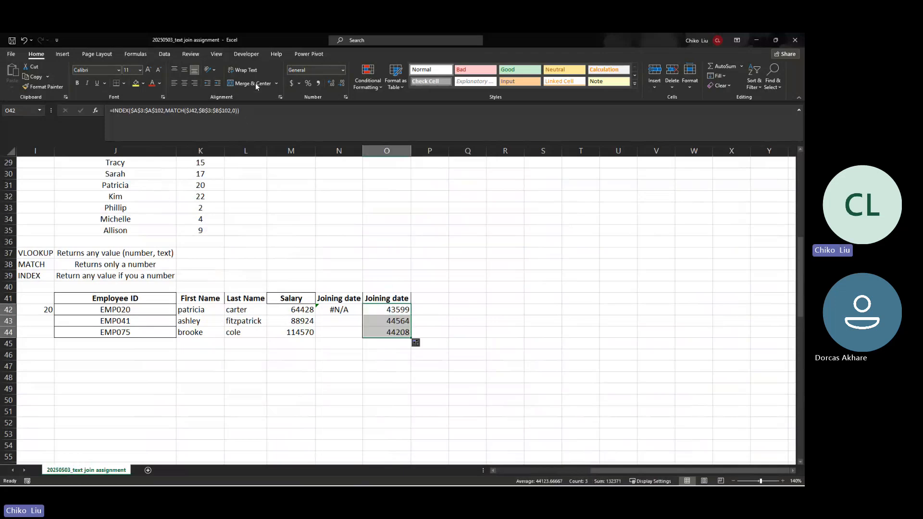
{"action": "left_click", "coordinate": [343, 70]}
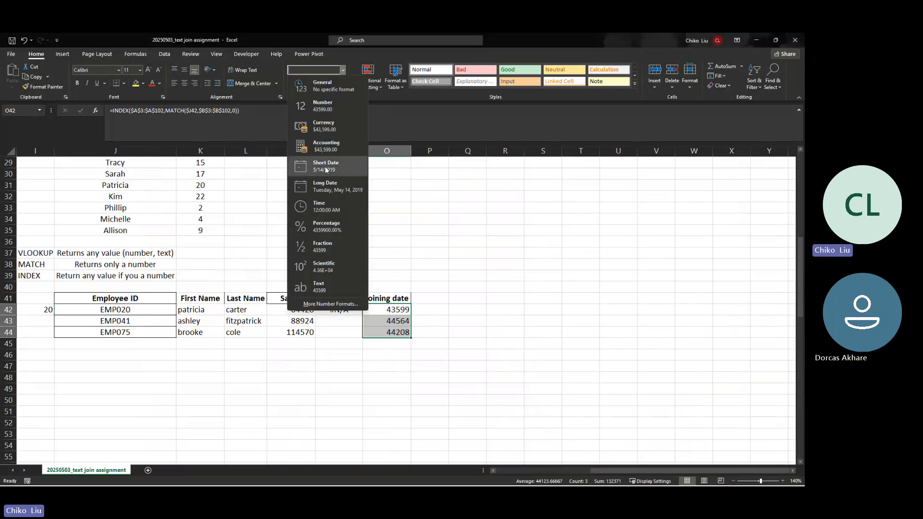
{"action": "left_click", "coordinate": [325, 166]}
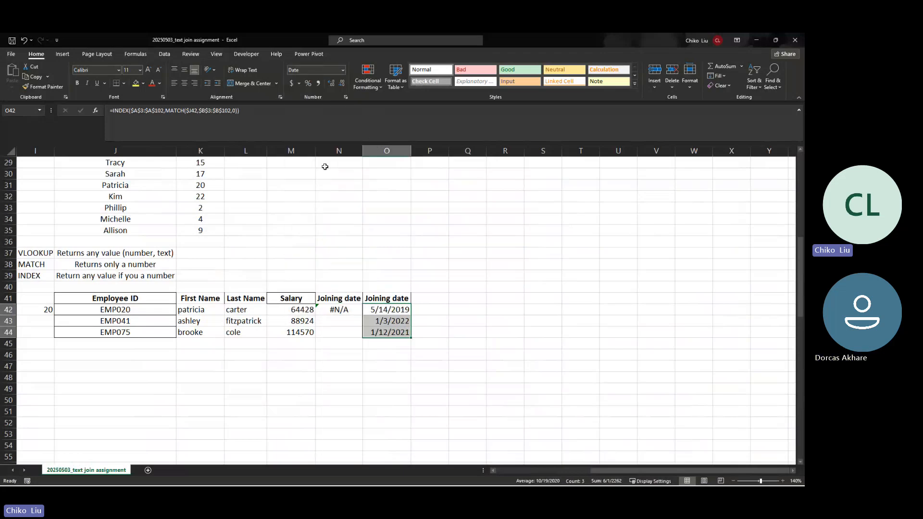
{"action": "left_click", "coordinate": [351, 313]}
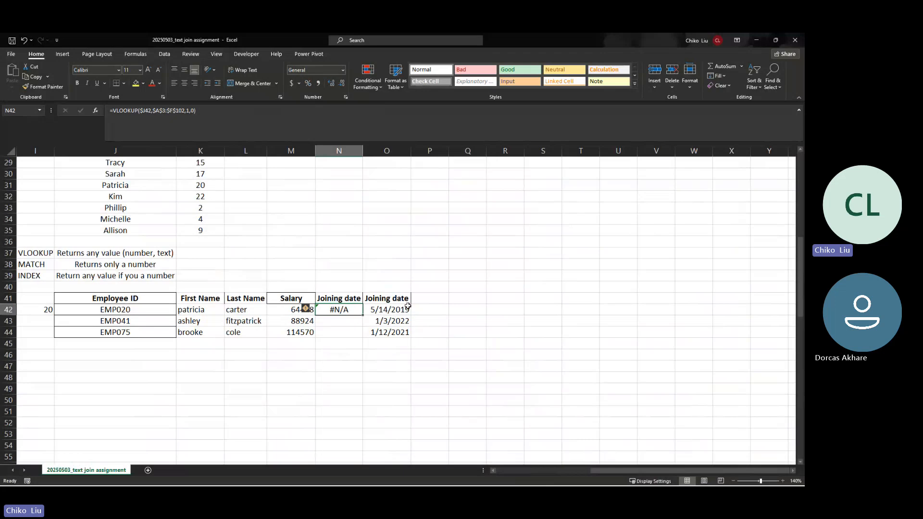
Step: Enter VLOOKUP in M33 with a left-to-right direction note in N33
{"action": "left_click", "coordinate": [276, 209]}
{"action": "type", "text": "VLOOKUP"}
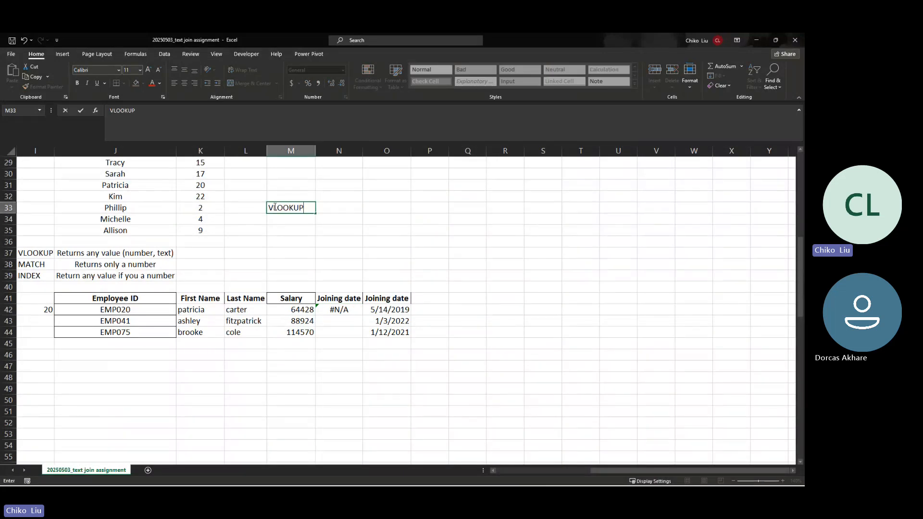
{"action": "key", "text": "Tab"}
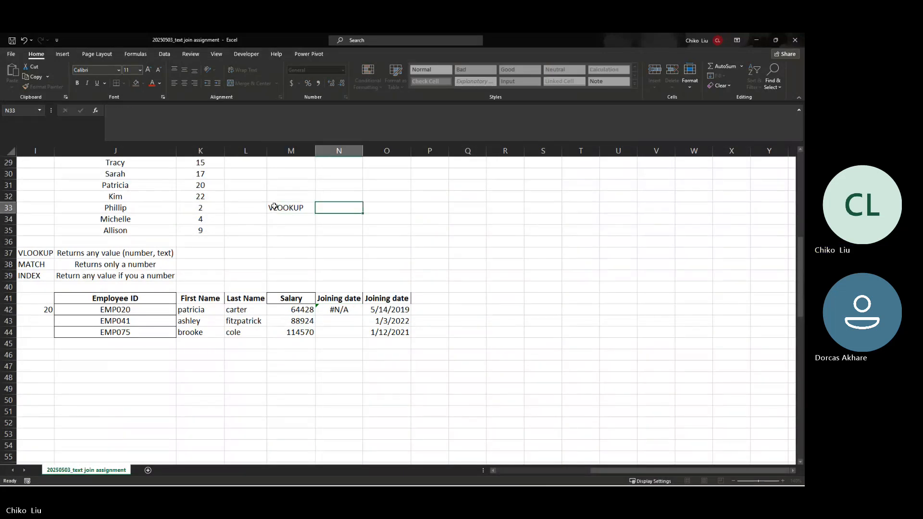
{"action": "type", "text": "LOOKS "}
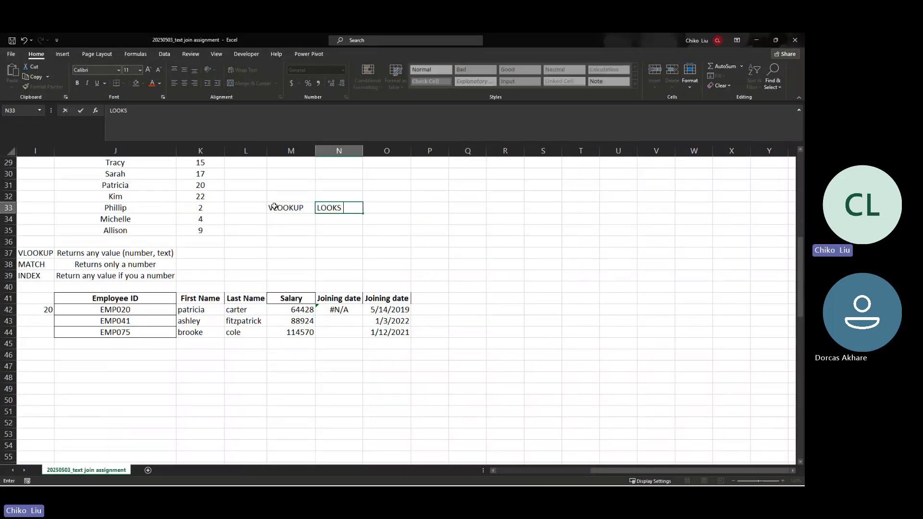
{"action": "type", "text": "FOR IN"}
{"action": "key", "text": "BackSpace"}
{"action": "key", "text": "BackSpace"}
{"action": "key", "text": "BackSpace"}
{"action": "type", "text": "LE"}
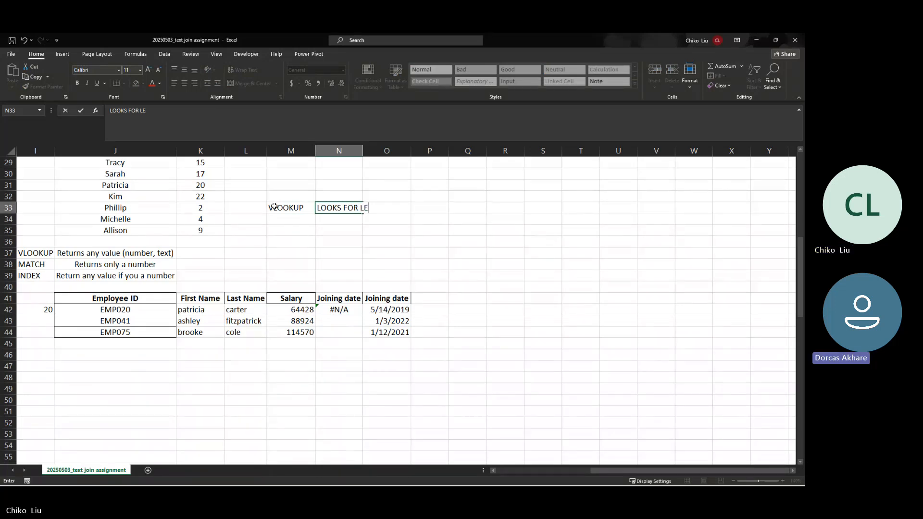
{"action": "type", "text": "FT TO RIGN"}
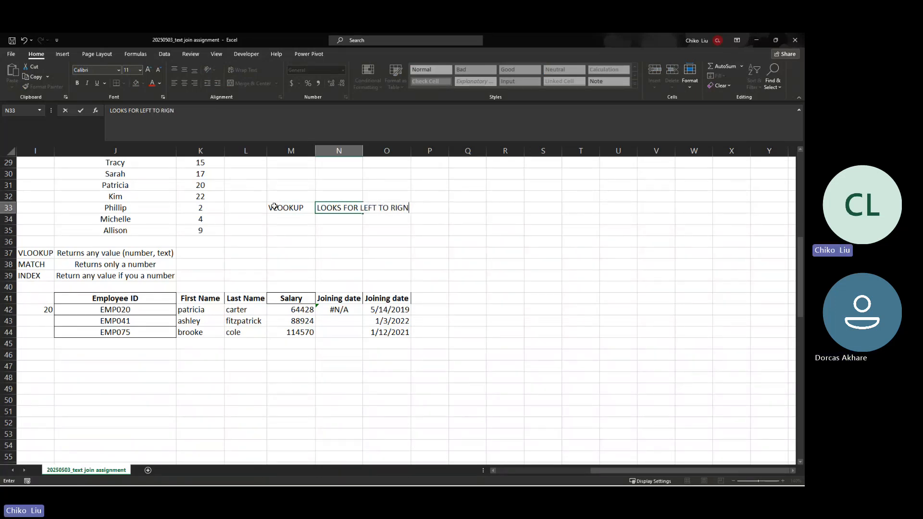
{"action": "key", "text": "BackSpace"}
{"action": "type", "text": "HT"}
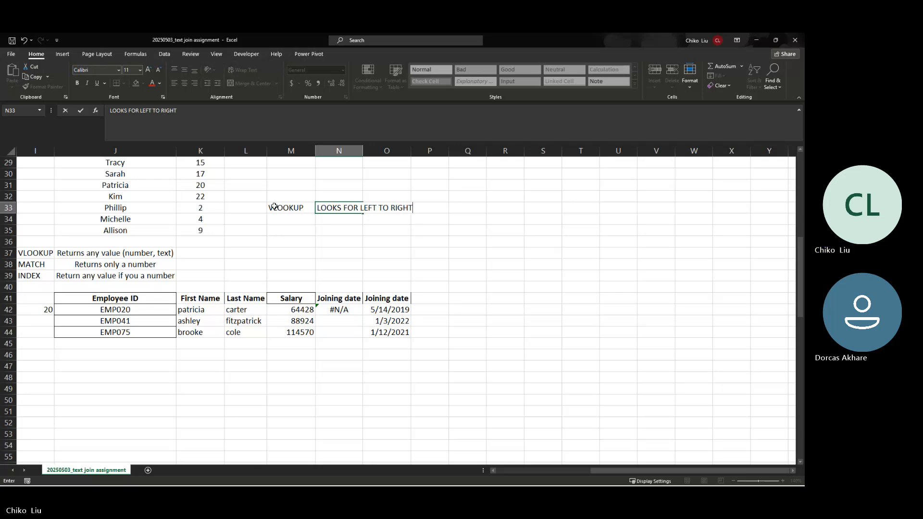
{"action": "key", "text": "Return"}
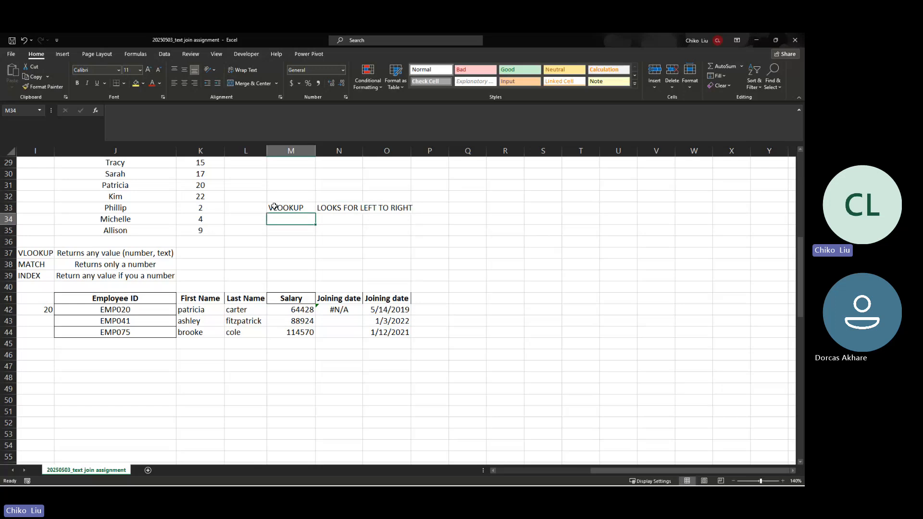
Step: Enter INDEX + MATCH in M34 with a note that it looks left-to-right and right-to-left
{"action": "key", "text": "Right"}
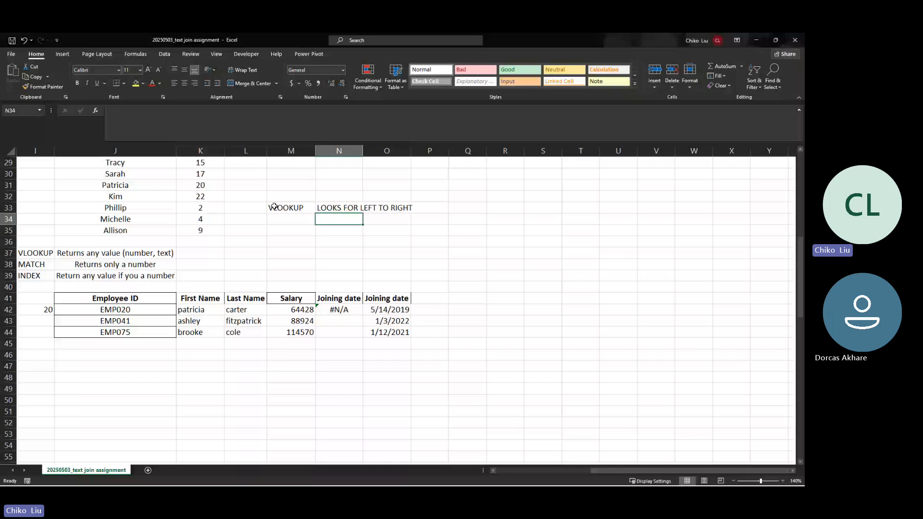
{"action": "key", "text": "Left"}
{"action": "type", "text": "IND"}
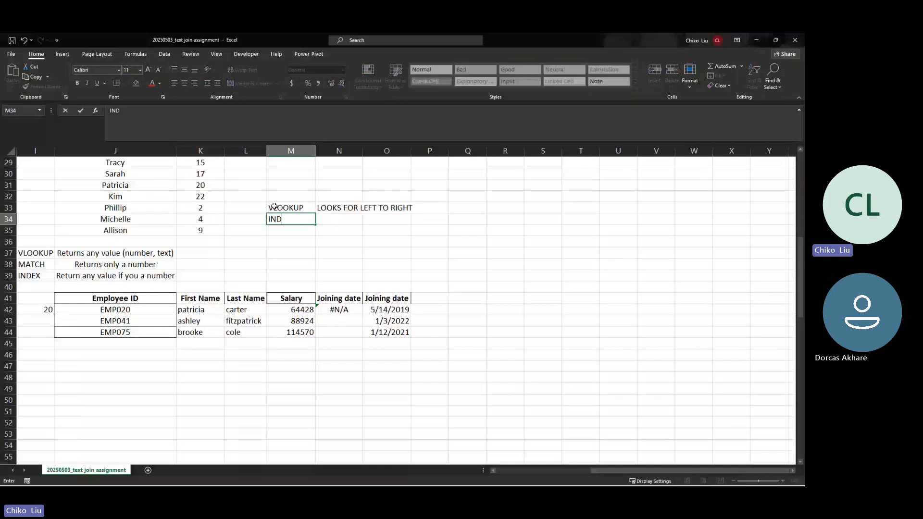
{"action": "type", "text": "EX + MATCH"}
{"action": "key", "text": "Right"}
{"action": "key", "text": "BackSpace"}
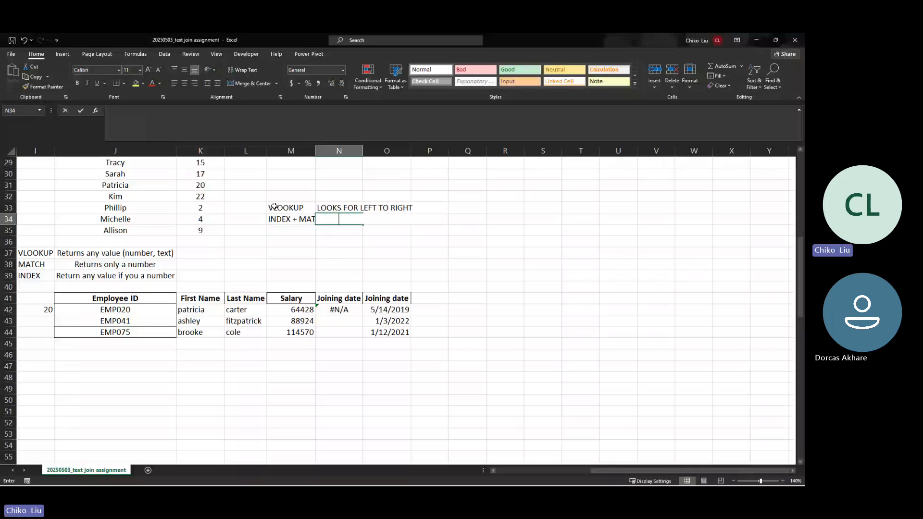
{"action": "type", "text": "LOOKS"}
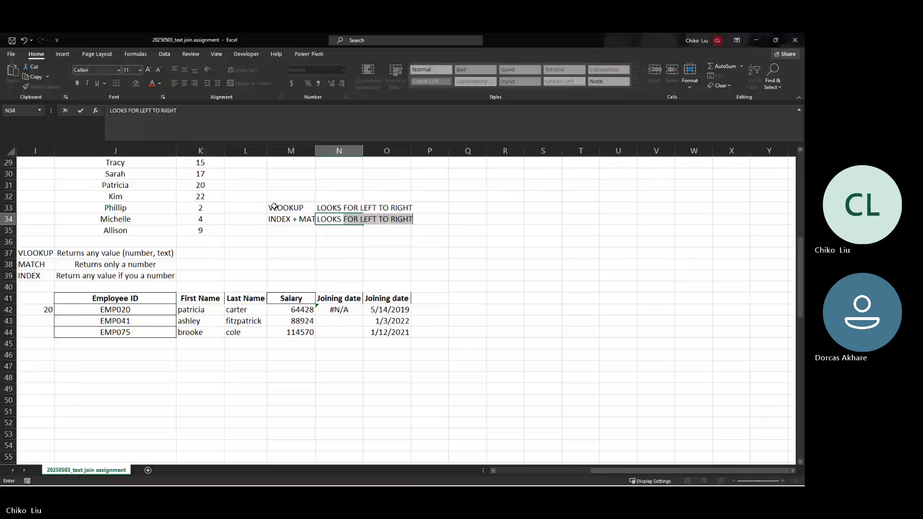
{"action": "left_click", "coordinate": [136, 110]}
{"action": "key", "text": "BackSpace"}
{"action": "type", "text": "OM"}
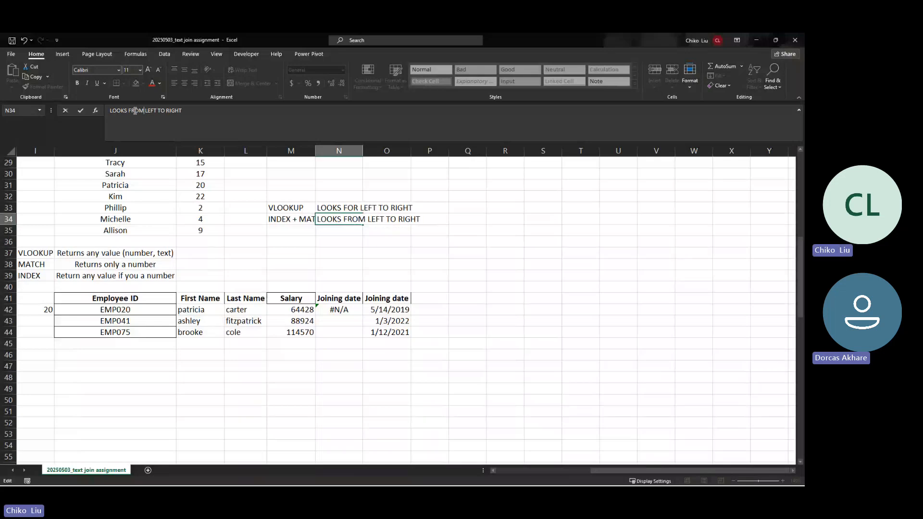
{"action": "left_click", "coordinate": [188, 132]}
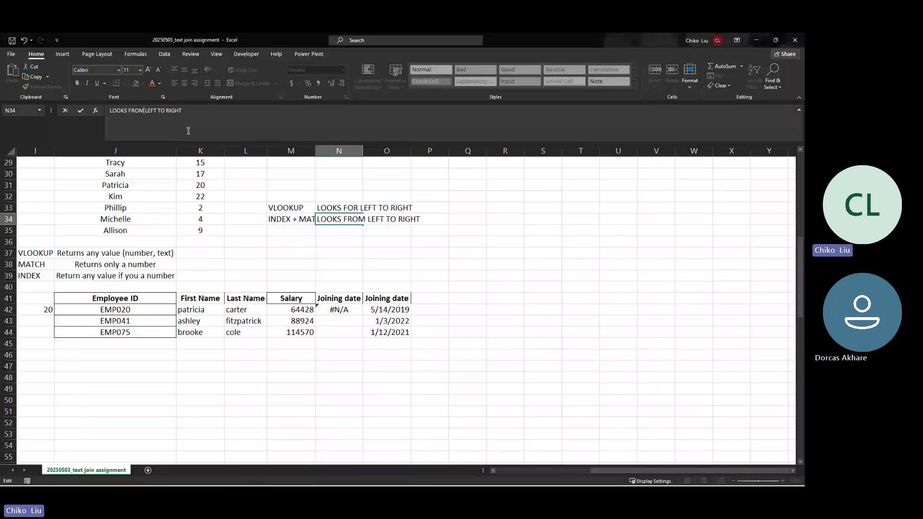
{"action": "type", "text": "AND FR"}
{"action": "type", "text": "OM RIGHT OT L"}
{"action": "type", "text": "EFT"}
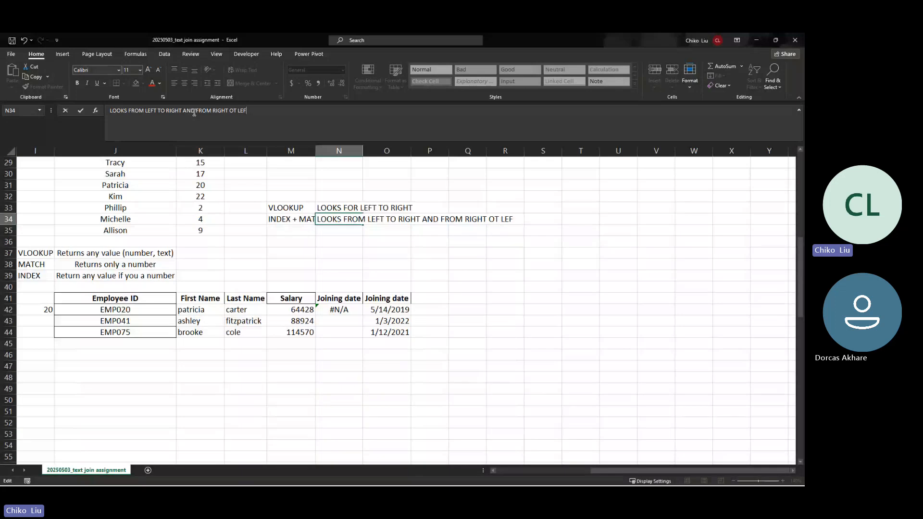
{"action": "key", "text": "Return"}
Step: Change FOR to FROM in the VLOOKUP note and widen column M
{"action": "key", "text": "Up"}
{"action": "key", "text": "Right"}
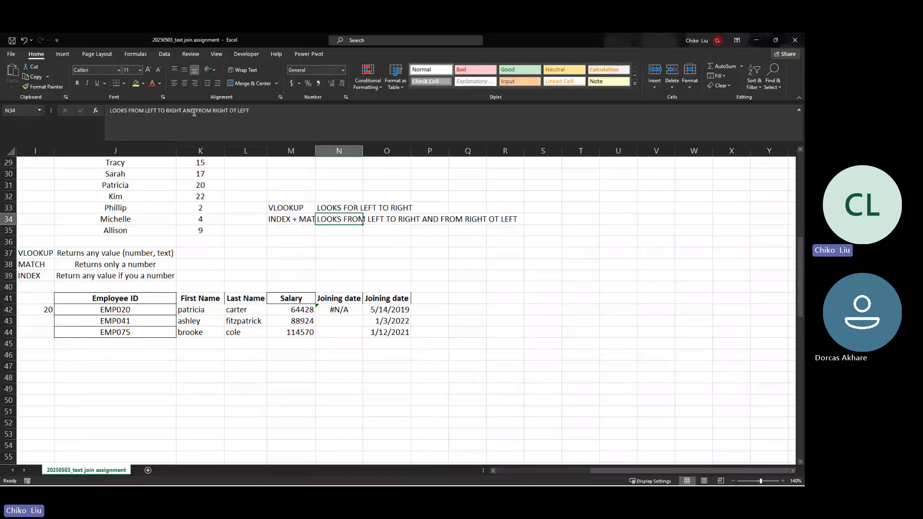
{"action": "key", "text": "Up"}
{"action": "left_click", "coordinate": [135, 112]}
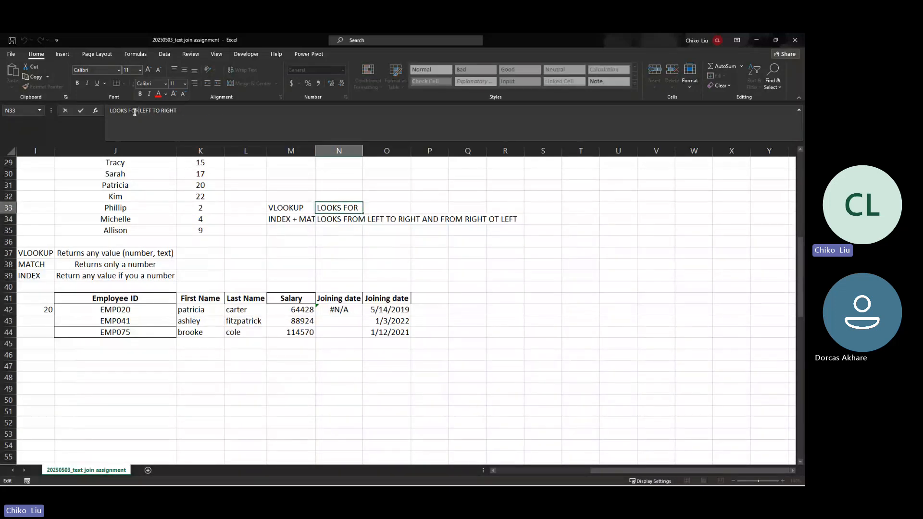
{"action": "key", "text": "BackSpace"}
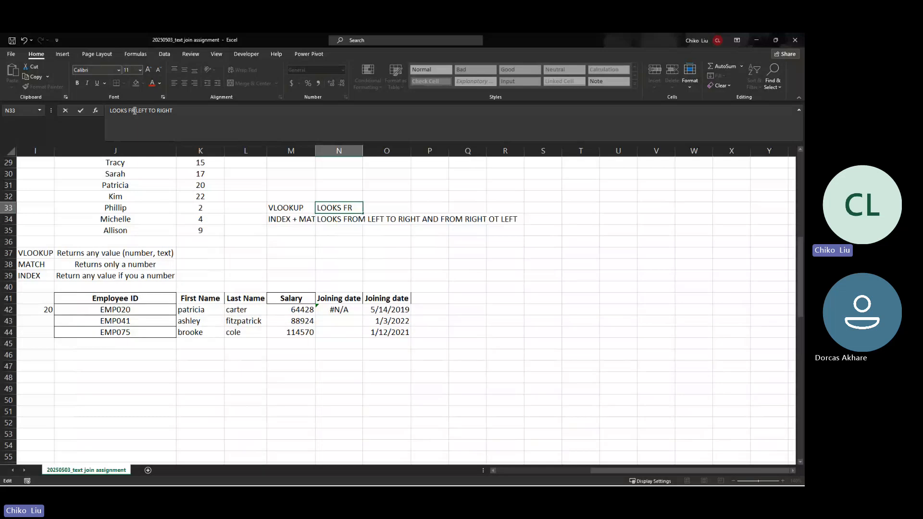
{"action": "type", "text": "OM"}
{"action": "key", "text": "Return"}
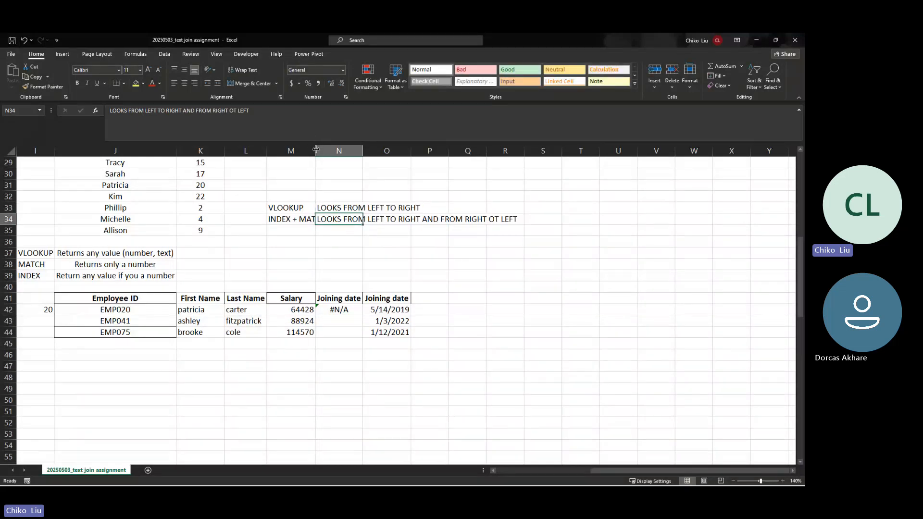
{"action": "left_click_drag", "start_coordinate": [316, 149], "coordinate": [329, 150]}
{"action": "left_click", "coordinate": [318, 219]}
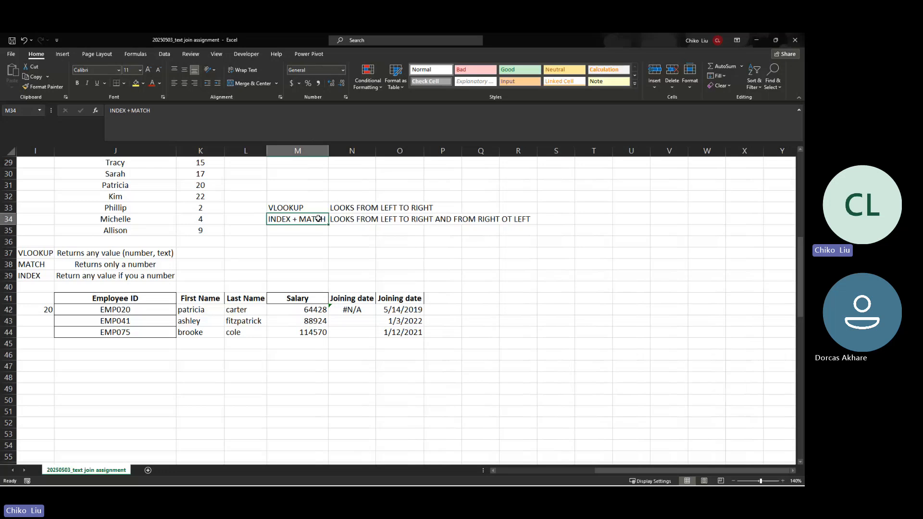
Step: Enter XLOOKUP in M35 and fill the both-directions note down to N35
{"action": "left_click", "coordinate": [286, 231]}
{"action": "type", "text": "X"}
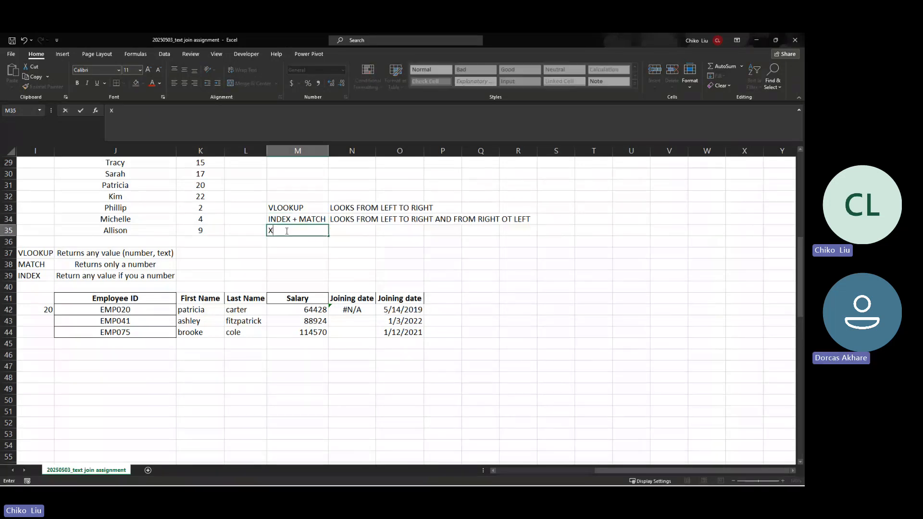
{"action": "type", "text": "LOOKUP"}
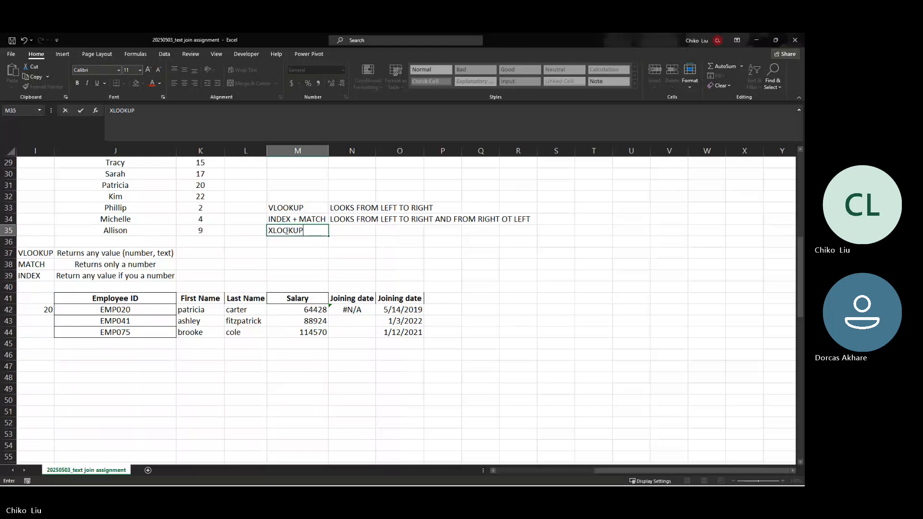
{"action": "key", "text": "Tab"}
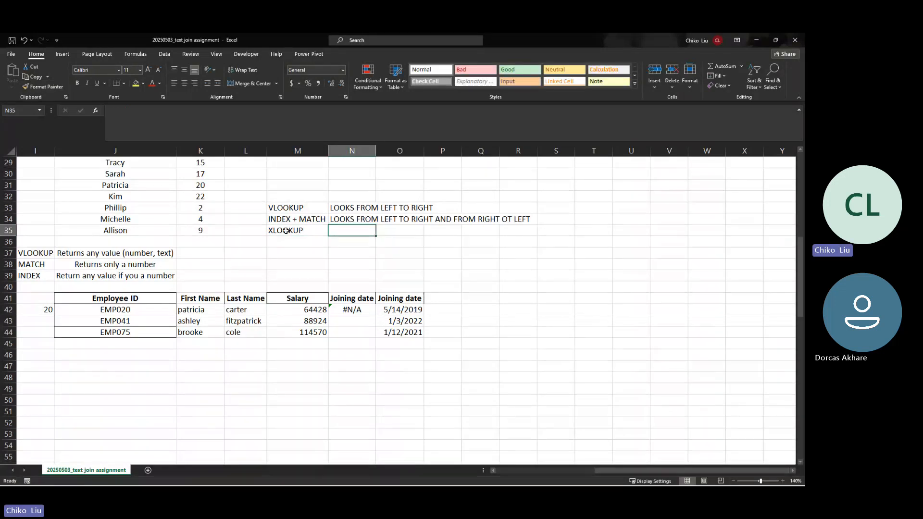
{"action": "key", "text": "Up"}
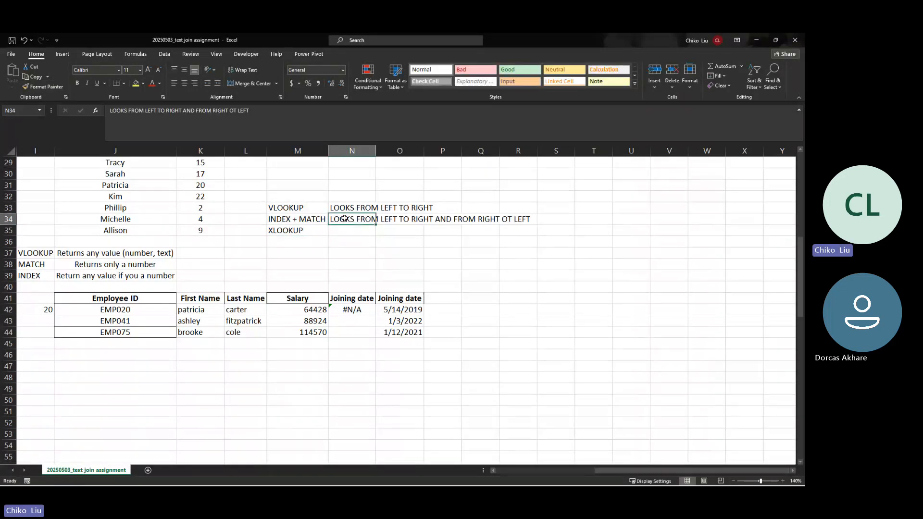
{"action": "left_click_drag", "start_coordinate": [375, 225], "coordinate": [376, 235]}
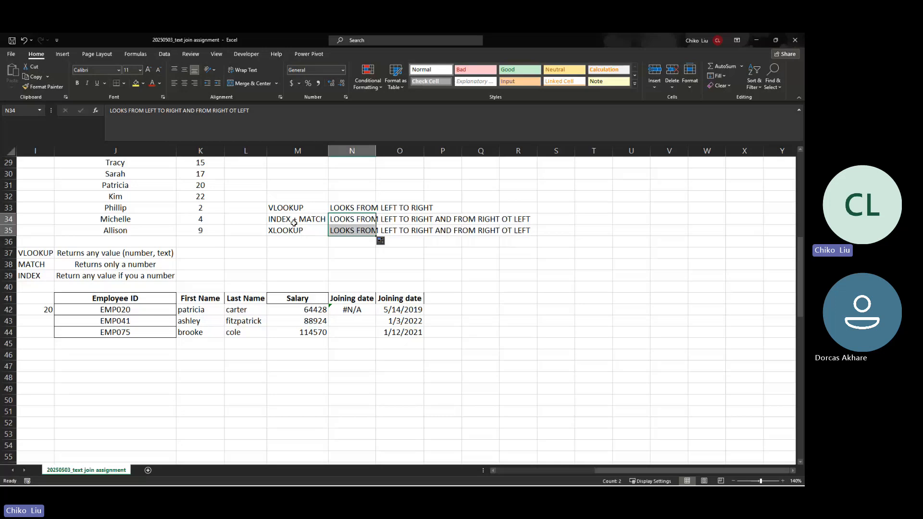
{"action": "left_click", "coordinate": [298, 222]}
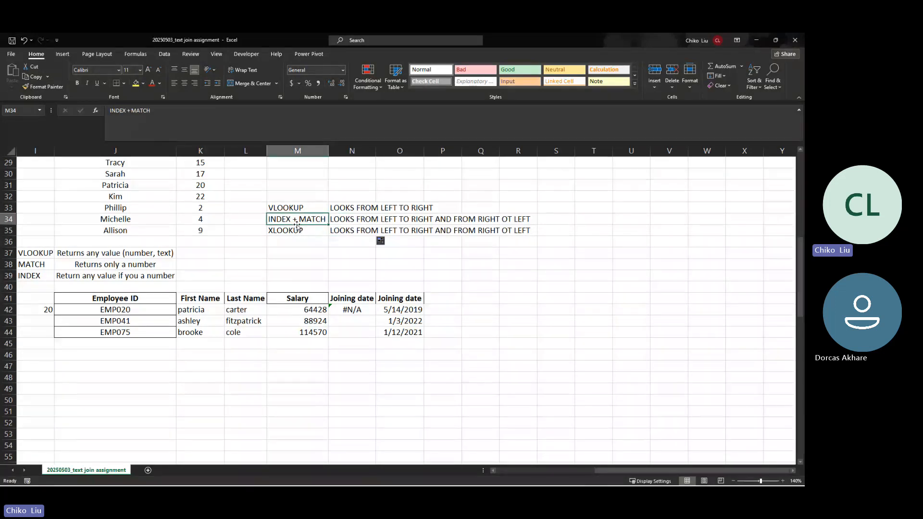
{"action": "left_click", "coordinate": [297, 228]}
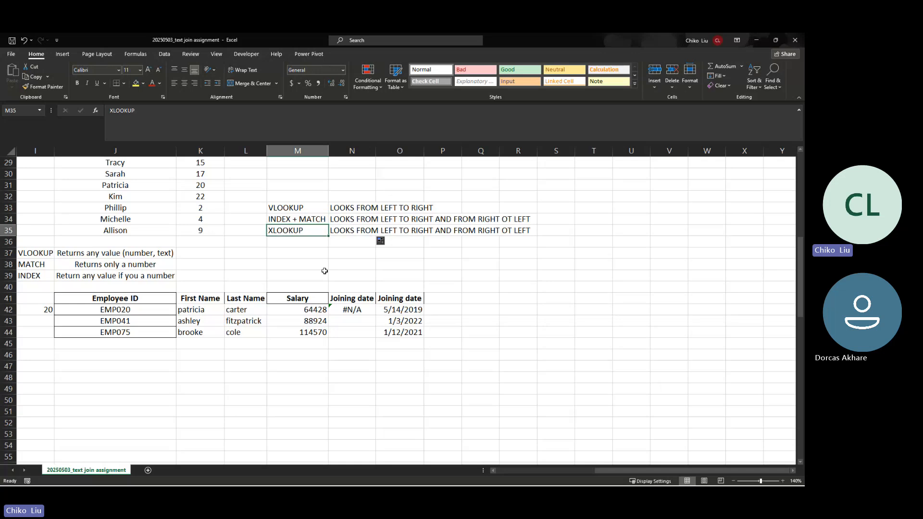
{"action": "left_click", "coordinate": [420, 302]}
Step: Copy the Joining date heading into column P, autofit it, and insert XLOOKUP in P42
{"action": "left_click_drag", "start_coordinate": [424, 306], "coordinate": [443, 313]}
{"action": "left_click", "coordinate": [443, 313]}
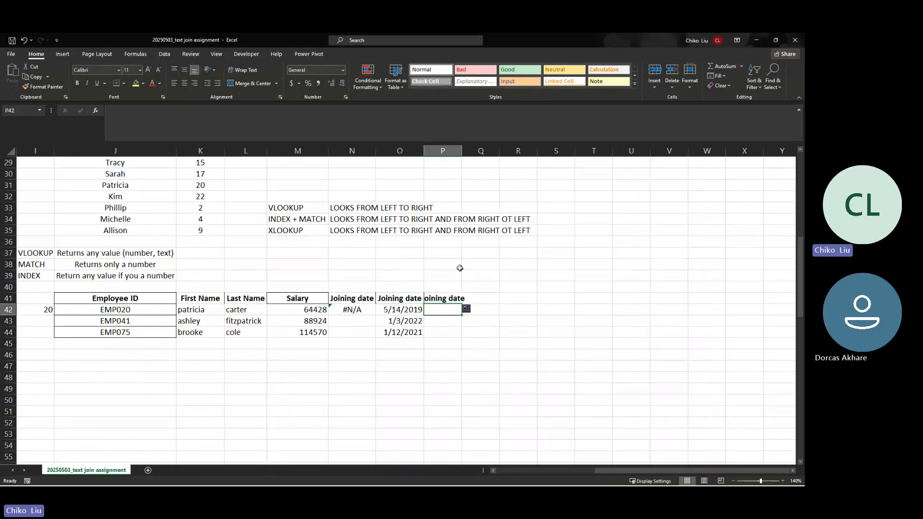
{"action": "double_click", "coordinate": [467, 149]}
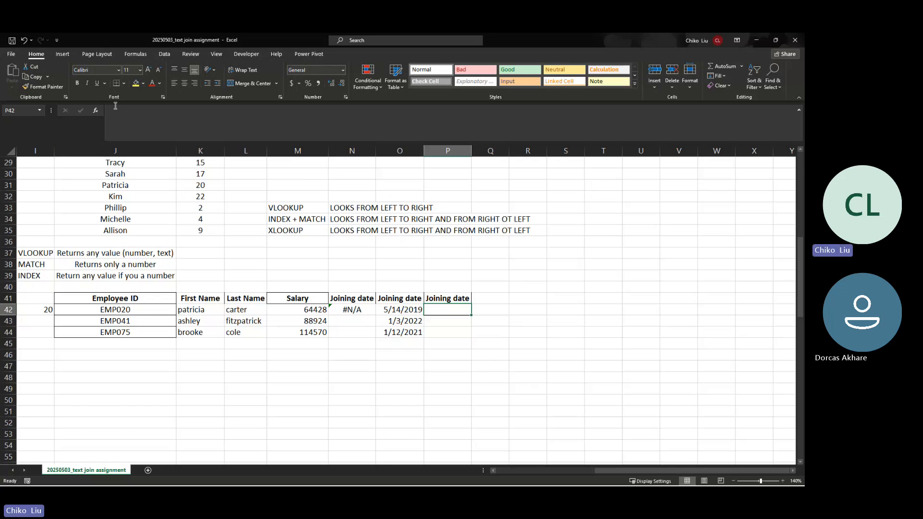
{"action": "left_click", "coordinate": [95, 112]}
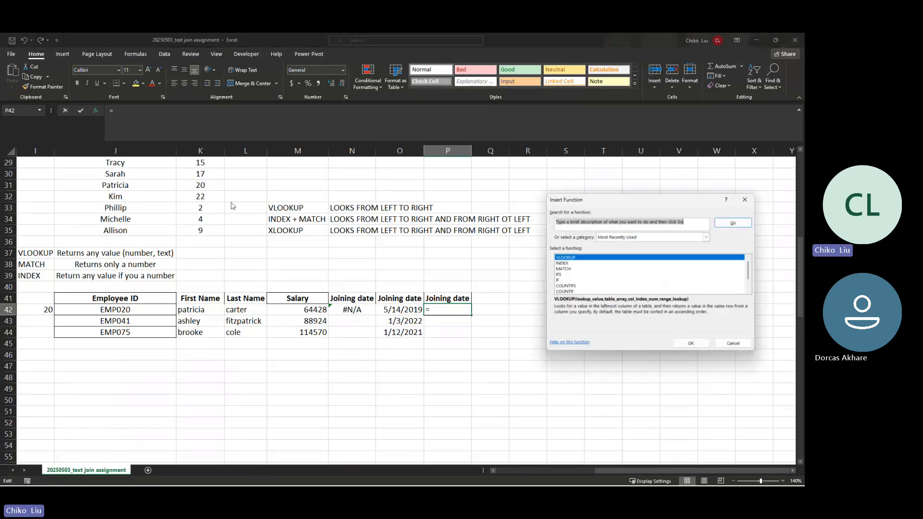
{"action": "type", "text": "XLO"}
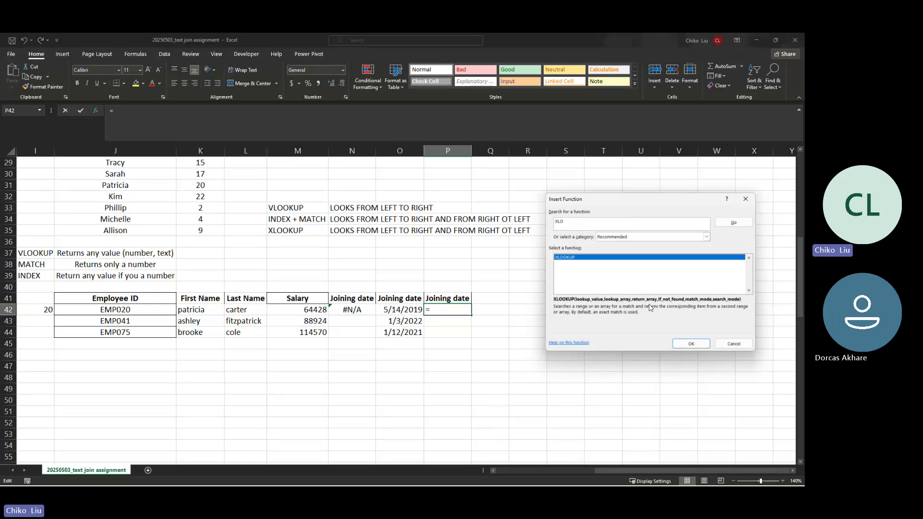
{"action": "left_click", "coordinate": [691, 344]}
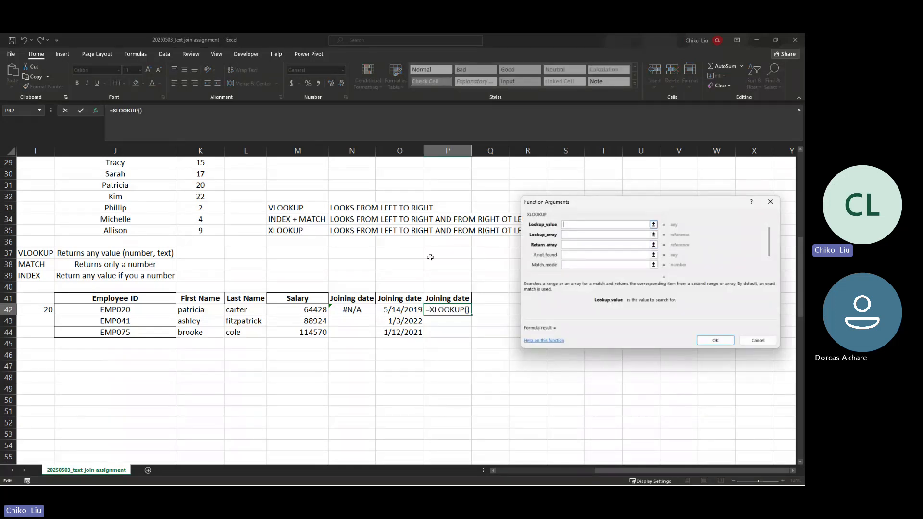
Step: Set the XLOOKUP lookup value to $J42 and lookup array to $B$3:$B$102
{"action": "left_click", "coordinate": [152, 315]}
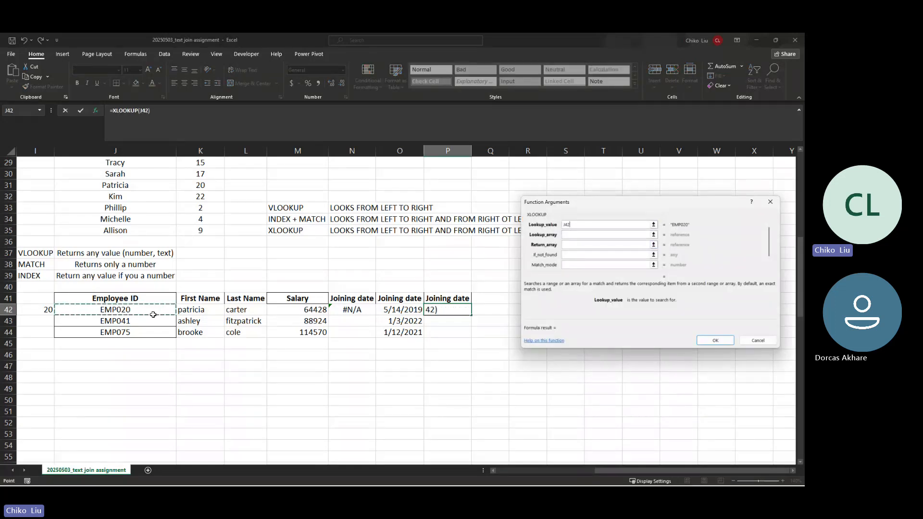
{"action": "key", "text": "F4"}
{"action": "key", "text": "F4"}
{"action": "key", "text": "F4"}
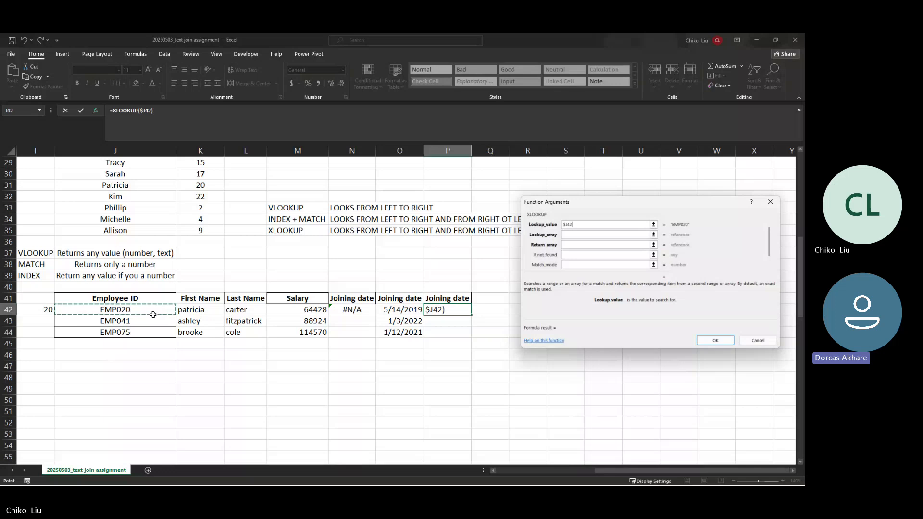
{"action": "key", "text": "Tab"}
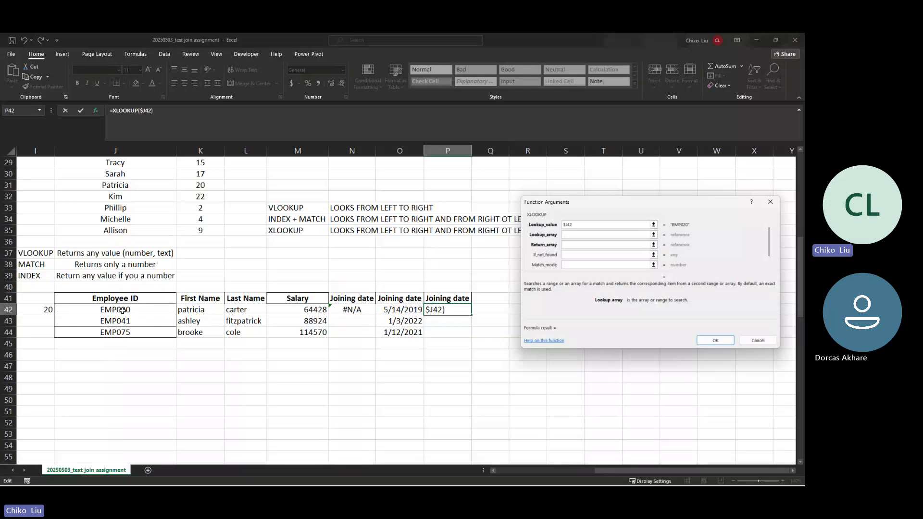
{"action": "left_click", "coordinate": [55, 308]}
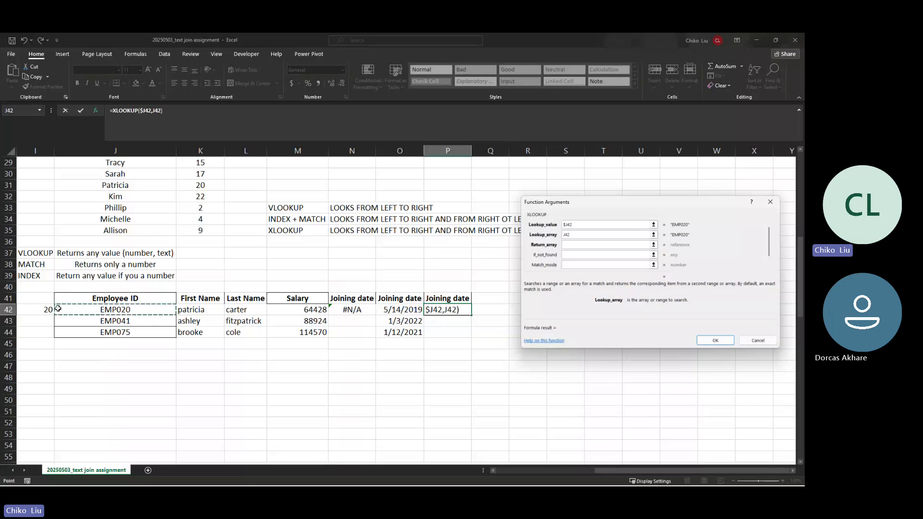
{"action": "key", "text": "Left"}
{"action": "key", "text": "Left"}
{"action": "key", "text": "Left"}
{"action": "key", "text": "Left"}
{"action": "key", "text": "Left"}
{"action": "key", "text": "Left"}
{"action": "key", "text": "Left"}
{"action": "key", "text": "Left"}
{"action": "key", "text": "Left"}
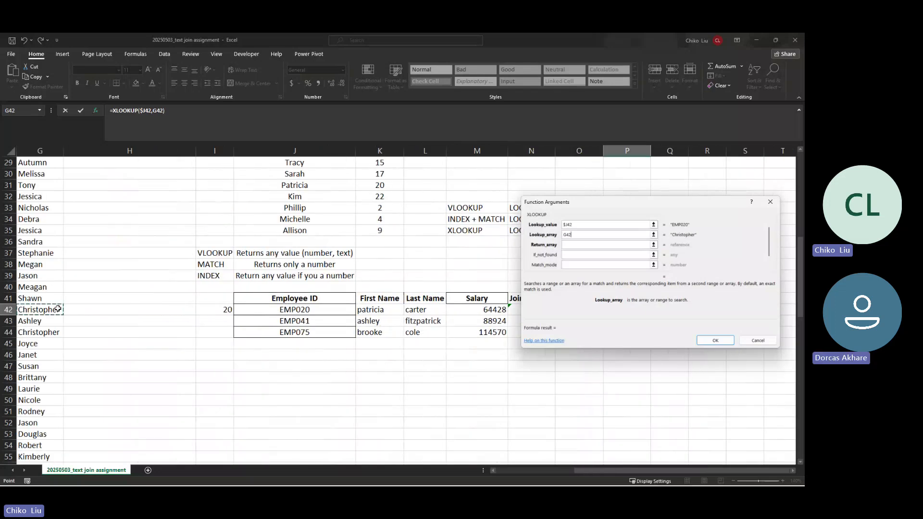
{"action": "key", "text": "Right"}
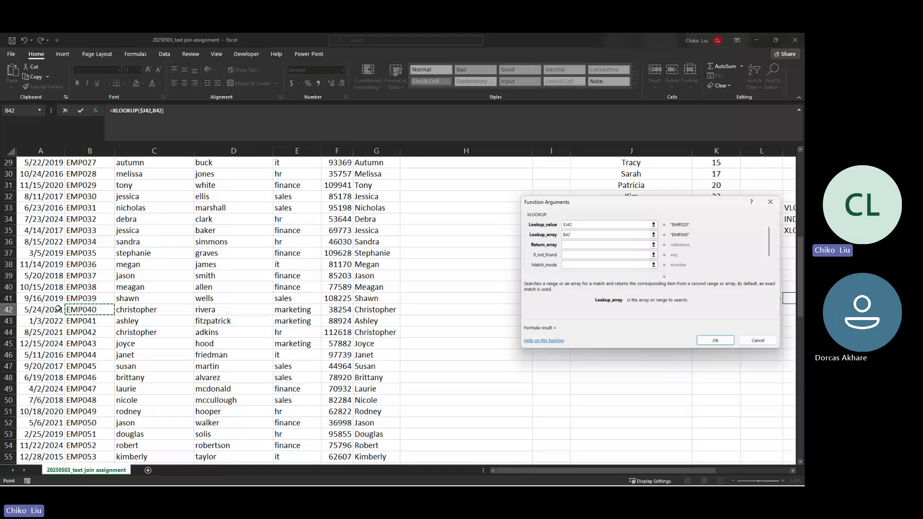
{"action": "key", "text": "ctrl+shift+Up"}
{"action": "key", "text": "shift+Down"}
{"action": "key", "text": "shift+Down"}
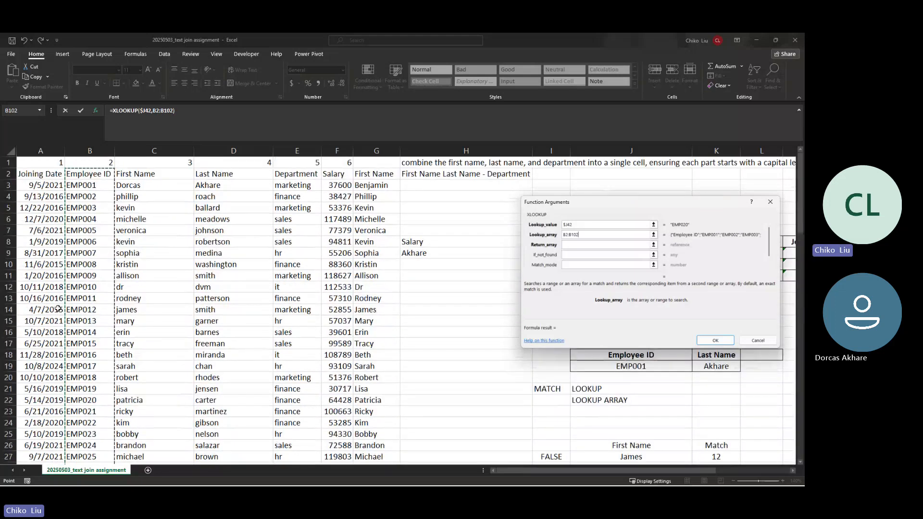
{"action": "key", "text": "F4"}
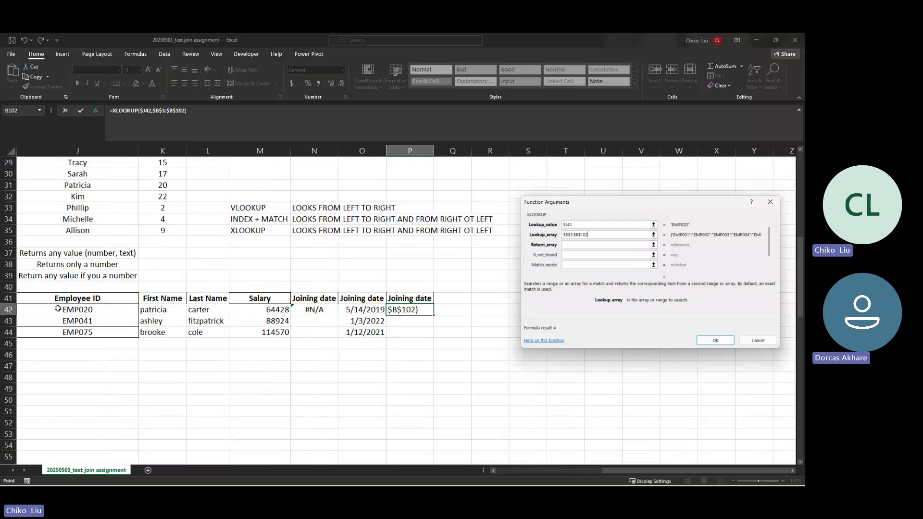
Step: Set the return array to $A$3:$A$102, previewing 43599
{"action": "key", "text": "Tab"}
{"action": "left_click", "coordinate": [110, 357]}
{"action": "key", "text": "Left"}
{"action": "key", "text": "Left"}
{"action": "key", "text": "Left"}
{"action": "key", "text": "Left"}
{"action": "key", "text": "Left"}
{"action": "key", "text": "Left"}
{"action": "key", "text": "Left"}
{"action": "key", "text": "Left"}
{"action": "key", "text": "Left"}
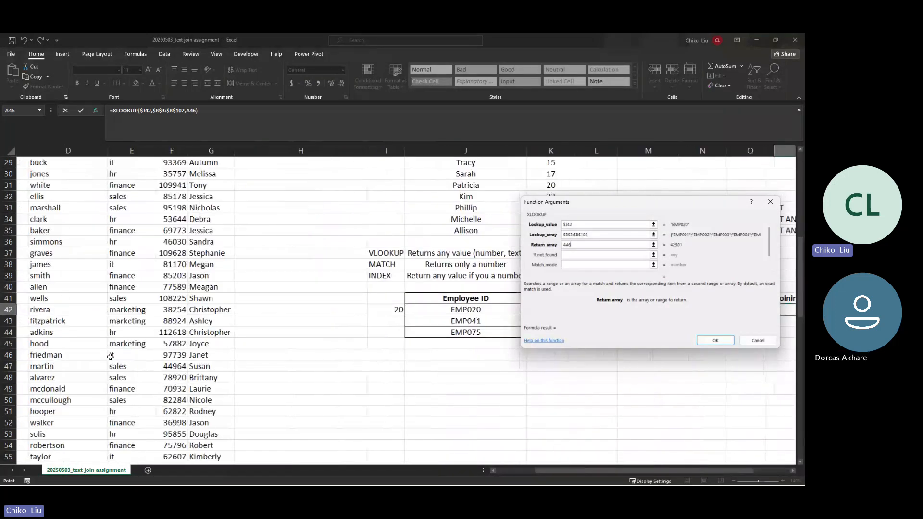
{"action": "key", "text": "ctrl+Down"}
{"action": "key", "text": "ctrl+shift+Up"}
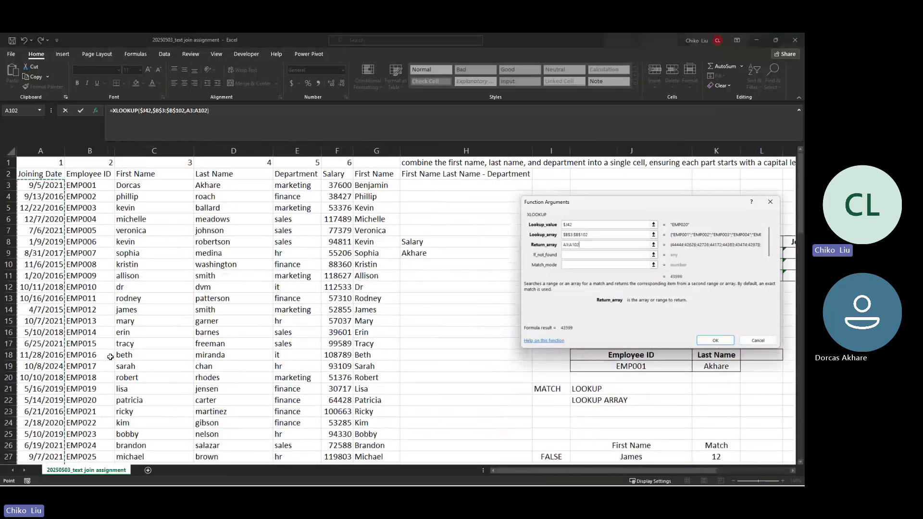
{"action": "key", "text": "F4"}
{"action": "key", "text": "Tab"}
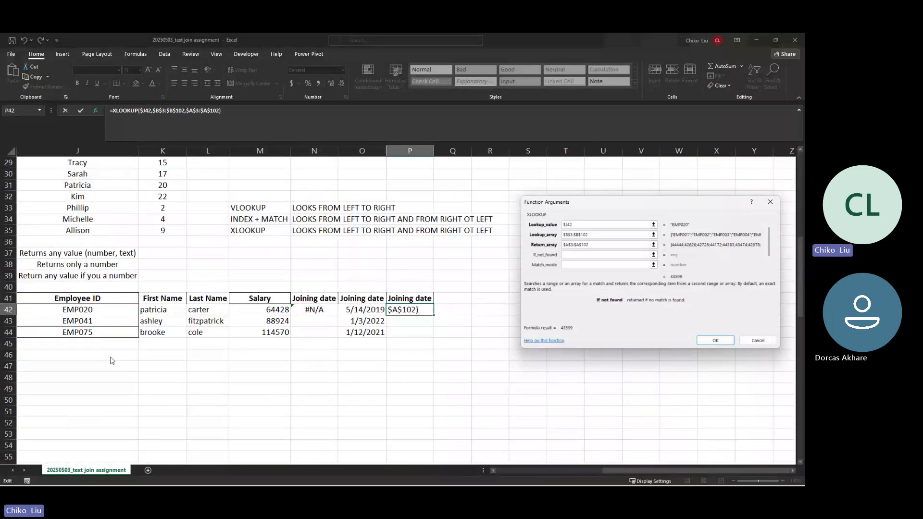
Step: Give the XLOOKUP a "NOT FOUND" fallback and match mode 0, and commit it to P42
{"action": "type", "text": "\"NOT FOUN"}
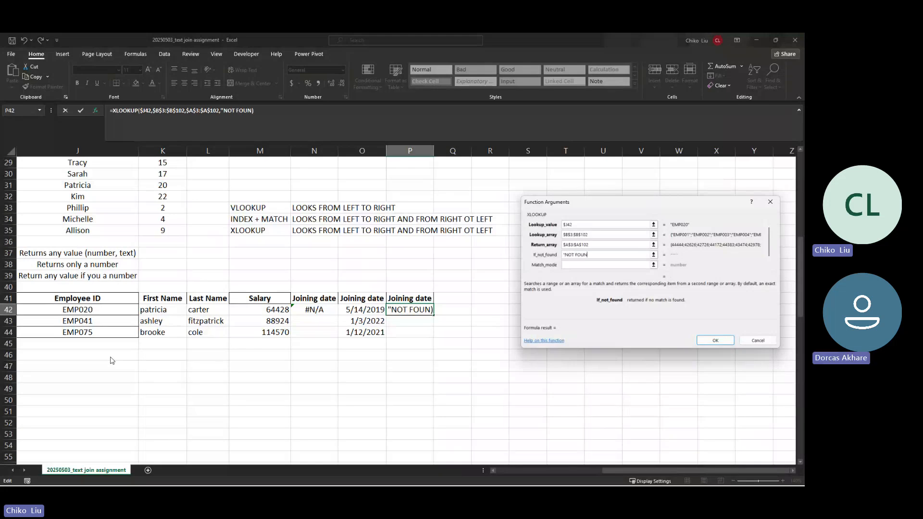
{"action": "type", "text": "D\""}
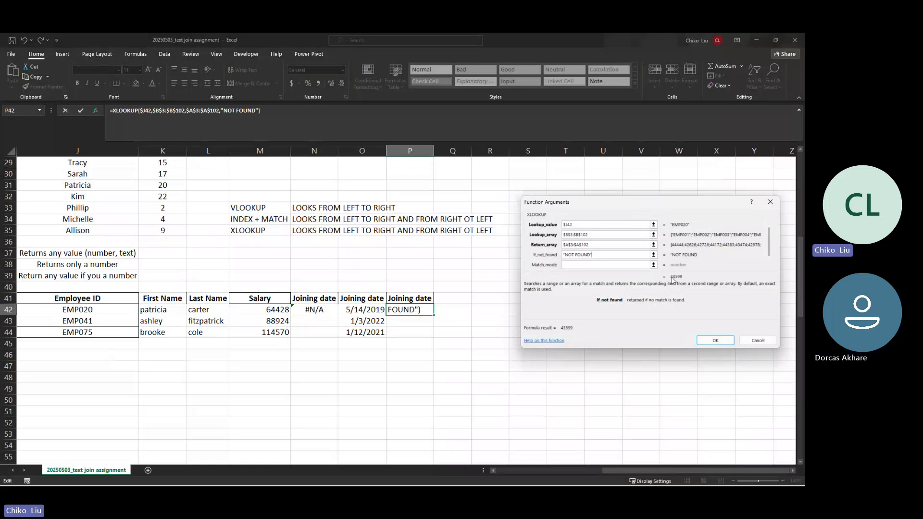
{"action": "left_click", "coordinate": [638, 265]}
{"action": "type", "text": "0"}
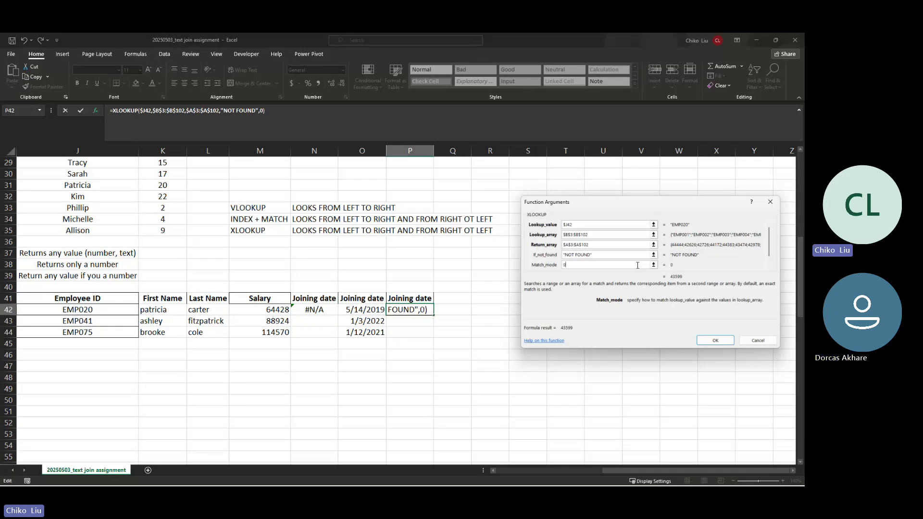
{"action": "scroll", "coordinate": [621, 255], "scroll_direction": "up", "scroll_amount": 8}
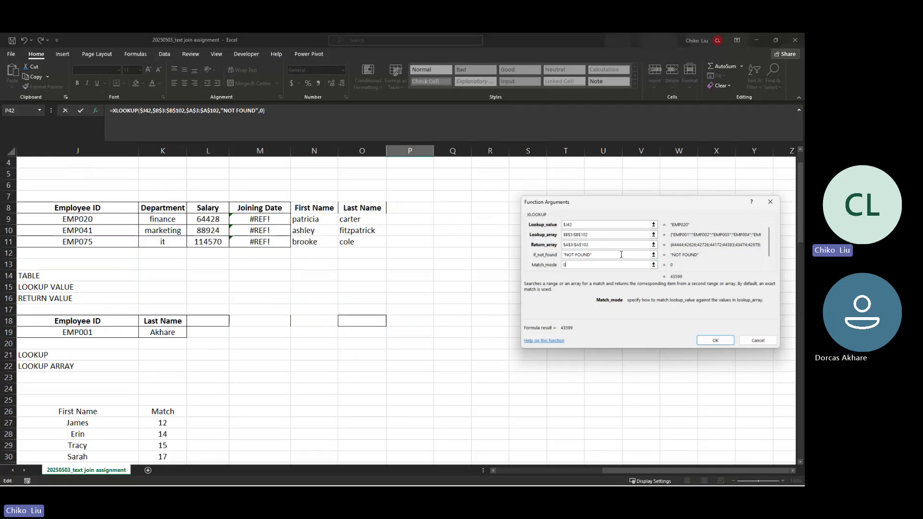
{"action": "scroll", "coordinate": [675, 256], "scroll_direction": "down", "scroll_amount": 19}
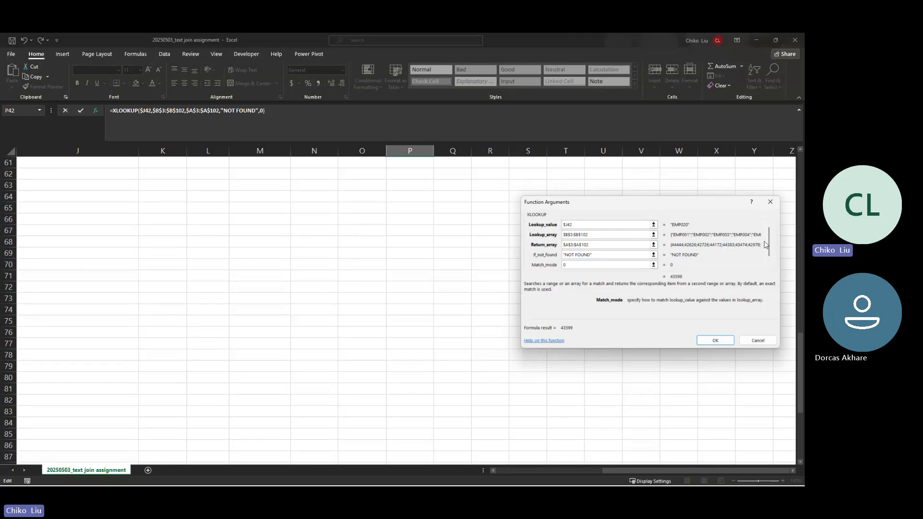
{"action": "left_click_drag", "start_coordinate": [769, 247], "coordinate": [770, 261]}
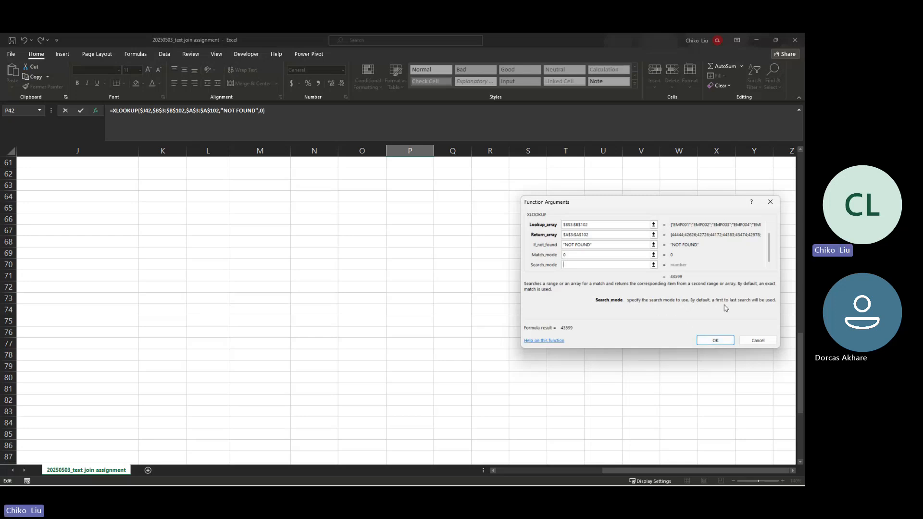
{"action": "left_click", "coordinate": [718, 340]}
{"action": "scroll", "coordinate": [486, 280], "scroll_direction": "up", "scroll_amount": 4}
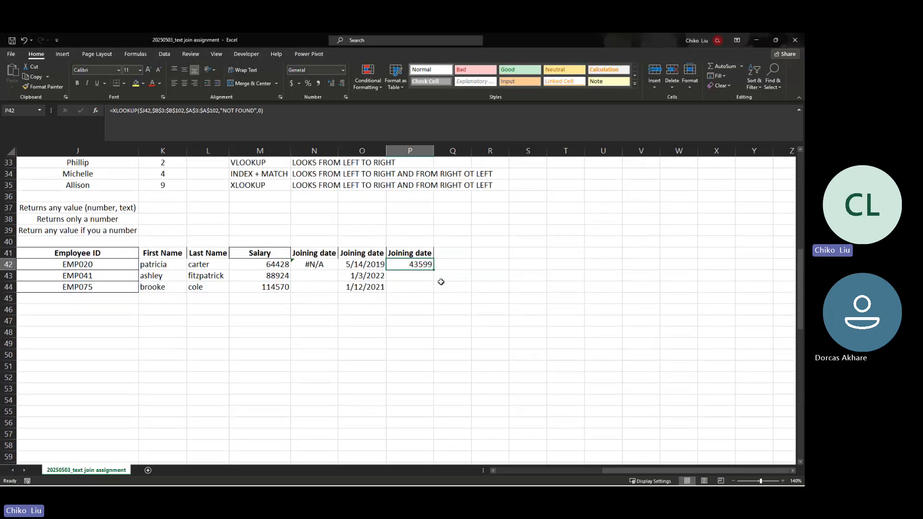
Step: Fill the XLOOKUP down to P44 and format P42:P44 as Short Date
{"action": "left_click_drag", "start_coordinate": [436, 268], "coordinate": [436, 291]}
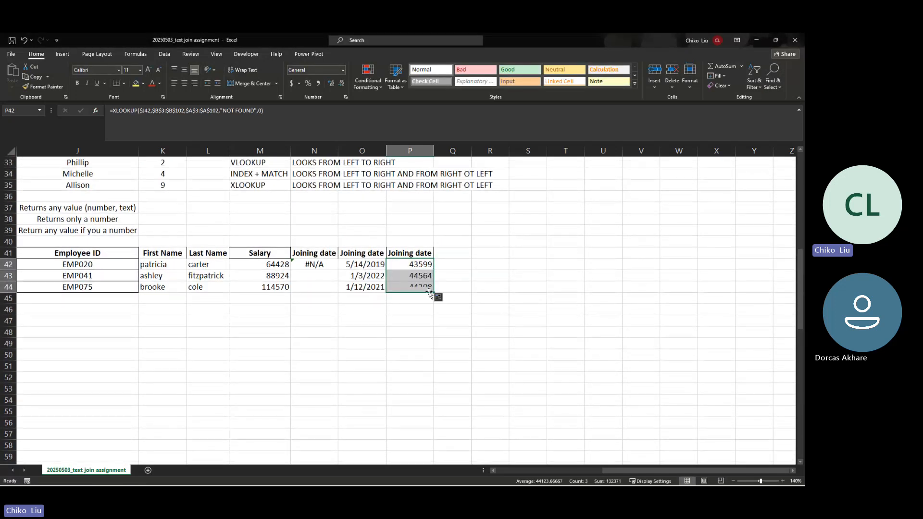
{"action": "left_click", "coordinate": [343, 70]}
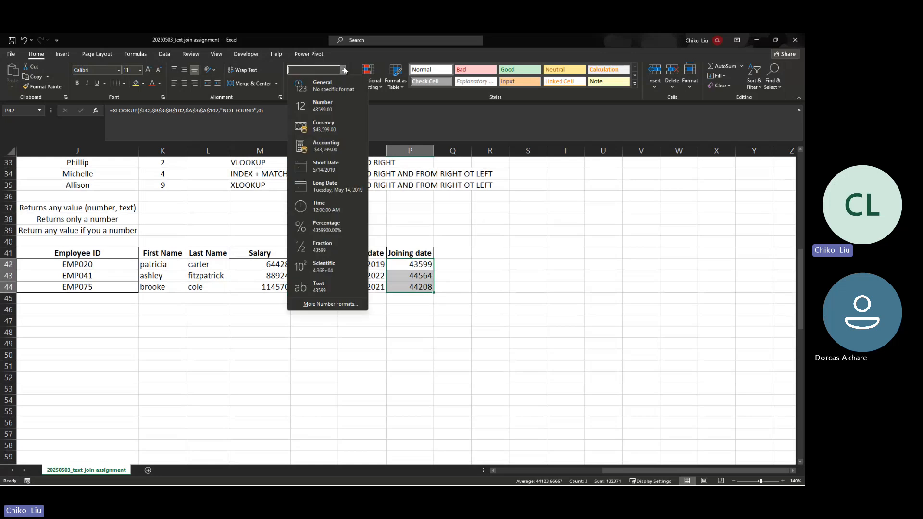
{"action": "left_click", "coordinate": [327, 166]}
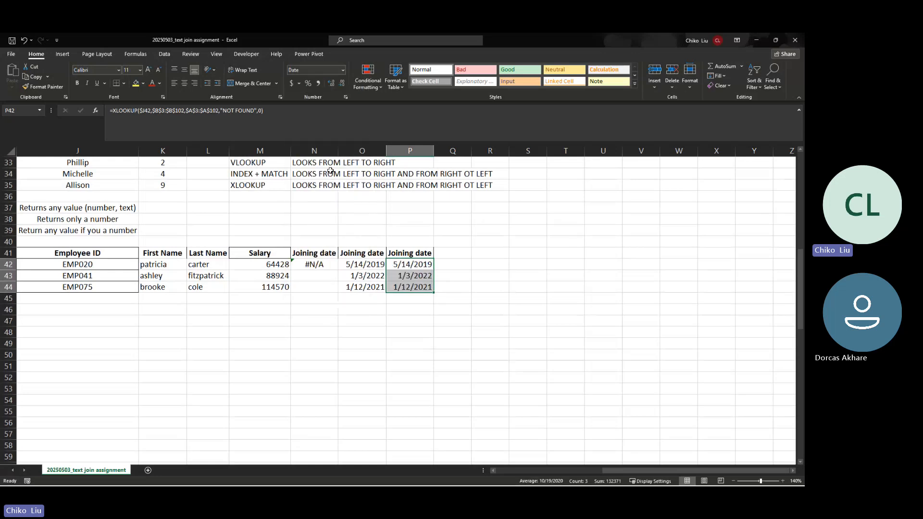
Step: Compare the INDEX/MATCH and XLOOKUP formulas in rows 42–44 cell by cell
{"action": "left_click", "coordinate": [373, 265]}
{"action": "left_click", "coordinate": [396, 265]}
{"action": "left_click", "coordinate": [374, 276]}
{"action": "left_click", "coordinate": [393, 276]}
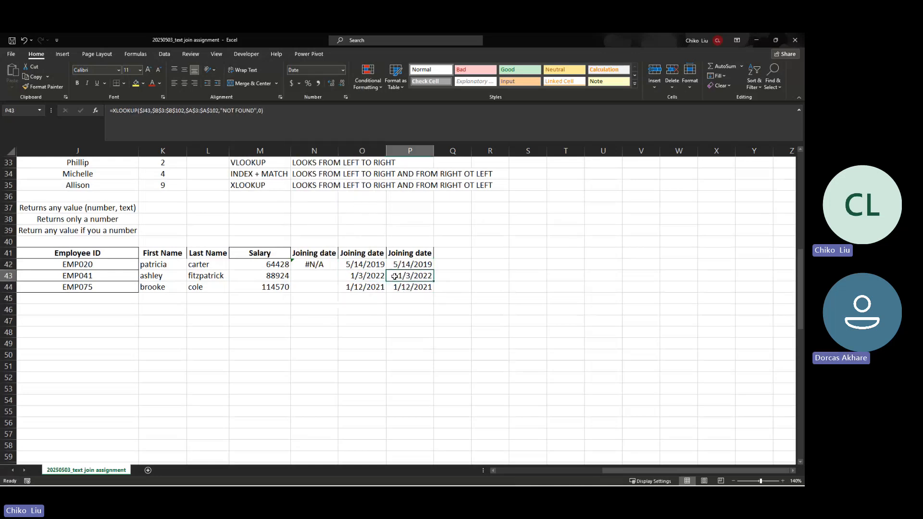
{"action": "left_click", "coordinate": [392, 287]}
{"action": "left_click", "coordinate": [383, 288]}
{"action": "left_click", "coordinate": [391, 288]}
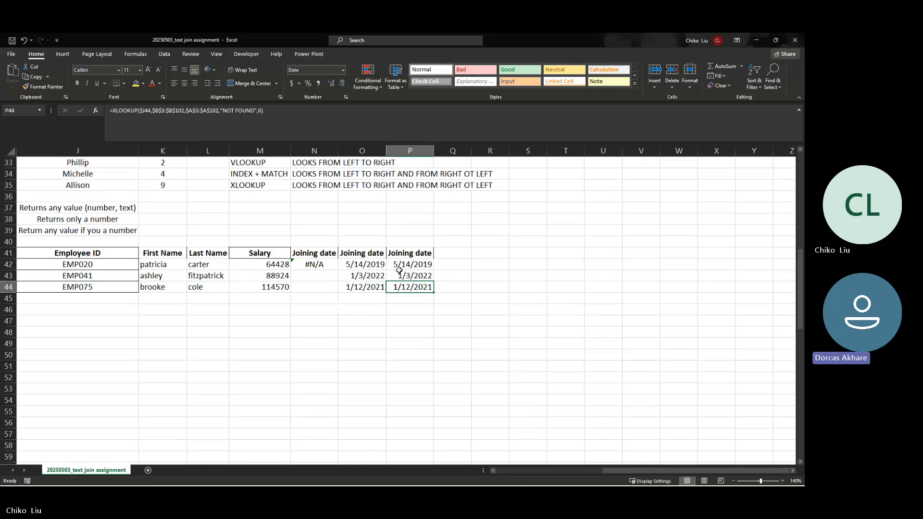
{"action": "left_click", "coordinate": [402, 265]}
{"action": "left_click", "coordinate": [400, 277]}
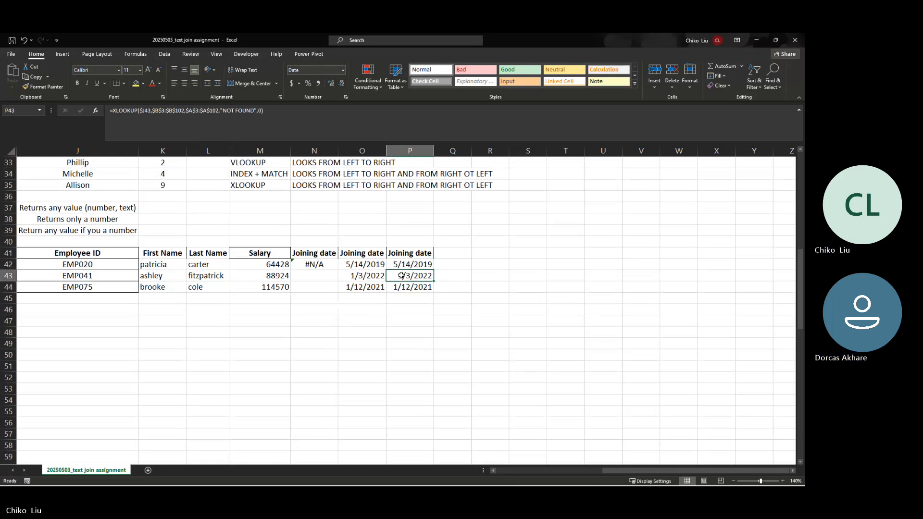
{"action": "left_click", "coordinate": [371, 267]}
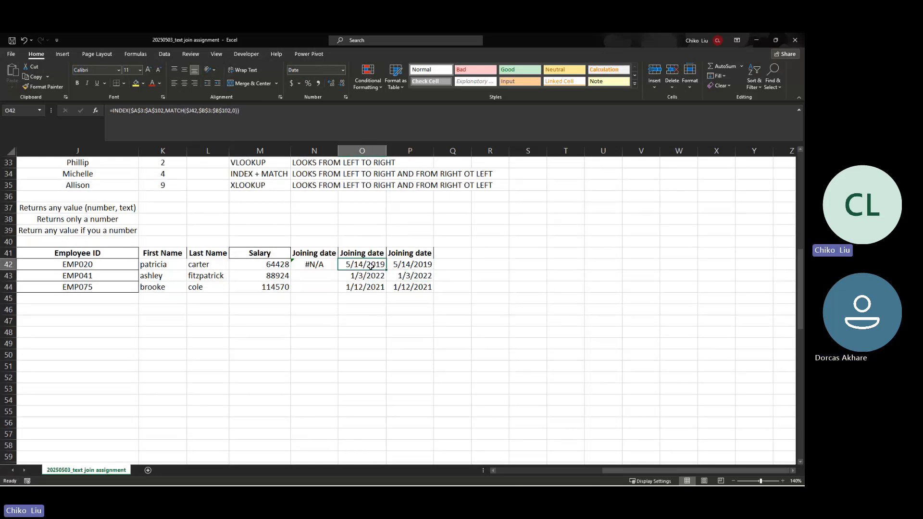
{"action": "left_click", "coordinate": [408, 266]}
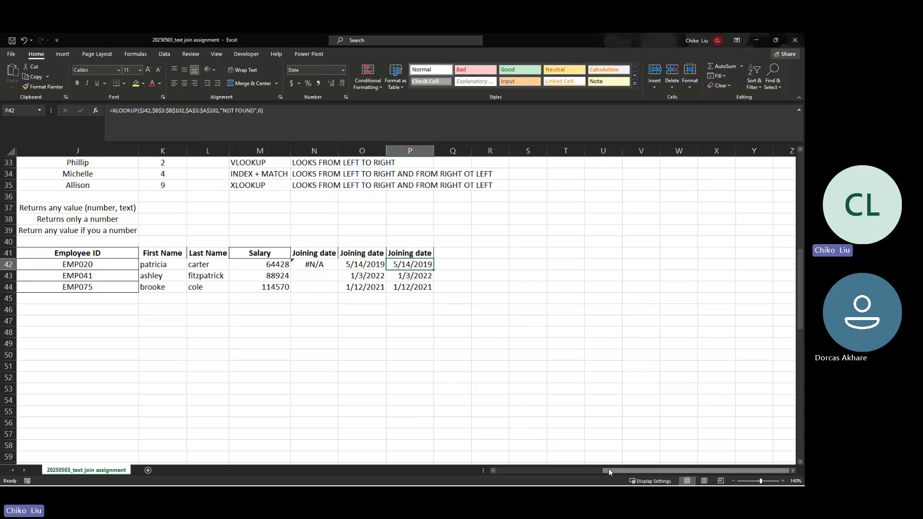
{"action": "left_click_drag", "start_coordinate": [608, 469], "coordinate": [508, 485]}
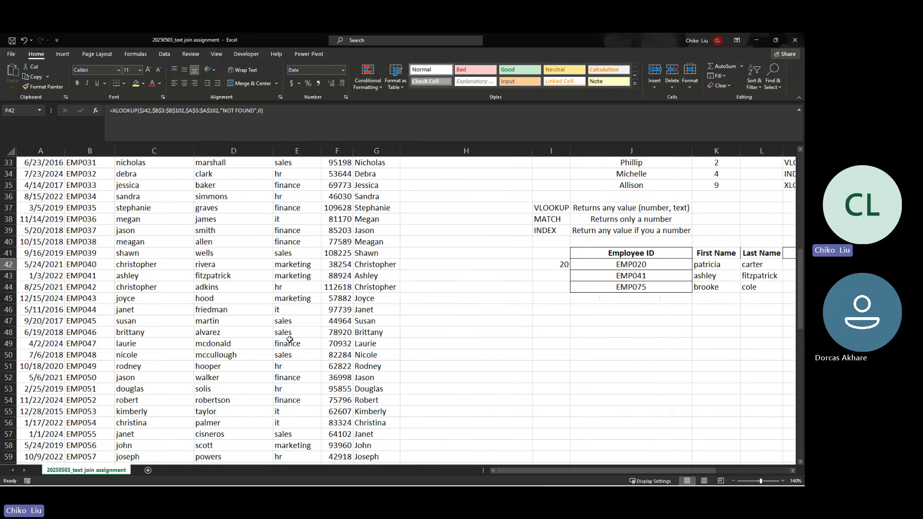
Step: Delete EMP020 from cell B22 so its Department and Salary lookups return #N/A
{"action": "scroll", "coordinate": [87, 210], "scroll_direction": "up", "scroll_amount": 1}
{"action": "scroll", "coordinate": [88, 211], "scroll_direction": "up", "scroll_amount": 1}
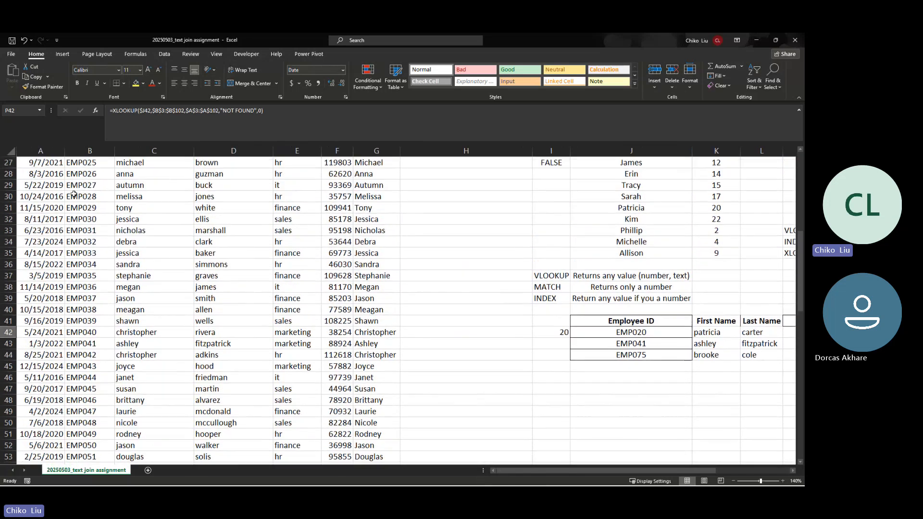
{"action": "scroll", "coordinate": [73, 193], "scroll_direction": "down", "scroll_amount": 12}
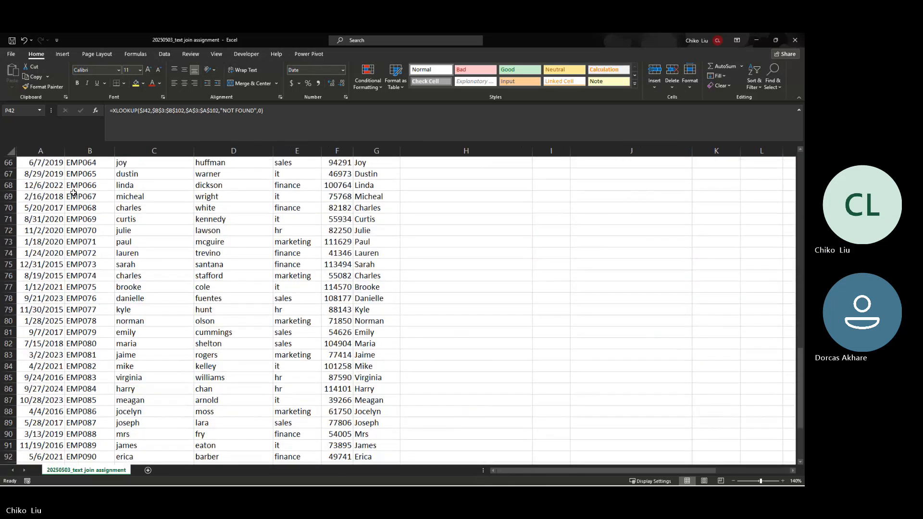
{"action": "scroll", "coordinate": [73, 192], "scroll_direction": "up", "scroll_amount": 15}
{"action": "scroll", "coordinate": [73, 193], "scroll_direction": "up", "scroll_amount": 6}
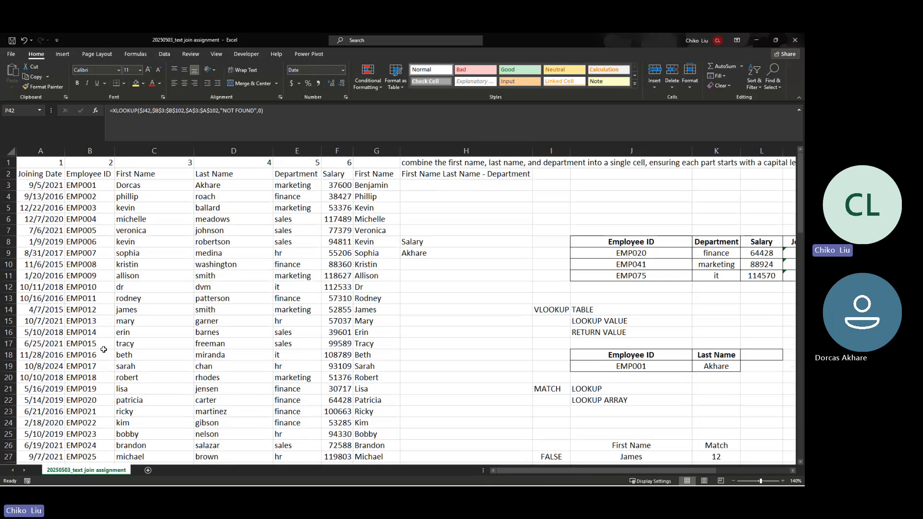
{"action": "scroll", "coordinate": [103, 349], "scroll_direction": "down", "scroll_amount": 1}
{"action": "scroll", "coordinate": [104, 350], "scroll_direction": "down", "scroll_amount": 2}
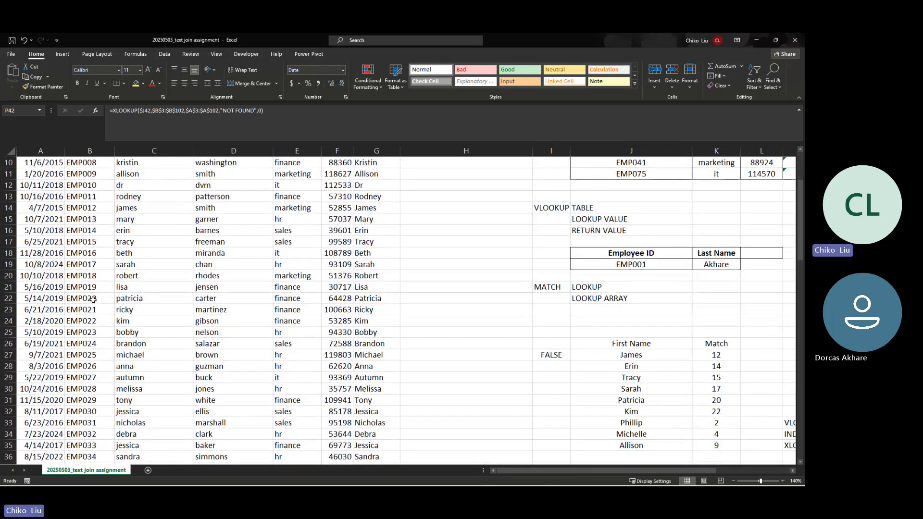
{"action": "left_click", "coordinate": [97, 301]}
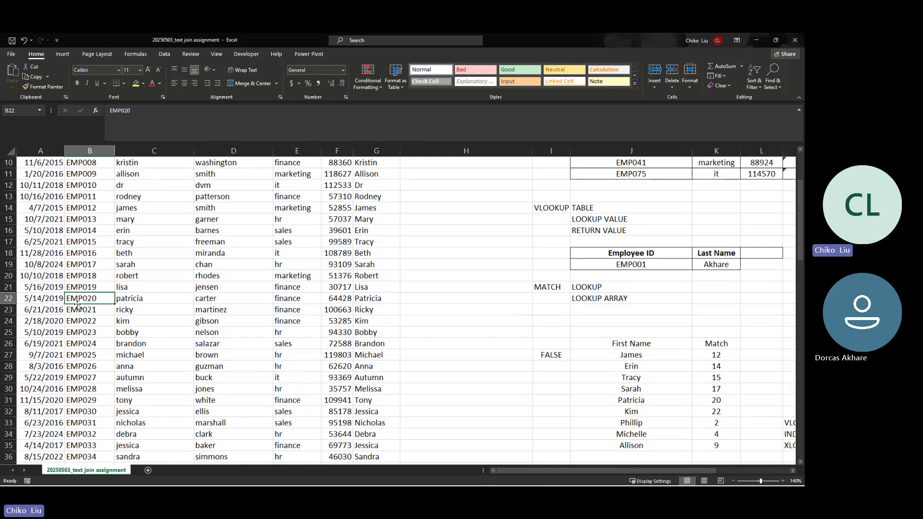
{"action": "key", "text": "Delete"}
{"action": "scroll", "coordinate": [587, 325], "scroll_direction": "down", "scroll_amount": 1}
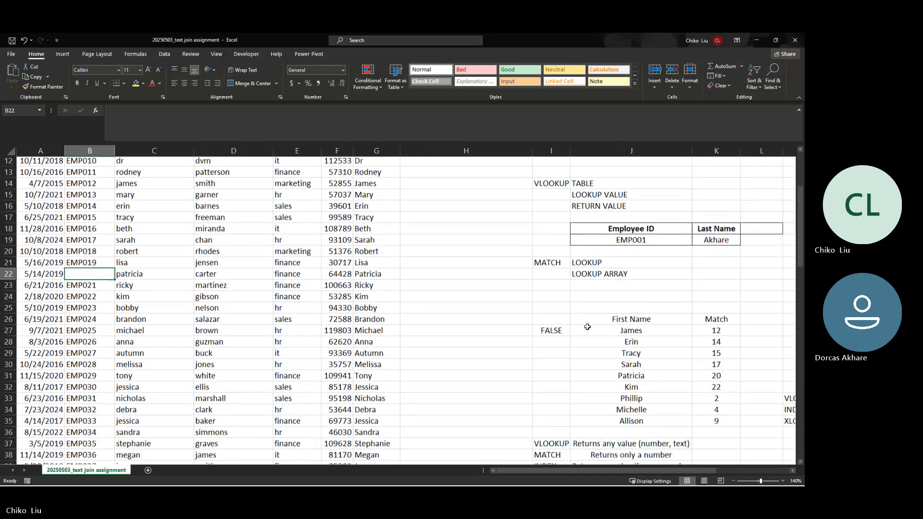
{"action": "scroll", "coordinate": [601, 356], "scroll_direction": "up", "scroll_amount": 3}
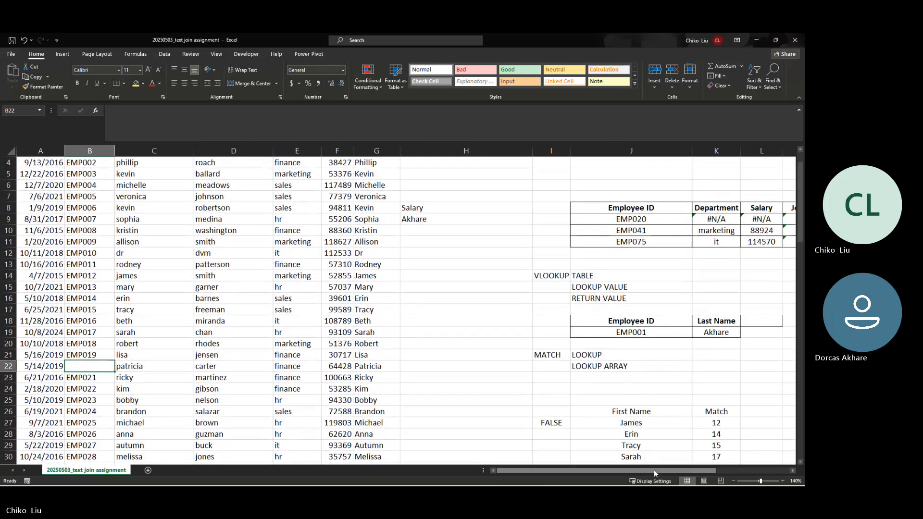
{"action": "left_click_drag", "start_coordinate": [653, 469], "coordinate": [623, 466]}
{"action": "key", "text": "ctrl+z"}
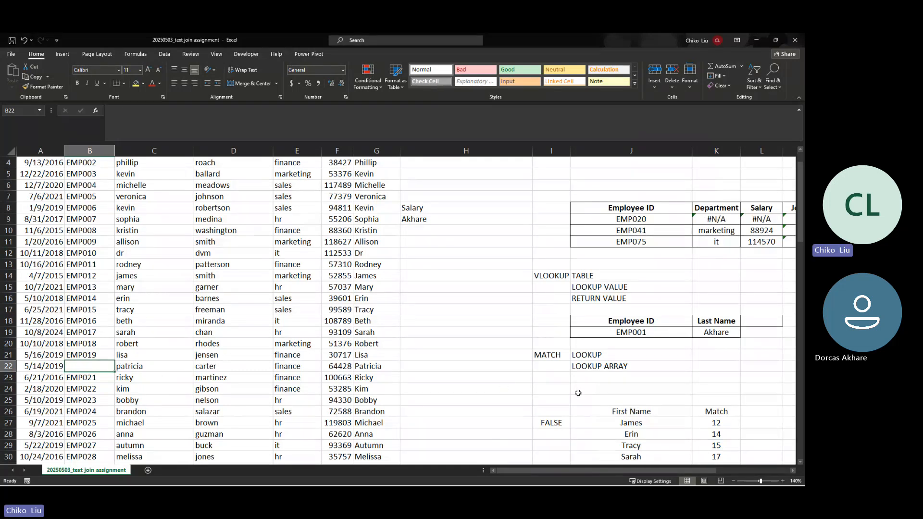
{"action": "scroll", "coordinate": [580, 391], "scroll_direction": "down", "scroll_amount": 11}
{"action": "left_click_drag", "start_coordinate": [637, 470], "coordinate": [711, 470]}
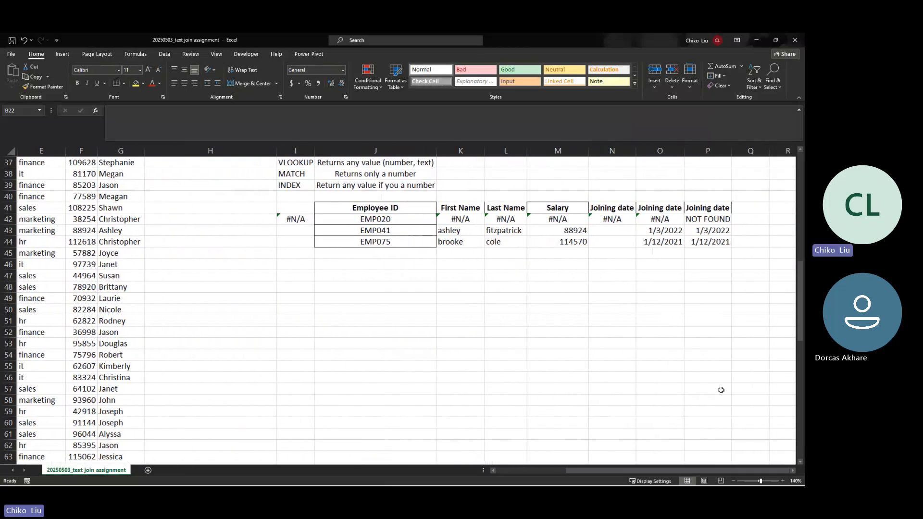
{"action": "left_click", "coordinate": [384, 220]}
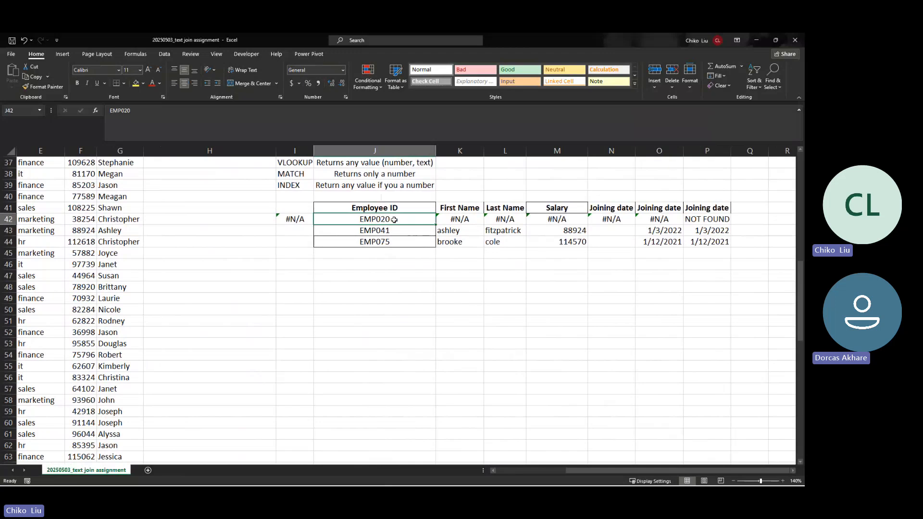
{"action": "left_click", "coordinate": [467, 220]}
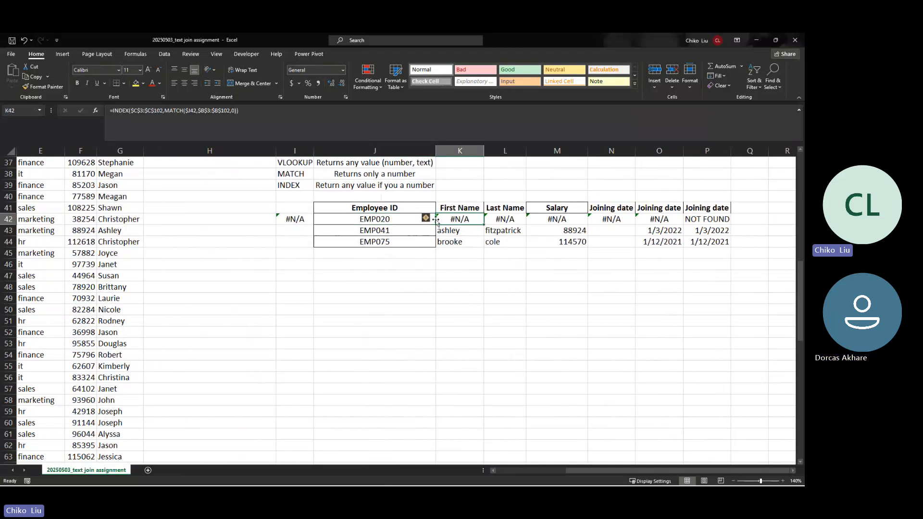
{"action": "left_click", "coordinate": [513, 221]}
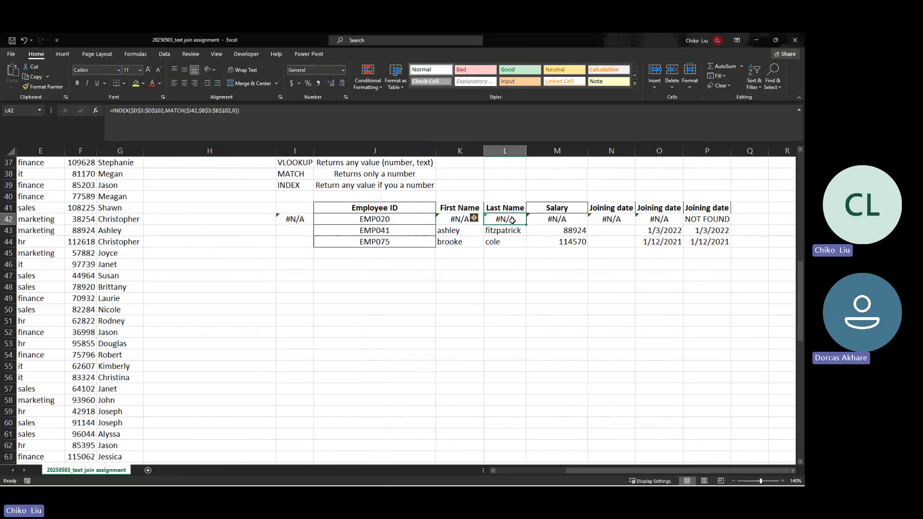
{"action": "left_click", "coordinate": [555, 221]}
{"action": "key", "text": "Right"}
{"action": "key", "text": "Right"}
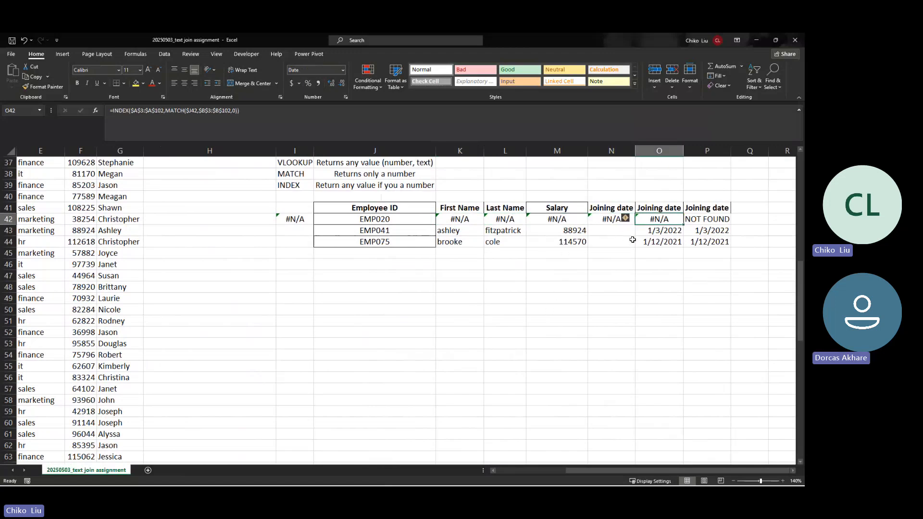
{"action": "left_click", "coordinate": [697, 220]}
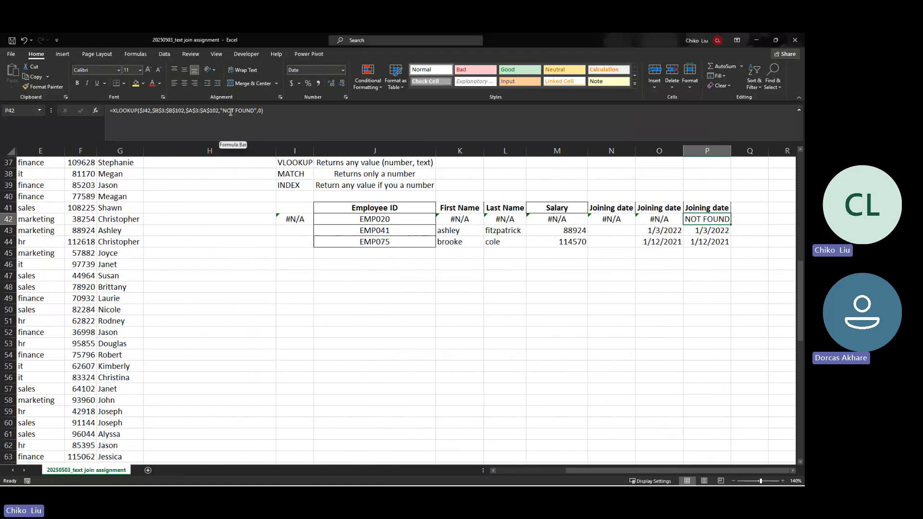
{"action": "left_click", "coordinate": [718, 230]}
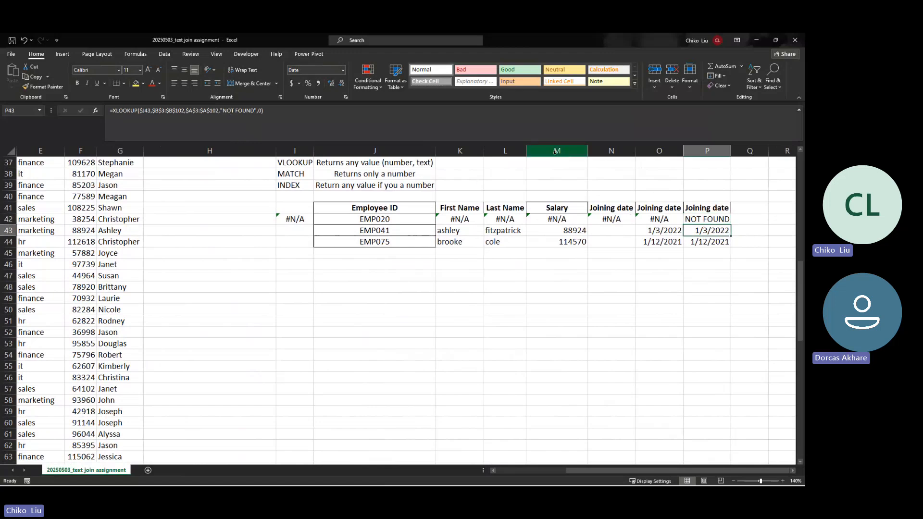
{"action": "key", "text": "Up"}
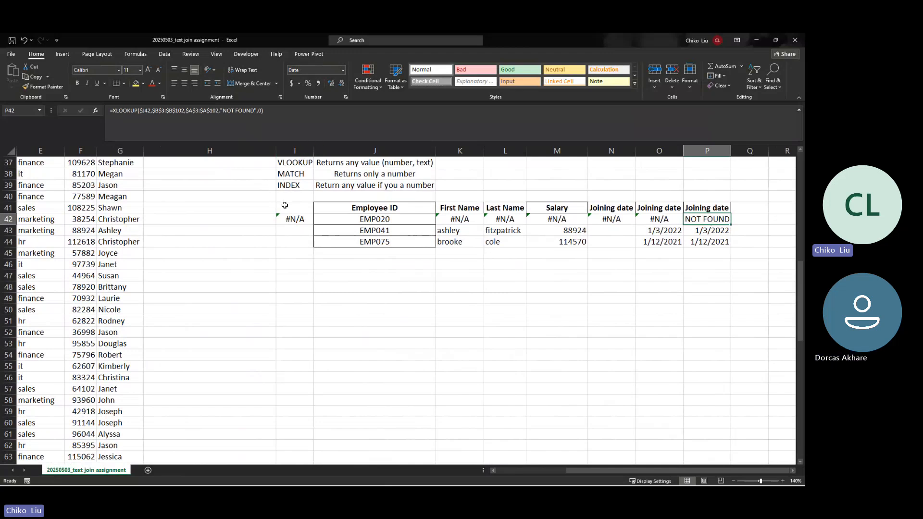
{"action": "scroll", "coordinate": [285, 205], "scroll_direction": "up", "scroll_amount": 2}
{"action": "scroll", "coordinate": [285, 205], "scroll_direction": "up", "scroll_amount": 10}
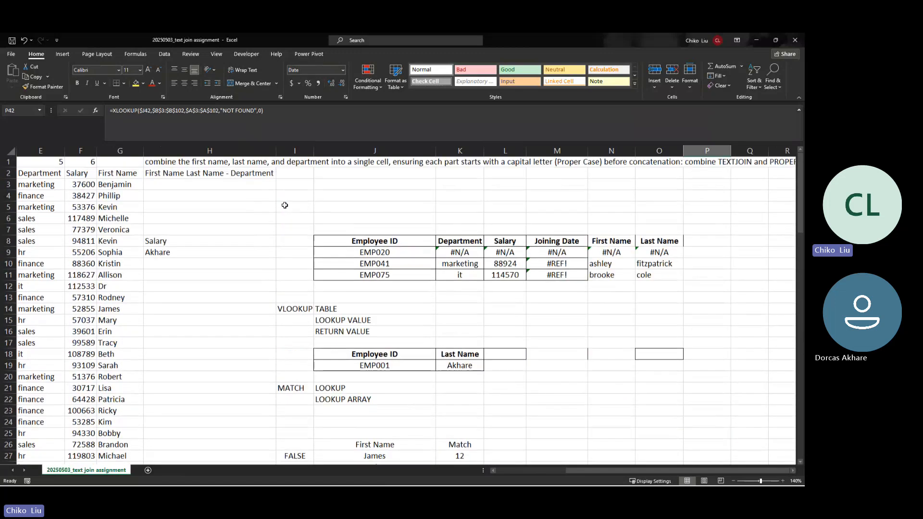
Step: Switch the returned field to First Name and look up employee EMP004
{"action": "left_click", "coordinate": [480, 372]}
{"action": "left_click", "coordinate": [469, 356]}
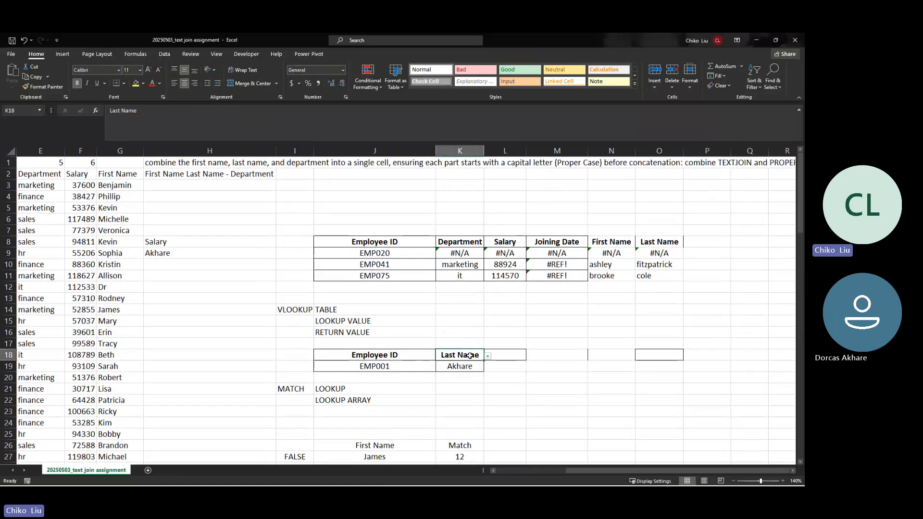
{"action": "left_click", "coordinate": [487, 356]}
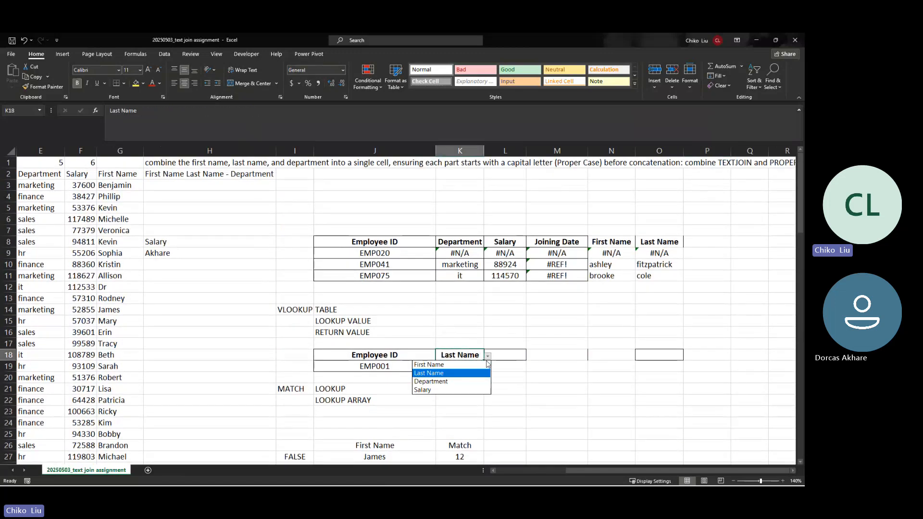
{"action": "left_click", "coordinate": [475, 369]}
{"action": "left_click", "coordinate": [424, 366]}
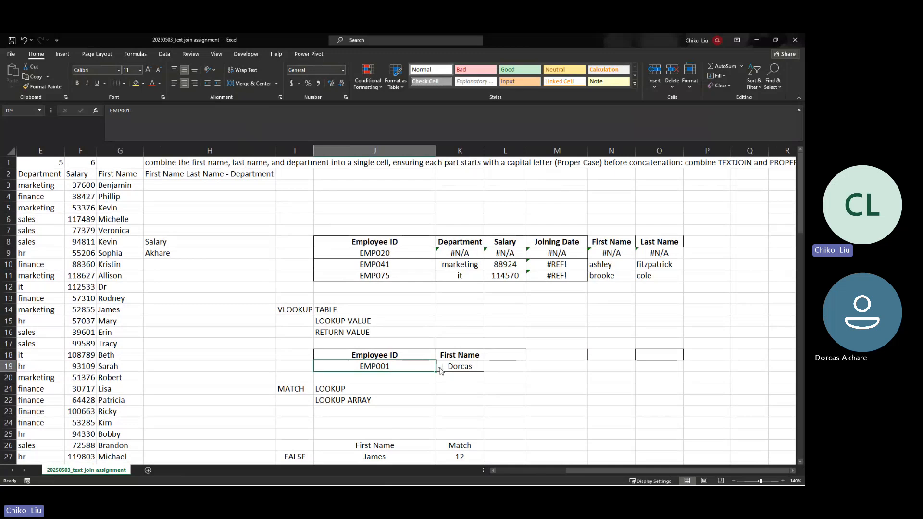
{"action": "left_click", "coordinate": [439, 368]}
{"action": "left_click", "coordinate": [399, 400]}
Step: Switch the returned field to Department and look up employee EMP006
{"action": "left_click", "coordinate": [465, 376]}
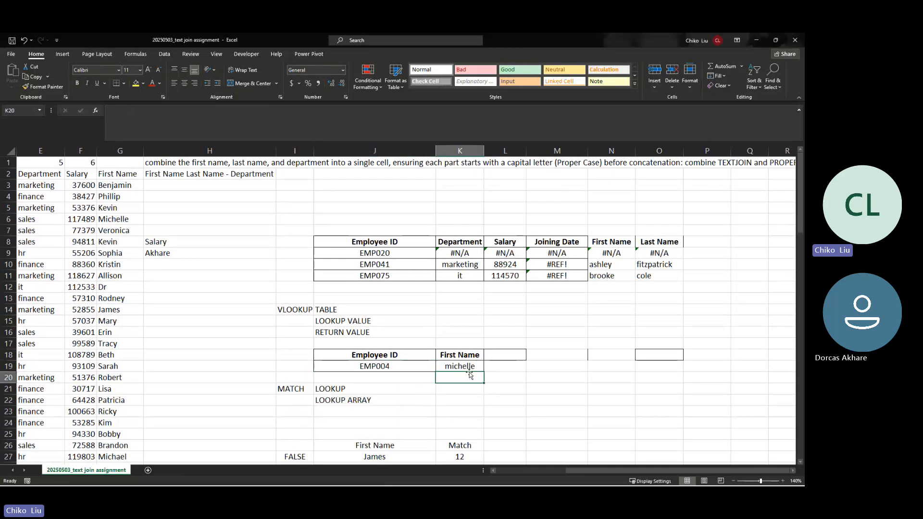
{"action": "left_click", "coordinate": [473, 357]}
{"action": "left_click", "coordinate": [487, 357]}
{"action": "left_click", "coordinate": [469, 376]}
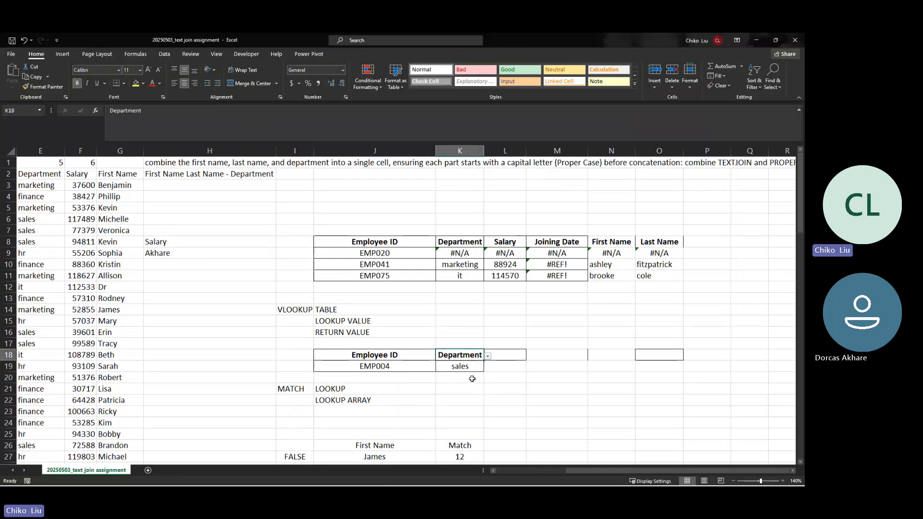
{"action": "left_click", "coordinate": [417, 365]}
{"action": "left_click", "coordinate": [440, 368]}
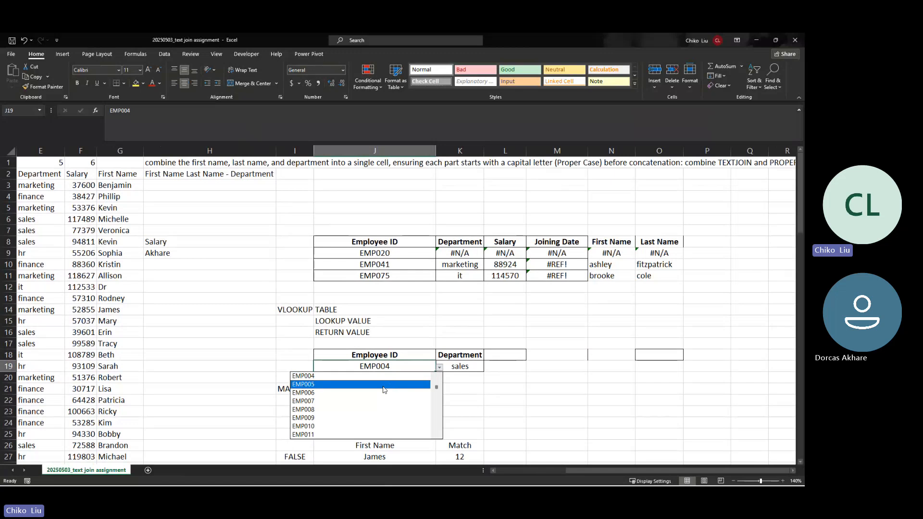
{"action": "left_click", "coordinate": [397, 394]}
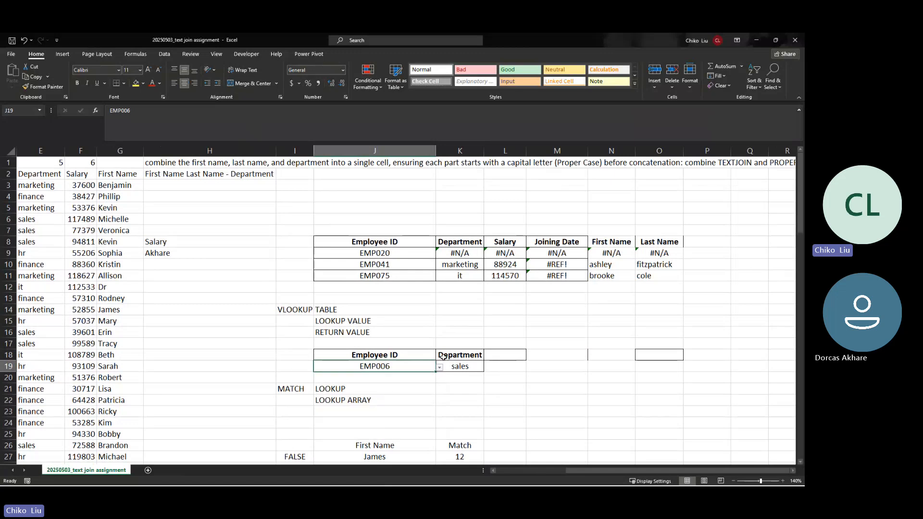
Step: Inspect the Department and Joining date VLOOKUPs and the First Name, Last Name and Salary INDEX/MATCH formulas
{"action": "scroll", "coordinate": [409, 406], "scroll_direction": "down", "scroll_amount": 15}
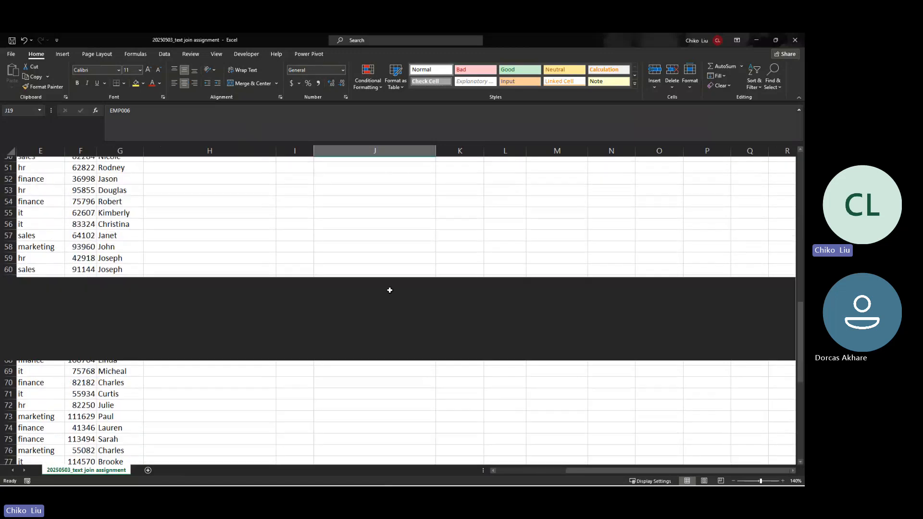
{"action": "scroll", "coordinate": [389, 289], "scroll_direction": "up", "scroll_amount": 8}
{"action": "scroll", "coordinate": [391, 288], "scroll_direction": "up", "scroll_amount": 9}
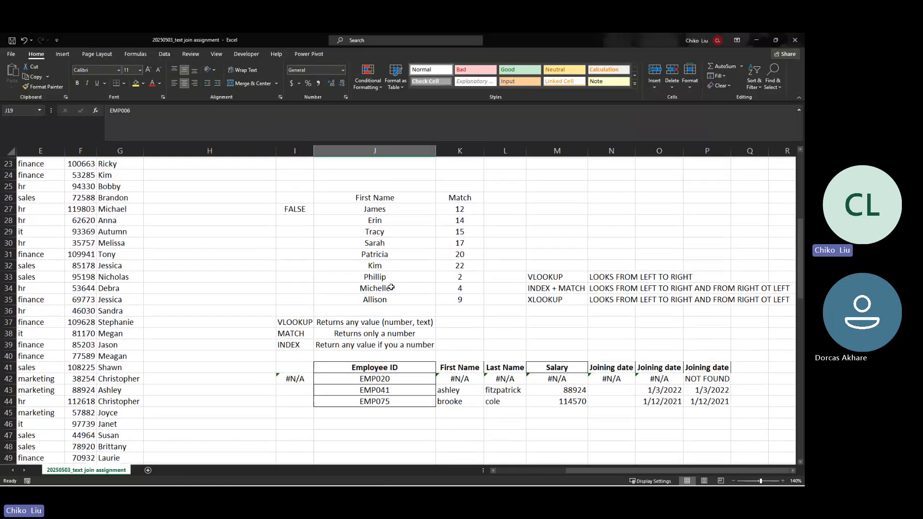
{"action": "left_click", "coordinate": [453, 368]}
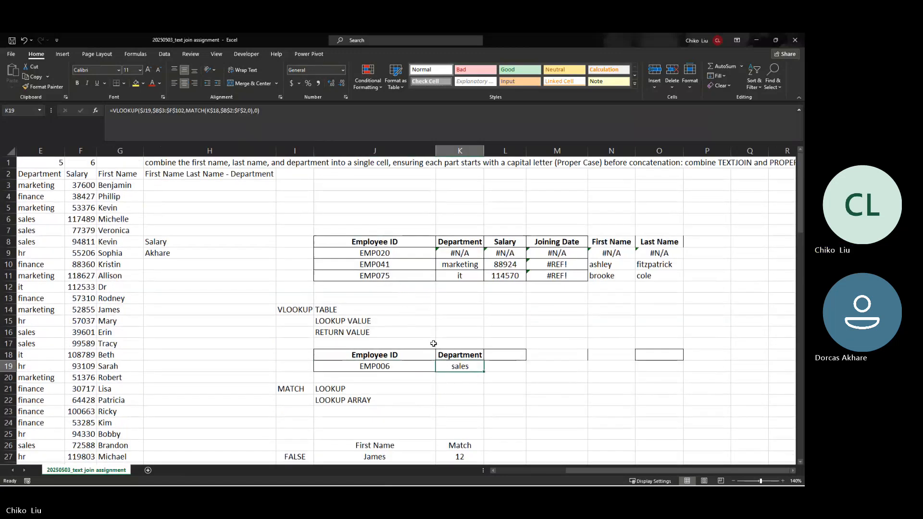
{"action": "scroll", "coordinate": [406, 316], "scroll_direction": "down", "scroll_amount": 8}
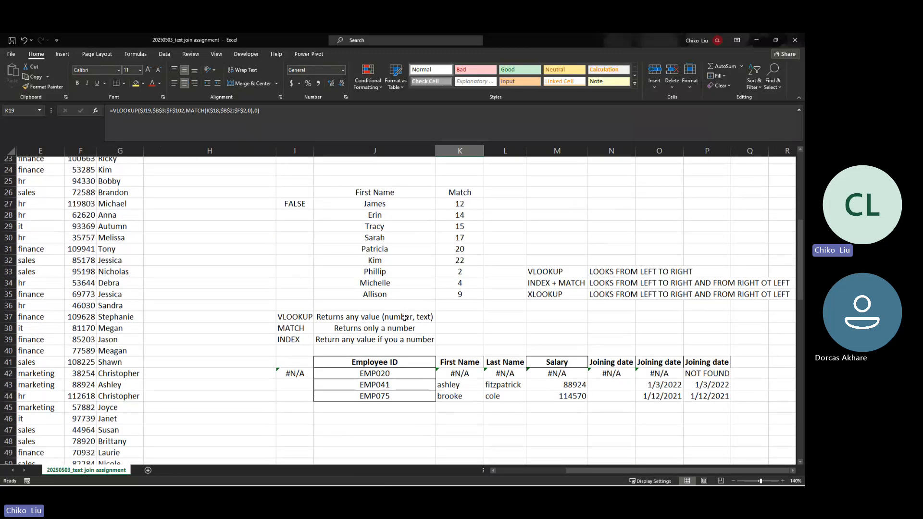
{"action": "left_click", "coordinate": [620, 357]}
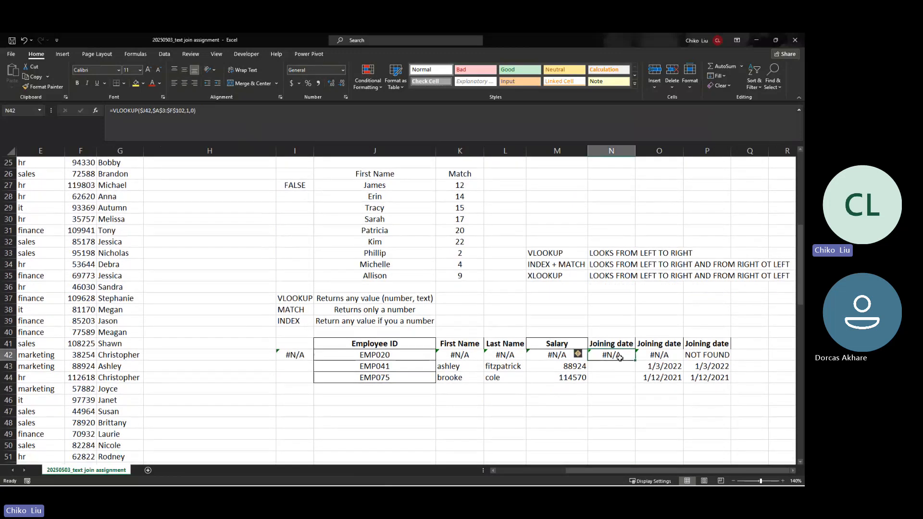
{"action": "left_click", "coordinate": [461, 355]}
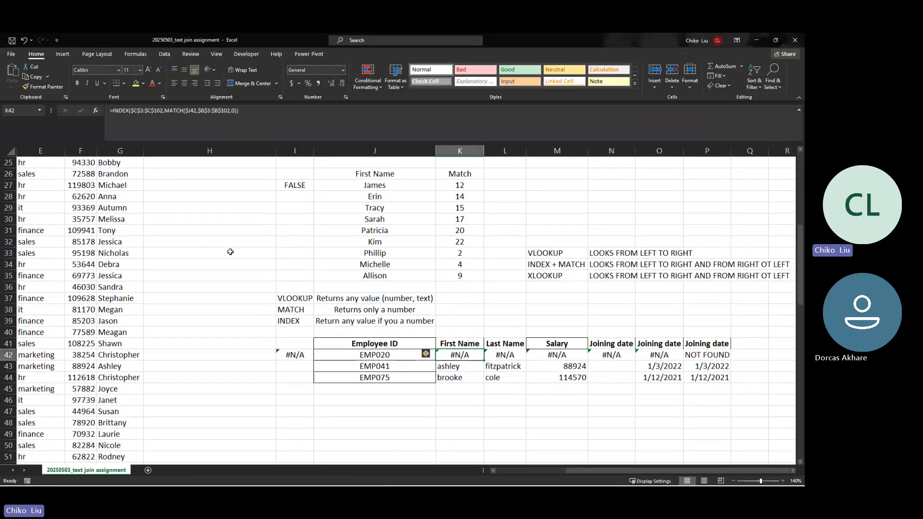
{"action": "left_click", "coordinate": [511, 355]}
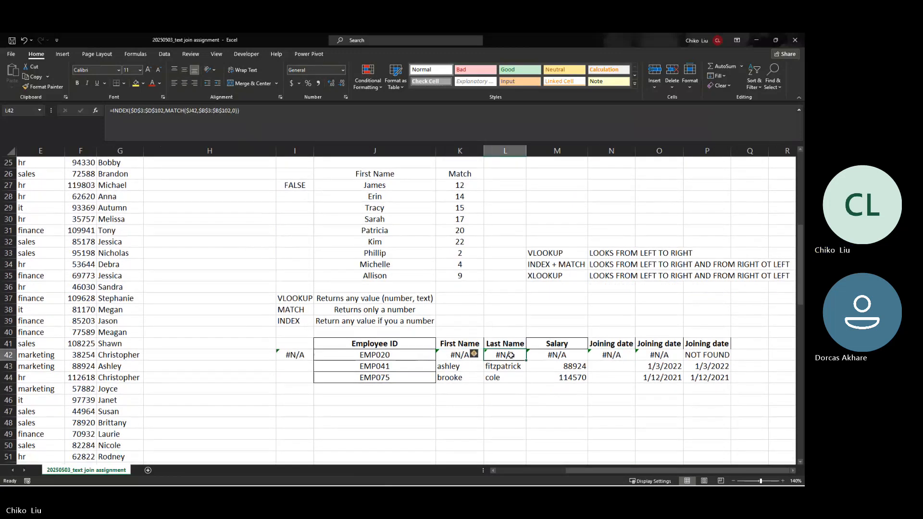
{"action": "left_click", "coordinate": [546, 356]}
{"action": "scroll", "coordinate": [551, 340], "scroll_direction": "up", "scroll_amount": 2}
{"action": "scroll", "coordinate": [551, 339], "scroll_direction": "up", "scroll_amount": 6}
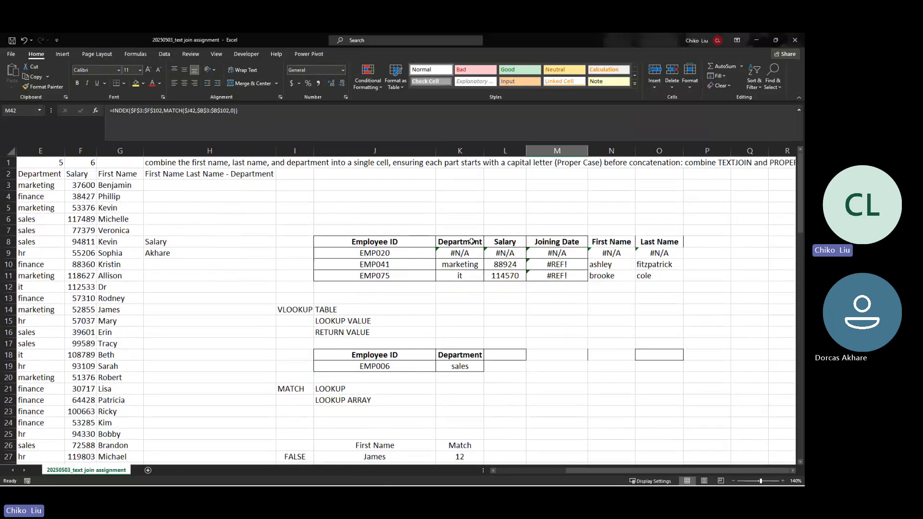
Step: Wrap K9's VLOOKUP in IFNA with a "NOT FOUND" fallback so EMP020 shows NOT FOUND
{"action": "left_click", "coordinate": [457, 253]}
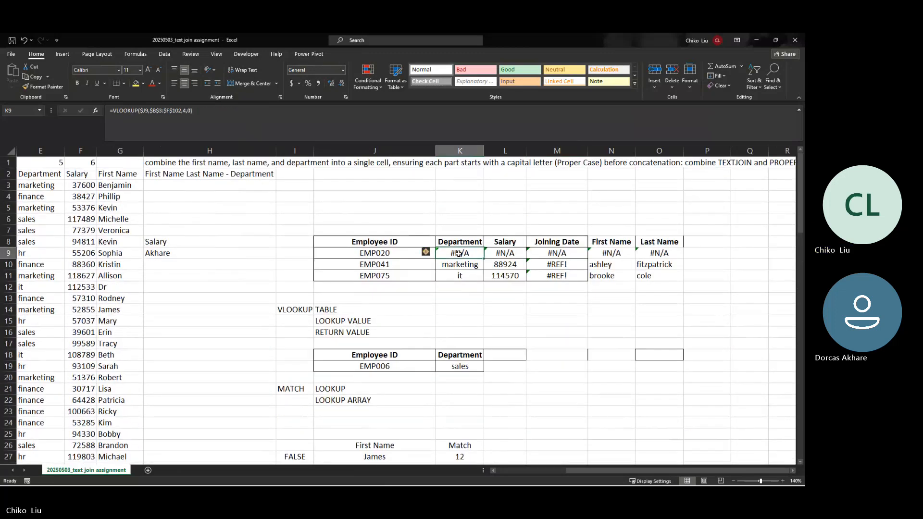
{"action": "left_click", "coordinate": [116, 110]}
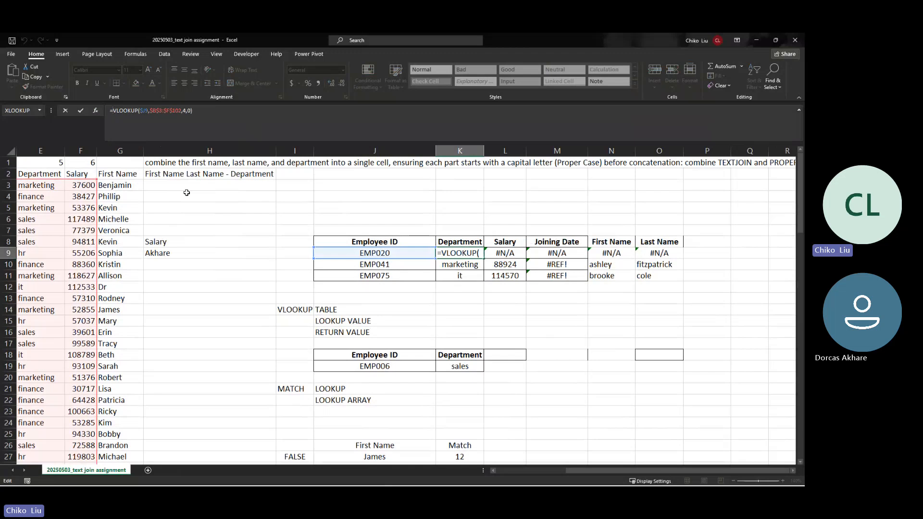
{"action": "type", "text": "IF"}
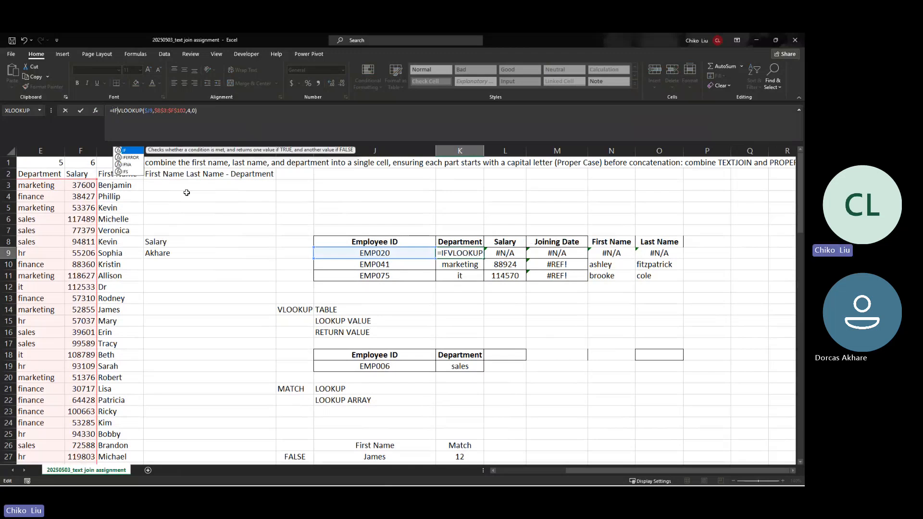
{"action": "key", "text": "Down"}
{"action": "key", "text": "Down"}
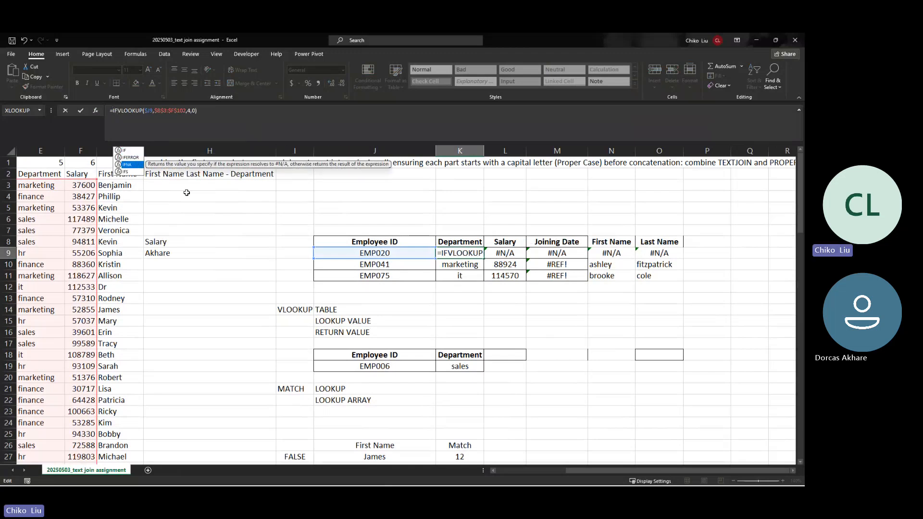
{"action": "key", "text": "Tab"}
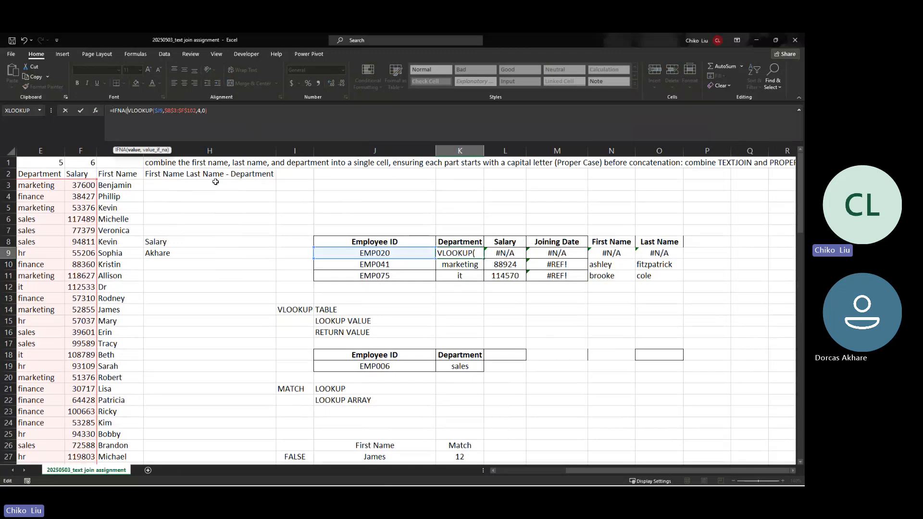
{"action": "left_click", "coordinate": [247, 114]}
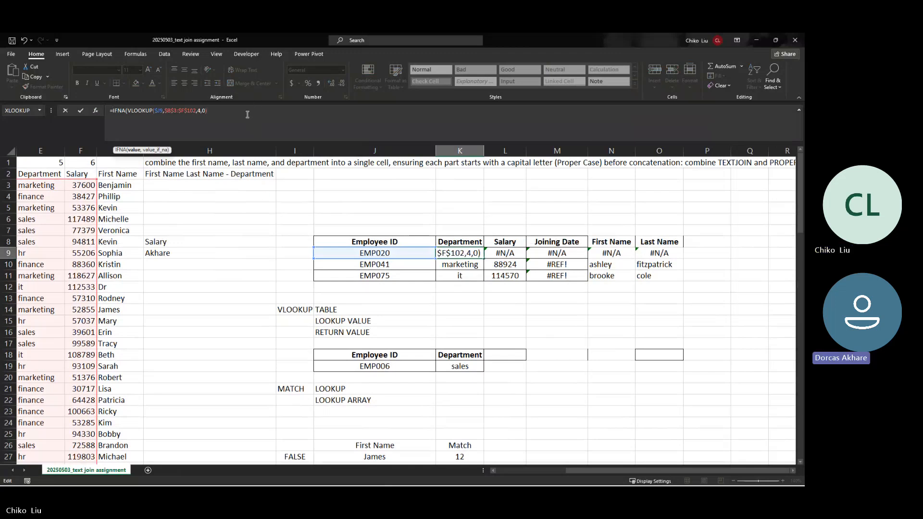
{"action": "type", "text": ",\"n"}
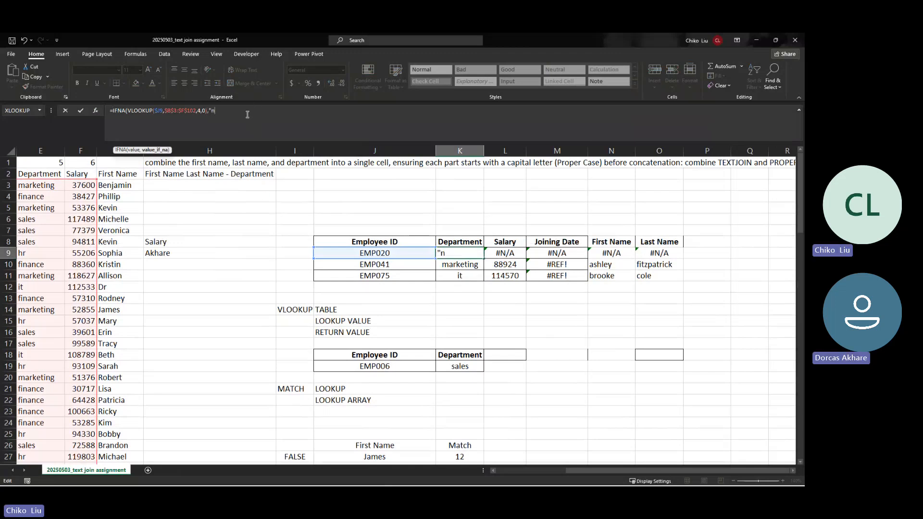
{"action": "key", "text": "BackSpace"}
{"action": "type", "text": "NOT F"}
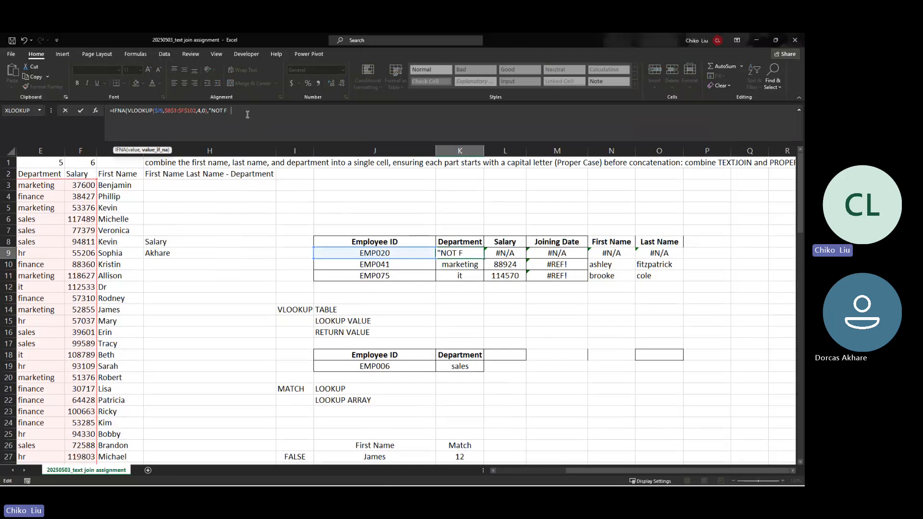
{"action": "type", "text": "OUND\")"}
{"action": "key", "text": "ctrl+Return"}
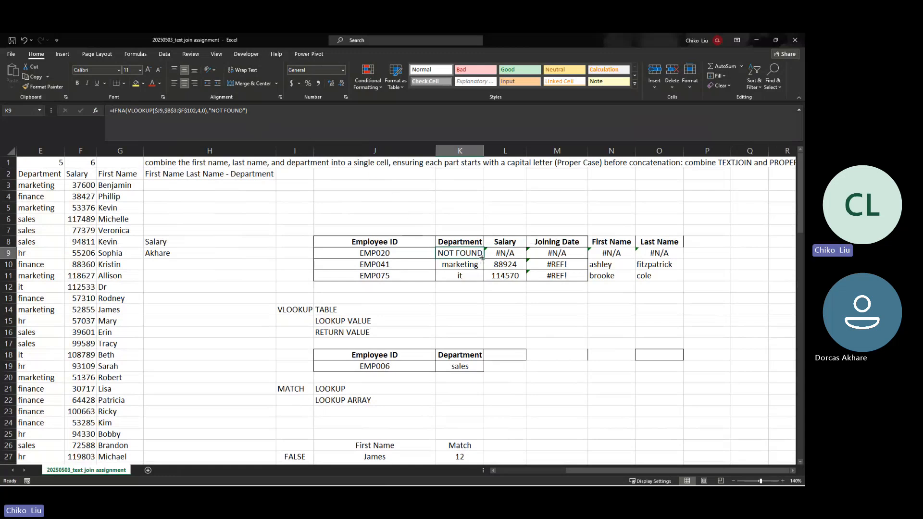
{"action": "left_click", "coordinate": [424, 365]}
Step: Empty J19 by choosing the blank entry from its Employee ID list
{"action": "left_click", "coordinate": [439, 368]}
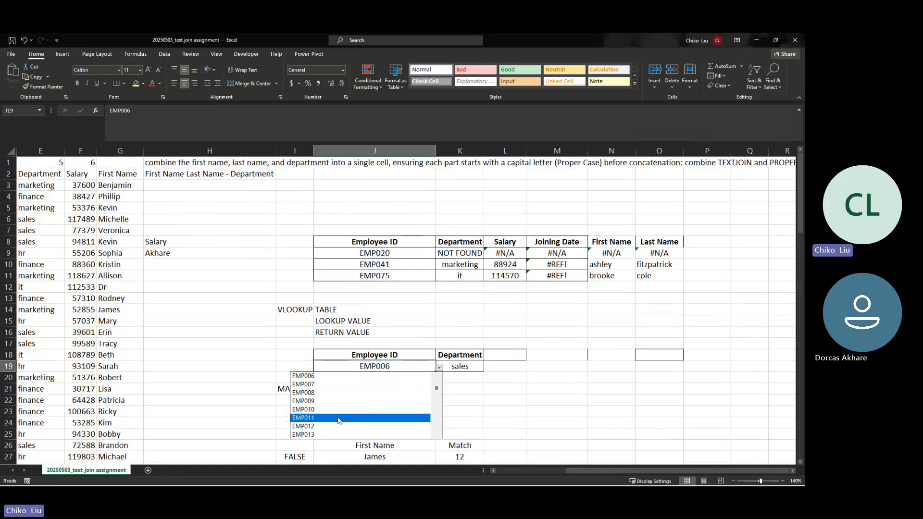
{"action": "key", "text": "Down"}
{"action": "key", "text": "Down"}
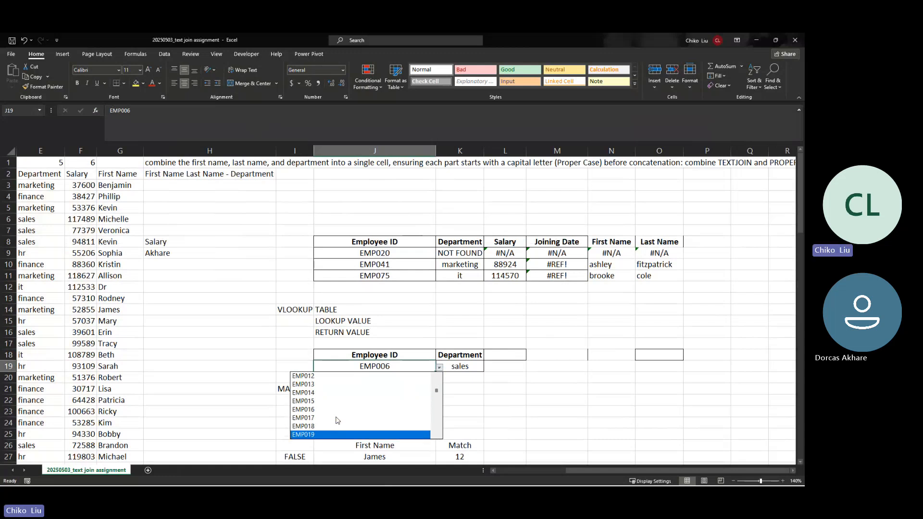
{"action": "key", "text": "Down"}
{"action": "key", "text": "Down"}
{"action": "key", "text": "Down"}
{"action": "key", "text": "Down"}
{"action": "key", "text": "Down"}
{"action": "key", "text": "Down"}
{"action": "key", "text": "Down"}
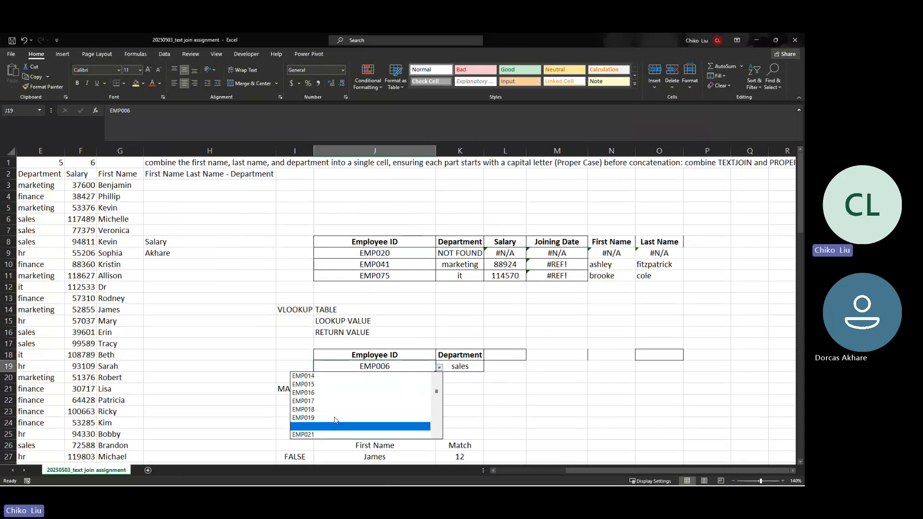
{"action": "key", "text": "Return"}
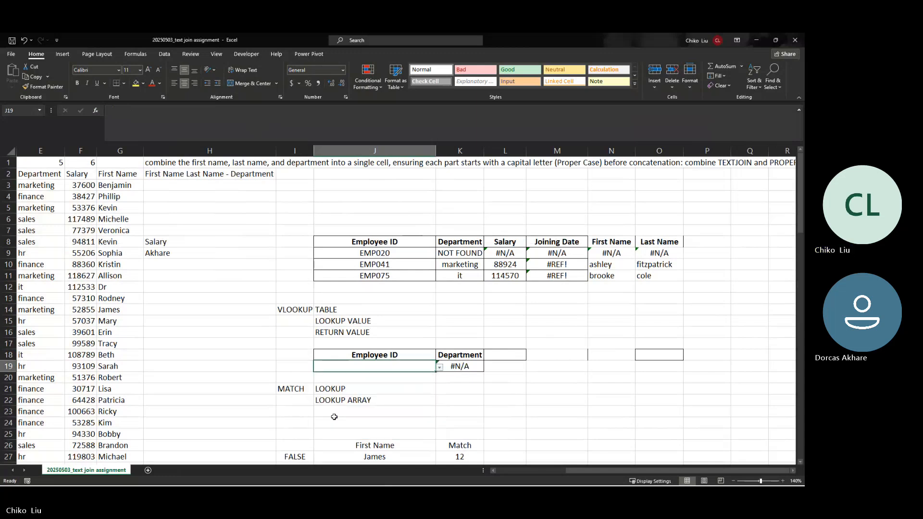
Step: Wrap K19's lookup formula in IFNA with a "NOT FOUND" fallback
{"action": "left_click", "coordinate": [444, 363]}
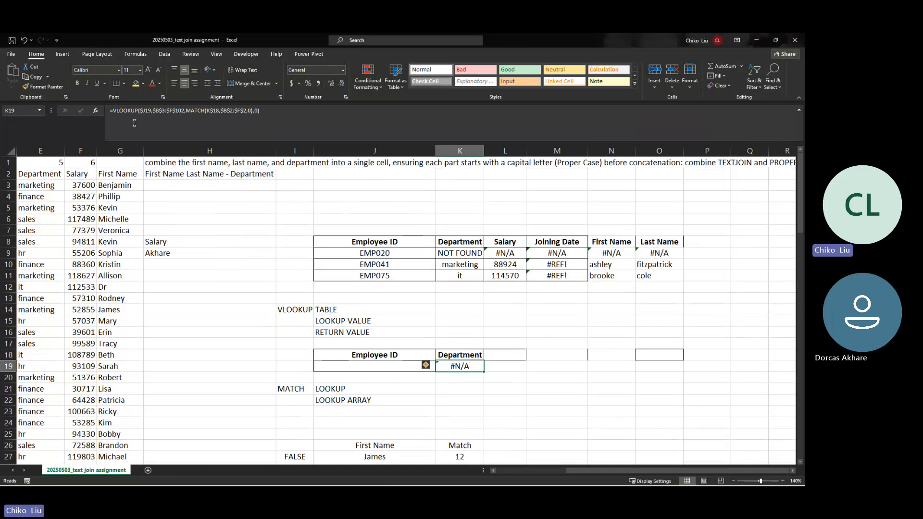
{"action": "left_click", "coordinate": [116, 110]}
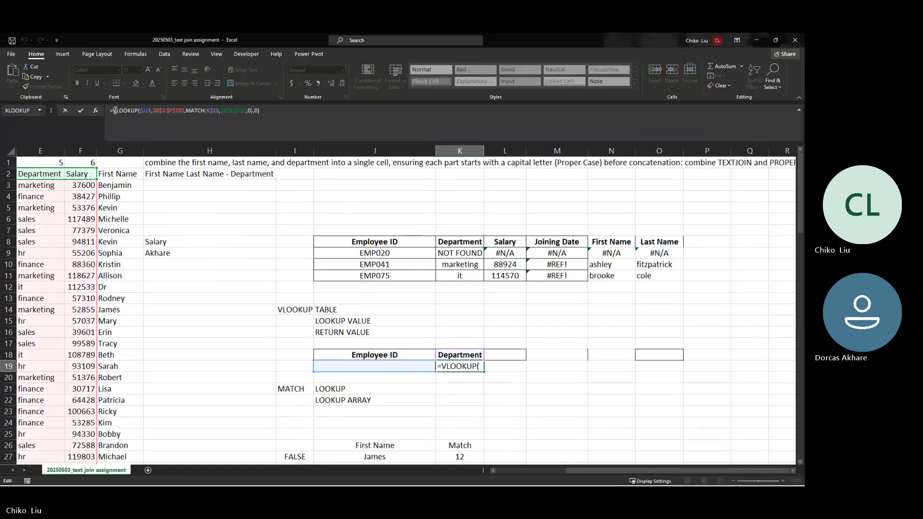
{"action": "type", "text": "IFNA("}
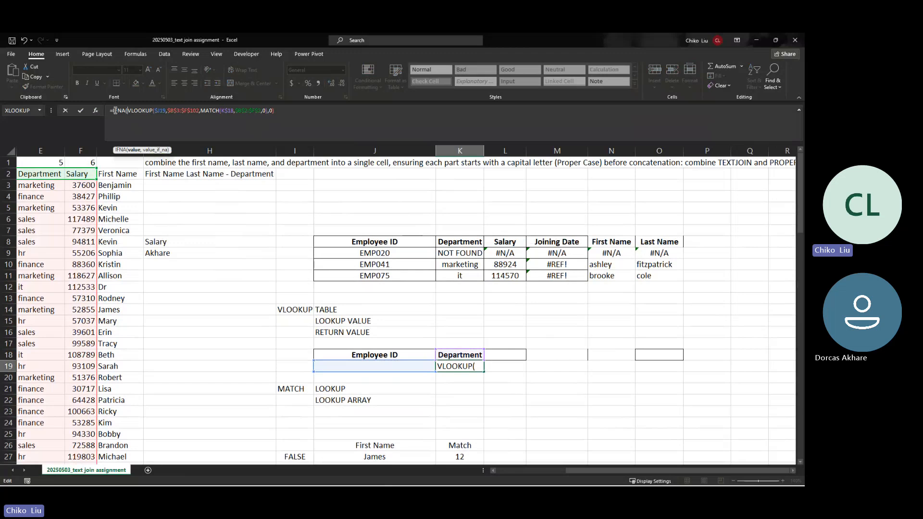
{"action": "key", "text": "End"}
{"action": "type", "text": ",\"NOT FOUND\""}
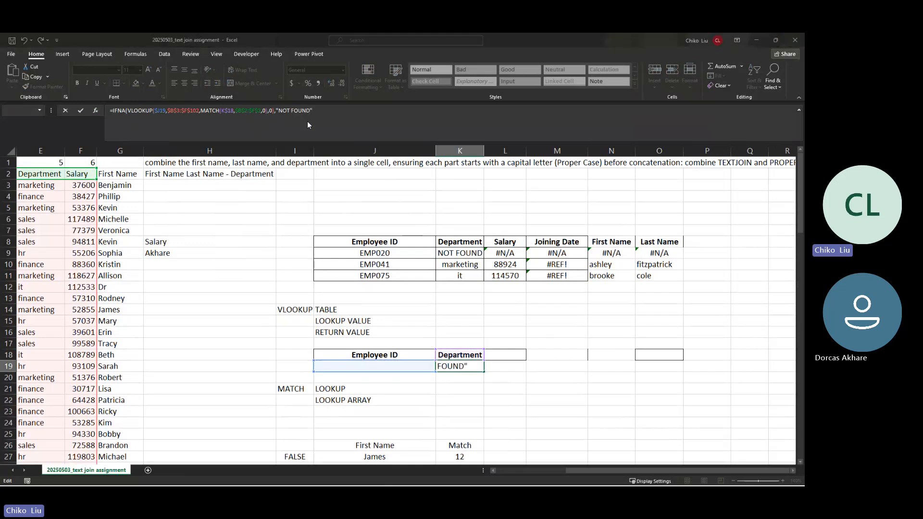
{"action": "key", "text": "Return"}
{"action": "key", "text": "Return"}
{"action": "key", "text": "Up"}
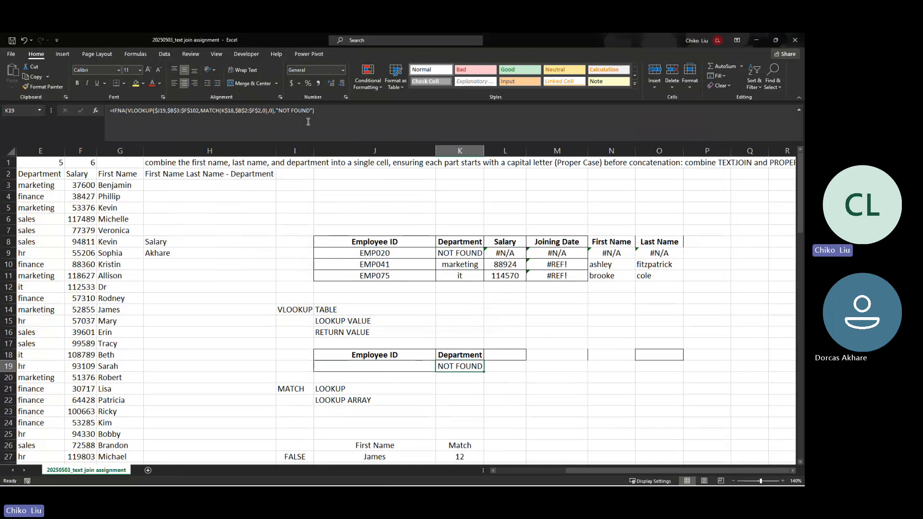
{"action": "left_click", "coordinate": [427, 363]}
Step: Set J19 to EMP021, then to EMP002, from its Employee ID list
{"action": "left_click", "coordinate": [440, 367]}
{"action": "left_click", "coordinate": [431, 382]}
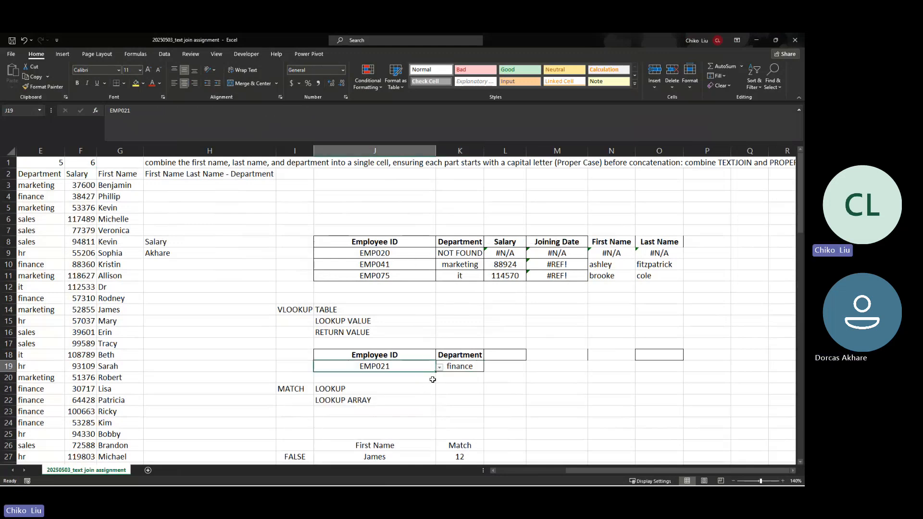
{"action": "left_click", "coordinate": [440, 368]}
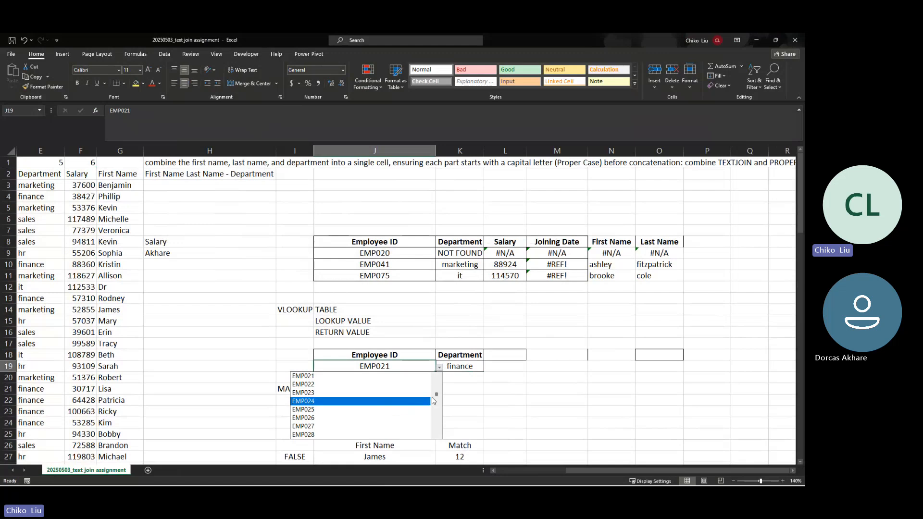
{"action": "left_click_drag", "start_coordinate": [436, 396], "coordinate": [435, 377]}
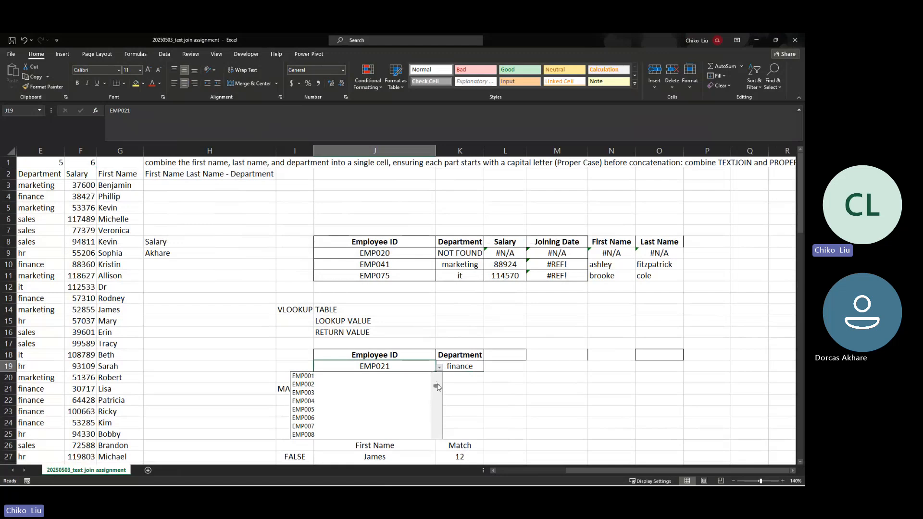
{"action": "left_click", "coordinate": [362, 384]}
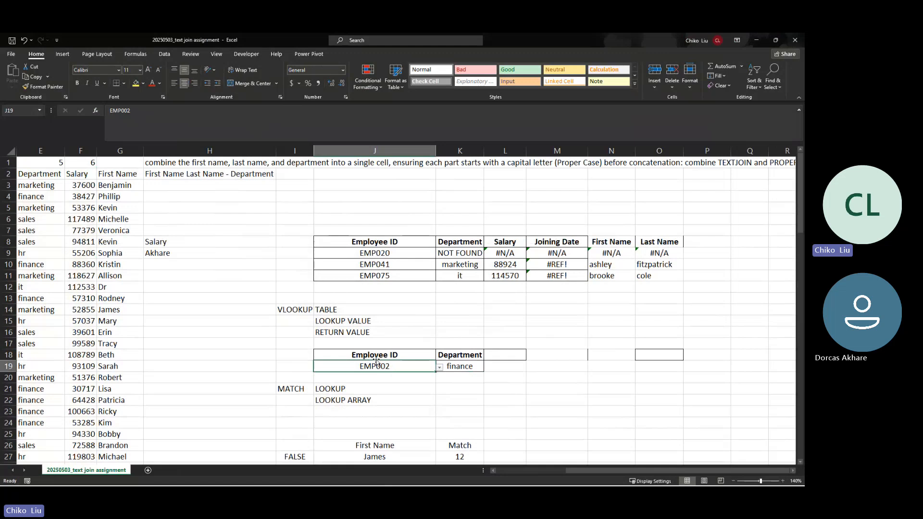
Step: Try entering EMP020 in J19 and cancel the validation error, keeping EMP002
{"action": "double_click", "coordinate": [393, 368]}
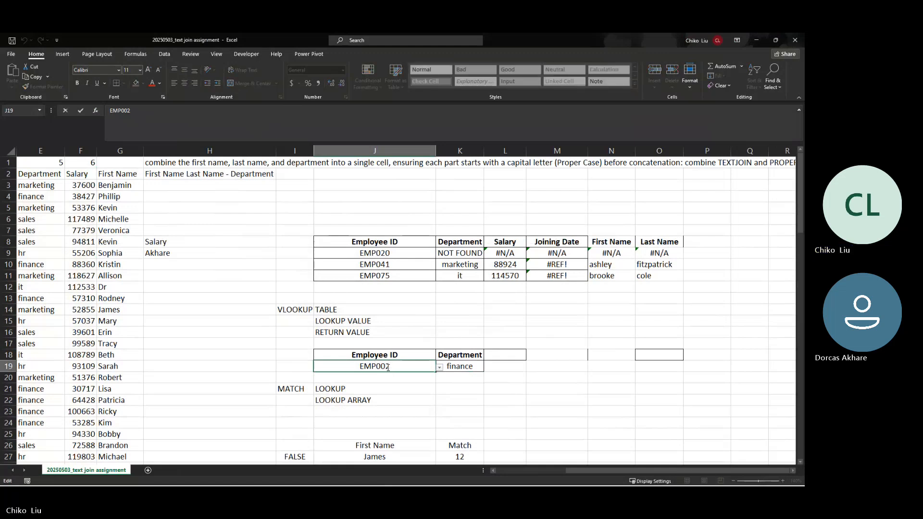
{"action": "left_click", "coordinate": [386, 368]}
{"action": "key", "text": "BackSpace"}
{"action": "type", "text": "0"}
{"action": "key", "text": "Return"}
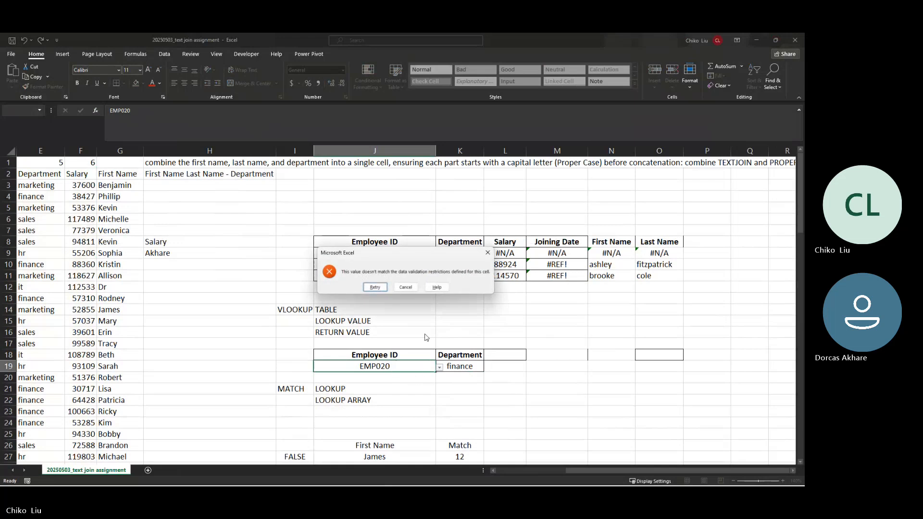
{"action": "left_click", "coordinate": [375, 287]}
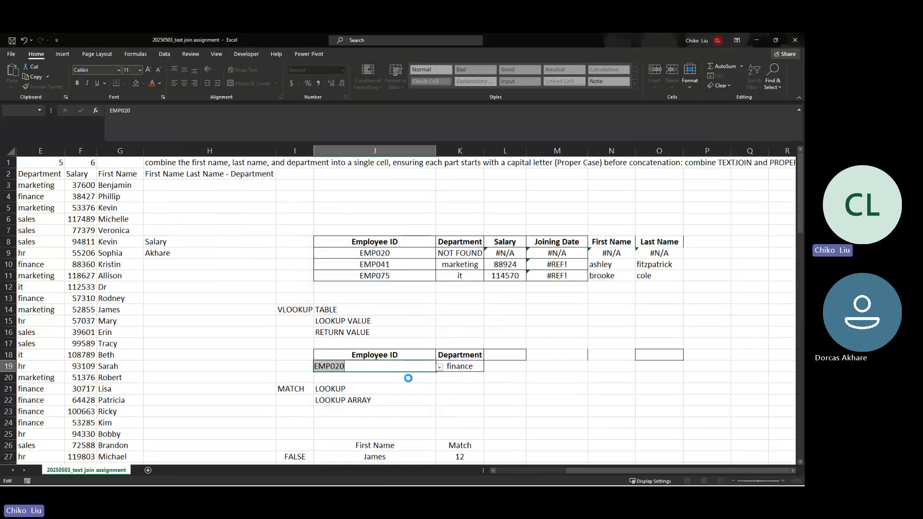
{"action": "left_click", "coordinate": [406, 378]}
{"action": "left_click", "coordinate": [406, 288]}
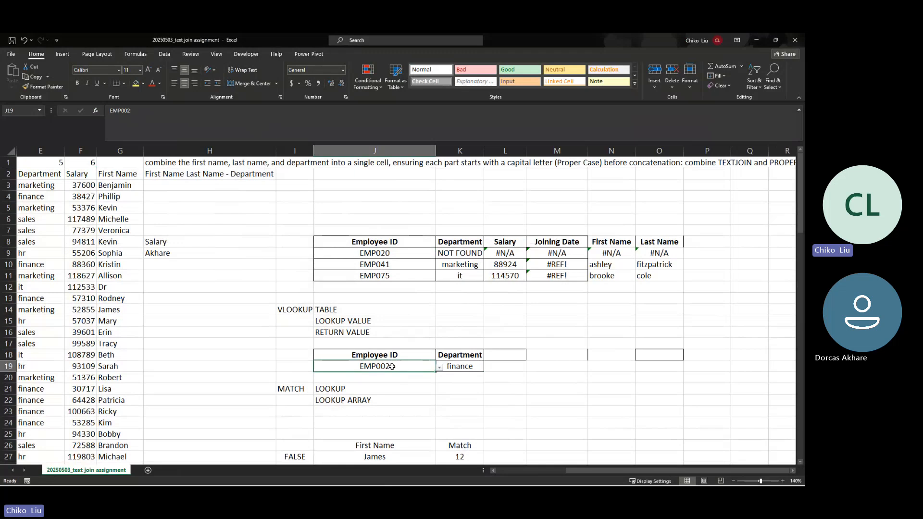
Step: Turn off J19's input message and set its error alert style to Information
{"action": "left_click", "coordinate": [159, 54]}
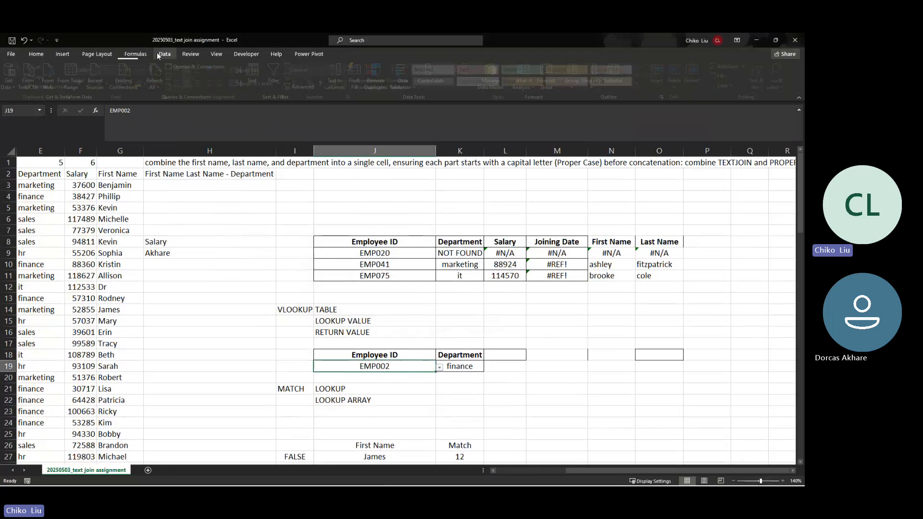
{"action": "left_click", "coordinate": [404, 80]}
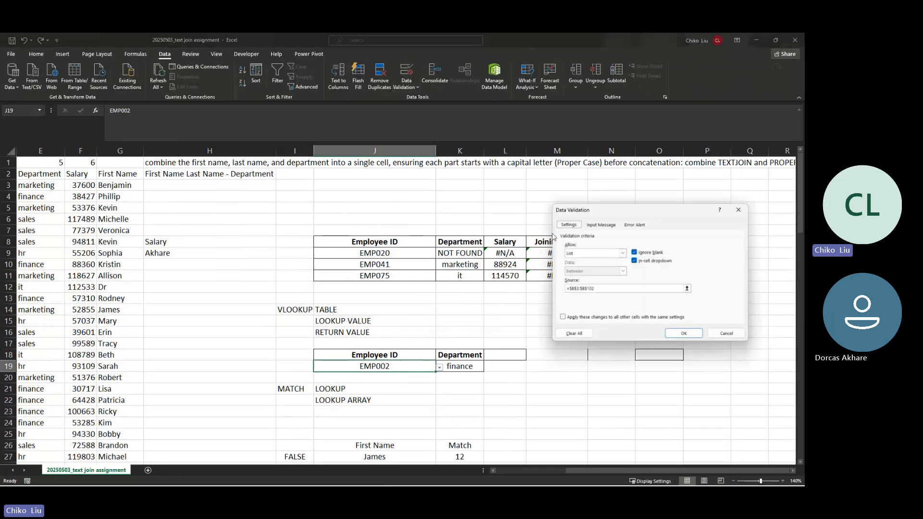
{"action": "left_click", "coordinate": [604, 225]}
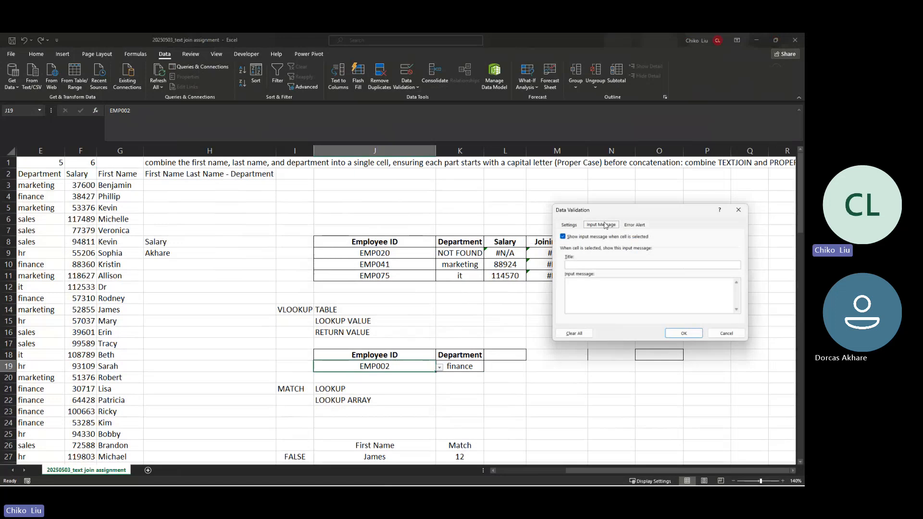
{"action": "left_click", "coordinate": [567, 225]}
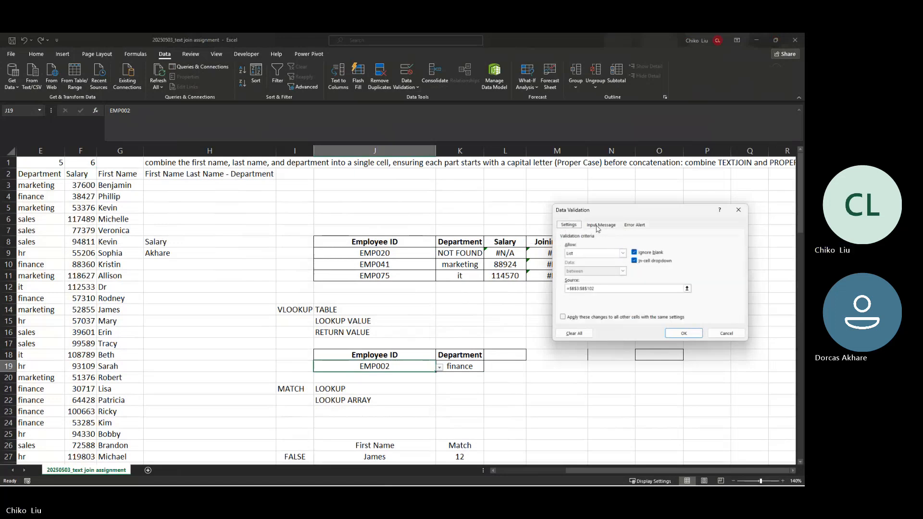
{"action": "left_click", "coordinate": [598, 227]}
{"action": "left_click", "coordinate": [563, 237]}
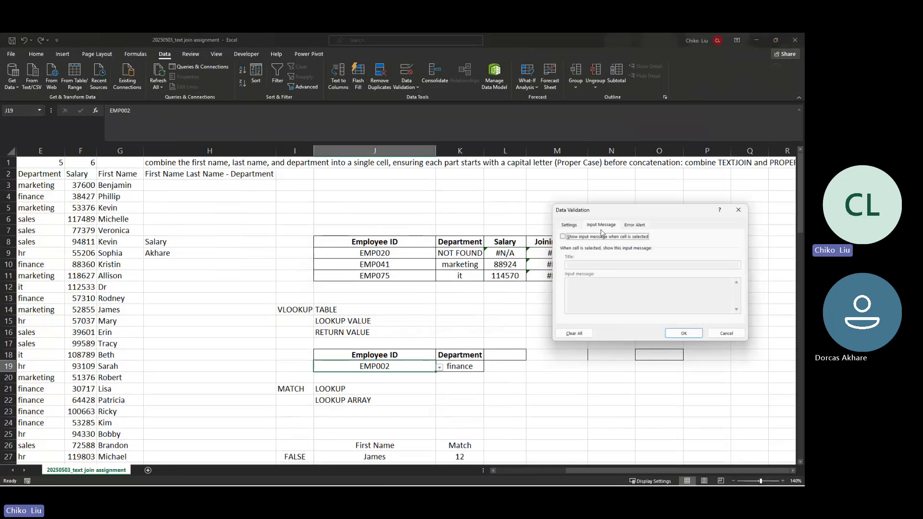
{"action": "left_click", "coordinate": [634, 225]}
{"action": "left_click", "coordinate": [602, 266]}
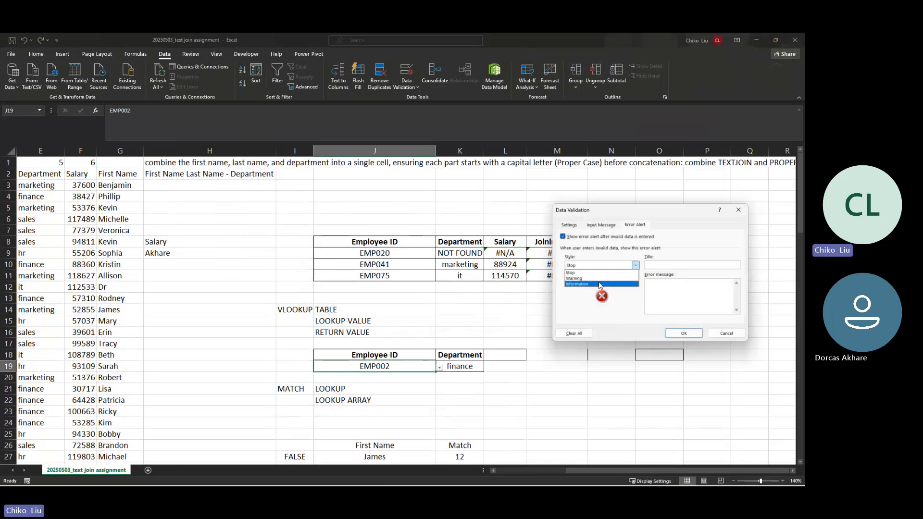
{"action": "left_click", "coordinate": [601, 284]}
{"action": "left_click", "coordinate": [683, 333]}
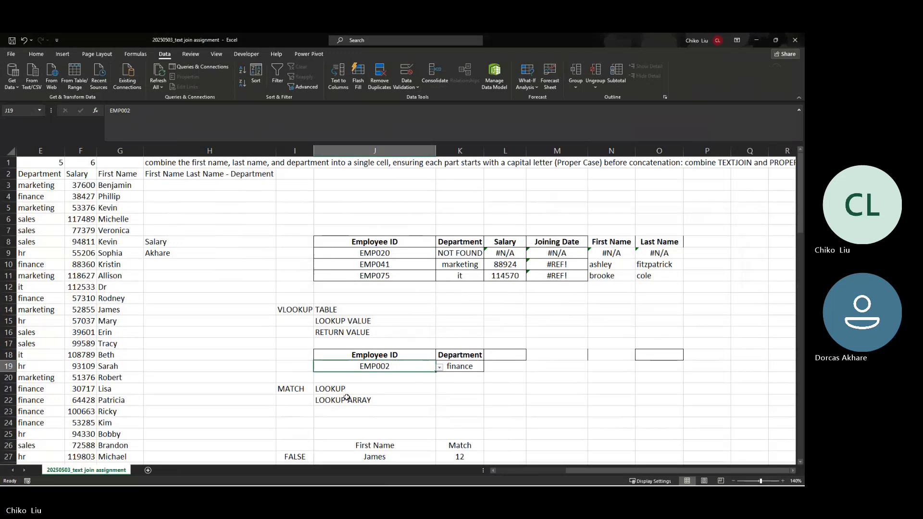
Step: Enter EMP020 in J19 past the information alert, then pick EMP001
{"action": "double_click", "coordinate": [385, 368]}
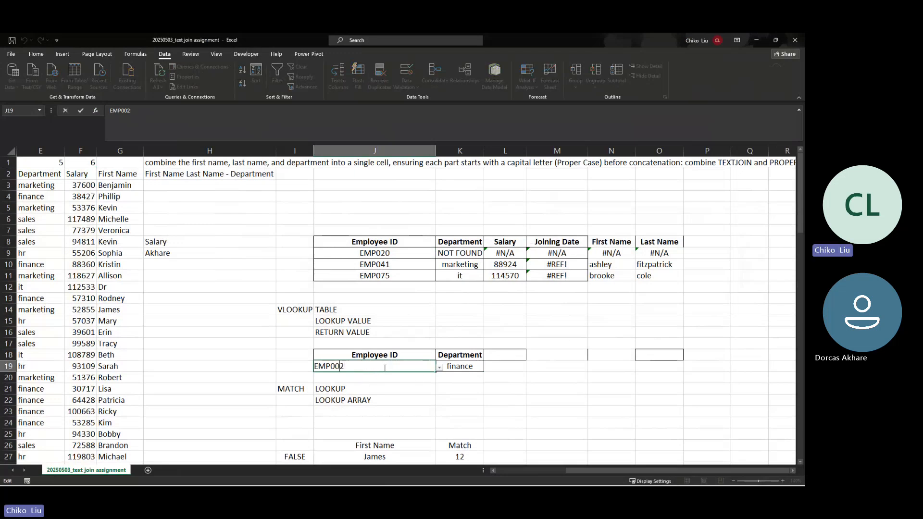
{"action": "key", "text": "BackSpace"}
{"action": "type", "text": "0"}
{"action": "key", "text": "Return"}
{"action": "left_click", "coordinate": [369, 289]}
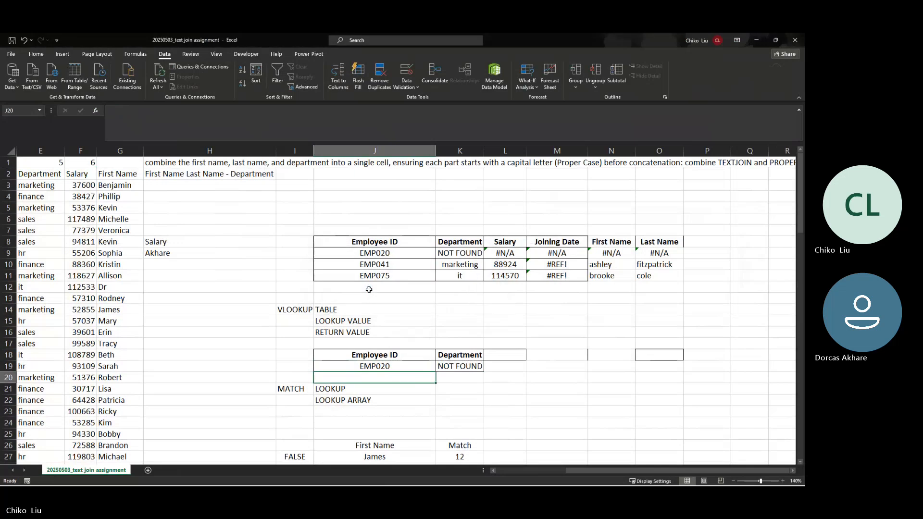
{"action": "left_click", "coordinate": [429, 367]}
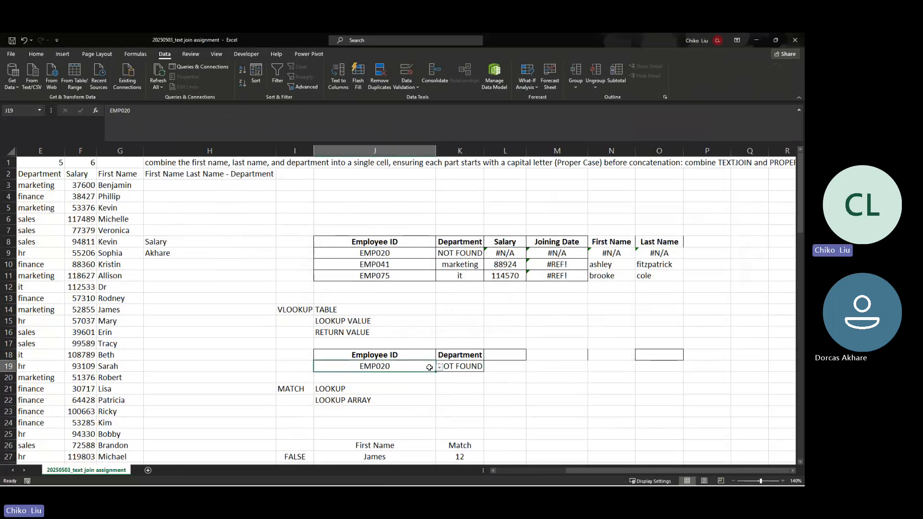
{"action": "left_click", "coordinate": [438, 368]}
{"action": "left_click", "coordinate": [415, 377]}
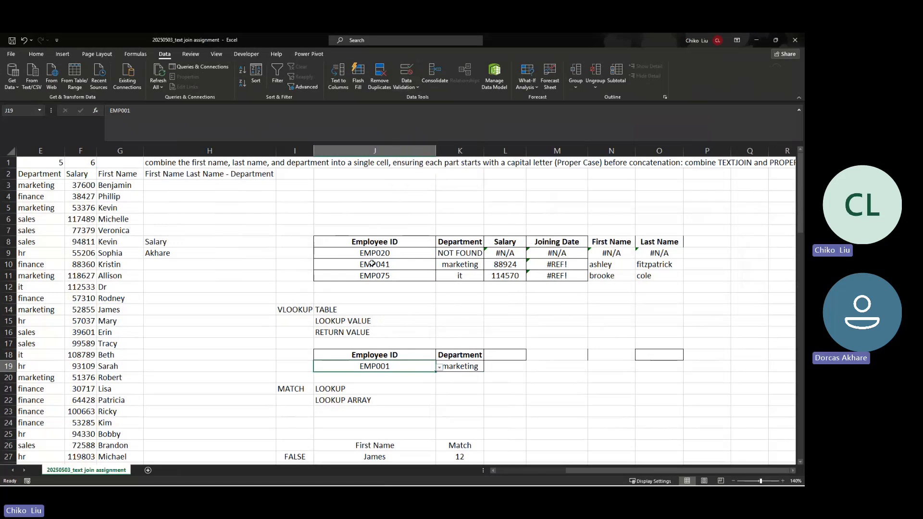
Step: Copy the EMP020 ID from J42 after checking P42's XLOOKUP formula
{"action": "scroll", "coordinate": [365, 276], "scroll_direction": "down", "scroll_amount": 10}
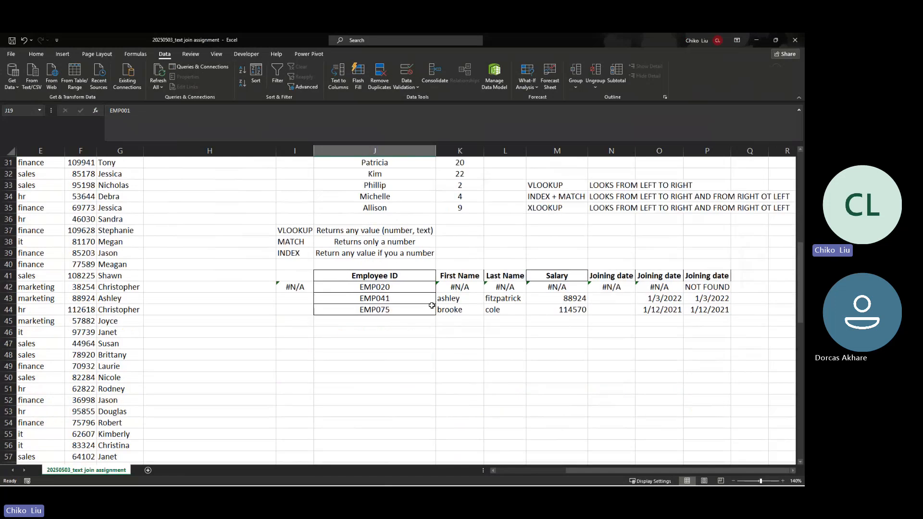
{"action": "left_click", "coordinate": [692, 289]}
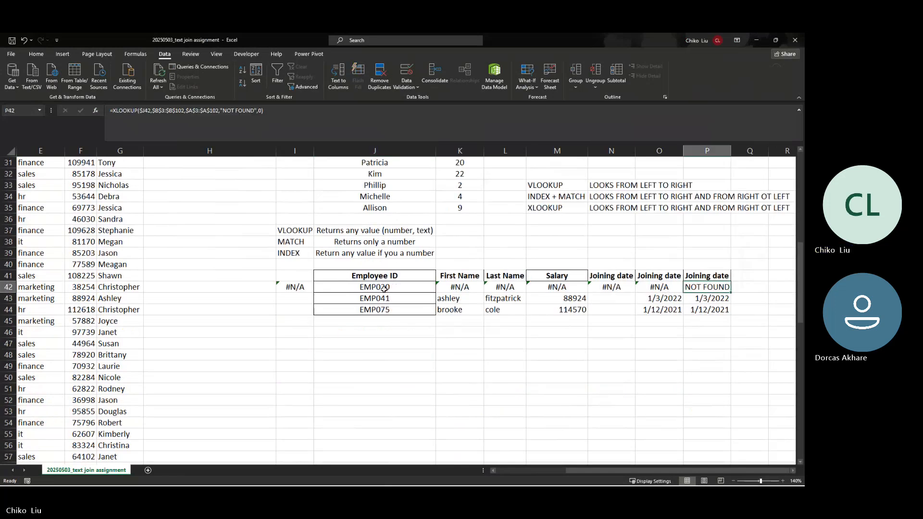
{"action": "left_click", "coordinate": [362, 290]}
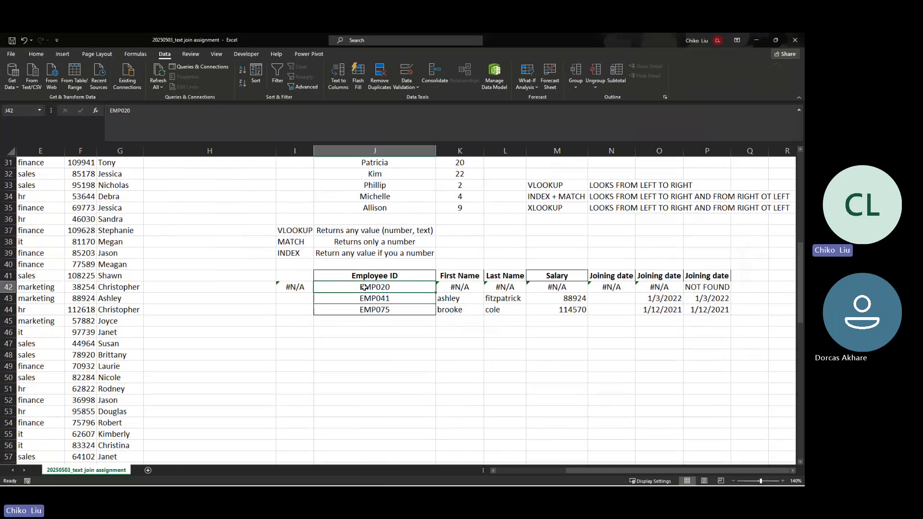
{"action": "scroll", "coordinate": [363, 288], "scroll_direction": "up", "scroll_amount": 1}
{"action": "key", "text": "ctrl+c"}
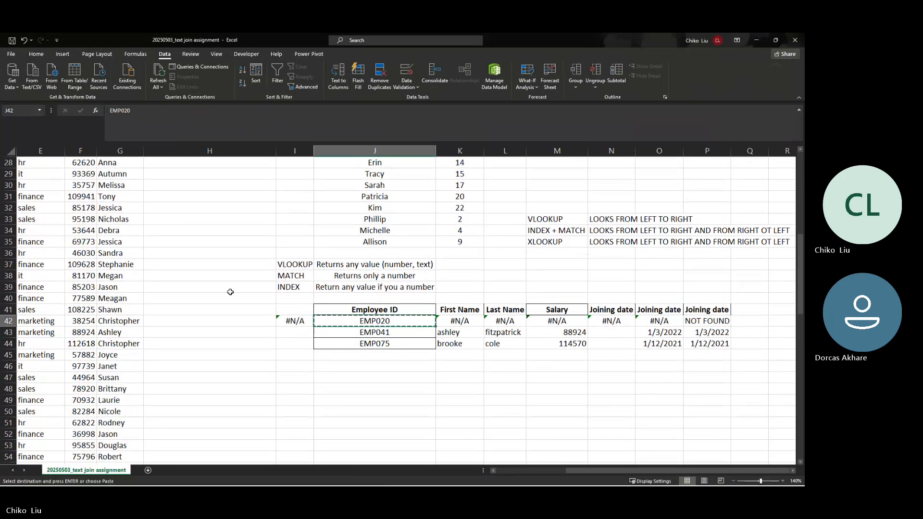
Step: Paste EMP020 into the blank Employee ID cell B22
{"action": "left_click", "coordinate": [134, 319]}
{"action": "key", "text": "Left"}
{"action": "key", "text": "Left"}
{"action": "key", "text": "Left"}
{"action": "key", "text": "Left"}
{"action": "key", "text": "Left"}
{"action": "key", "text": "Left"}
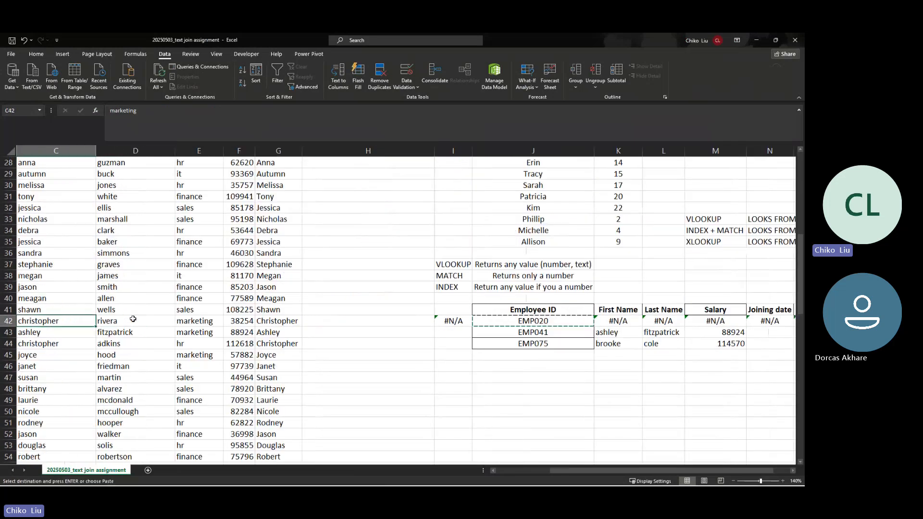
{"action": "key", "text": "Down"}
{"action": "key", "text": "Right"}
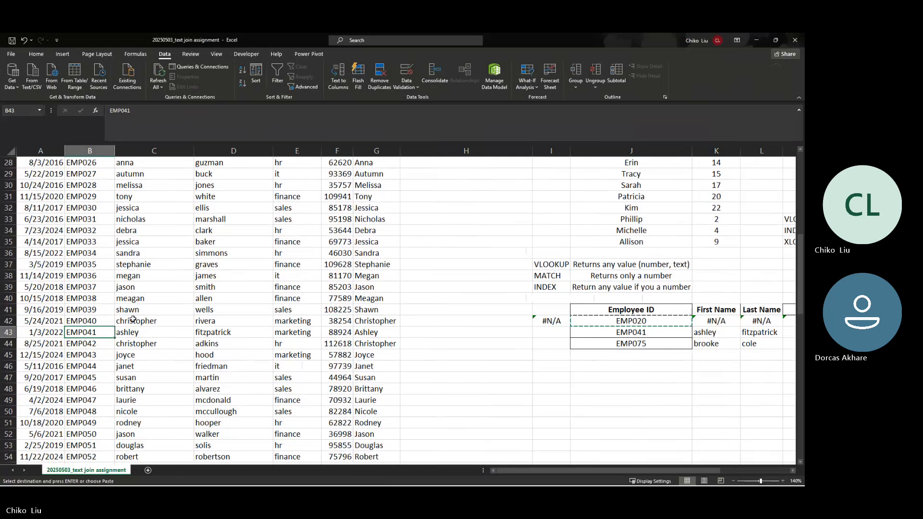
{"action": "key", "text": "ctrl+Down"}
{"action": "key", "text": "ctrl+Up"}
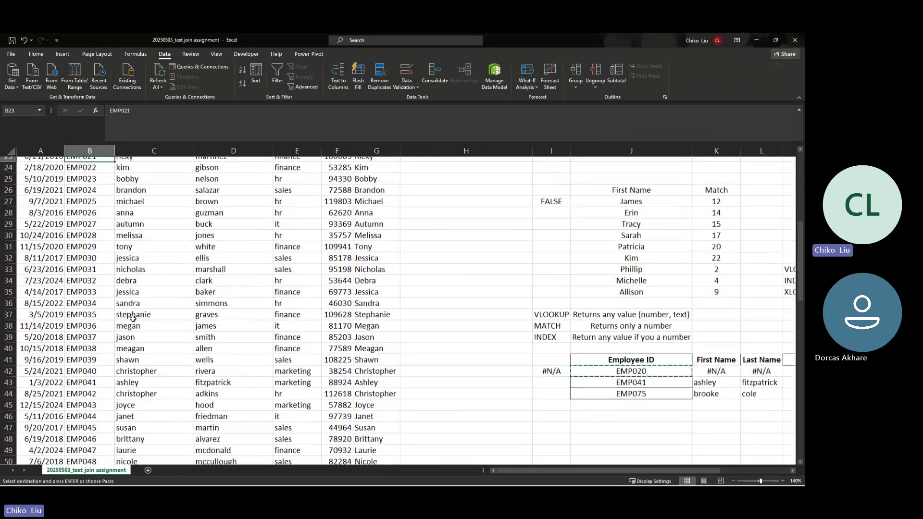
{"action": "key", "text": "Up"}
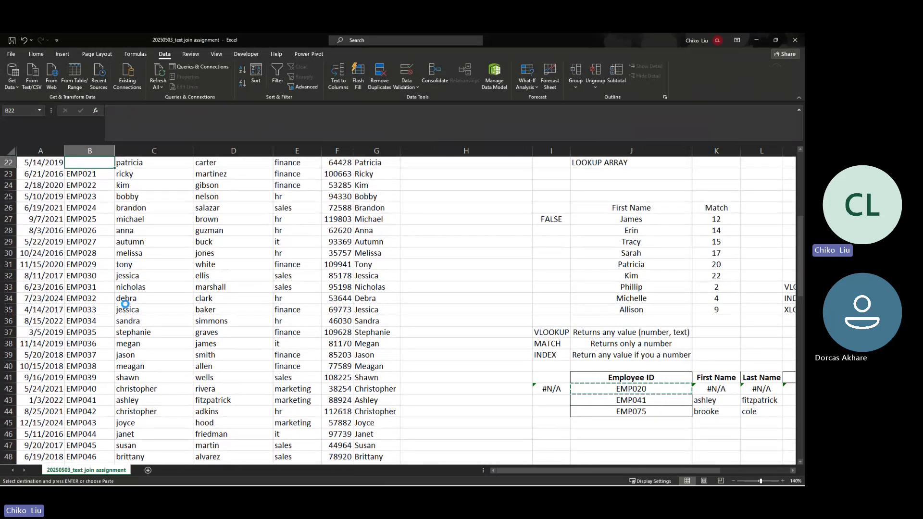
{"action": "key", "text": "ctrl+v"}
{"action": "key", "text": "ctrl"}
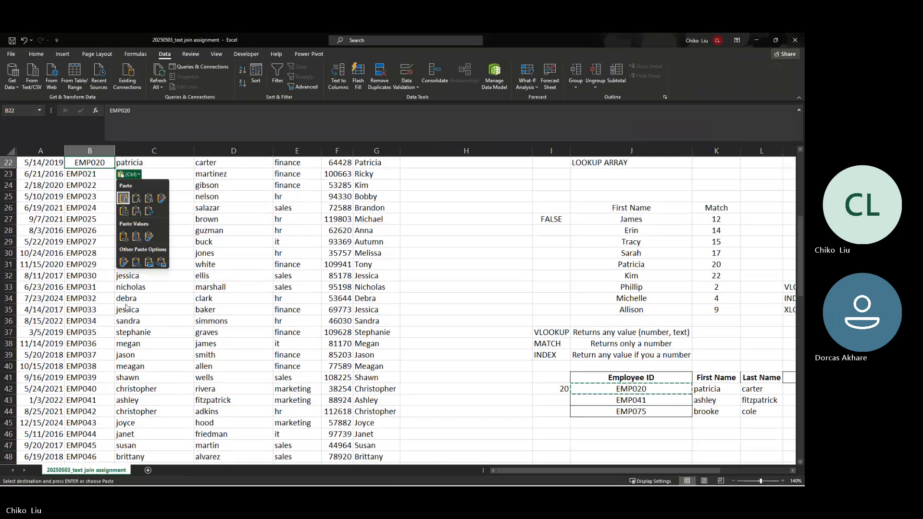
{"action": "key", "text": "Escape"}
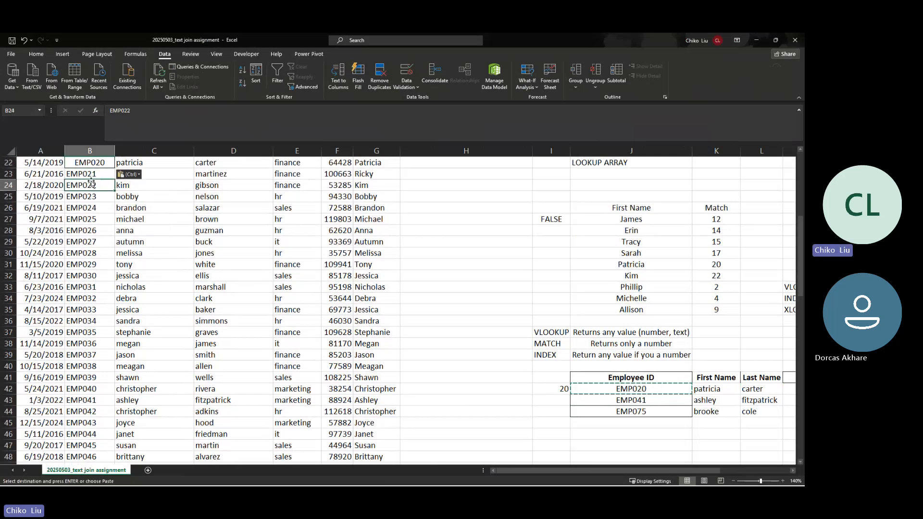
{"action": "left_click", "coordinate": [91, 172]}
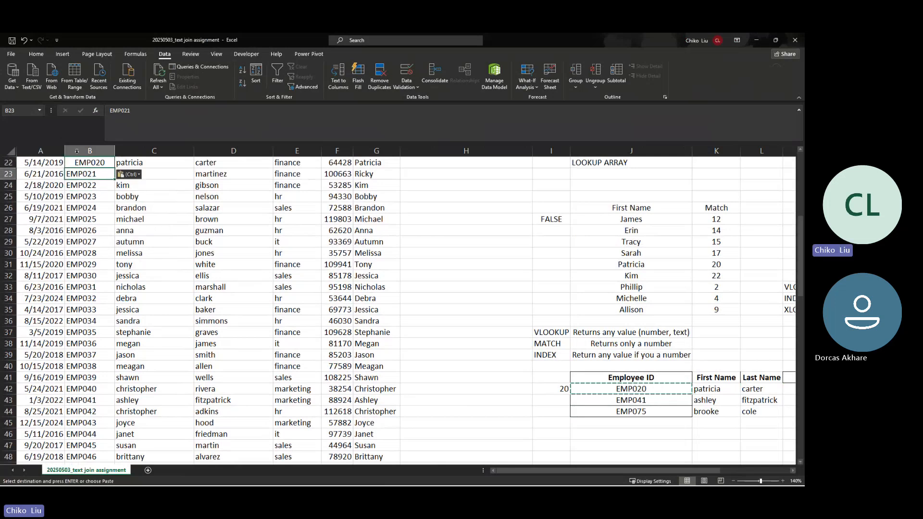
{"action": "left_click", "coordinate": [33, 54]}
{"action": "key", "text": "Escape"}
{"action": "key", "text": "Up"}
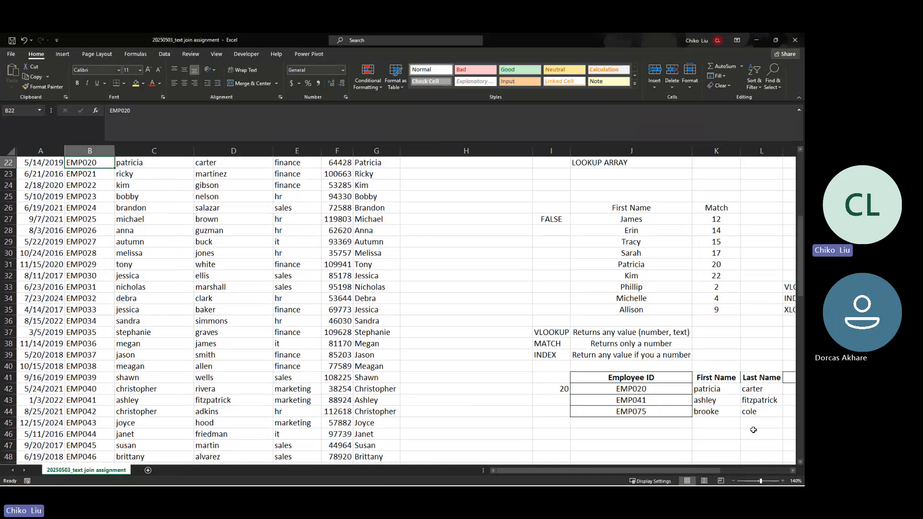
Step: Review the EMP041 lookup results and the VLOOKUP and INDEX + MATCH direction notes
{"action": "left_click", "coordinate": [737, 400]}
{"action": "key", "text": "Right"}
{"action": "key", "text": "Right"}
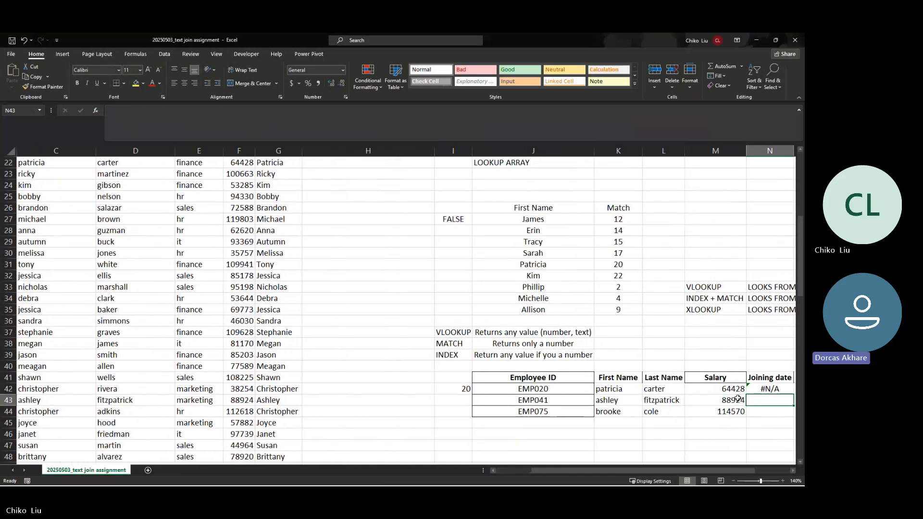
{"action": "key", "text": "Right"}
{"action": "key", "text": "Right"}
{"action": "left_click", "coordinate": [545, 291]}
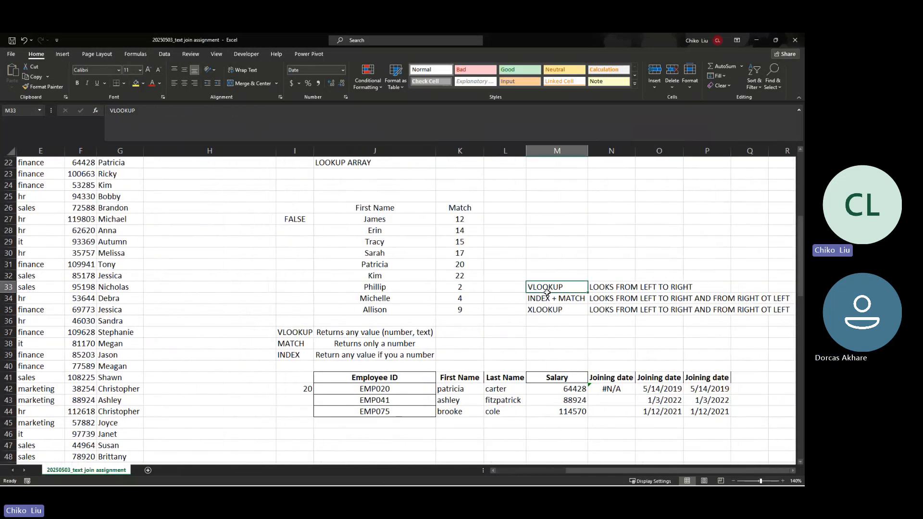
{"action": "left_click", "coordinate": [602, 285]}
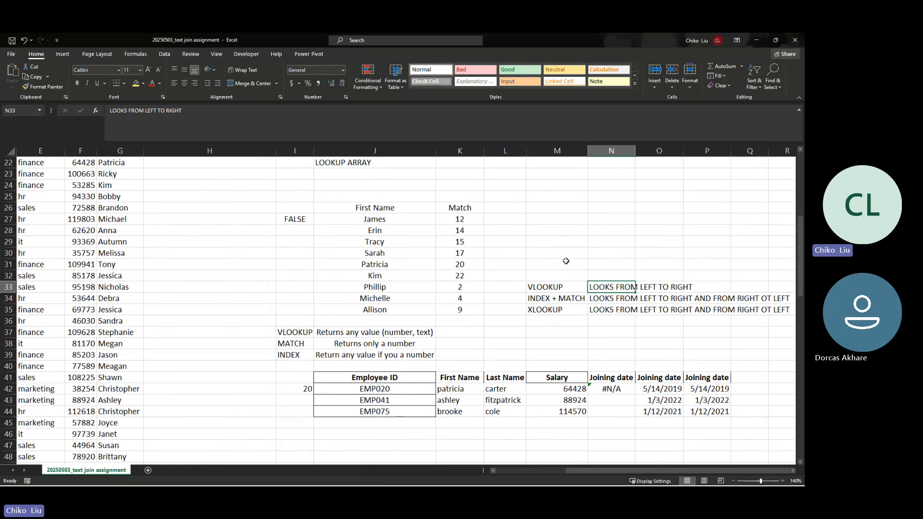
{"action": "left_click", "coordinate": [572, 299]}
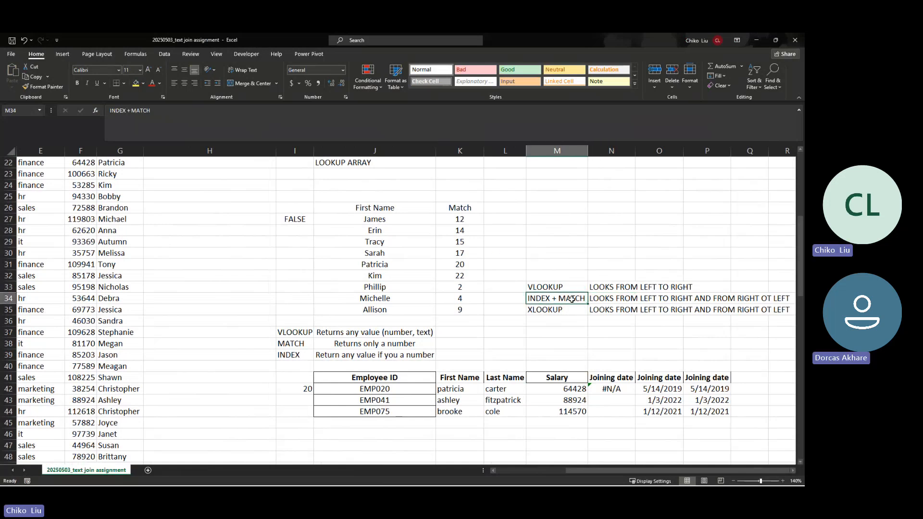
{"action": "left_click", "coordinate": [619, 301]}
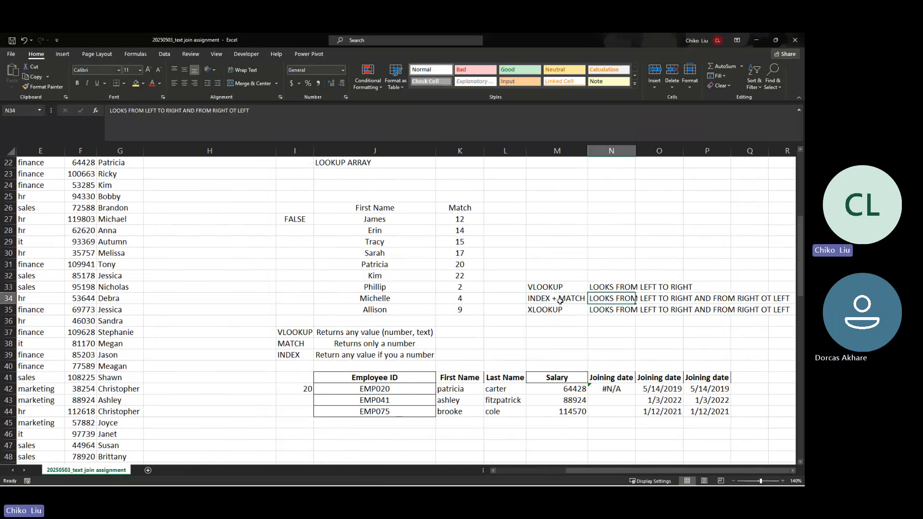
{"action": "left_click", "coordinate": [561, 299]}
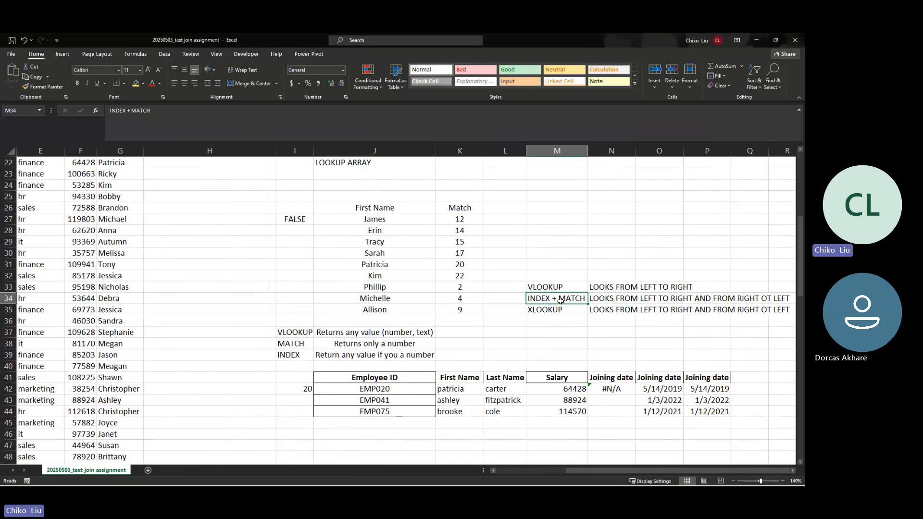
{"action": "left_click", "coordinate": [582, 313]}
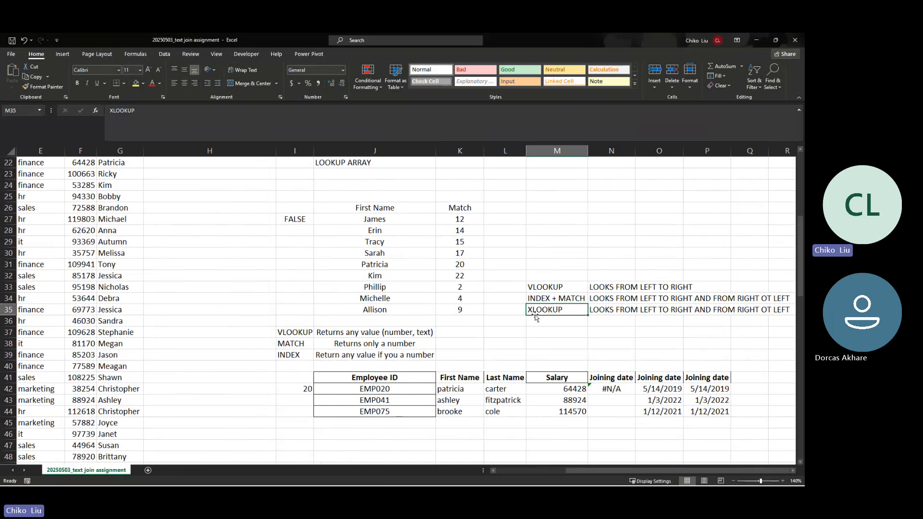
{"action": "left_click", "coordinate": [720, 392]}
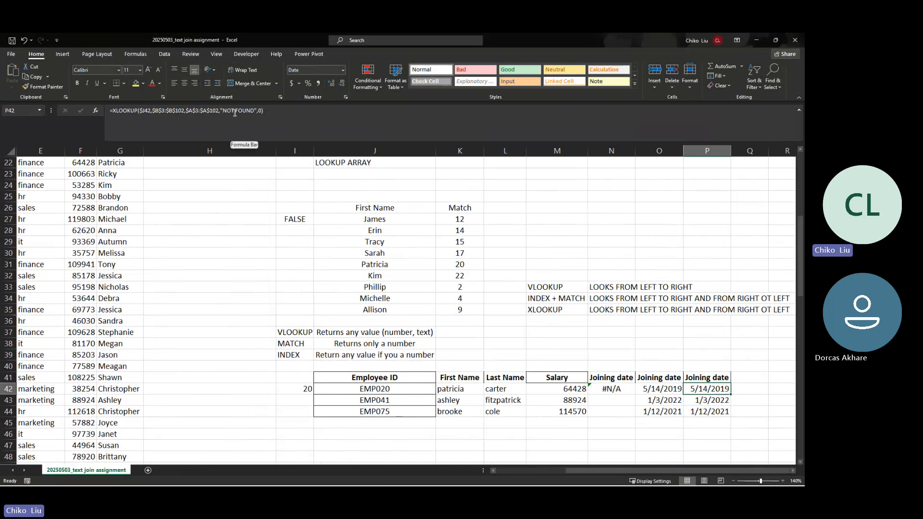
{"action": "left_click", "coordinate": [604, 387]}
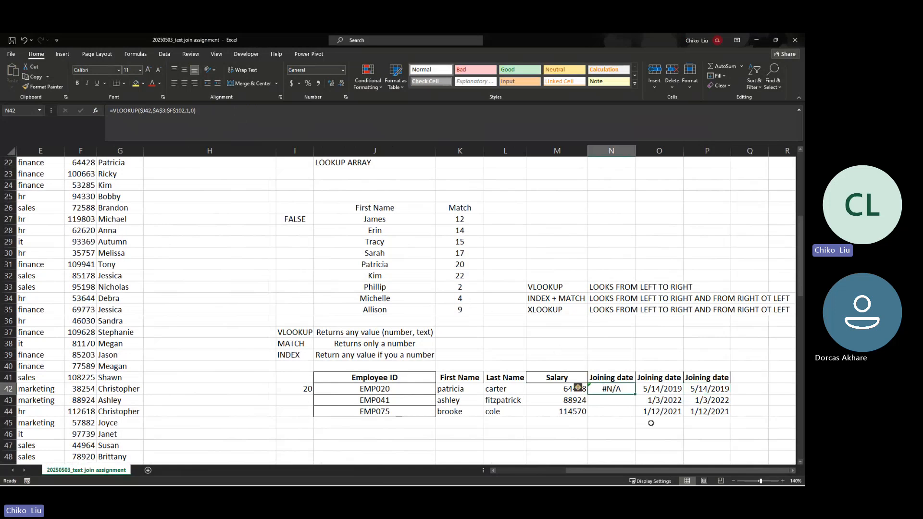
{"action": "left_click", "coordinate": [707, 391]}
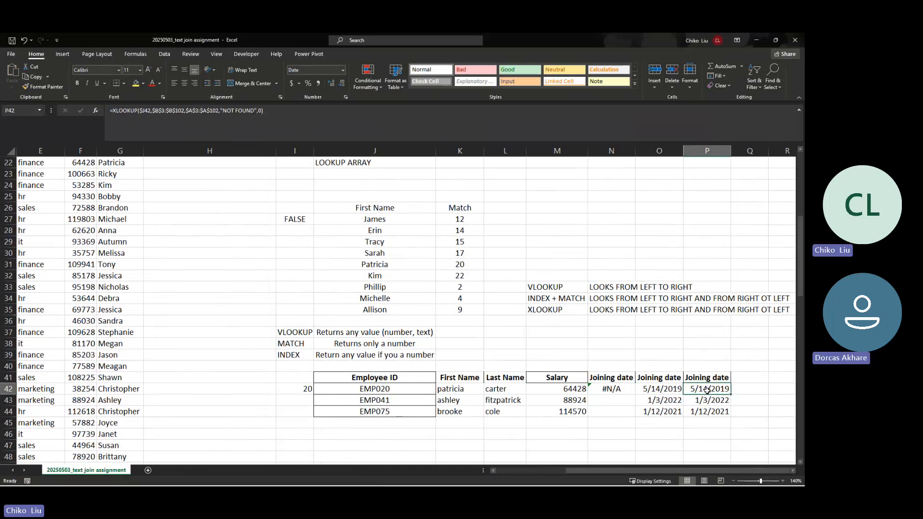
{"action": "left_click", "coordinate": [610, 391]}
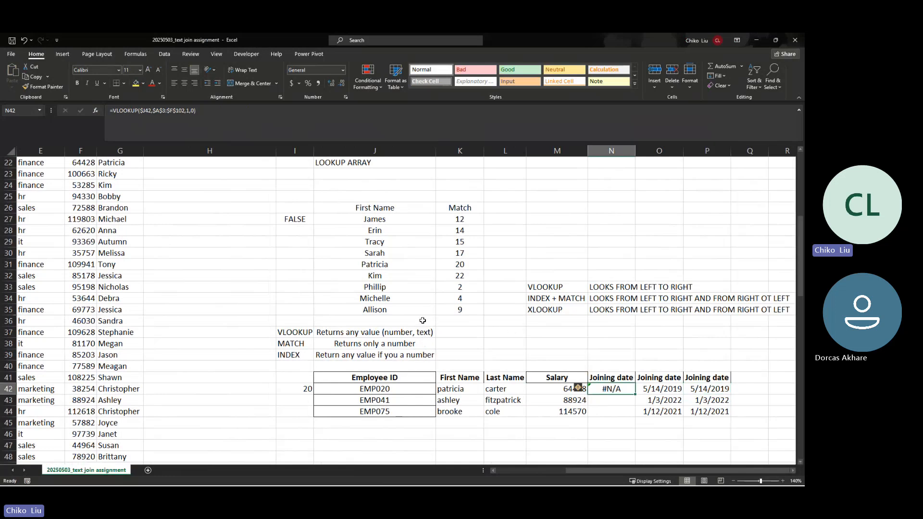
{"action": "scroll", "coordinate": [366, 322], "scroll_direction": "down", "scroll_amount": 1}
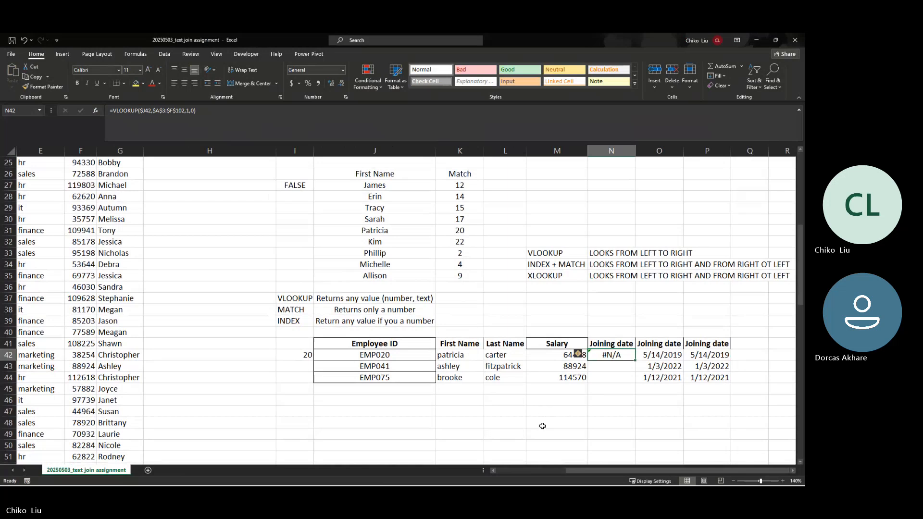
{"action": "left_click_drag", "start_coordinate": [575, 472], "coordinate": [509, 463]}
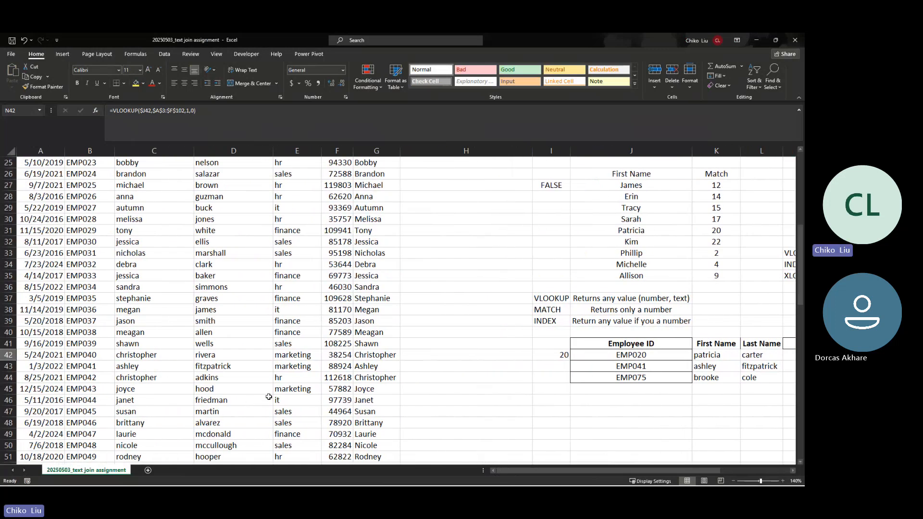
Step: Close the Library window and maximize the Firefox window over Excel
{"action": "mouse_move", "coordinate": [312, 486]}
{"action": "mouse_move", "coordinate": [365, 480]}
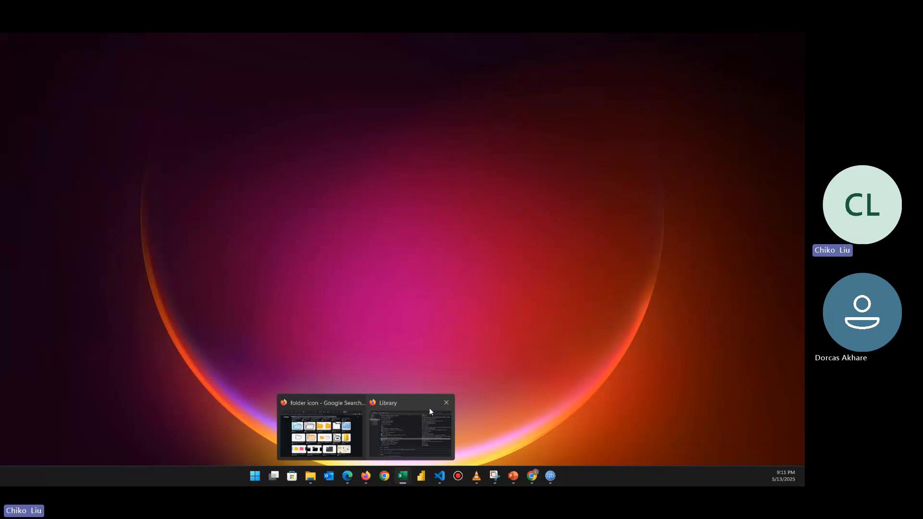
{"action": "left_click", "coordinate": [446, 403]}
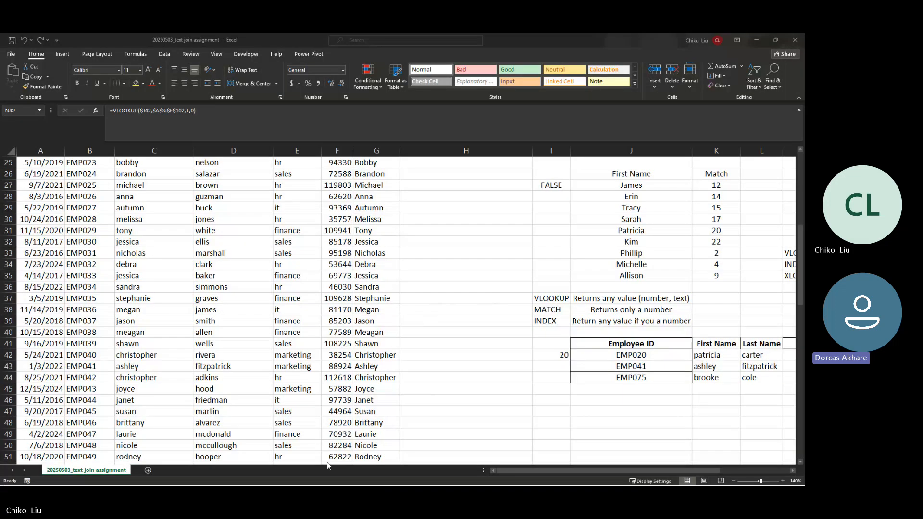
{"action": "left_click_drag", "start_coordinate": [1, 228], "coordinate": [593, 151]}
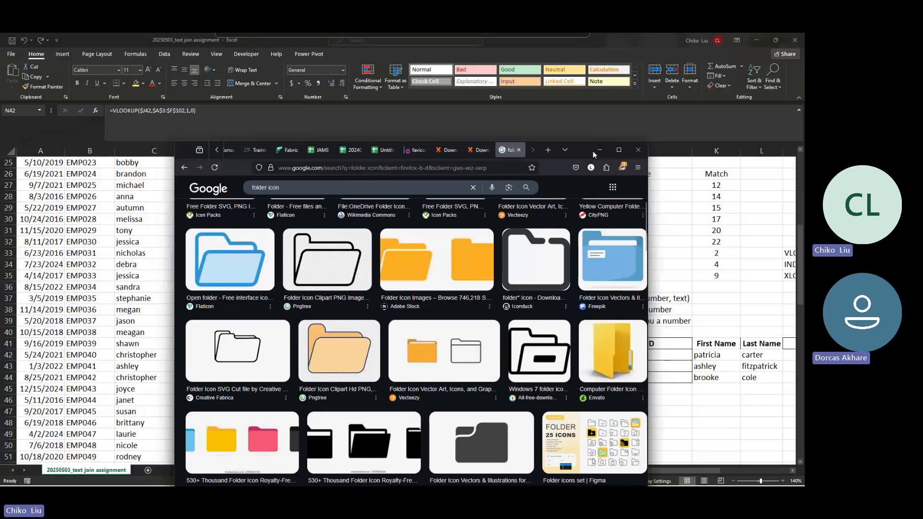
{"action": "left_click", "coordinate": [619, 150]}
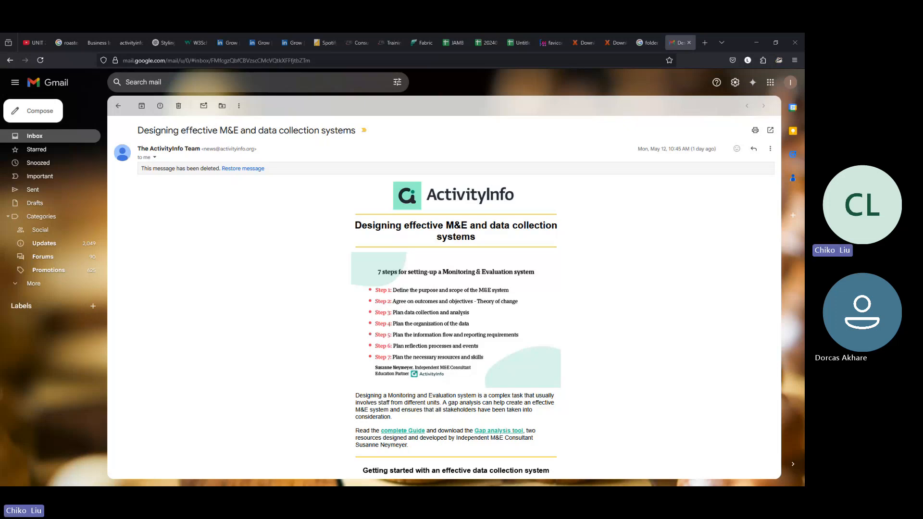
Step: Launch Google Drive from the Google apps grid in a new tab
{"action": "left_click", "coordinate": [770, 82]}
{"action": "left_click", "coordinate": [725, 208]}
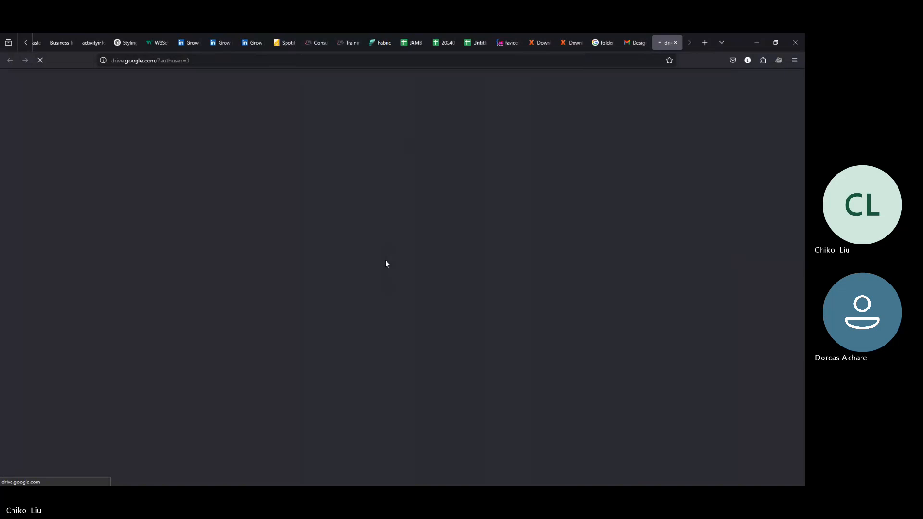
Step: Open the Data Analytics Assessment form from My Drive › assessments › Excel
{"action": "left_click", "coordinate": [749, 37]}
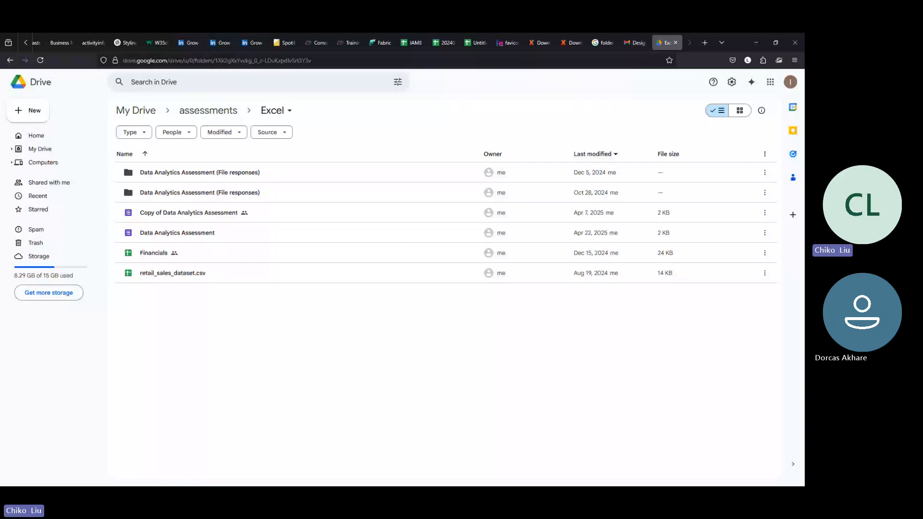
{"action": "double_click", "coordinate": [195, 237]}
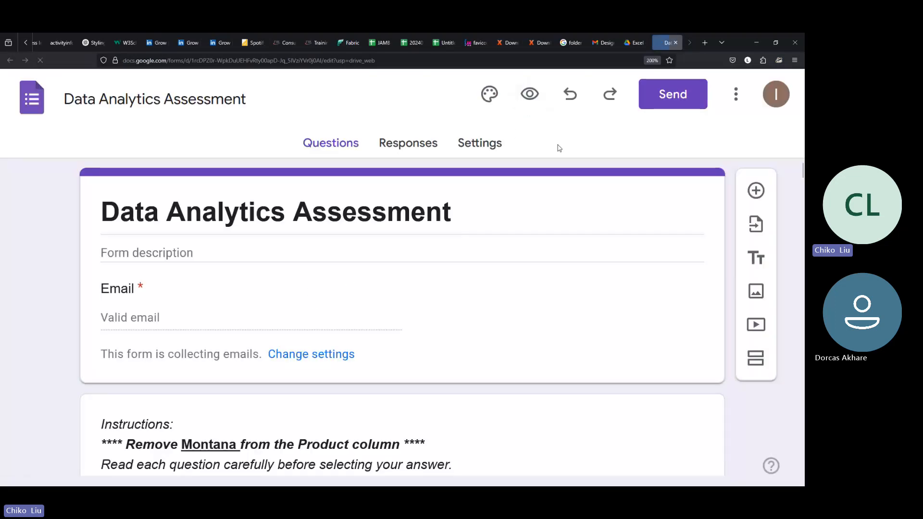
Step: Reduce Firefox zoom to 110% and preview the Data Analytics Assessment as a respondent
{"action": "left_click", "coordinate": [795, 60]}
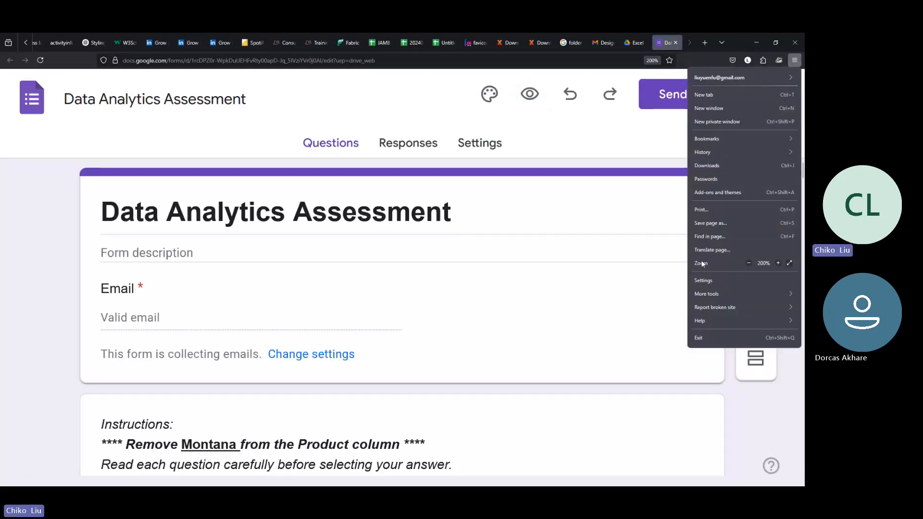
{"action": "left_click", "coordinate": [749, 263]}
{"action": "left_click", "coordinate": [749, 263]}
{"action": "left_click", "coordinate": [749, 263]}
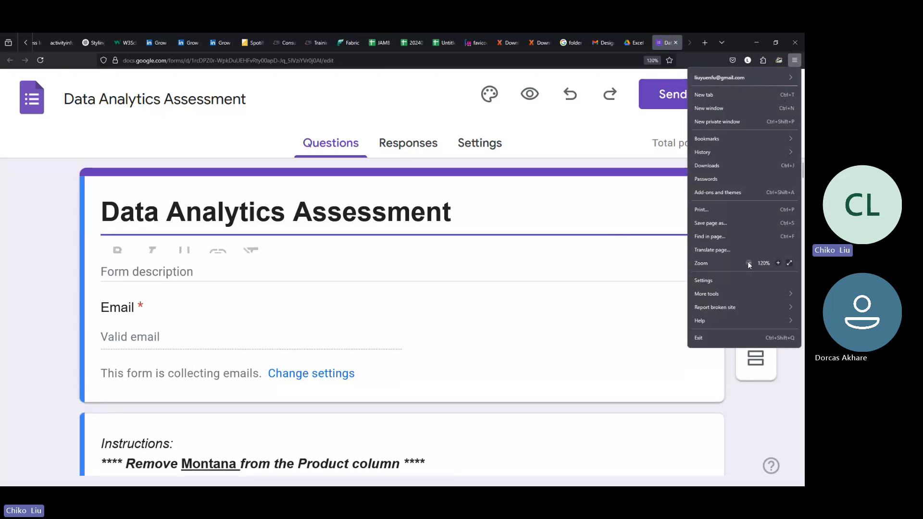
{"action": "left_click", "coordinate": [749, 263]}
{"action": "left_click", "coordinate": [368, 311]}
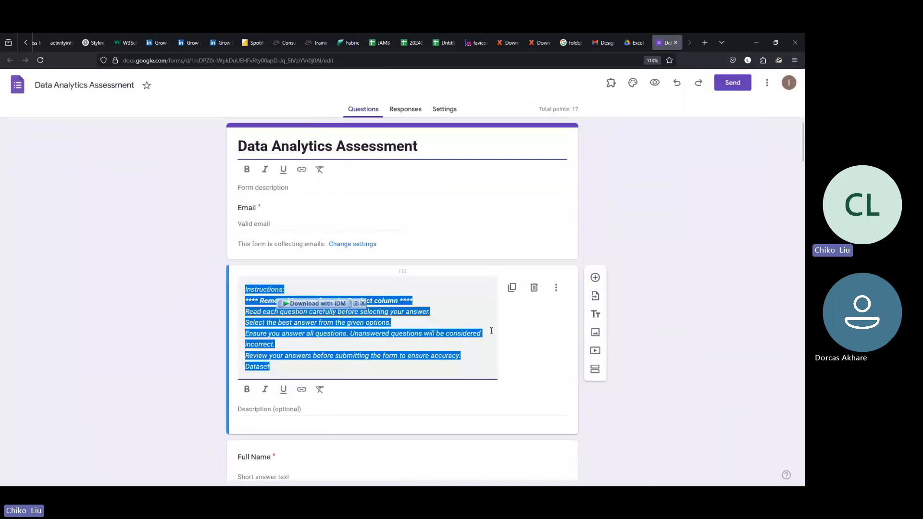
{"action": "left_click", "coordinate": [525, 340]}
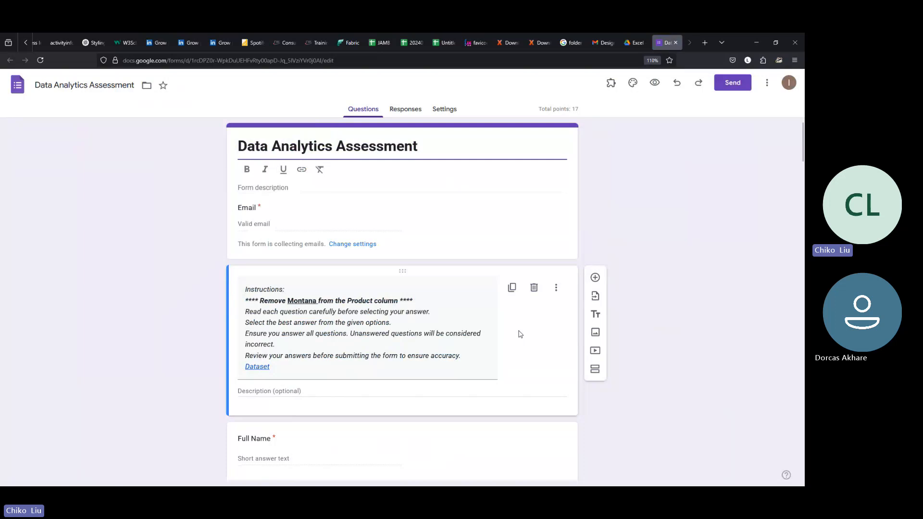
{"action": "scroll", "coordinate": [519, 334], "scroll_direction": "down", "scroll_amount": 2}
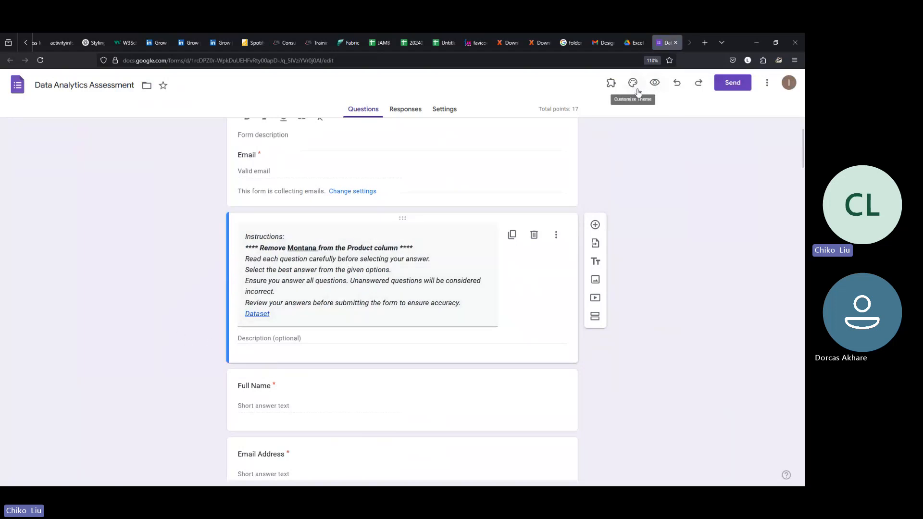
{"action": "left_click", "coordinate": [656, 83]}
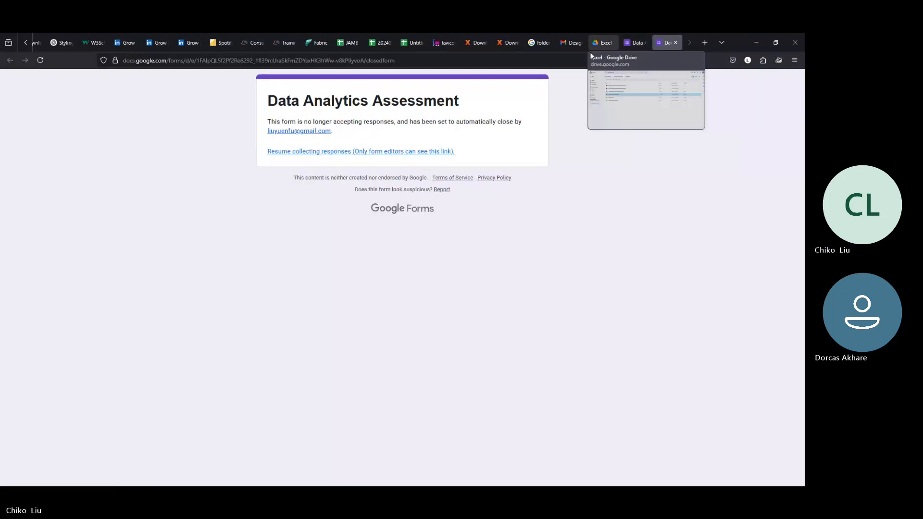
Step: Resume response collection on the Data Analytics Assessment, check the highest-profit question, and preview the form
{"action": "left_click", "coordinate": [401, 152]}
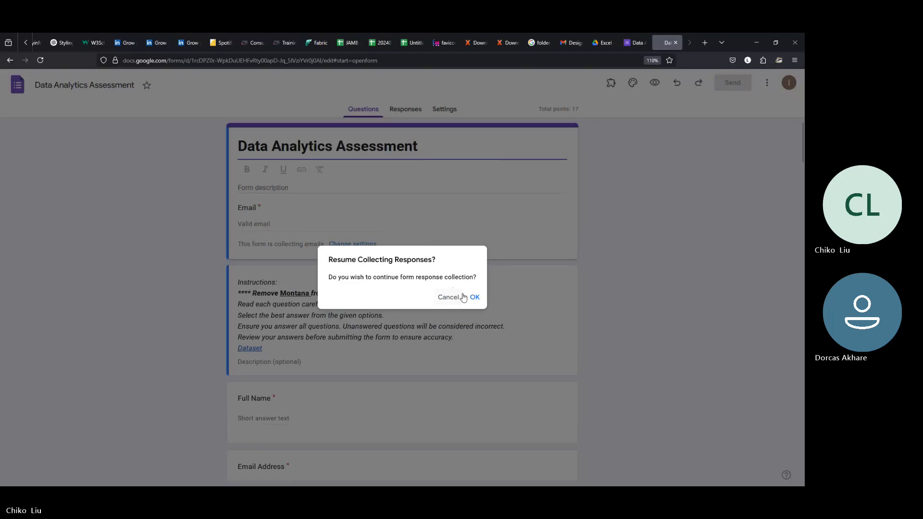
{"action": "left_click", "coordinate": [473, 298]}
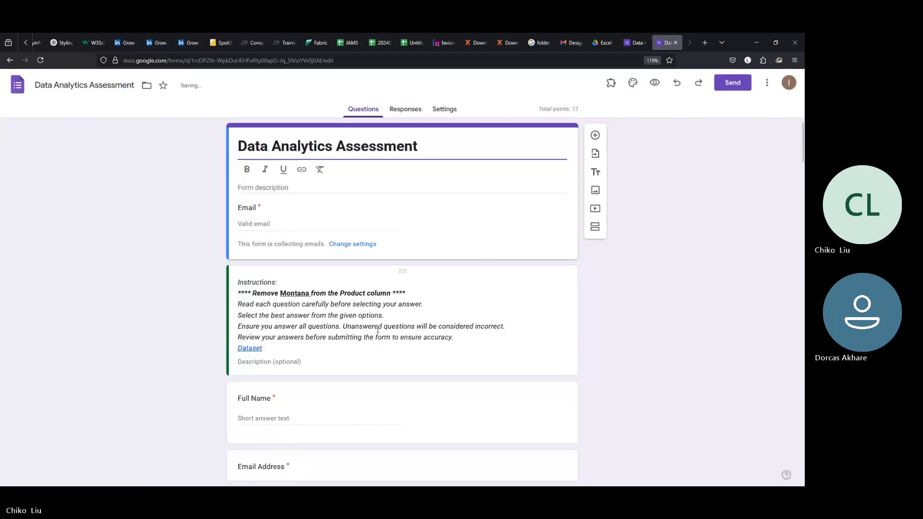
{"action": "scroll", "coordinate": [377, 330], "scroll_direction": "down", "scroll_amount": 5}
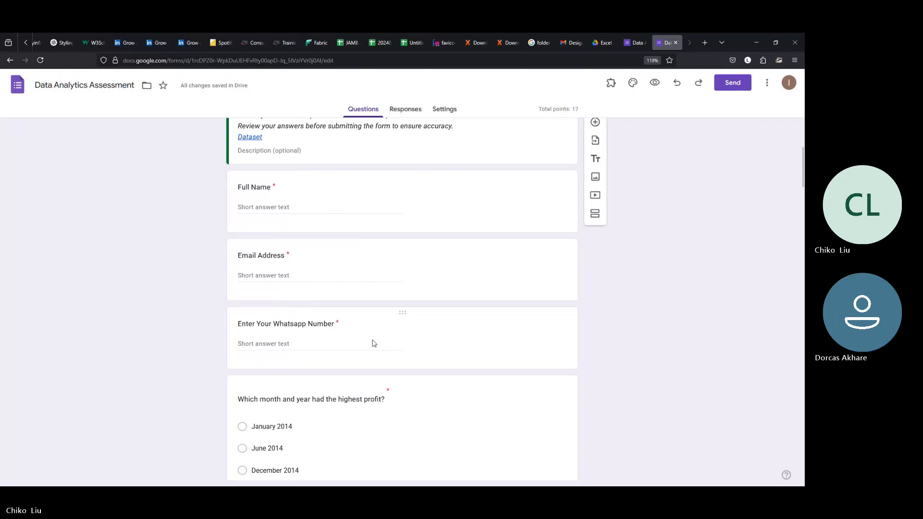
{"action": "scroll", "coordinate": [374, 343], "scroll_direction": "down", "scroll_amount": 5}
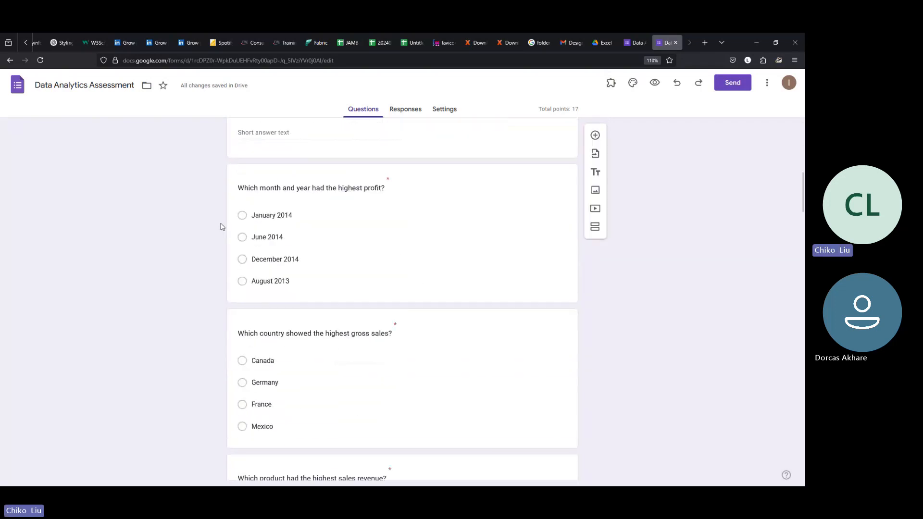
{"action": "left_click", "coordinate": [242, 214]}
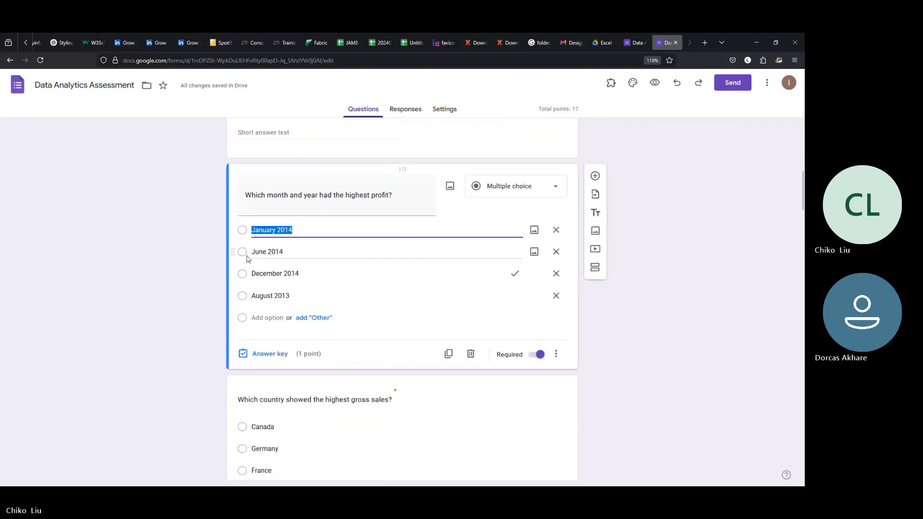
{"action": "left_click", "coordinate": [651, 85]}
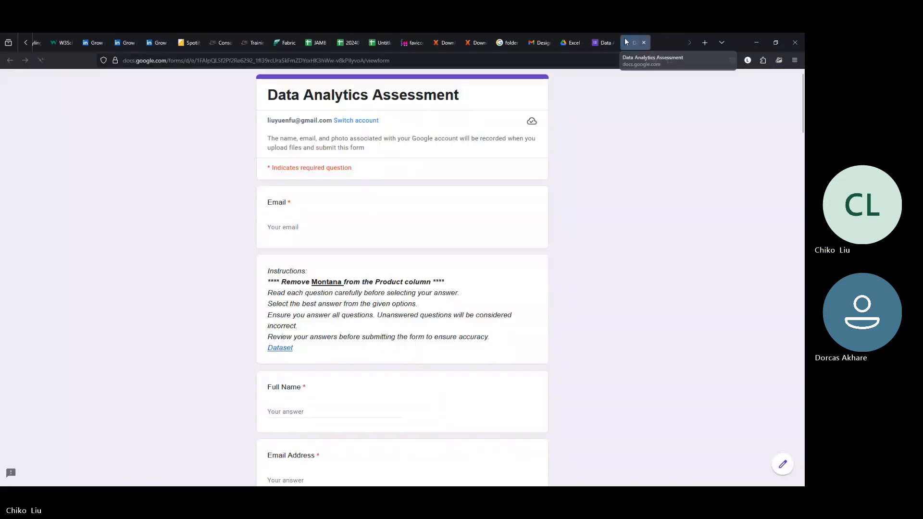
Step: In the form preview, select the Full Name question and look over the Instructions
{"action": "left_click", "coordinate": [313, 411]}
{"action": "scroll", "coordinate": [319, 392], "scroll_direction": "down", "scroll_amount": 3}
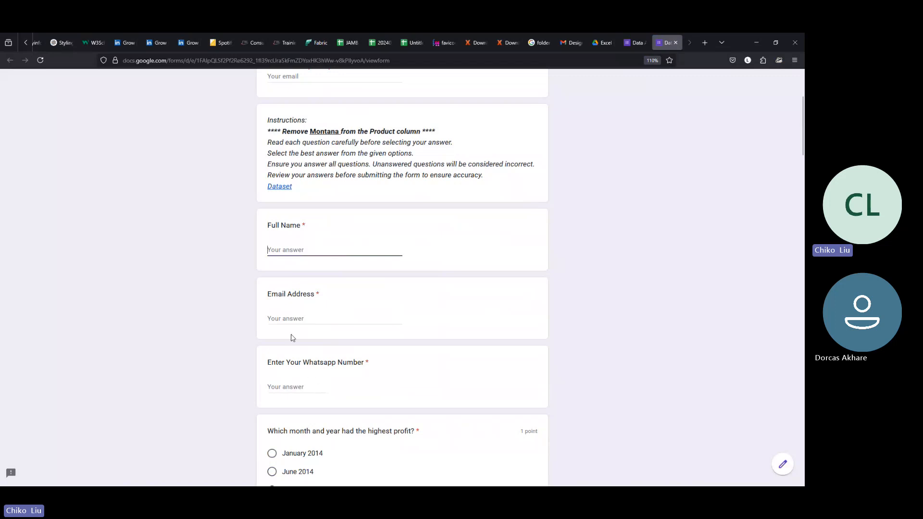
{"action": "scroll", "coordinate": [292, 337], "scroll_direction": "up", "scroll_amount": 3}
{"action": "scroll", "coordinate": [292, 336], "scroll_direction": "down", "scroll_amount": 5}
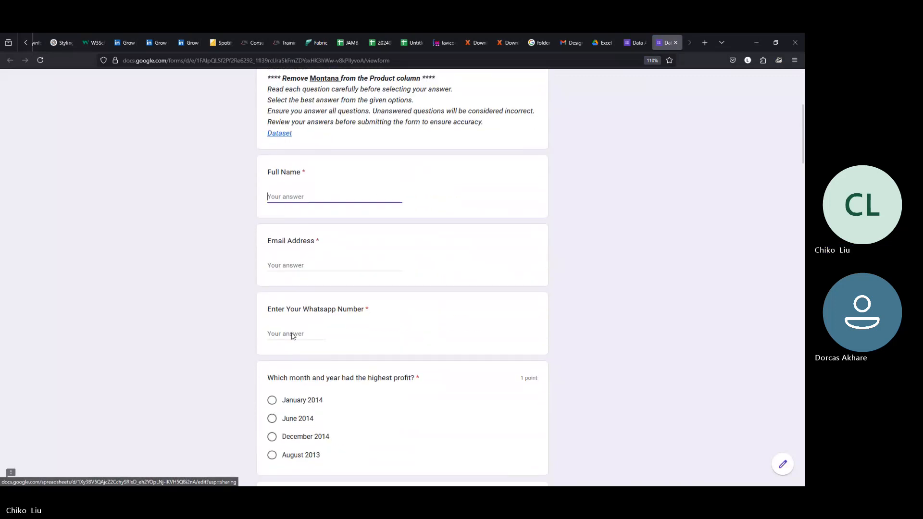
{"action": "scroll", "coordinate": [298, 237], "scroll_direction": "up", "scroll_amount": 5}
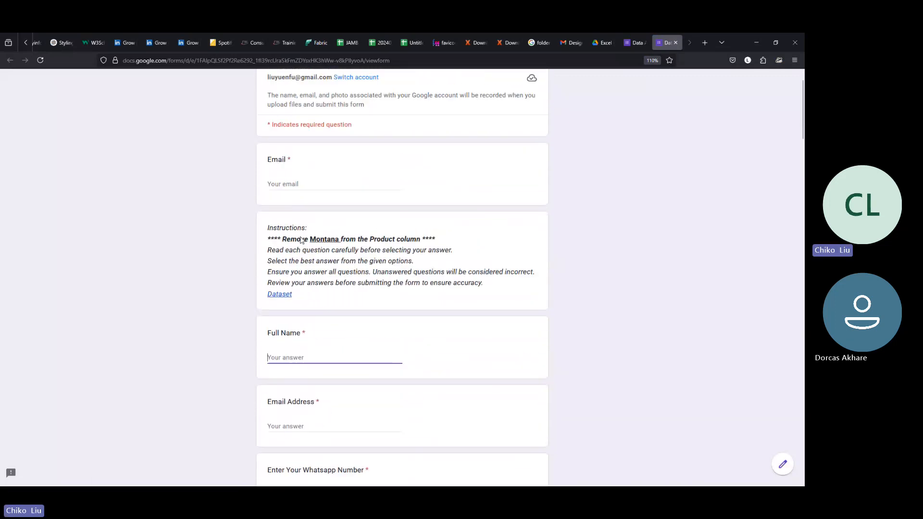
Step: Follow the Instructions' Dataset link and bring up the Financials spreadsheet tab
{"action": "left_click", "coordinate": [283, 338]}
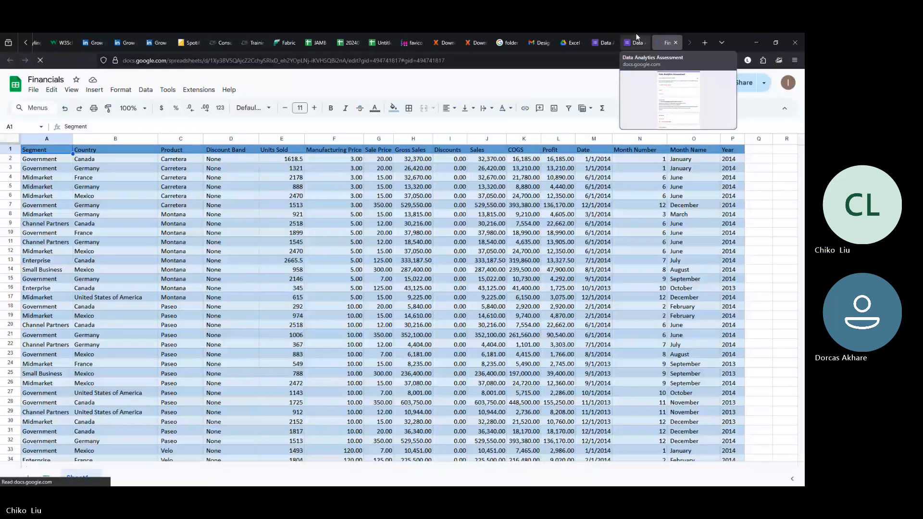
{"action": "left_click", "coordinate": [637, 40]}
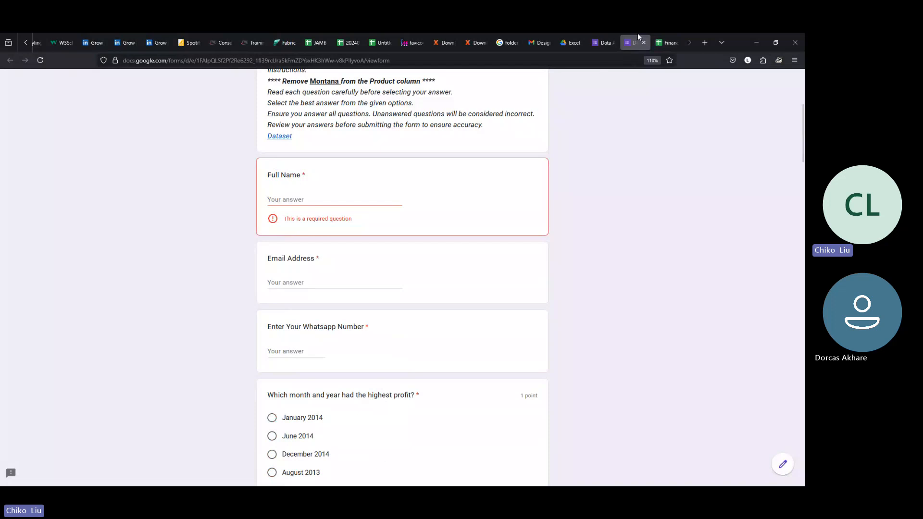
{"action": "left_click", "coordinate": [668, 43]}
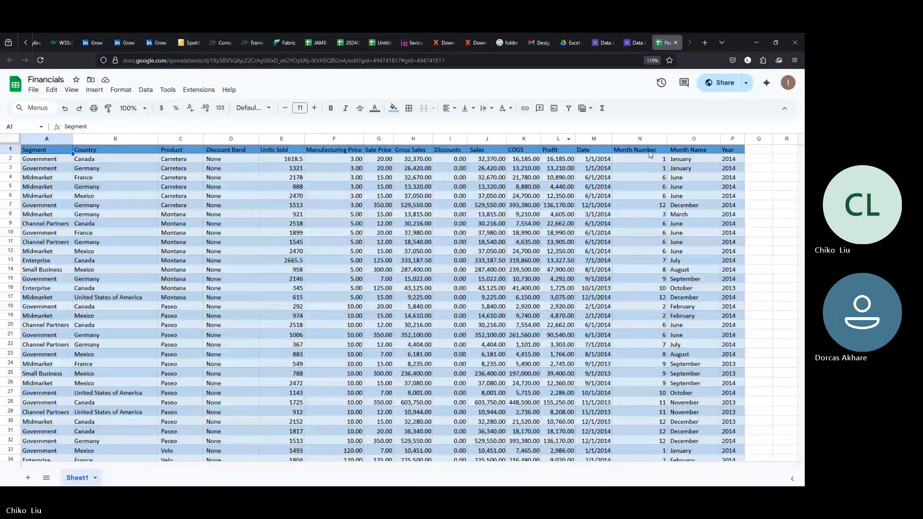
{"action": "left_click", "coordinate": [678, 154]}
{"action": "left_click", "coordinate": [727, 151]}
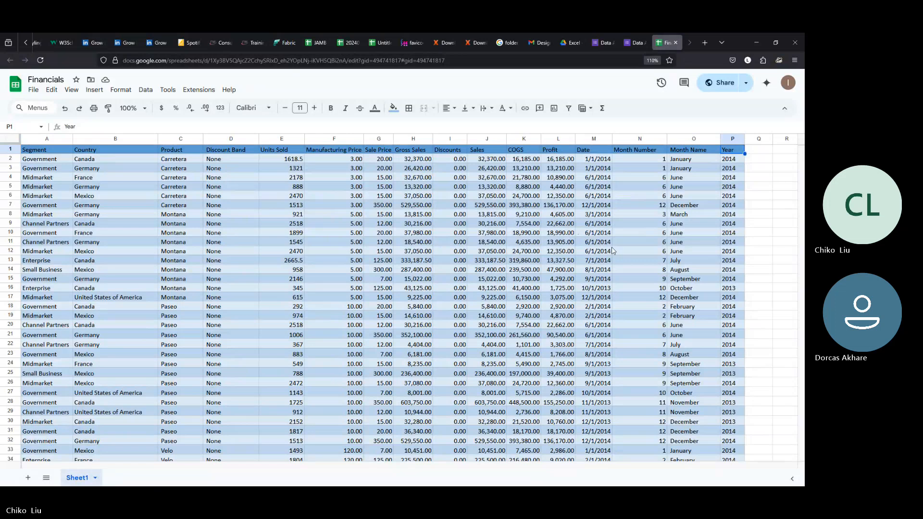
{"action": "left_click", "coordinate": [708, 160]}
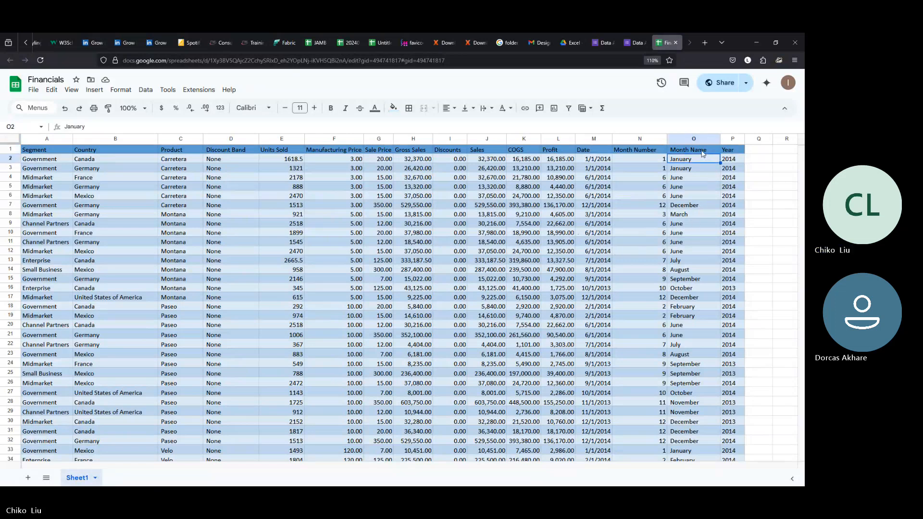
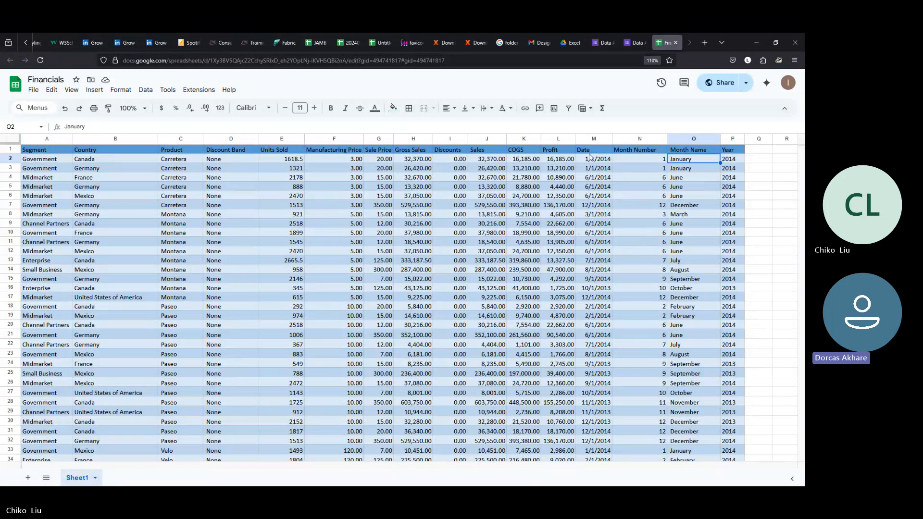
Step: Inspect the Profit, Date and month-name columns of the Financials sheet in Google Sheets
{"action": "left_click", "coordinate": [557, 151]}
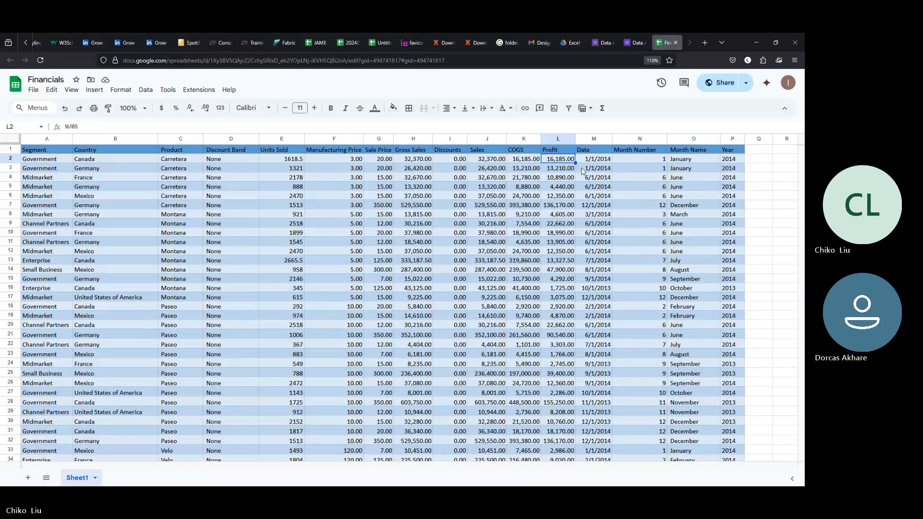
{"action": "left_click", "coordinate": [597, 169]}
{"action": "left_click", "coordinate": [597, 176]}
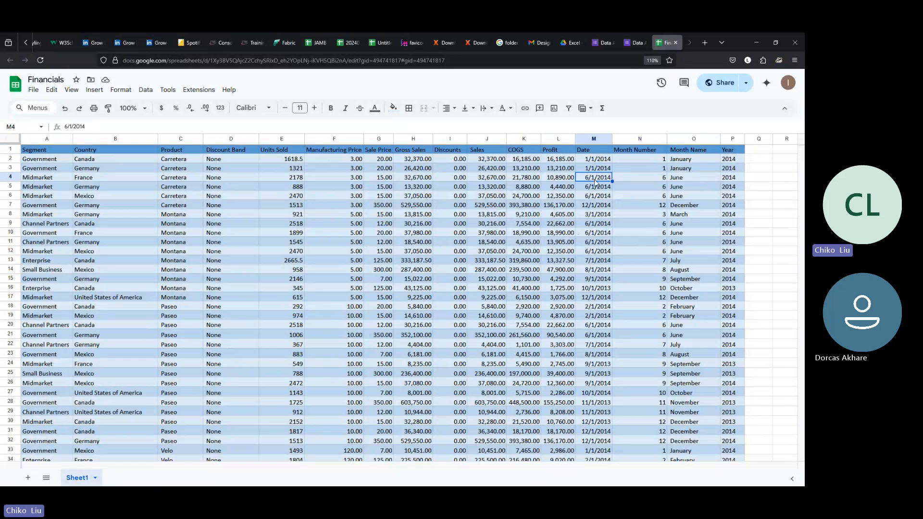
{"action": "left_click", "coordinate": [597, 187]}
{"action": "left_click", "coordinate": [596, 197]}
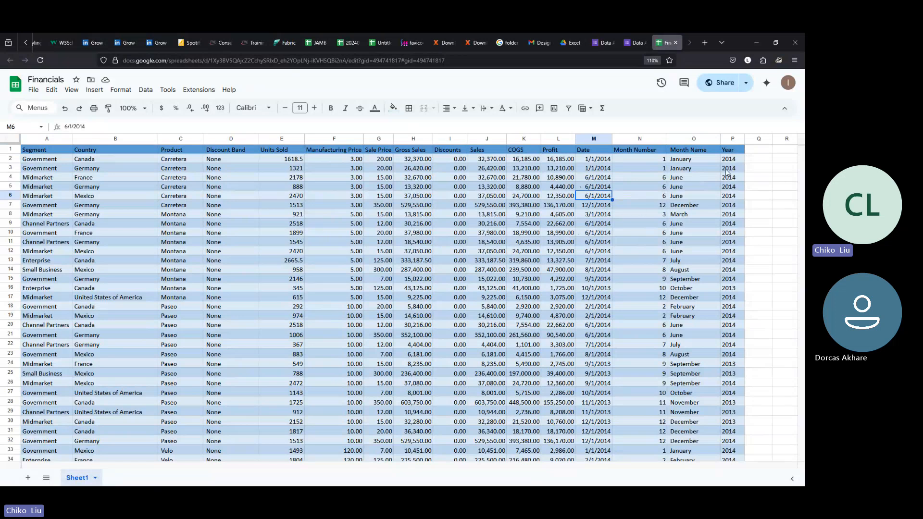
{"action": "left_click", "coordinate": [683, 168]}
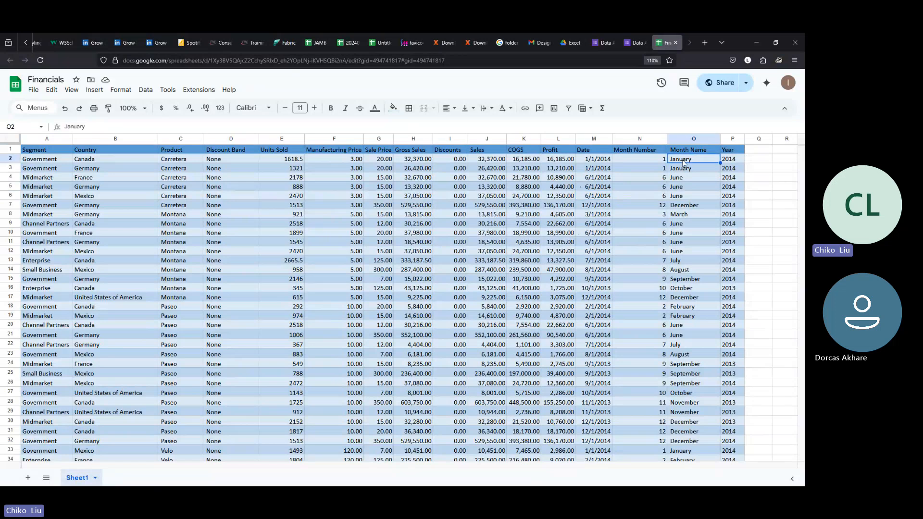
{"action": "left_click", "coordinate": [683, 178]}
{"action": "left_click", "coordinate": [683, 196]}
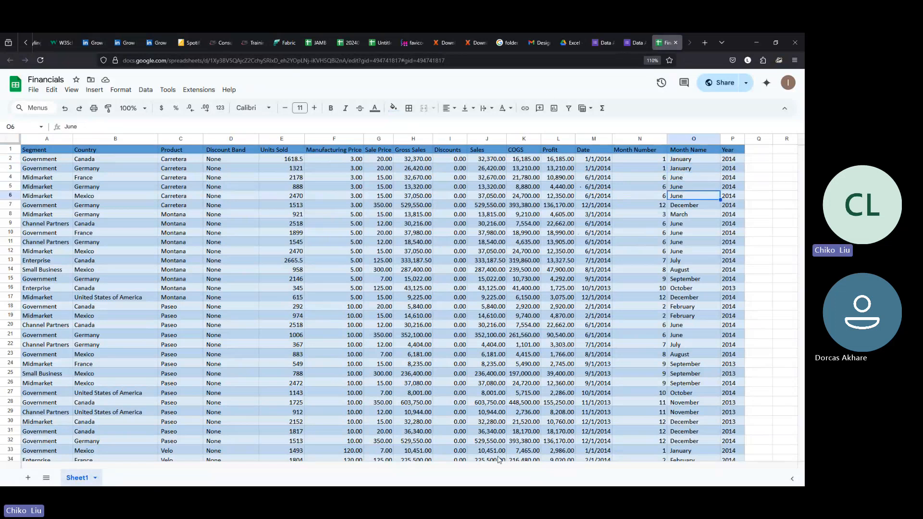
Step: Switch to the text join workbook and add a new blank worksheet
{"action": "mouse_move", "coordinate": [490, 486]}
{"action": "mouse_move", "coordinate": [403, 476]}
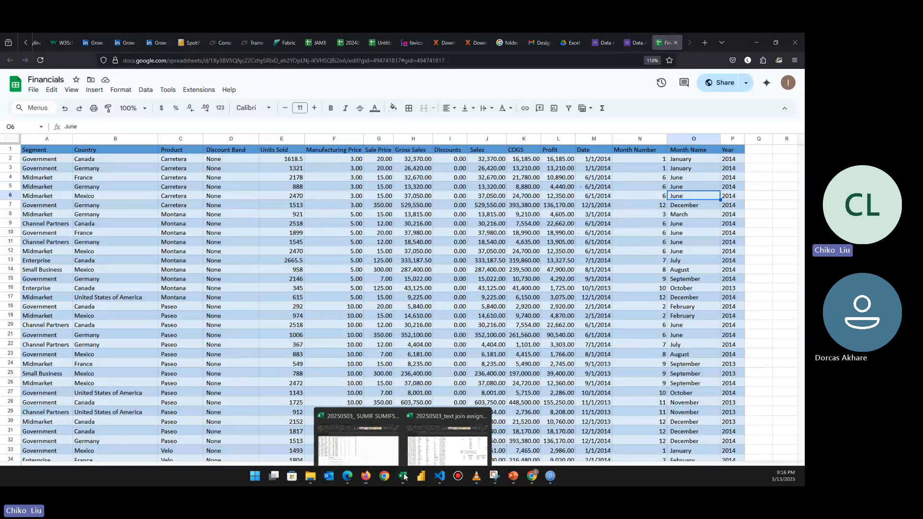
{"action": "left_click", "coordinate": [428, 455]}
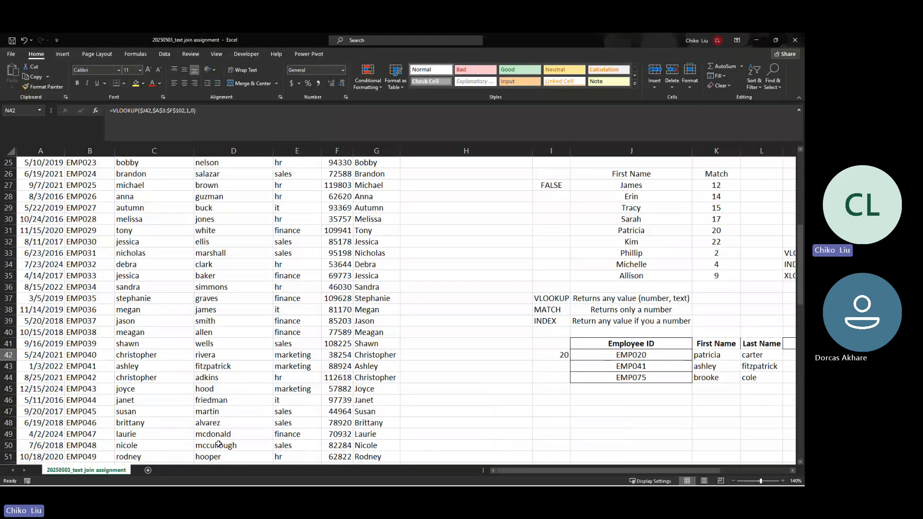
{"action": "left_click", "coordinate": [148, 470]}
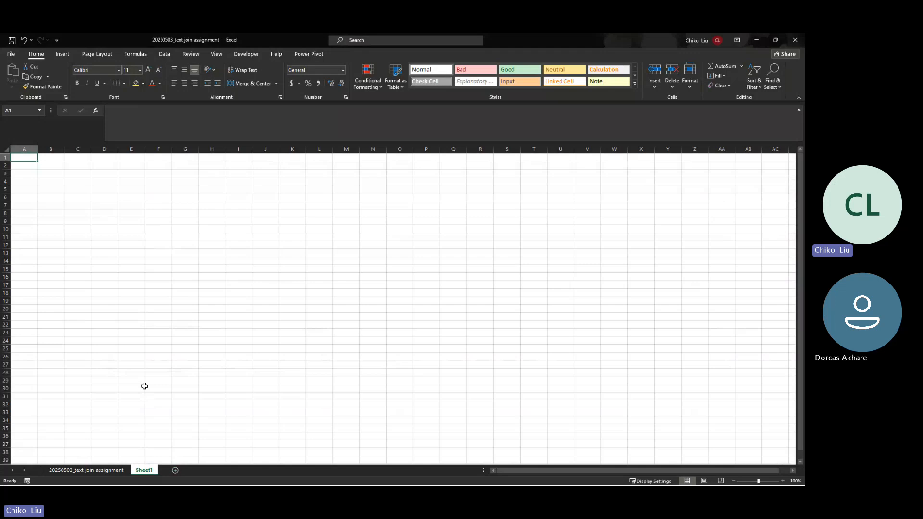
Step: Fill A2:A13 with January through December and widen column A to fit
{"action": "type", "text": "j"}
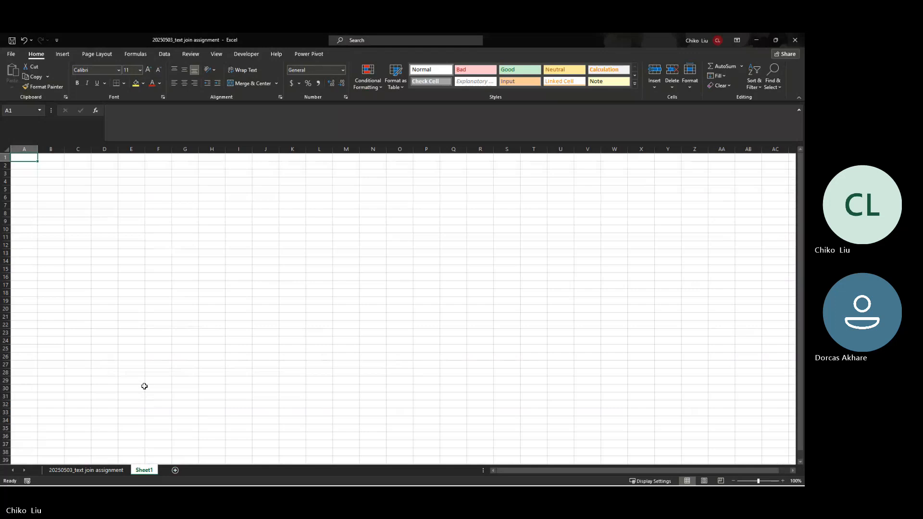
{"action": "key", "text": "Return"}
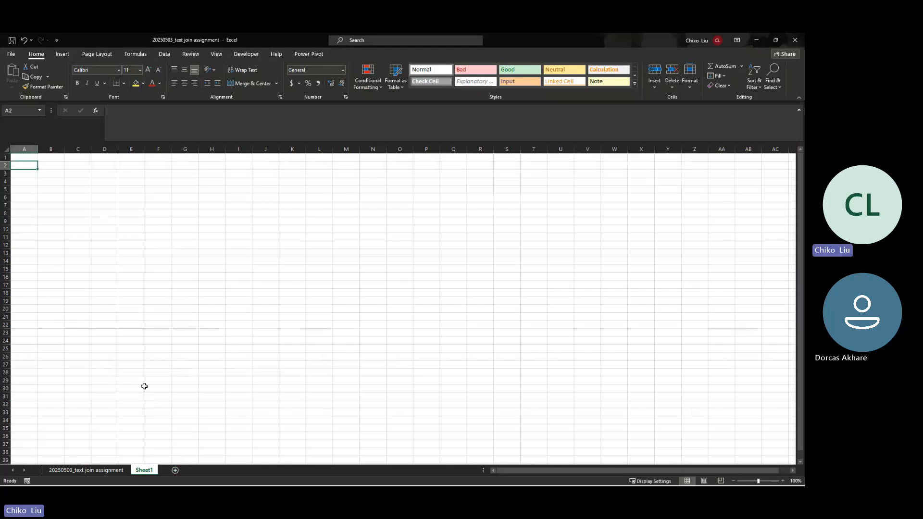
{"action": "type", "text": "Janu"}
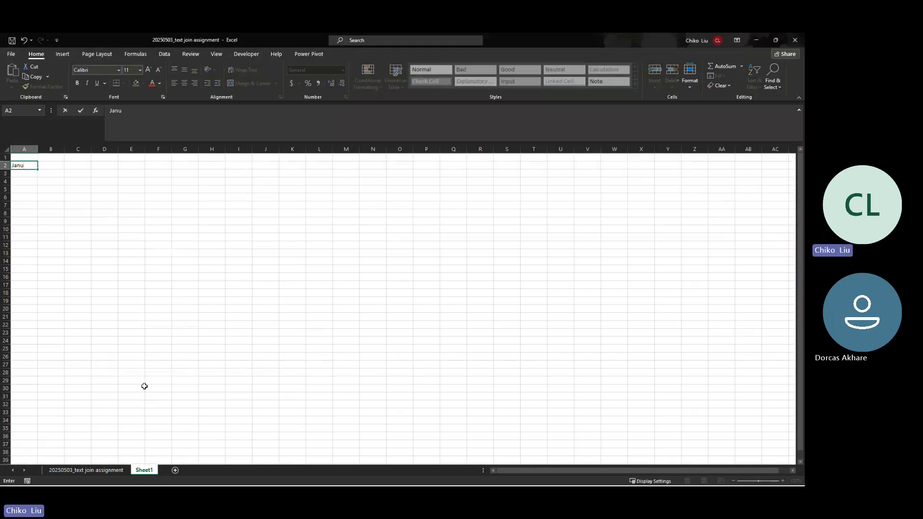
{"action": "type", "text": "ary"}
{"action": "key", "text": "Return"}
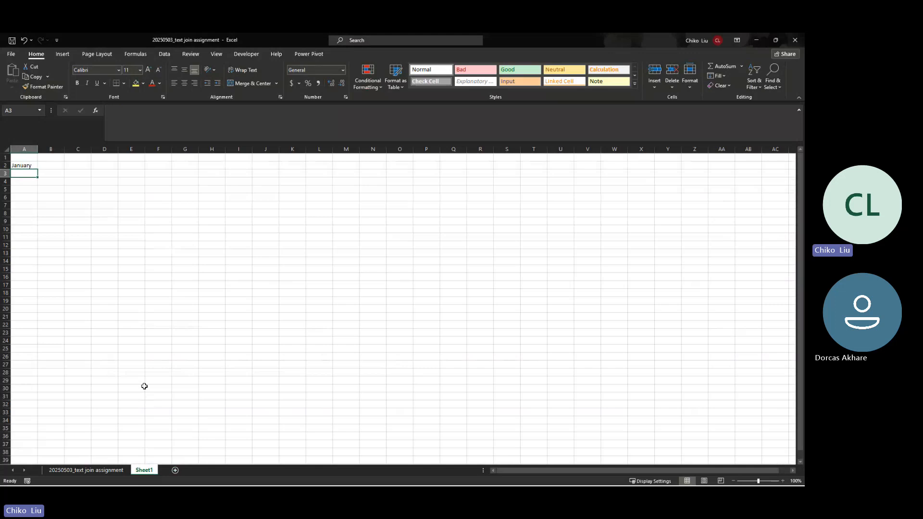
{"action": "key", "text": "Up"}
{"action": "left_click_drag", "start_coordinate": [36, 167], "coordinate": [37, 260]}
{"action": "double_click", "coordinate": [38, 149]}
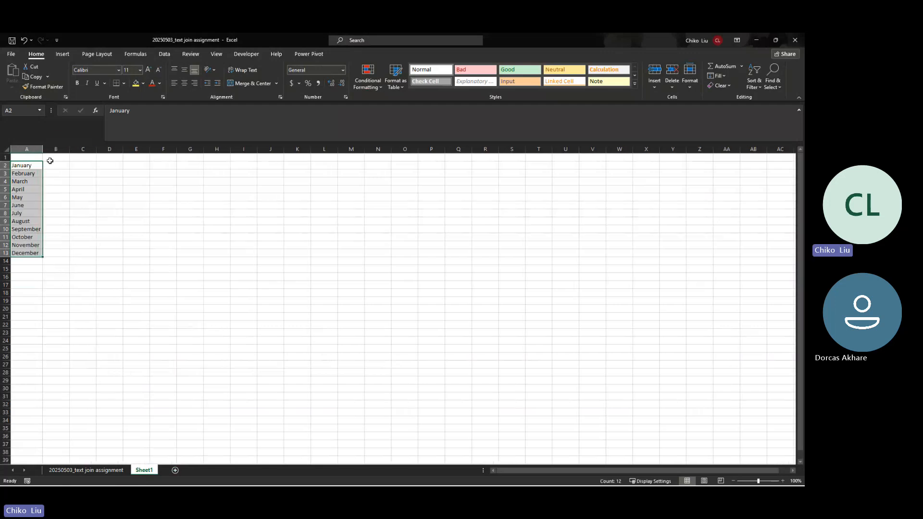
Step: Enter year headings 2013 in B1 and 2014 in C1, then shrink the Excel window
{"action": "left_click", "coordinate": [57, 158]}
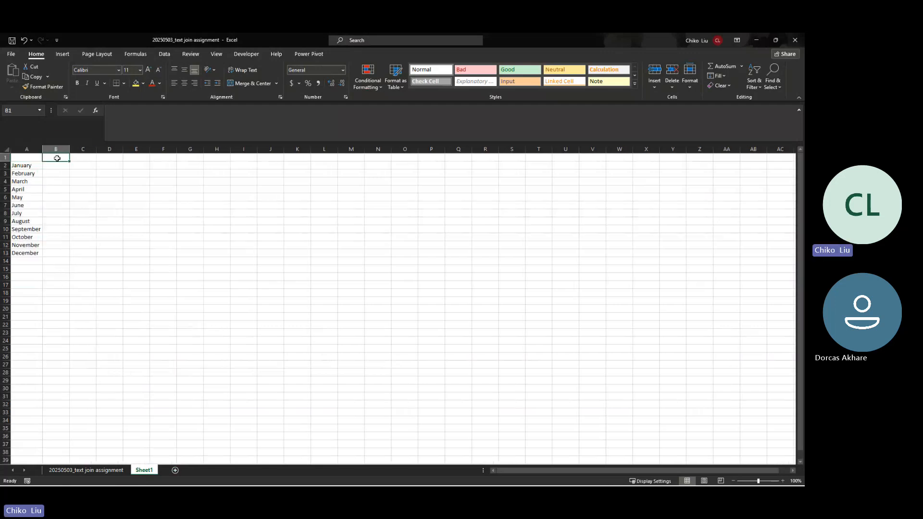
{"action": "type", "text": "20"}
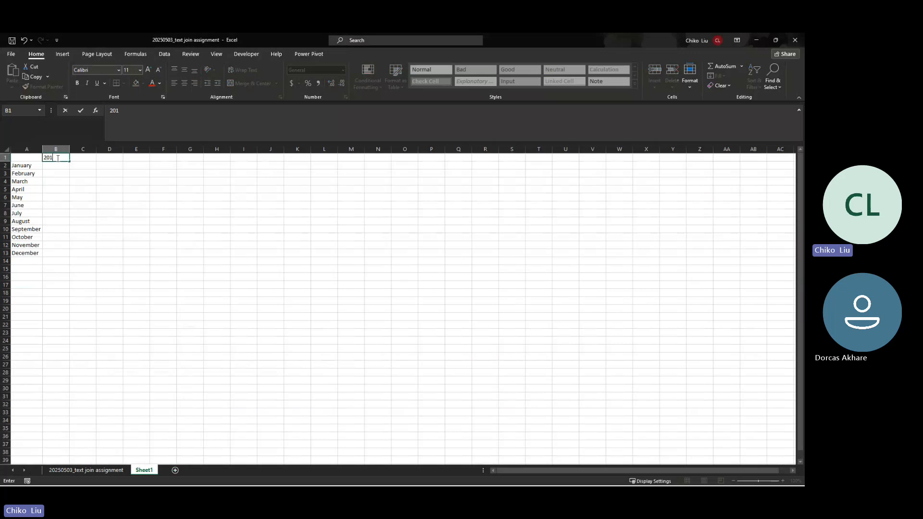
{"action": "type", "text": "13"}
{"action": "key", "text": "Tab"}
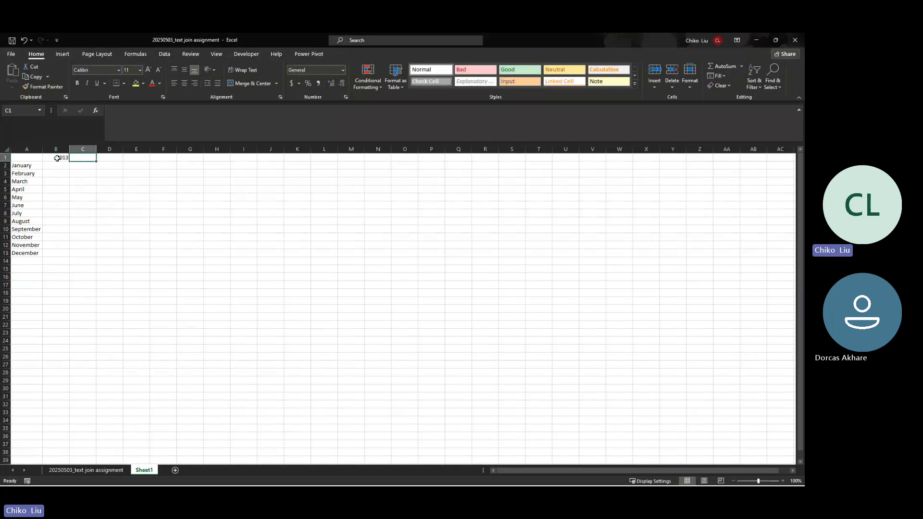
{"action": "type", "text": "201"}
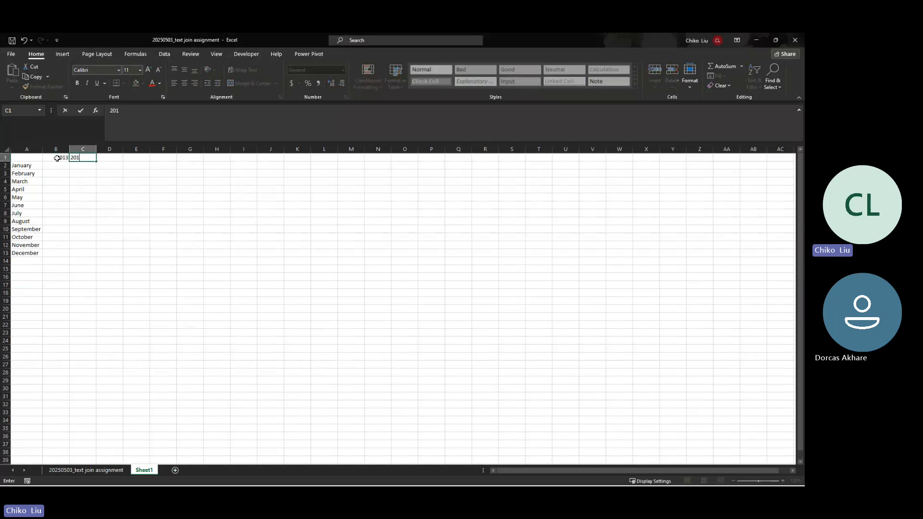
{"action": "type", "text": "4"}
{"action": "key", "text": "Return"}
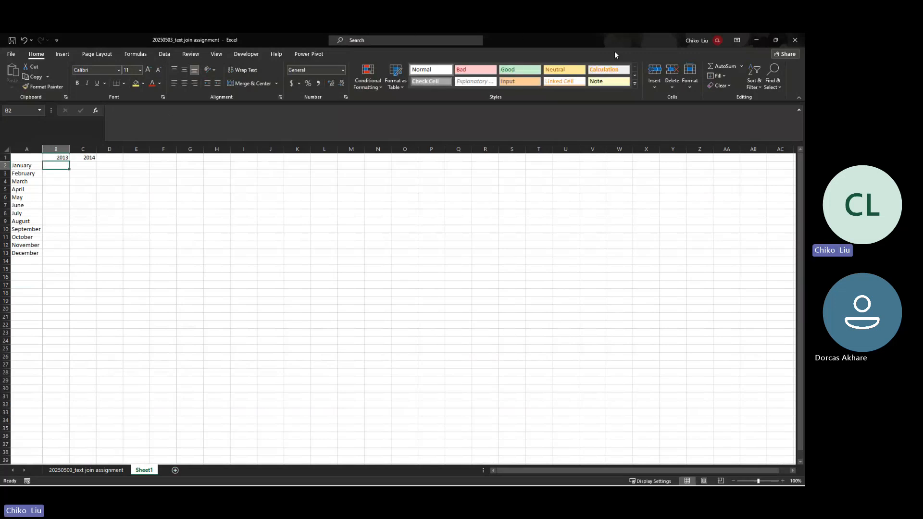
{"action": "left_click_drag", "start_coordinate": [615, 51], "coordinate": [608, 87]}
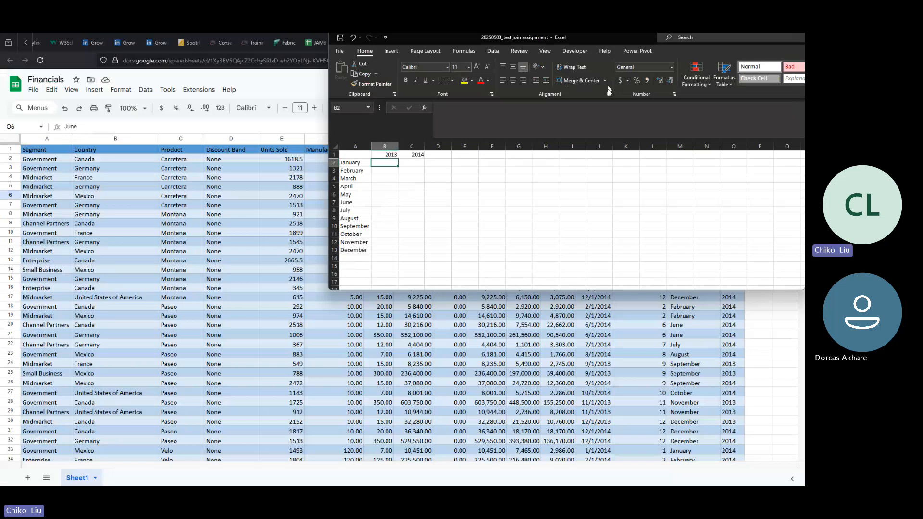
Step: Download the Financials data from Google Sheets as an Excel file and open it
{"action": "left_click", "coordinate": [33, 89]}
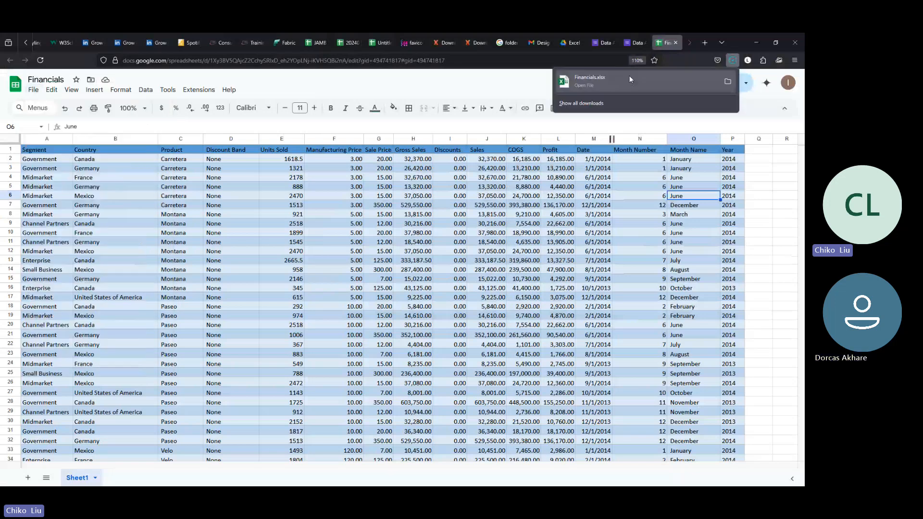
{"action": "left_click", "coordinate": [629, 77]}
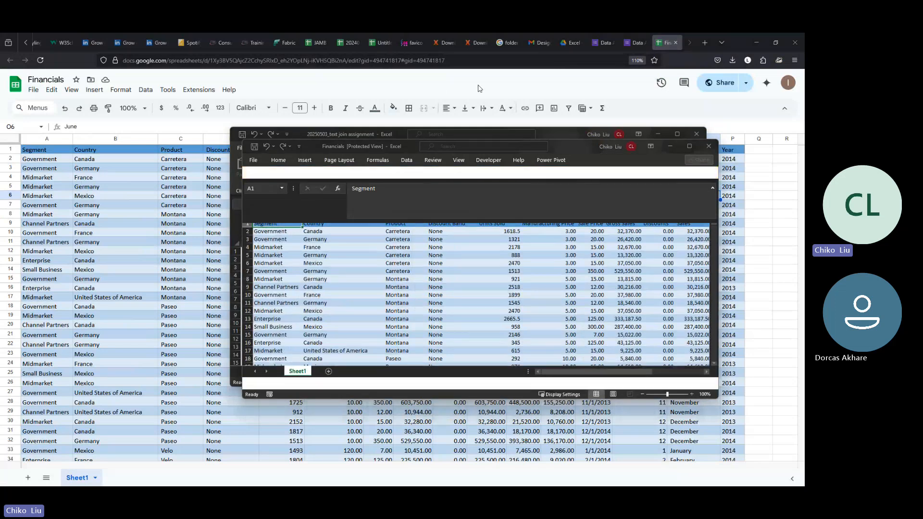
{"action": "left_click", "coordinate": [628, 46]}
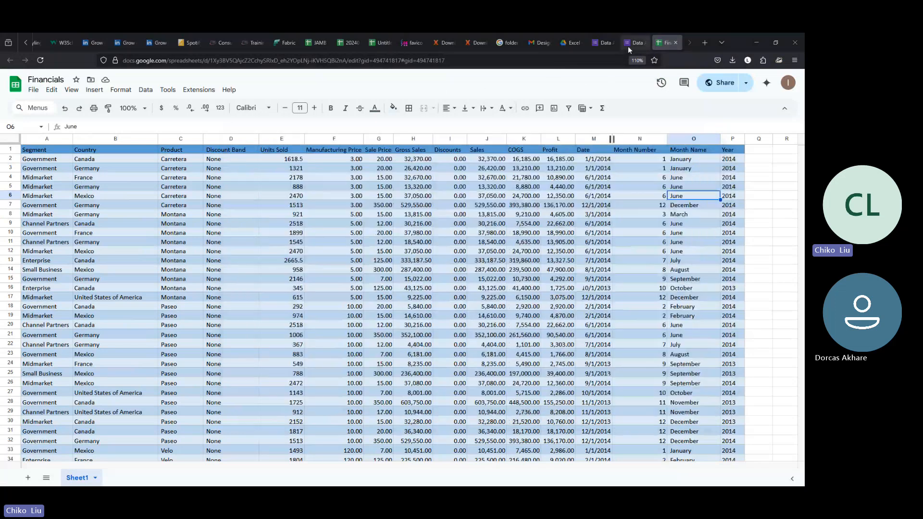
{"action": "scroll", "coordinate": [358, 183], "scroll_direction": "up", "scroll_amount": 2}
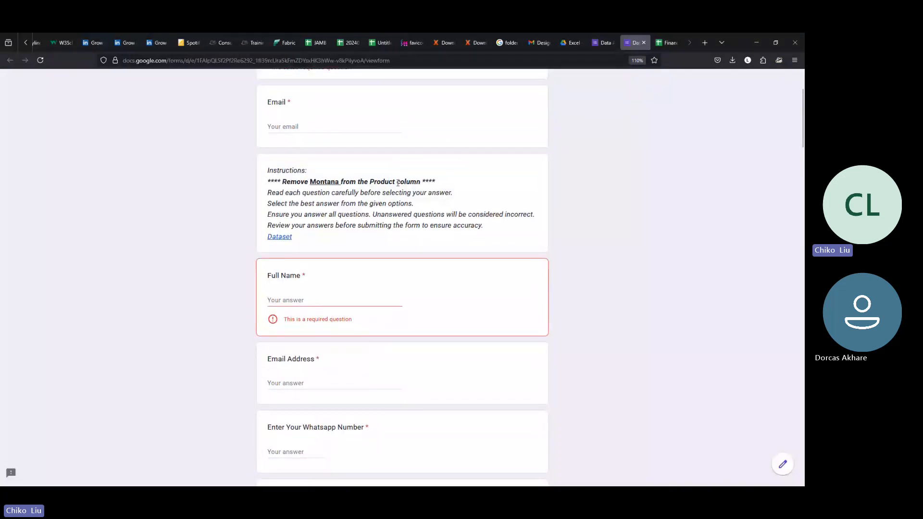
Step: Bring the Financials Excel window forward and maximize it
{"action": "mouse_move", "coordinate": [542, 485]}
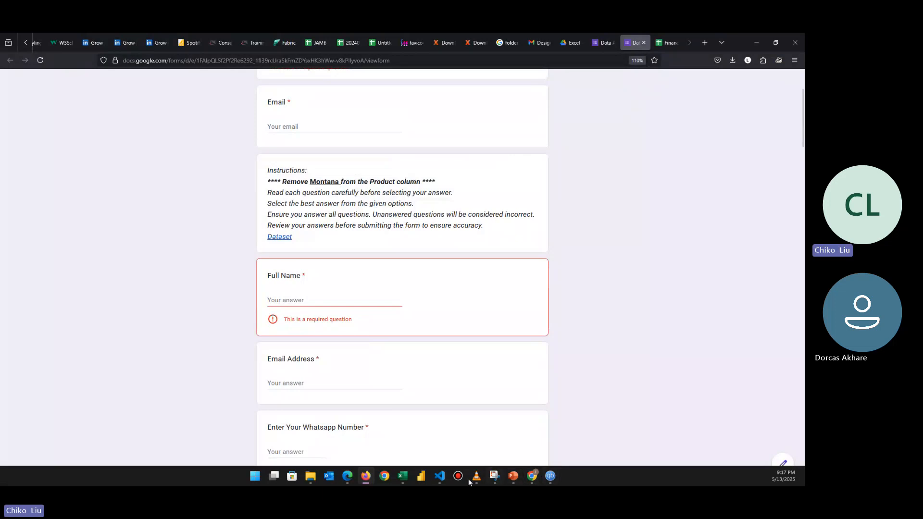
{"action": "mouse_move", "coordinate": [403, 476]}
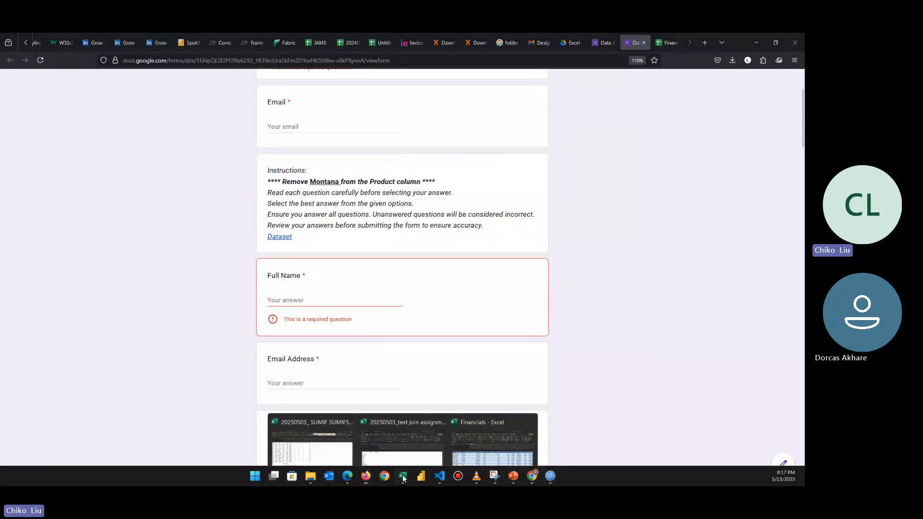
{"action": "left_click", "coordinate": [478, 440]}
{"action": "left_click", "coordinate": [700, 159]}
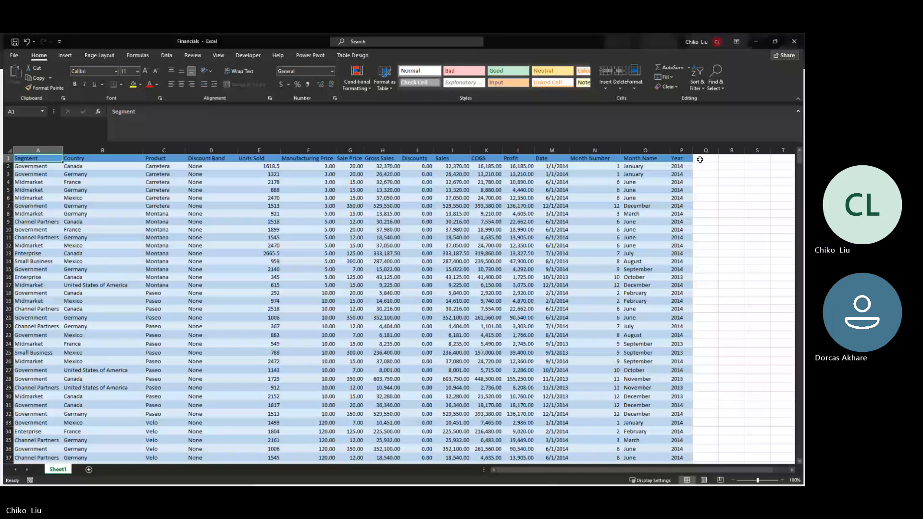
Step: Turn on header filters, try limiting Product to Montana, then switch filters off
{"action": "left_click", "coordinate": [754, 78]}
{"action": "left_click", "coordinate": [763, 139]}
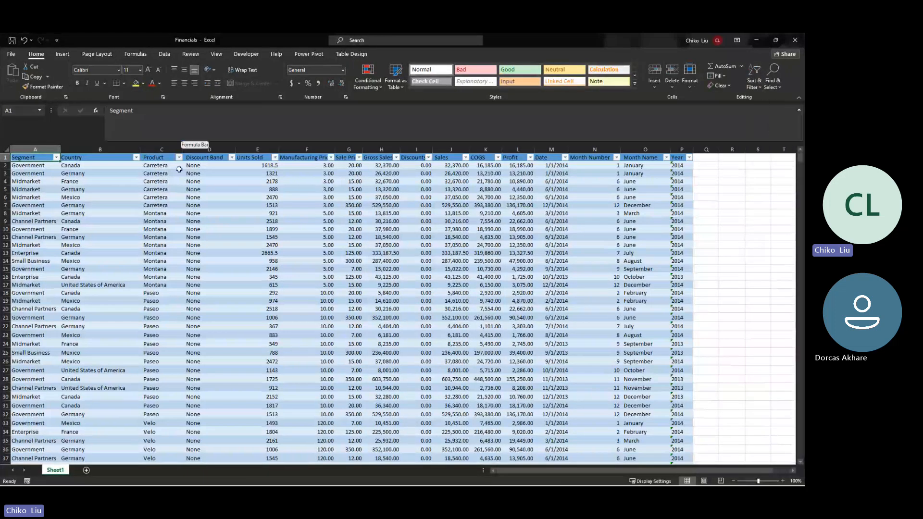
{"action": "left_click", "coordinate": [179, 157]}
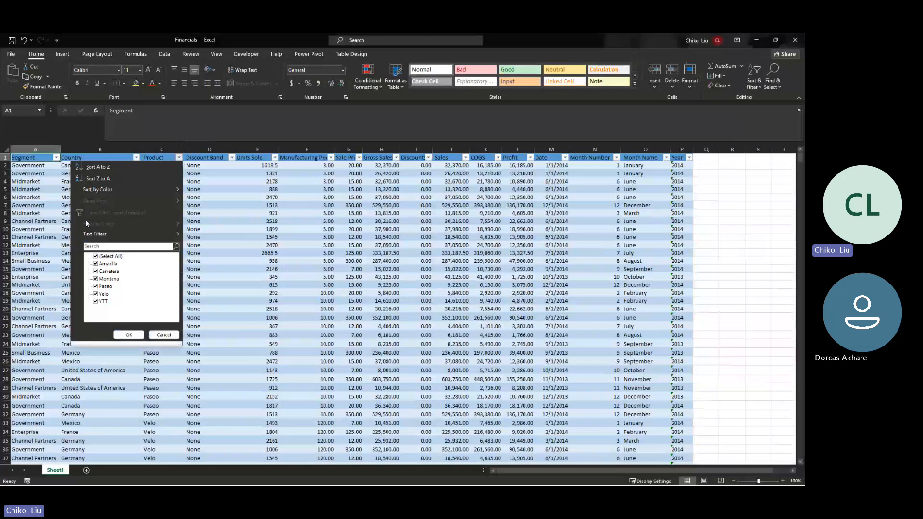
{"action": "left_click", "coordinate": [95, 256]}
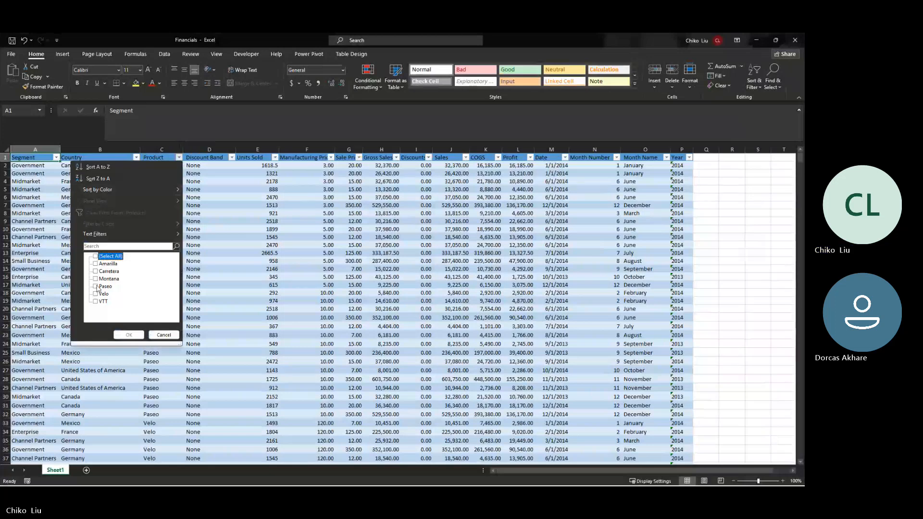
{"action": "left_click", "coordinate": [96, 279]}
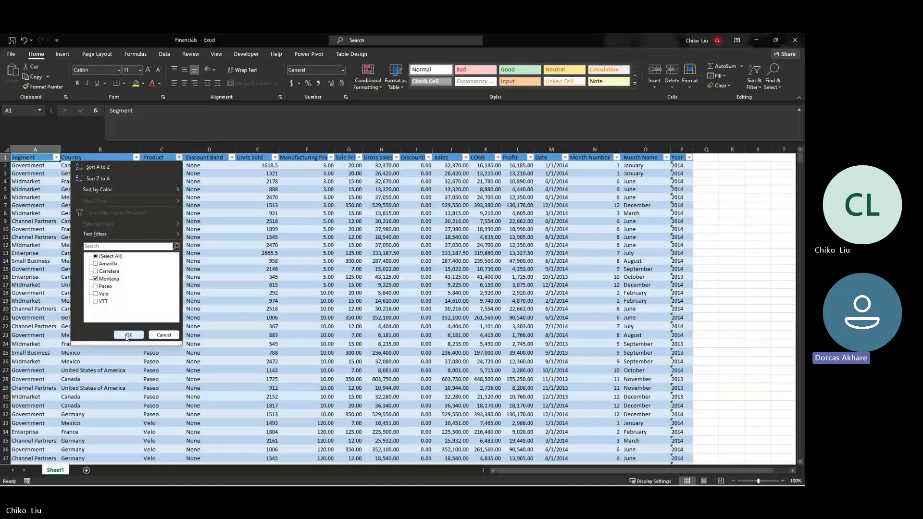
{"action": "left_click", "coordinate": [164, 335]}
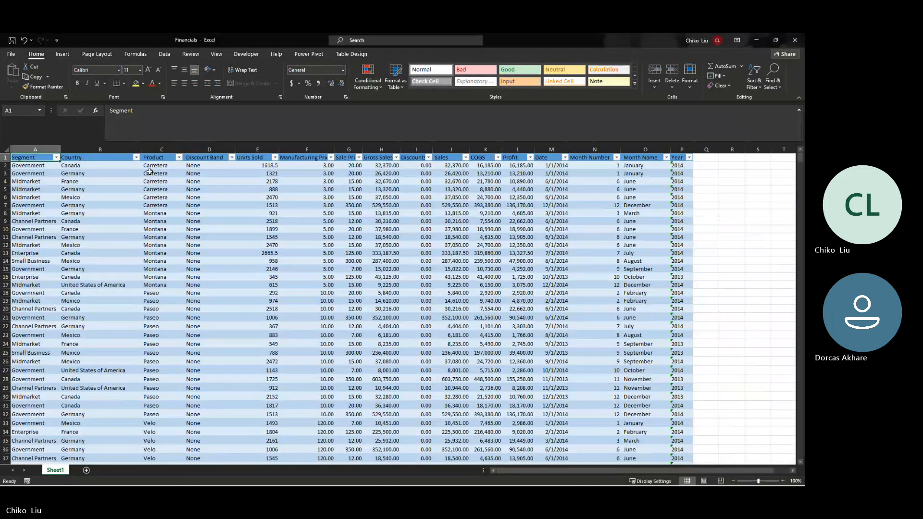
{"action": "key", "text": "ctrl+shift+l"}
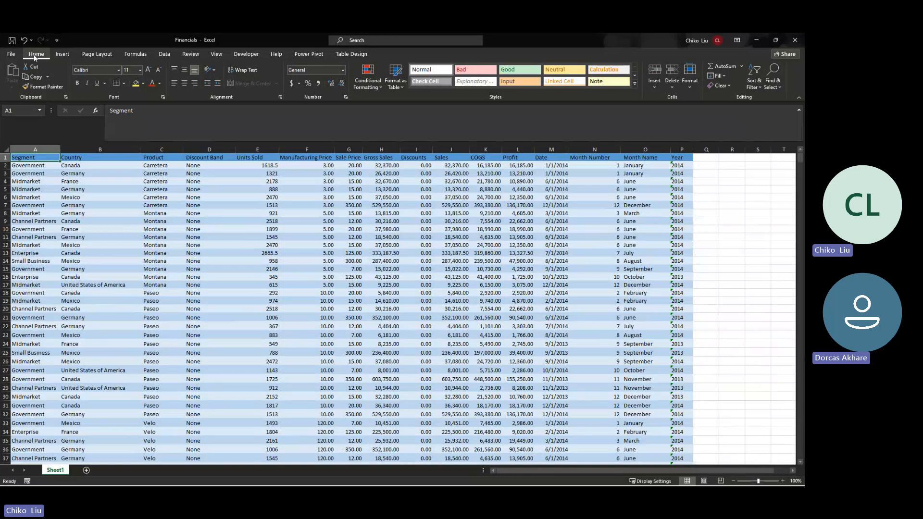
Step: Filter Product to Montana only and clear the contents of every Montana row
{"action": "left_click", "coordinate": [754, 83]}
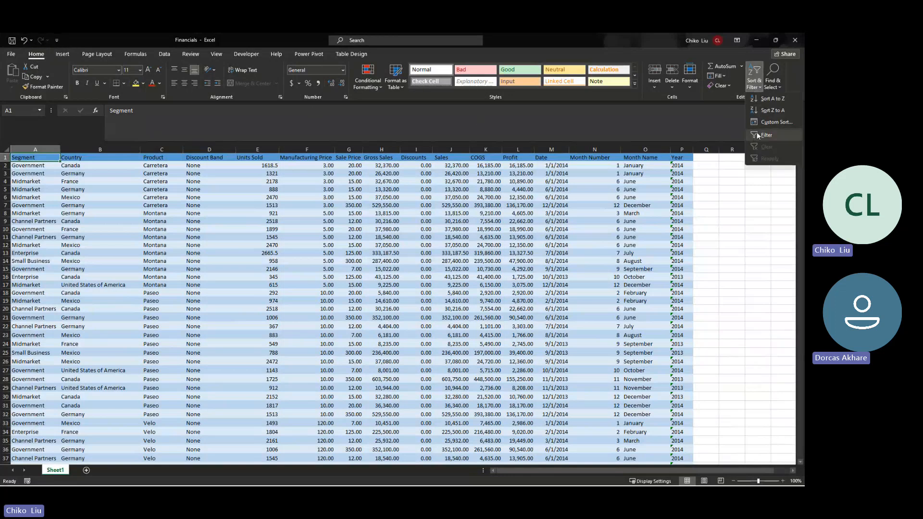
{"action": "left_click", "coordinate": [758, 136]}
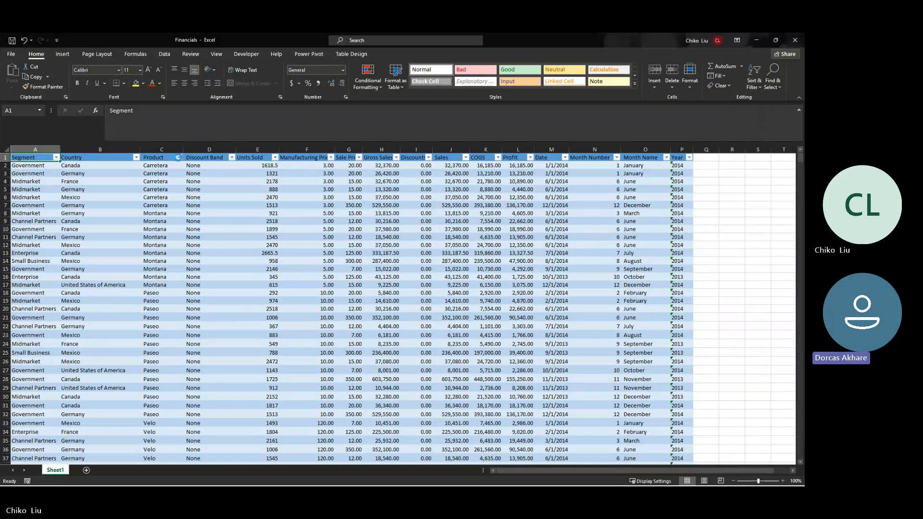
{"action": "left_click", "coordinate": [178, 157]}
{"action": "left_click", "coordinate": [96, 256]}
{"action": "left_click", "coordinate": [96, 279]}
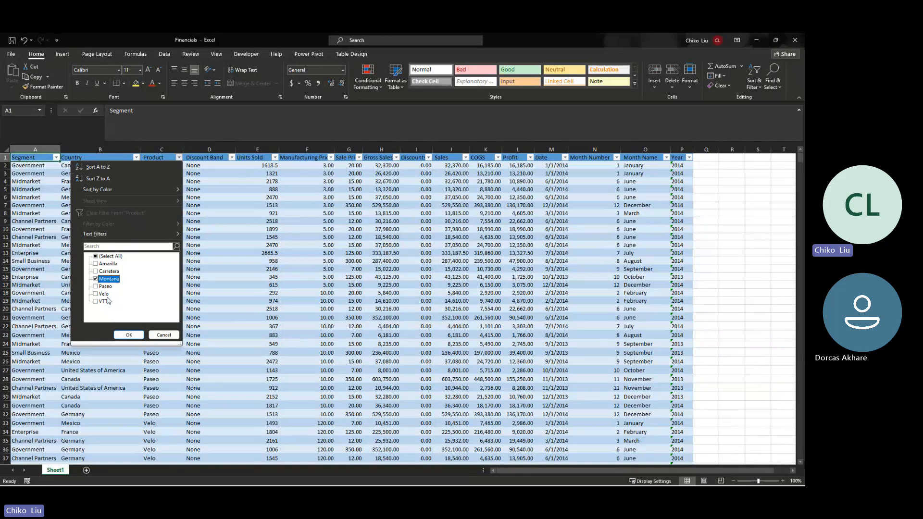
{"action": "left_click", "coordinate": [129, 335]}
{"action": "left_click", "coordinate": [42, 166]}
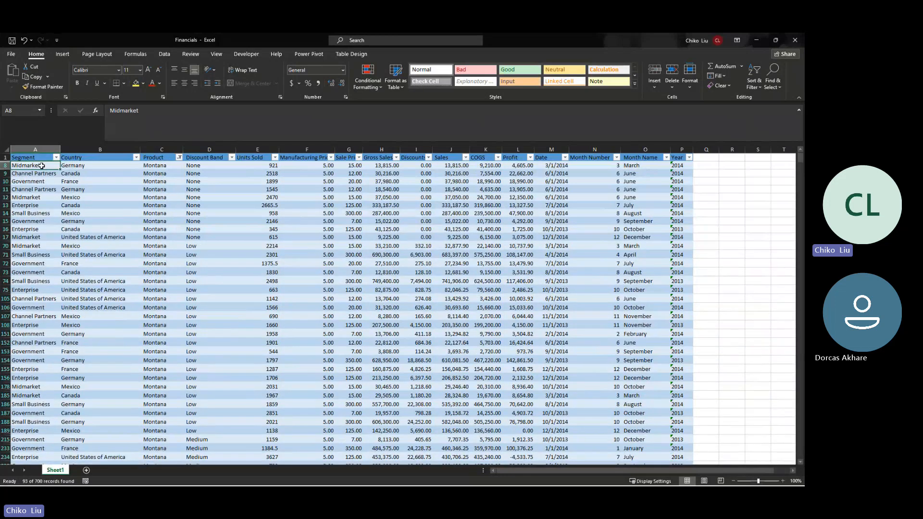
{"action": "key", "text": "ctrl+shift+Right"}
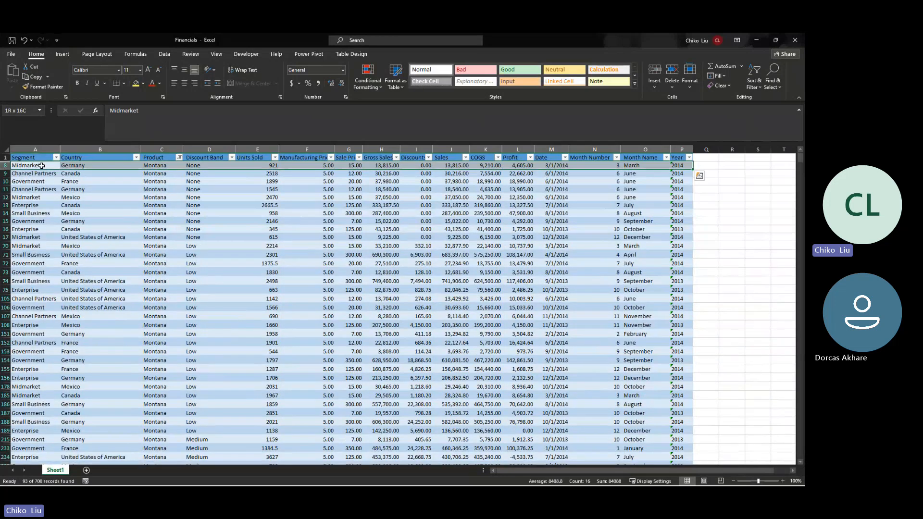
{"action": "key", "text": "ctrl+shift+Down"}
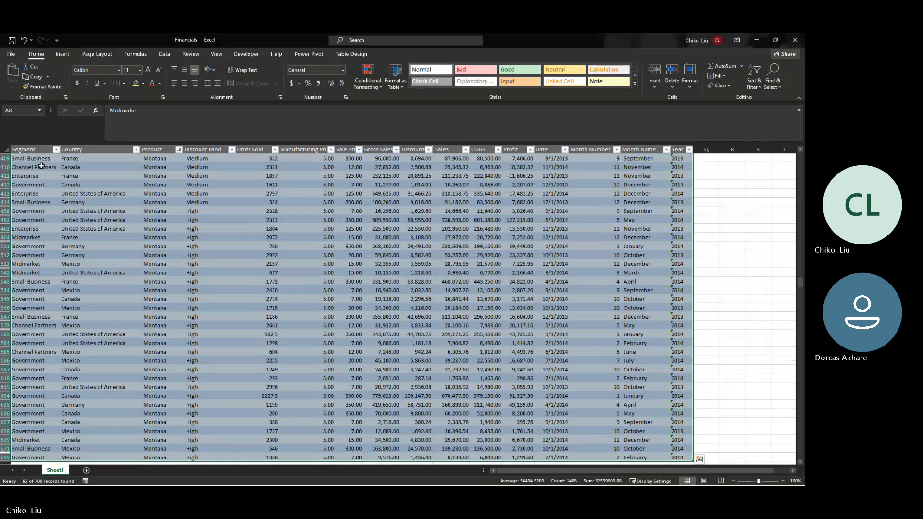
{"action": "key", "text": "Delete"}
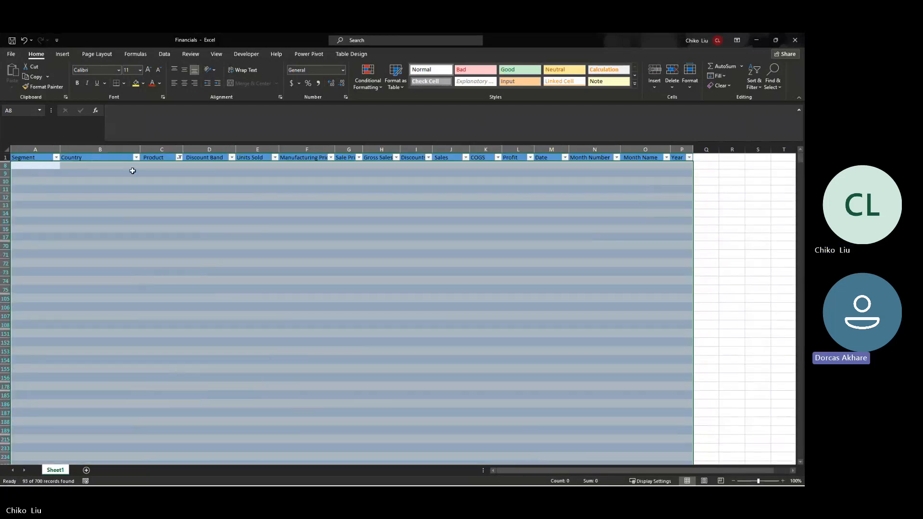
Step: Remove the Product filter so all rows show again and review the data
{"action": "left_click", "coordinate": [179, 157]}
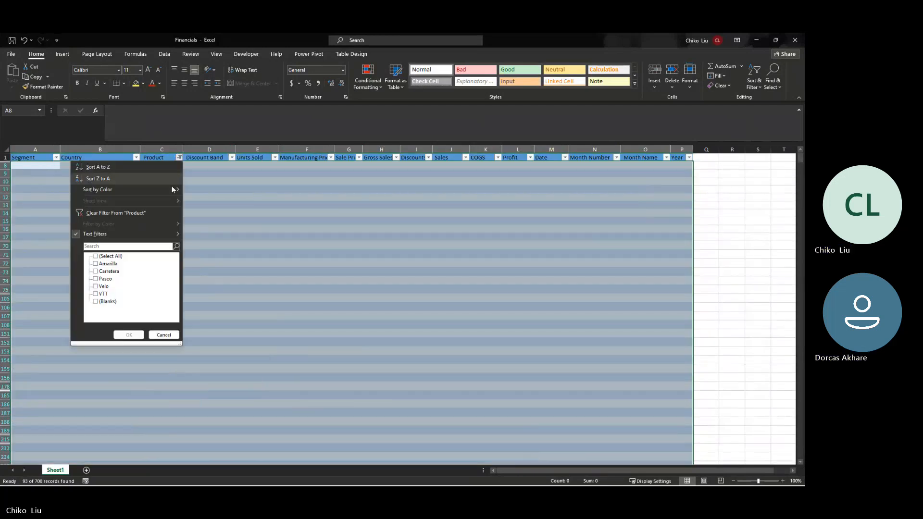
{"action": "left_click", "coordinate": [98, 213]}
{"action": "left_click", "coordinate": [179, 157]}
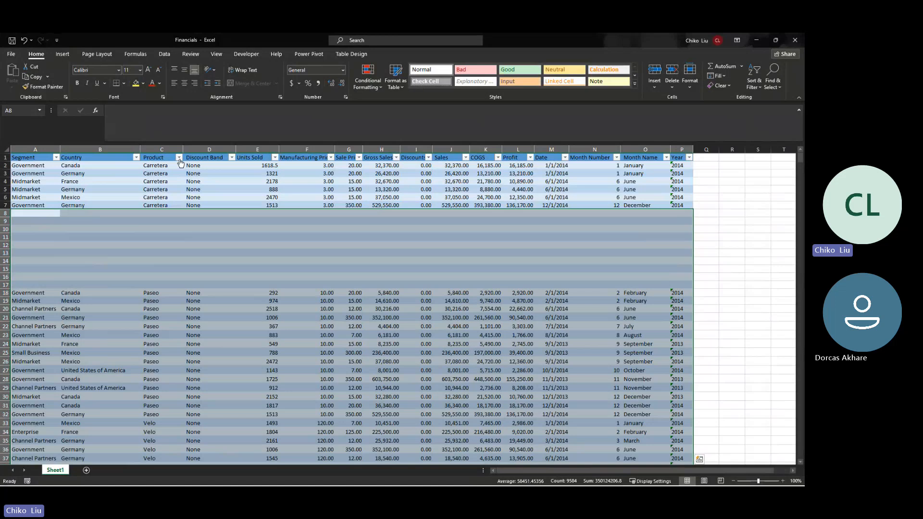
{"action": "key", "text": "Escape"}
{"action": "scroll", "coordinate": [172, 212], "scroll_direction": "down", "scroll_amount": 16}
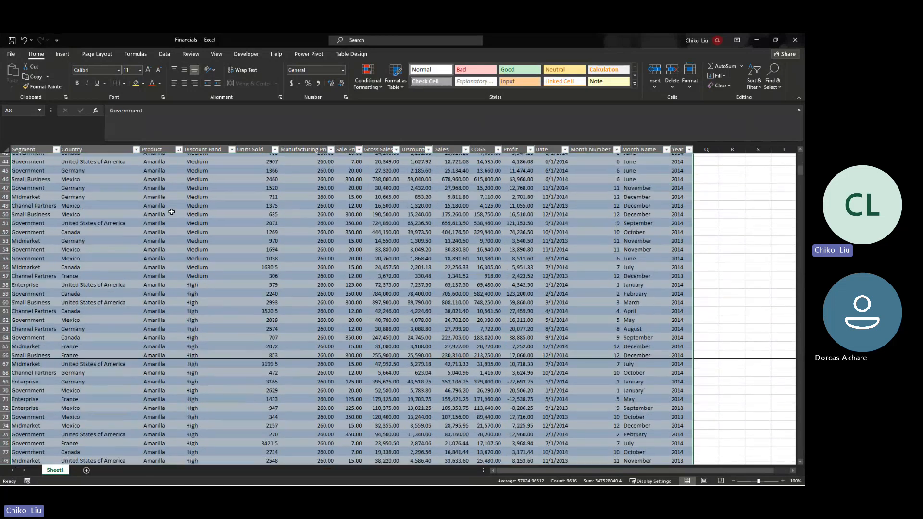
{"action": "scroll", "coordinate": [172, 212], "scroll_direction": "up", "scroll_amount": 13}
{"action": "scroll", "coordinate": [172, 212], "scroll_direction": "down", "scroll_amount": 10}
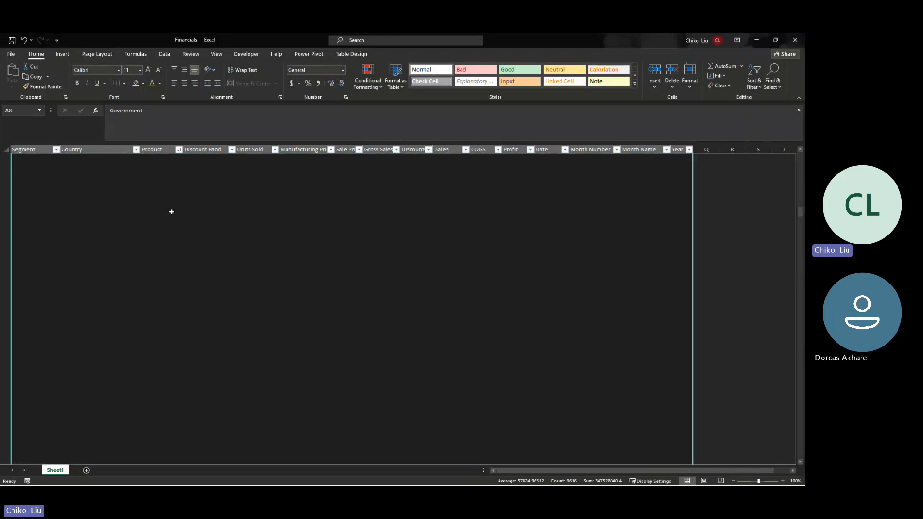
{"action": "scroll", "coordinate": [172, 212], "scroll_direction": "down", "scroll_amount": 20}
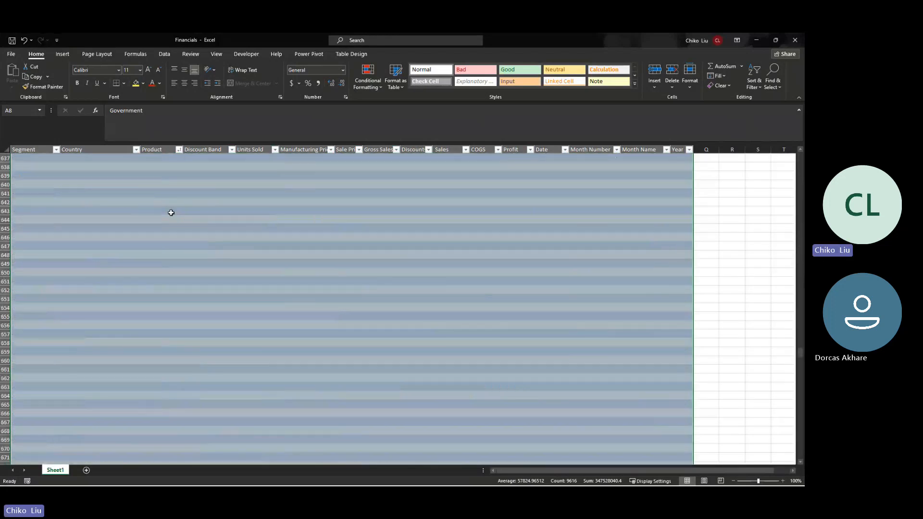
{"action": "scroll", "coordinate": [171, 213], "scroll_direction": "up", "scroll_amount": 20}
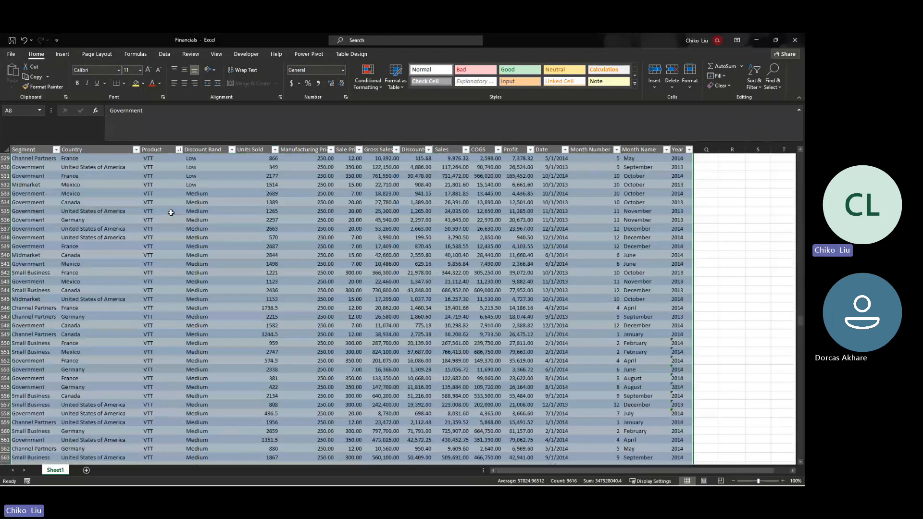
{"action": "scroll", "coordinate": [171, 213], "scroll_direction": "down", "scroll_amount": 20}
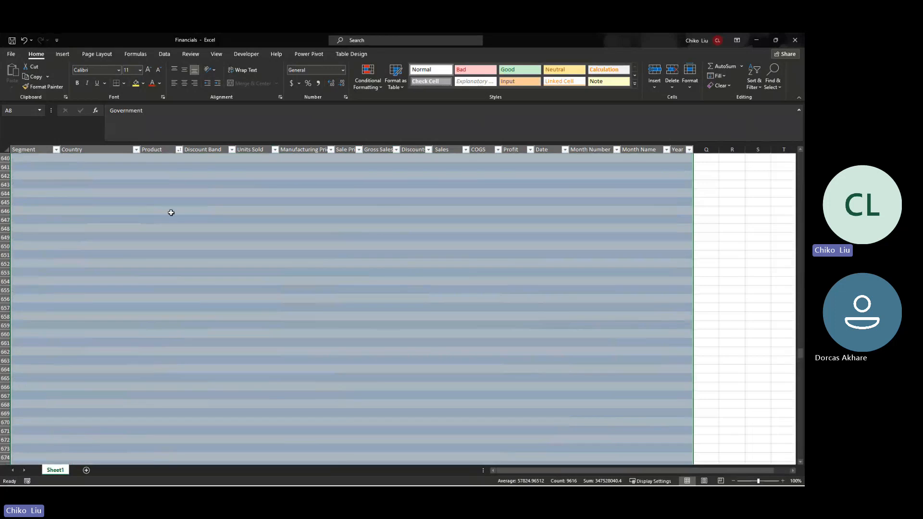
Step: Delete the empty rows 609–701 below the last data row
{"action": "left_click", "coordinate": [172, 212]}
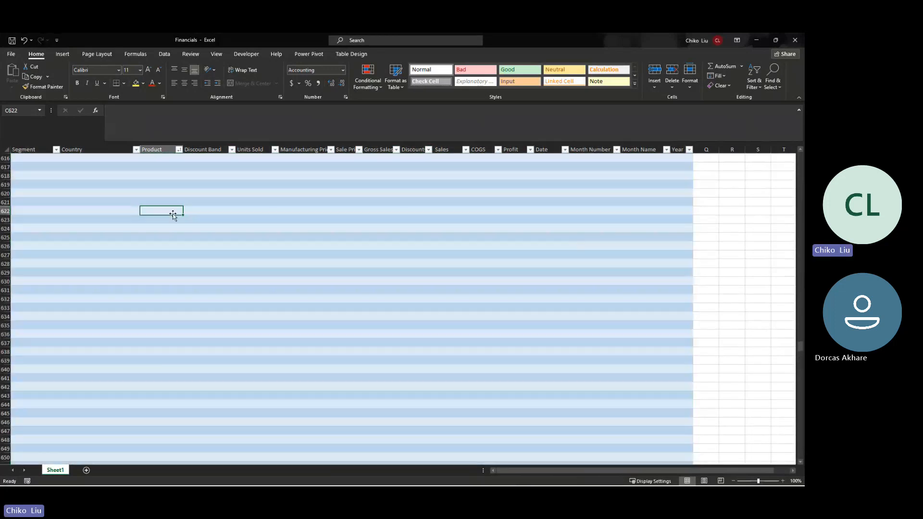
{"action": "key", "text": "ctrl+Up"}
{"action": "key", "text": "Left"}
{"action": "key", "text": "Left"}
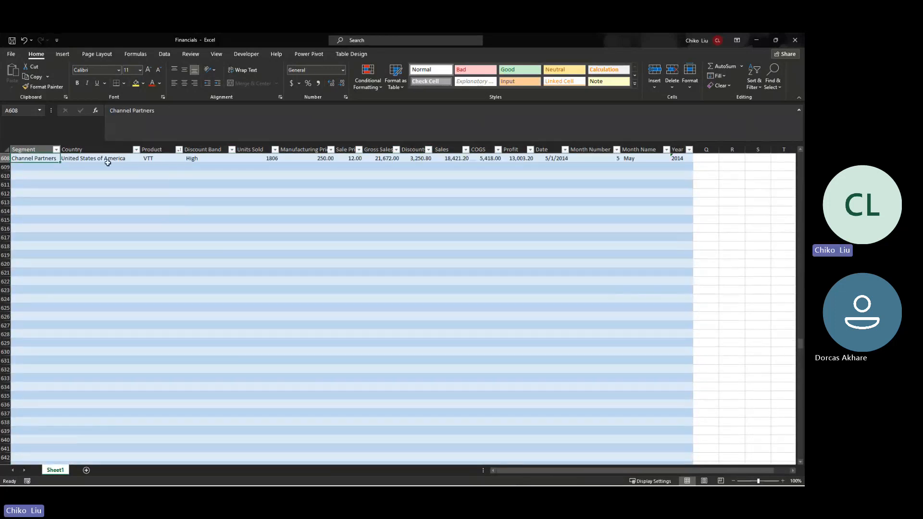
{"action": "left_click", "coordinate": [5, 167]}
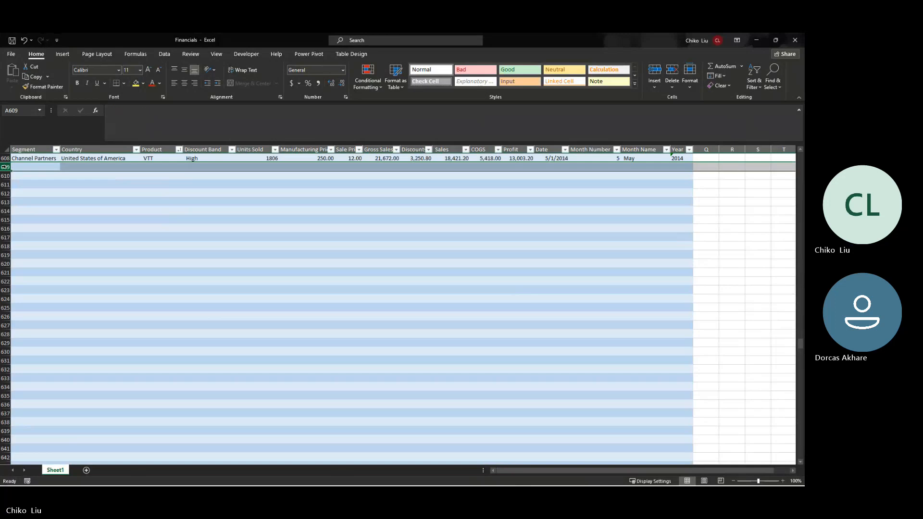
{"action": "key", "text": "ctrl+shift+Down"}
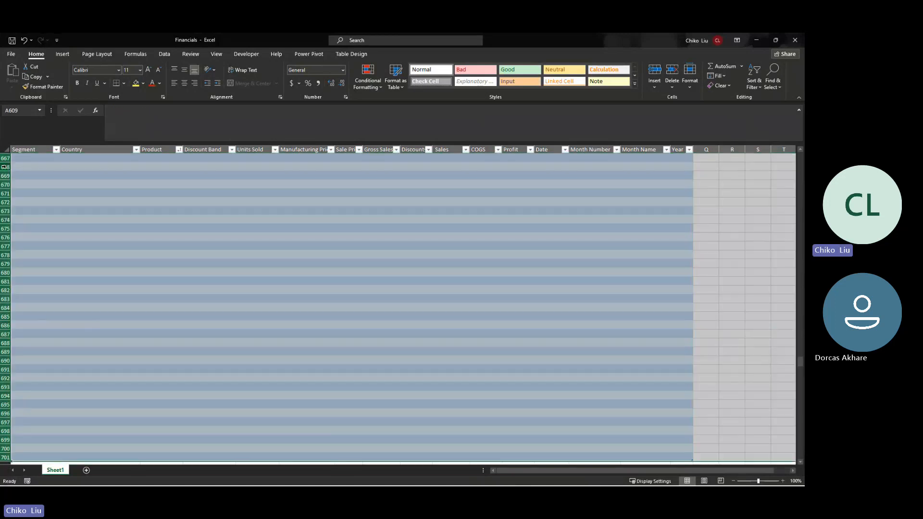
{"action": "right_click", "coordinate": [5, 167]}
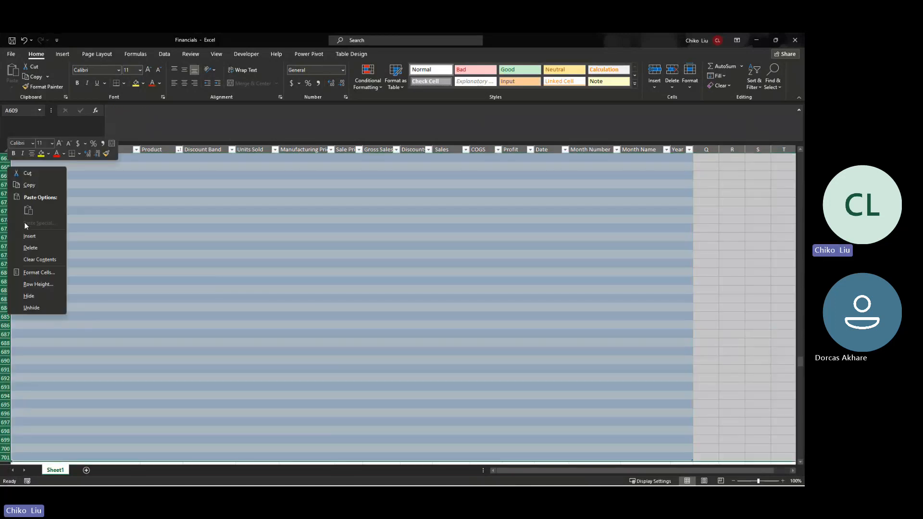
{"action": "left_click", "coordinate": [30, 250]}
{"action": "scroll", "coordinate": [48, 273], "scroll_direction": "up", "scroll_amount": 8}
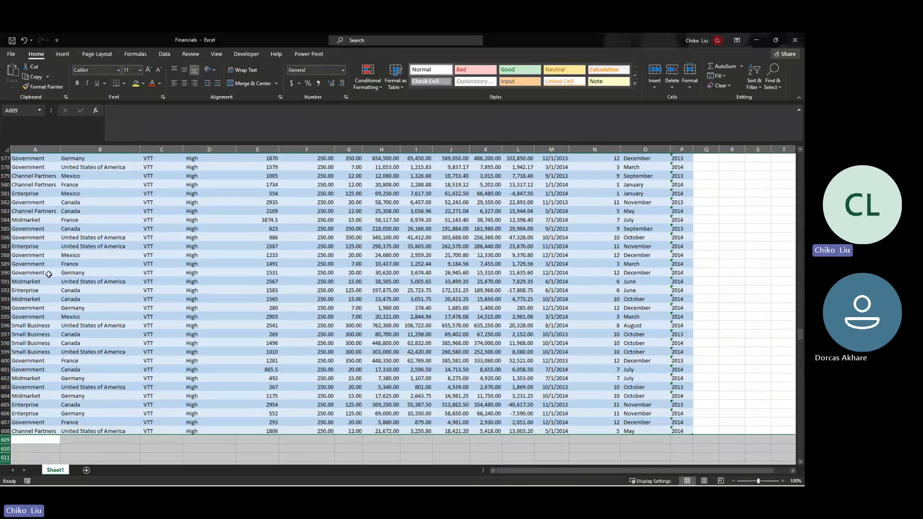
{"action": "scroll", "coordinate": [48, 275], "scroll_direction": "up", "scroll_amount": 20}
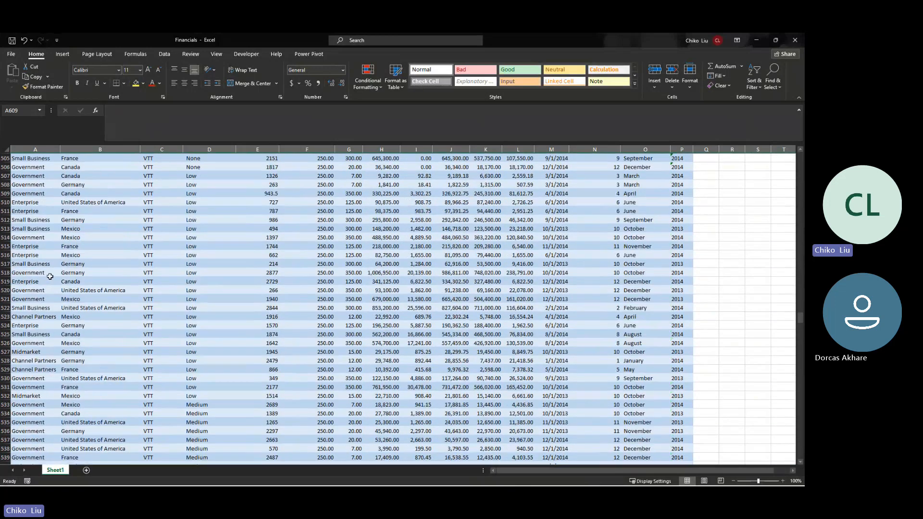
{"action": "scroll", "coordinate": [51, 278], "scroll_direction": "up", "scroll_amount": 20}
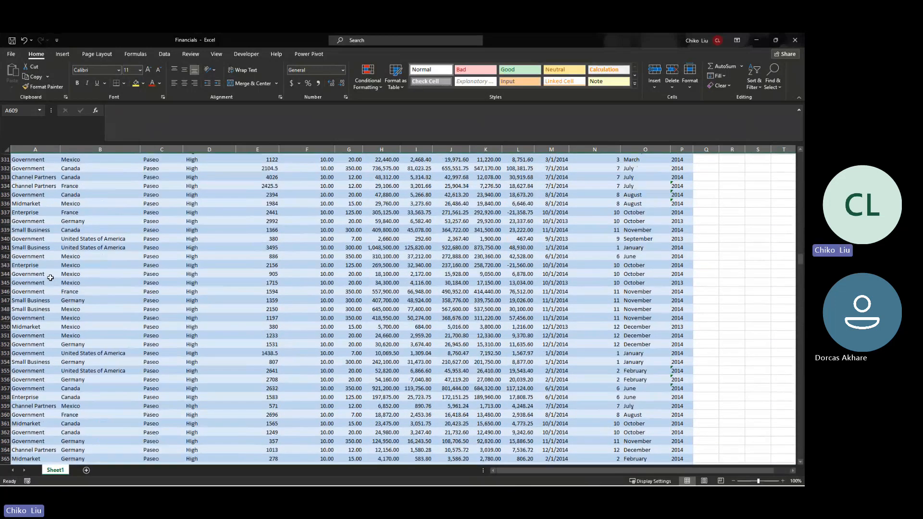
{"action": "scroll", "coordinate": [51, 277], "scroll_direction": "up", "scroll_amount": 20}
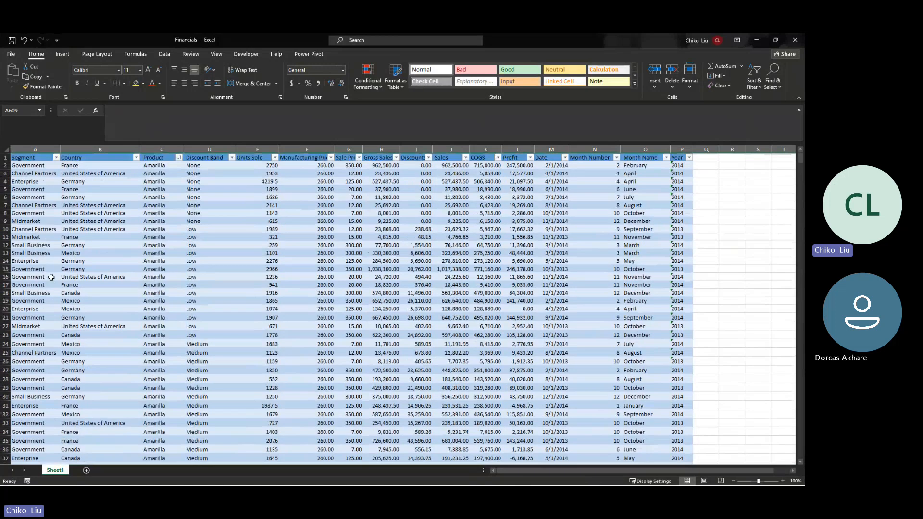
Step: Return to the browser's Financials sheet and select the data range A1:P701
{"action": "left_click", "coordinate": [757, 42]}
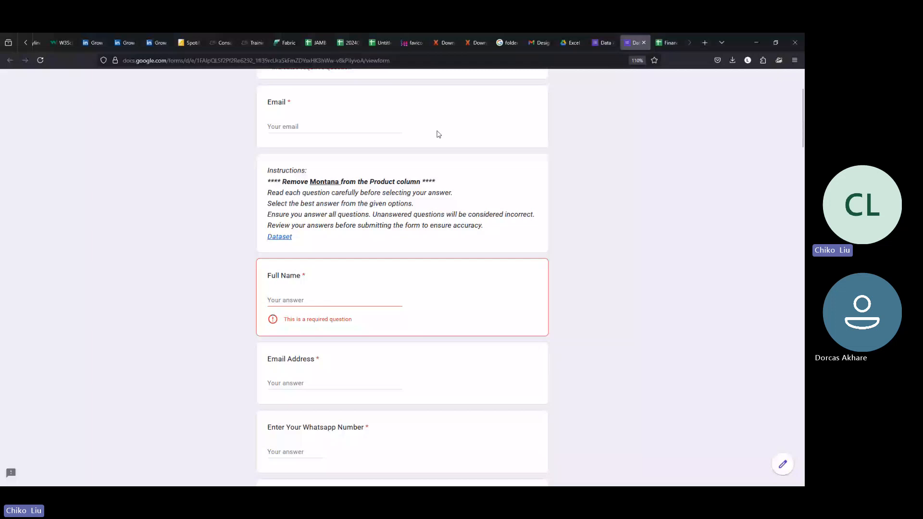
{"action": "left_click", "coordinate": [663, 42]}
{"action": "left_click", "coordinate": [296, 153]}
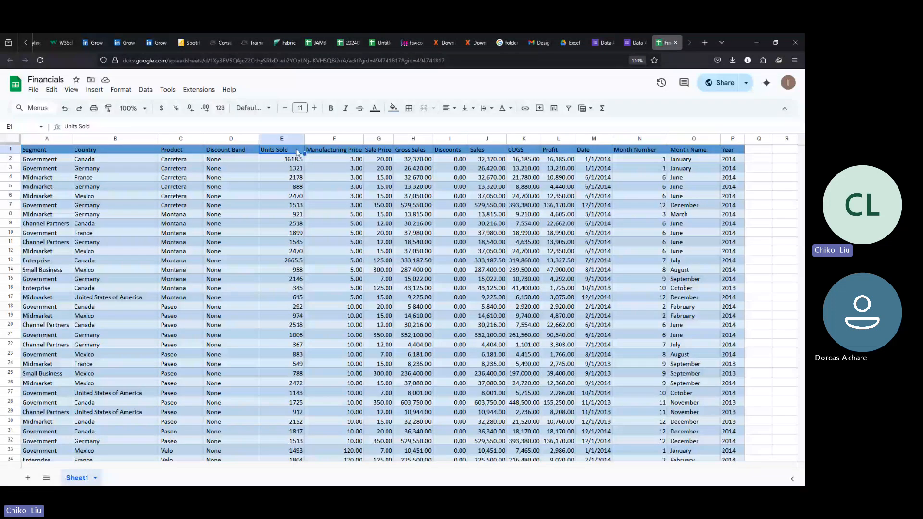
{"action": "left_click", "coordinate": [52, 154]}
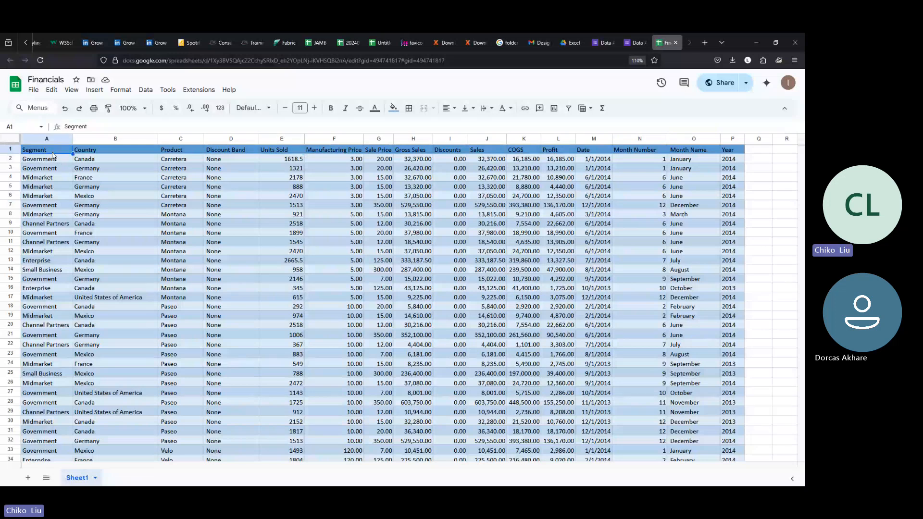
{"action": "key", "text": "ctrl+shift+Right"}
{"action": "key", "text": "ctrl+shift+Down"}
{"action": "key", "text": "ctrl+c"}
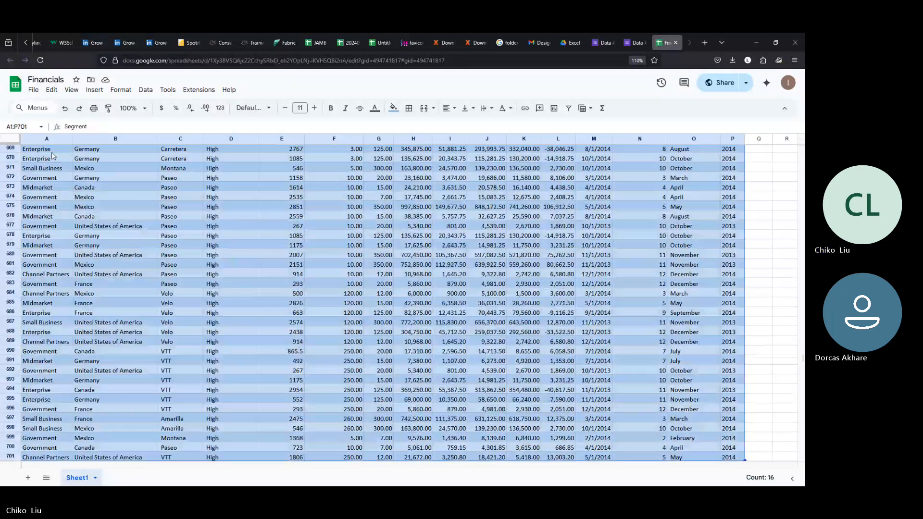
{"action": "key", "text": "ctrl+Home"}
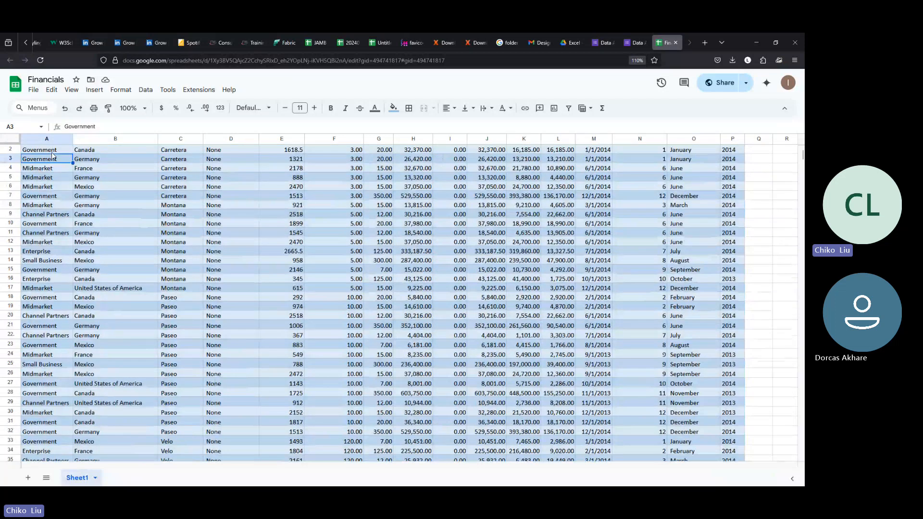
{"action": "key", "text": "ctrl+shift+Right"}
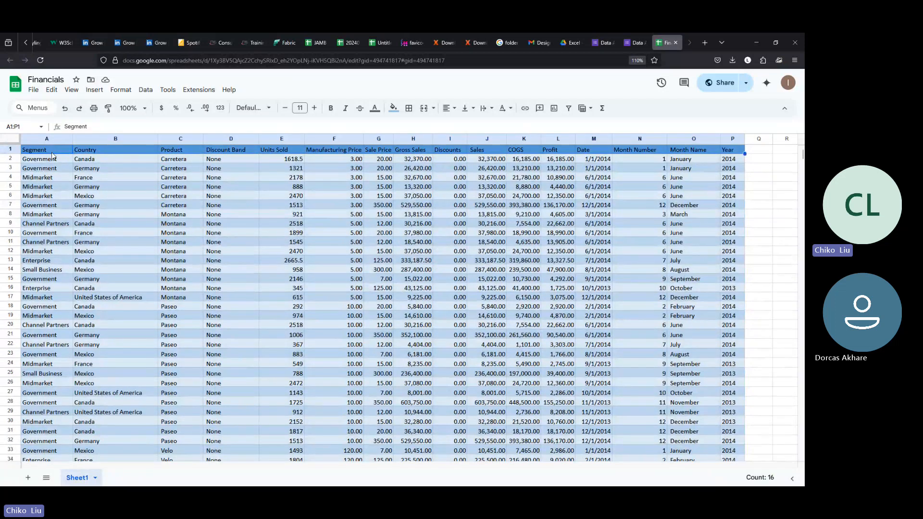
{"action": "key", "text": "ctrl+shift+Down"}
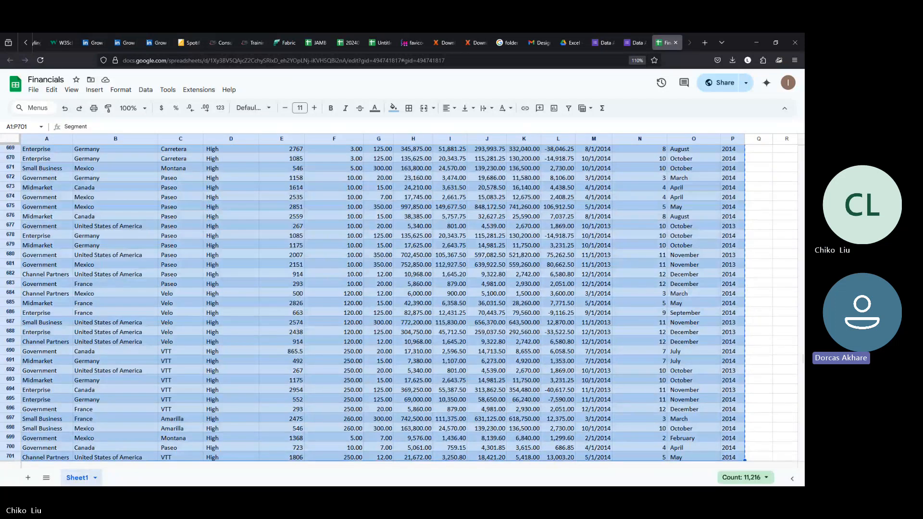
Step: Add a new sheet and paste the copied Financials data into A1 as values only
{"action": "left_click", "coordinate": [28, 478]}
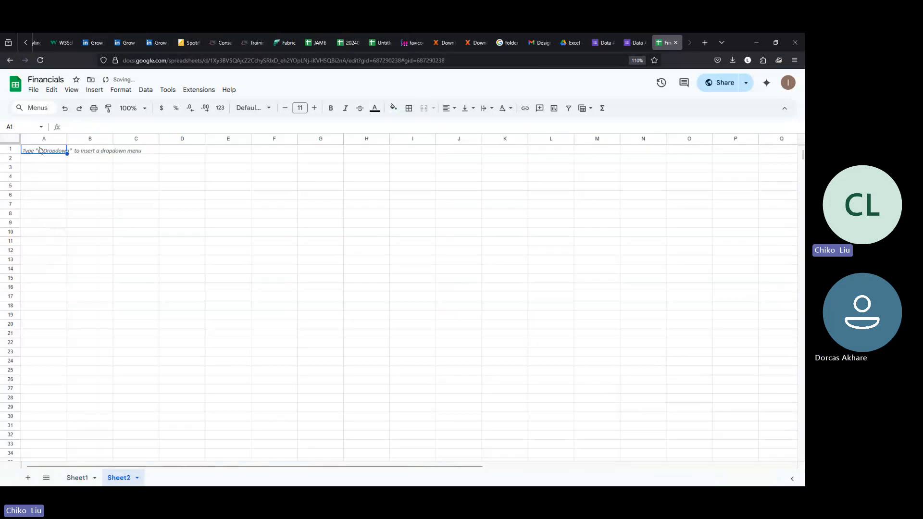
{"action": "right_click", "coordinate": [40, 150]}
{"action": "mouse_move", "coordinate": [64, 197]}
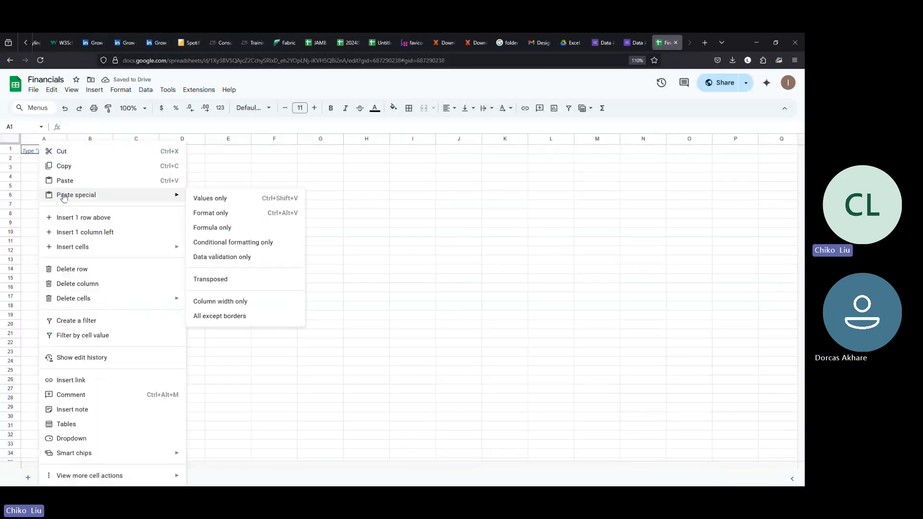
{"action": "left_click", "coordinate": [207, 198]}
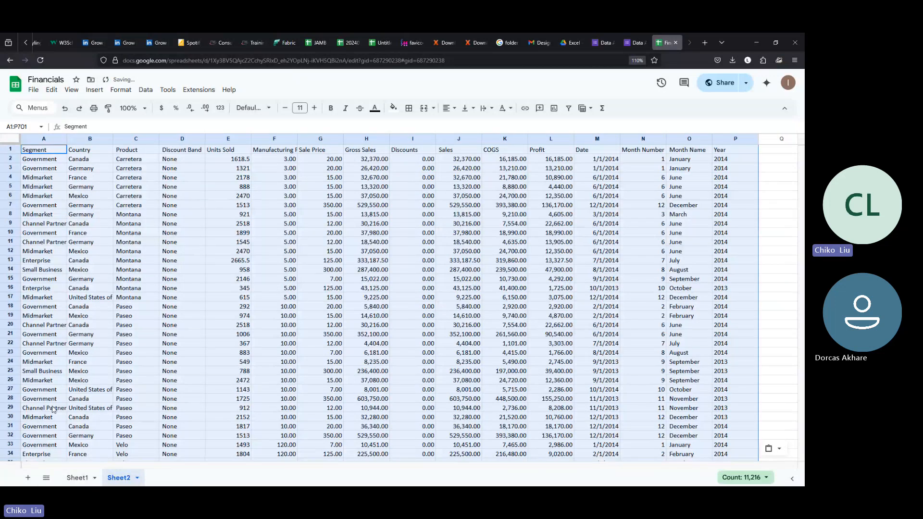
Step: Delete the original Sheet1 and rename the pasted sheet to Sheet1
{"action": "left_click", "coordinate": [76, 478]}
{"action": "right_click", "coordinate": [76, 478]}
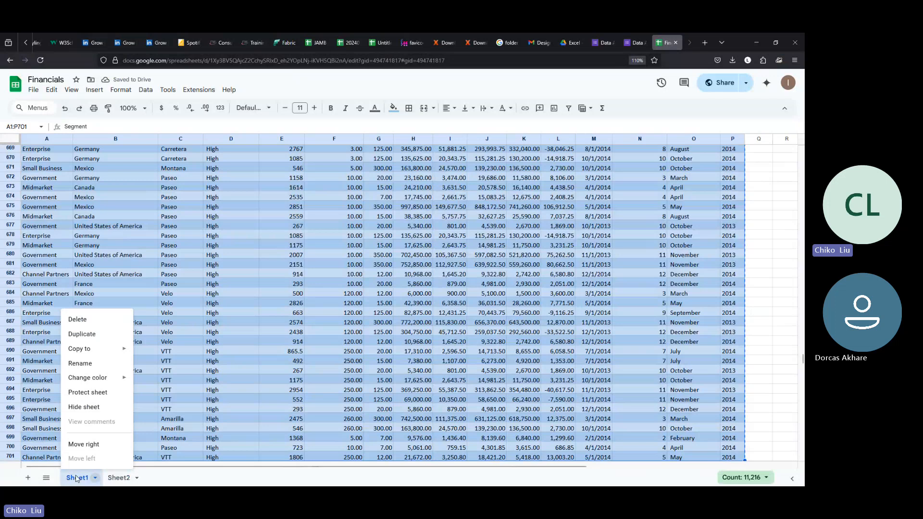
{"action": "left_click", "coordinate": [80, 322]}
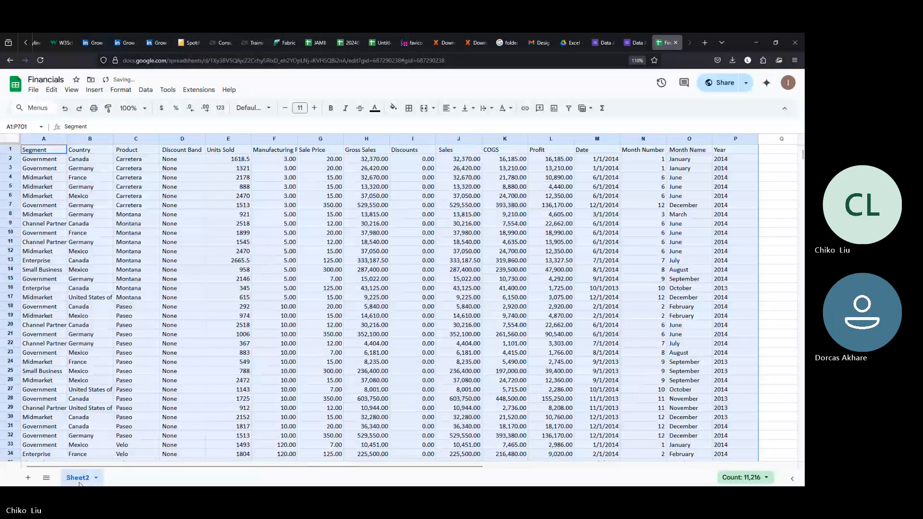
{"action": "double_click", "coordinate": [78, 478]}
{"action": "type", "text": "Sheet1"}
{"action": "key", "text": "Return"}
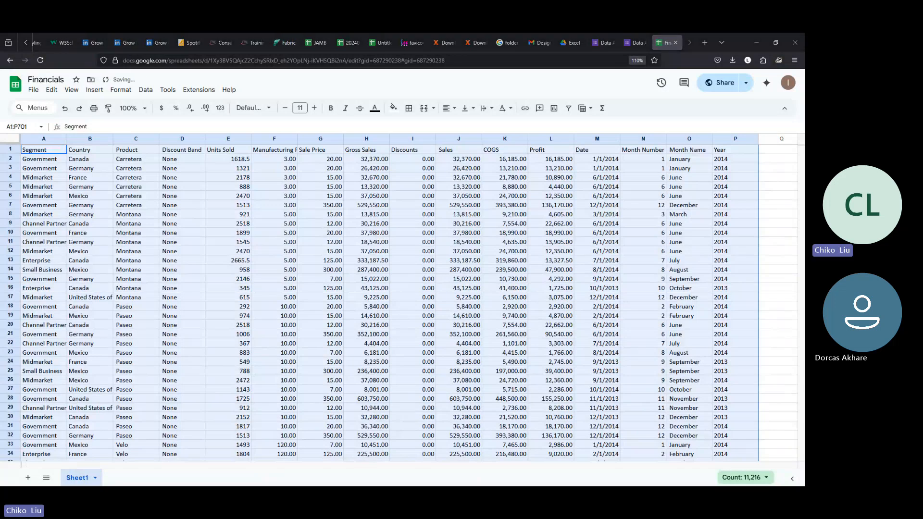
{"action": "key", "text": "alt+Tab"}
Step: Close the old Excel copy unsaved, then download, open and maximize Financials(1).xlsx
{"action": "left_click", "coordinate": [795, 44]}
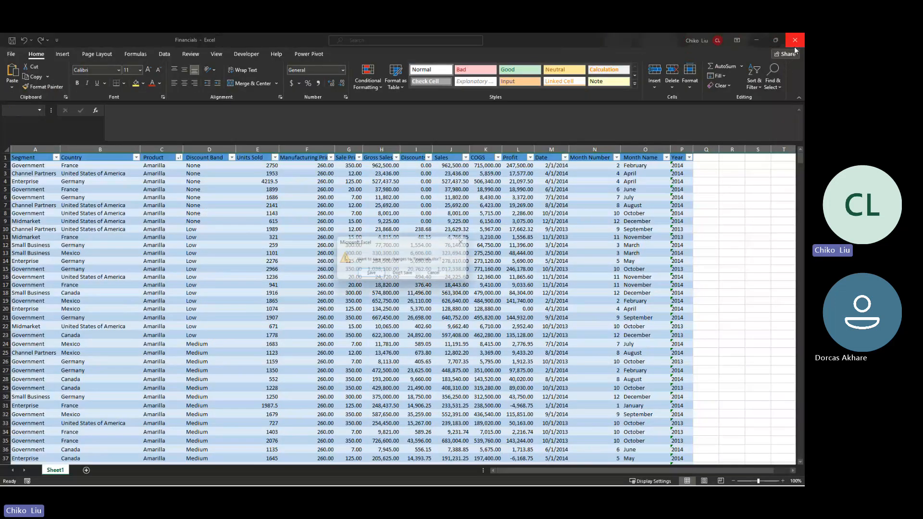
{"action": "left_click", "coordinate": [403, 274]}
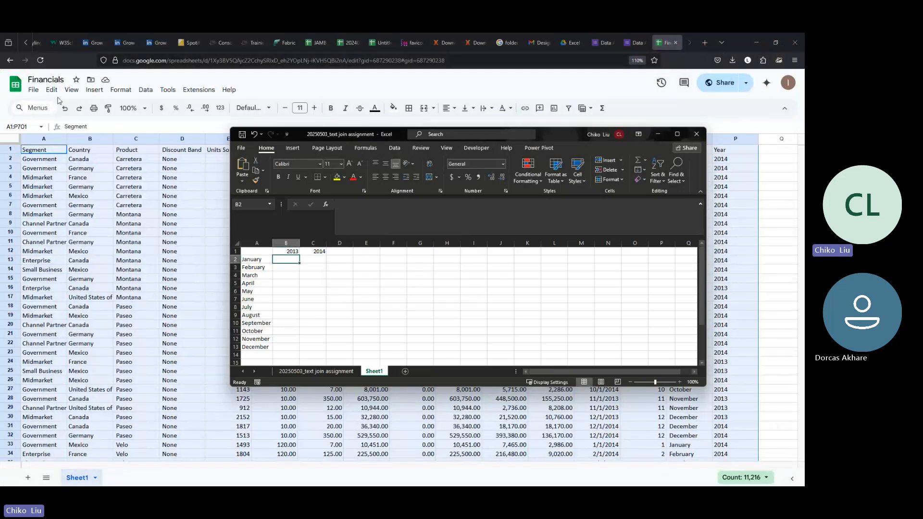
{"action": "left_click", "coordinate": [33, 90]}
{"action": "mouse_move", "coordinate": [63, 202]}
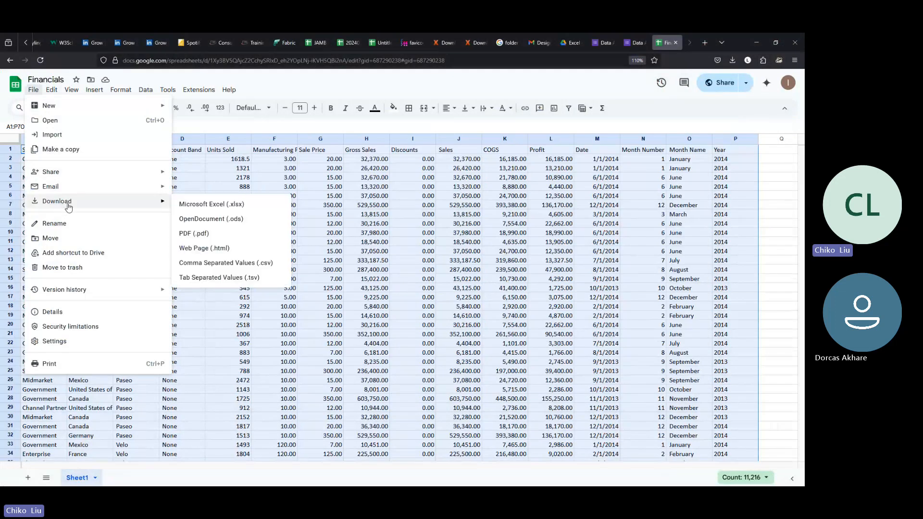
{"action": "left_click", "coordinate": [221, 205]}
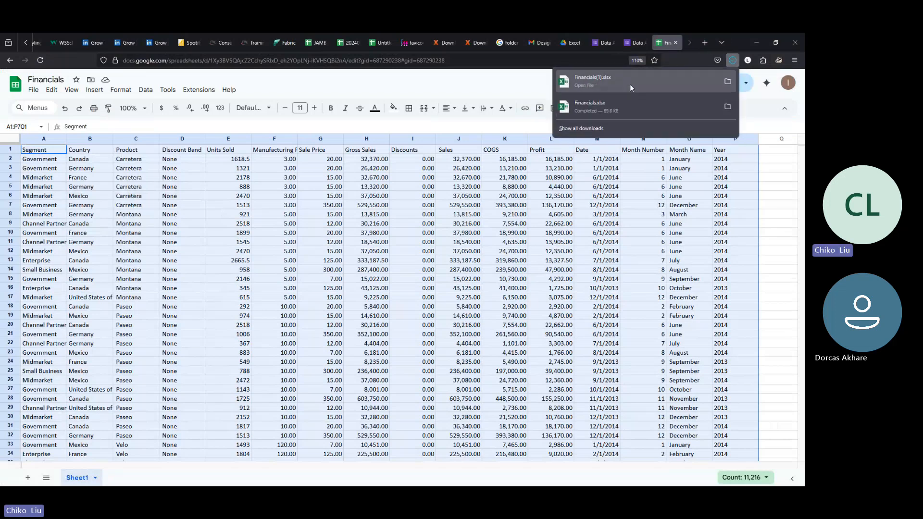
{"action": "left_click", "coordinate": [631, 85]}
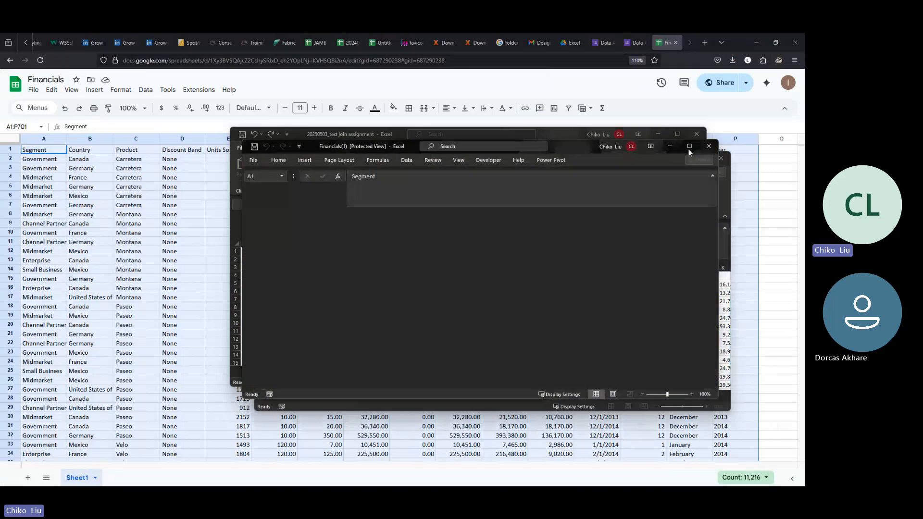
{"action": "left_click", "coordinate": [701, 159]}
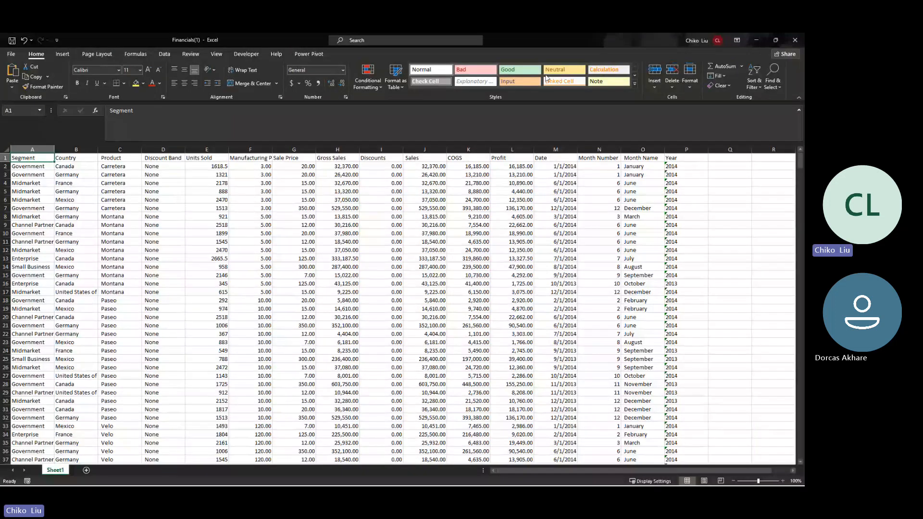
Step: Filter Product to Montana only and clear the contents of all Montana rows
{"action": "left_click", "coordinate": [753, 83]}
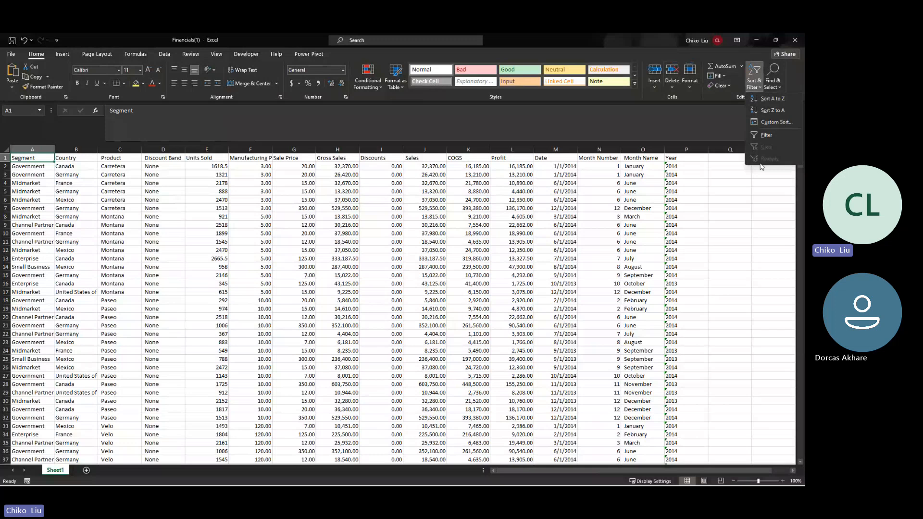
{"action": "left_click", "coordinate": [766, 135]}
{"action": "left_click", "coordinate": [137, 158]}
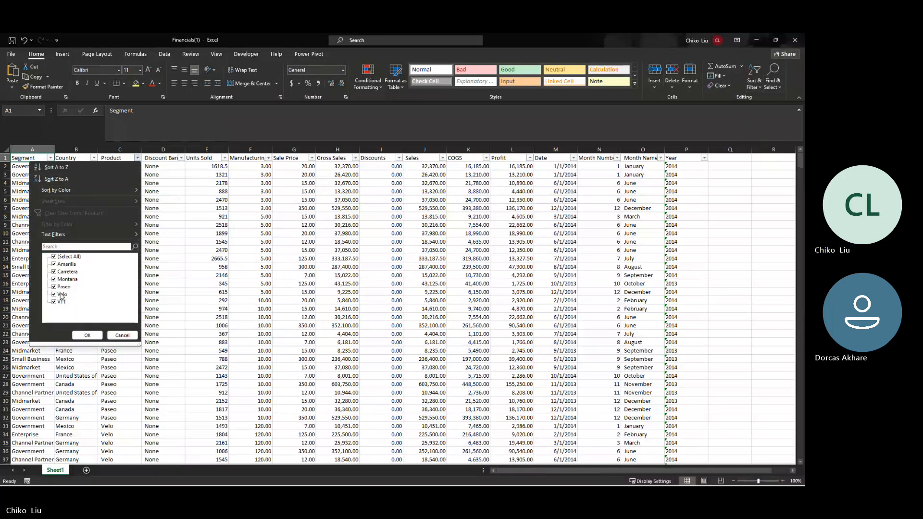
{"action": "left_click", "coordinate": [54, 256]}
{"action": "left_click", "coordinate": [54, 279]}
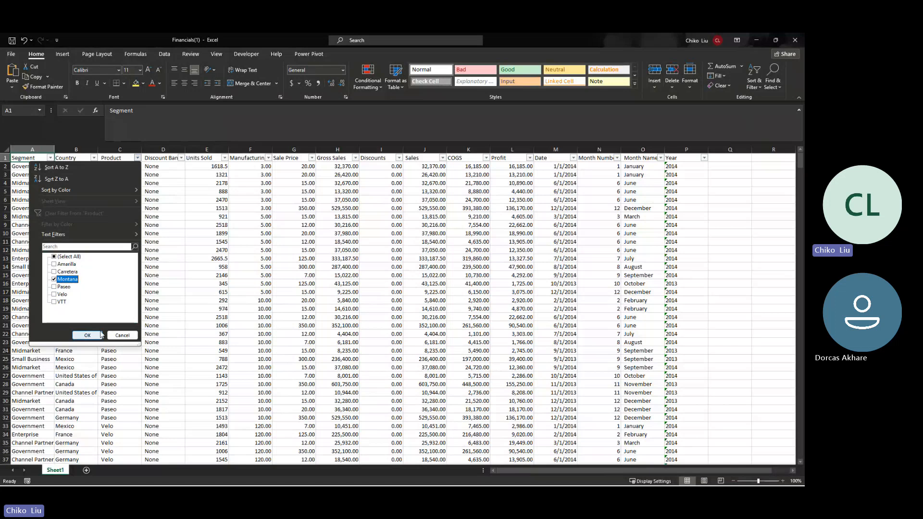
{"action": "left_click", "coordinate": [87, 335]}
{"action": "left_click", "coordinate": [46, 166]}
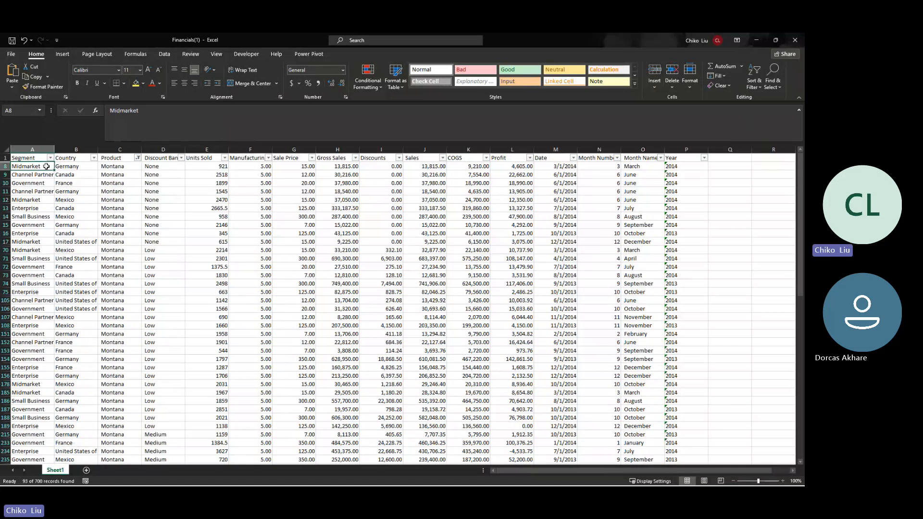
{"action": "key", "text": "shift+space"}
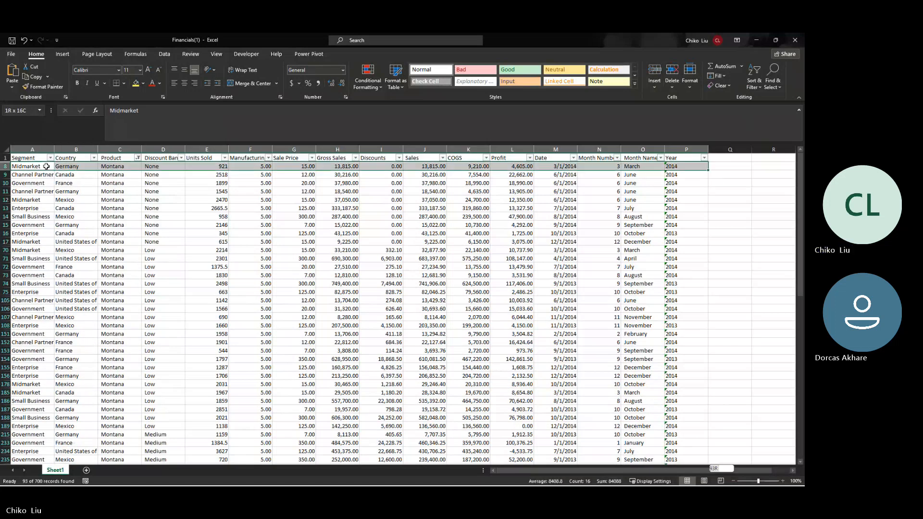
{"action": "key", "text": "ctrl+shift+Down"}
{"action": "key", "text": "Delete"}
Step: Remove the Product filter, sort by Product A to Z, and turn filtering off
{"action": "left_click", "coordinate": [46, 161]}
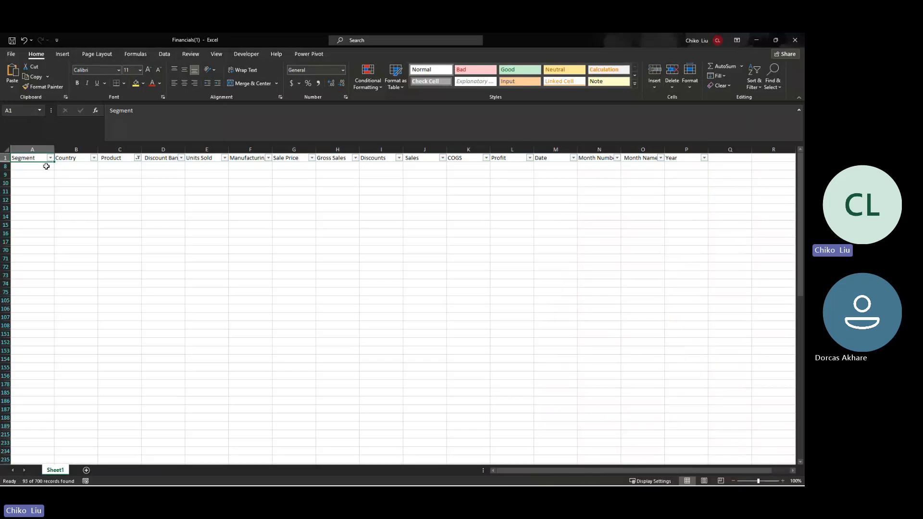
{"action": "left_click", "coordinate": [144, 161]}
{"action": "left_click", "coordinate": [137, 157]}
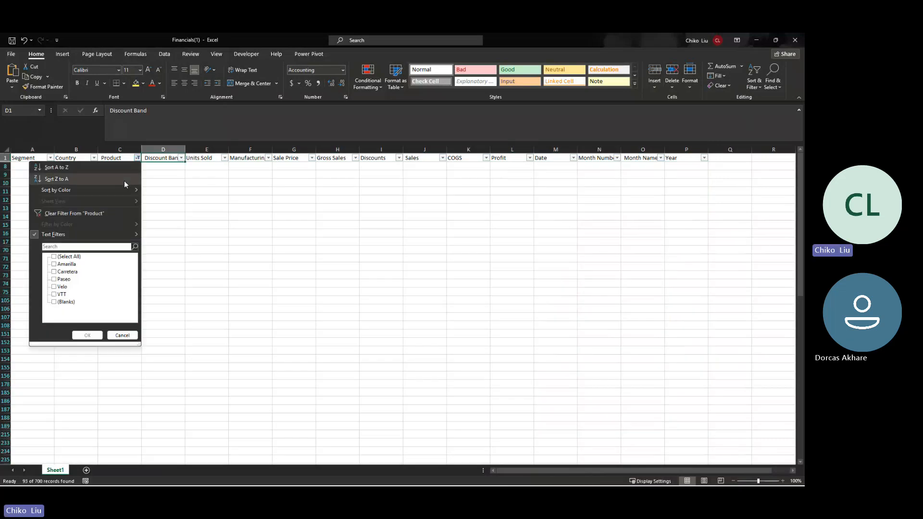
{"action": "left_click", "coordinate": [111, 214]}
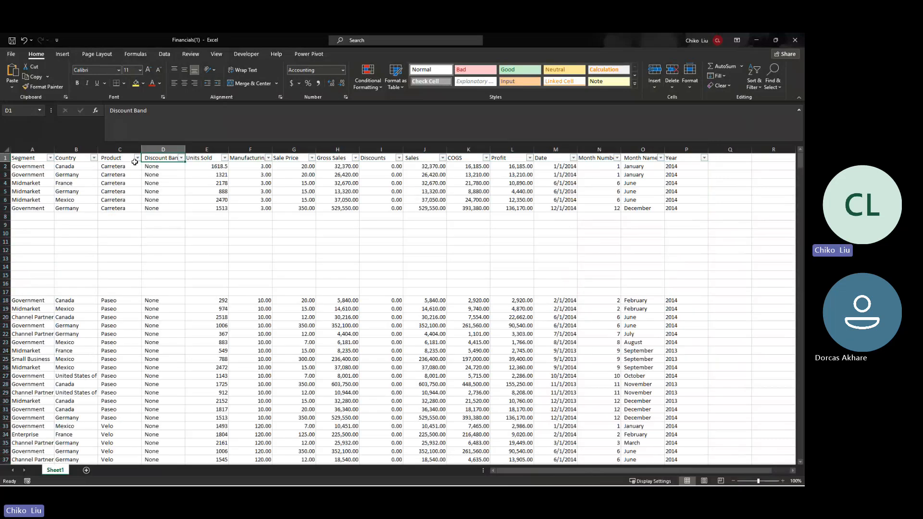
{"action": "left_click", "coordinate": [137, 158]}
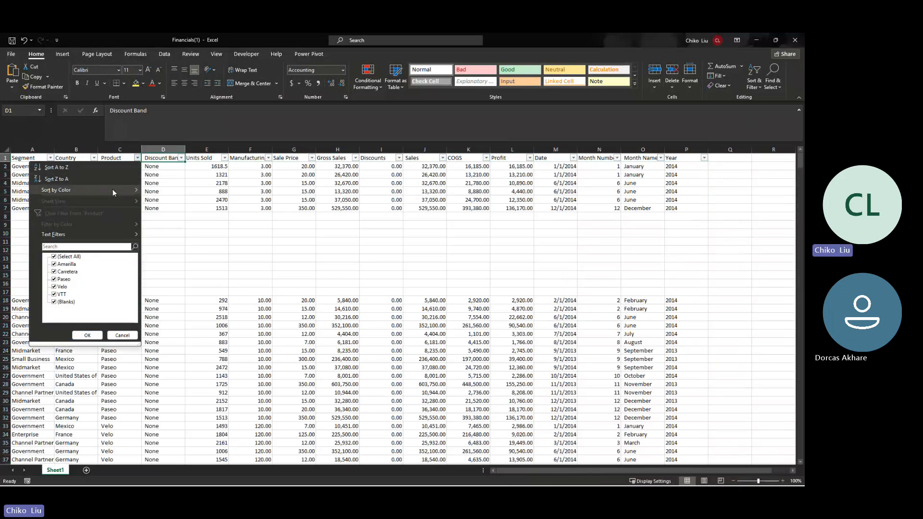
{"action": "left_click", "coordinate": [96, 167]}
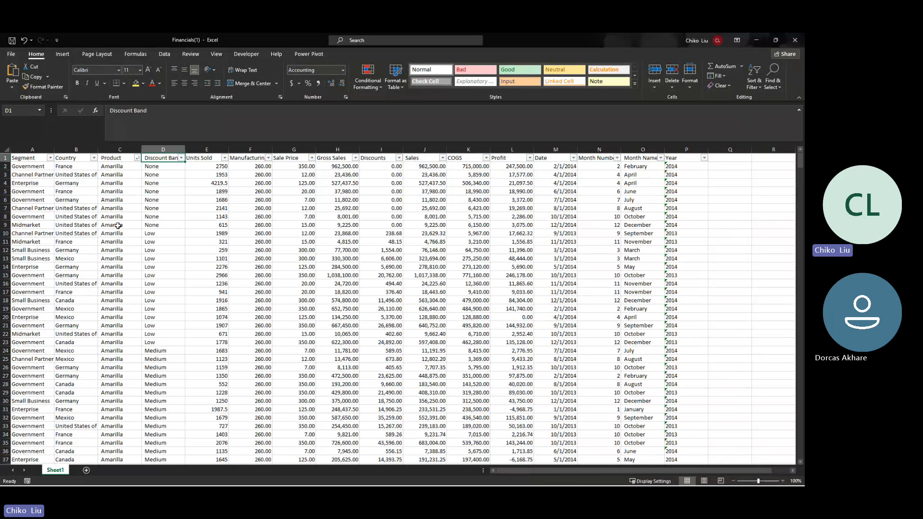
{"action": "scroll", "coordinate": [122, 223], "scroll_direction": "down", "scroll_amount": 20}
{"action": "scroll", "coordinate": [122, 223], "scroll_direction": "up", "scroll_amount": 20}
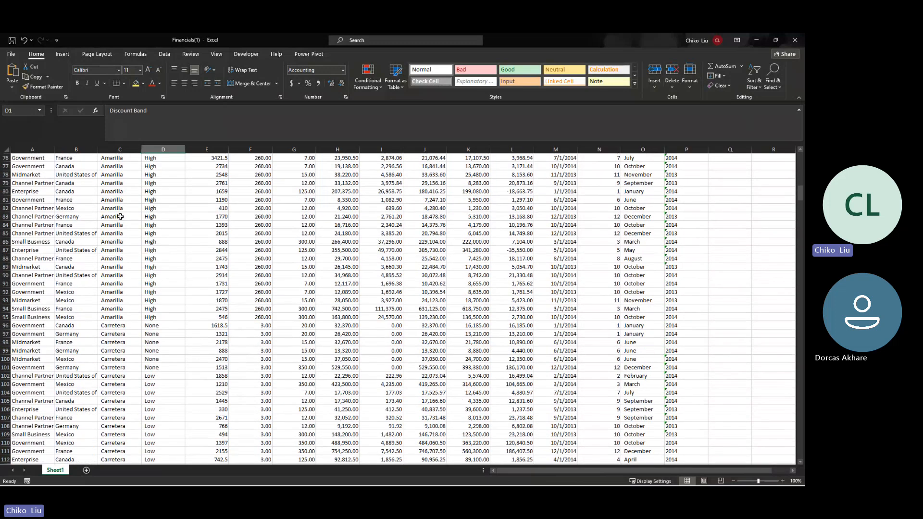
{"action": "left_click", "coordinate": [754, 80]}
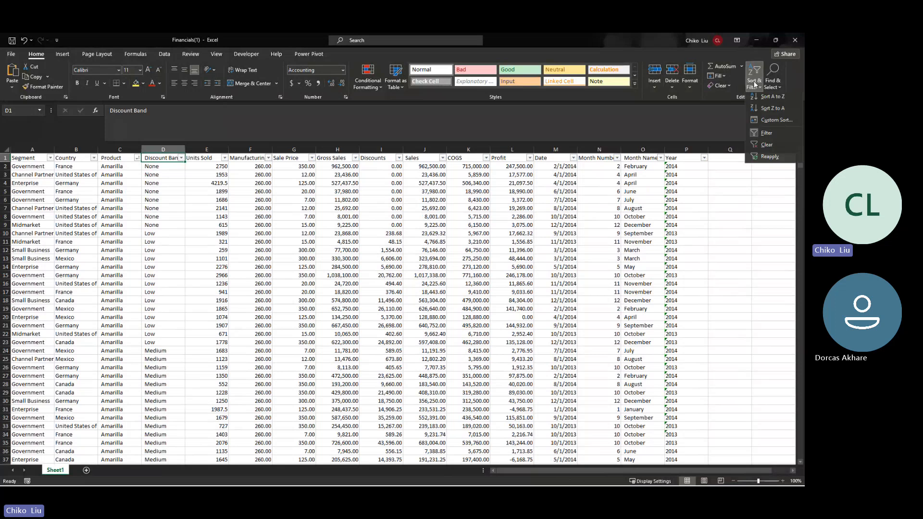
{"action": "left_click", "coordinate": [767, 138]}
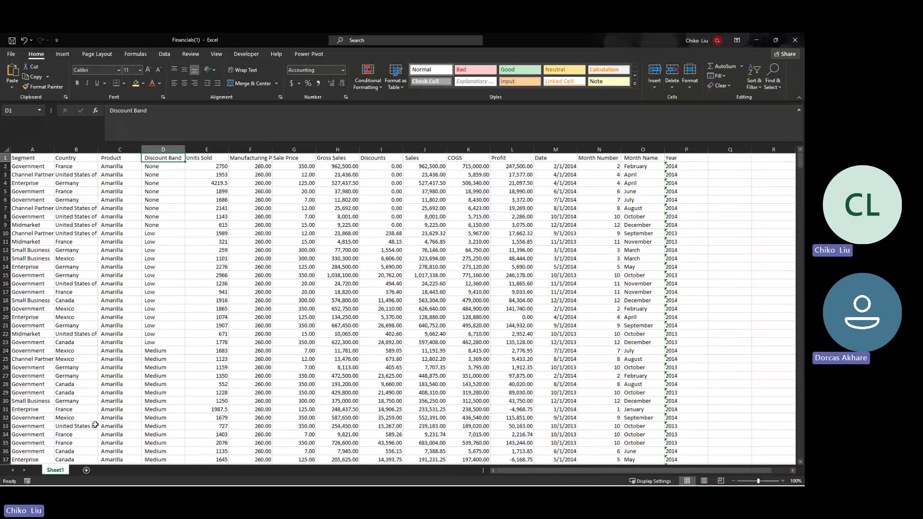
Step: Add Sheet2 and list the unique months in A2 with =UNIQUE(Sheet1!O2:O608)
{"action": "left_click", "coordinate": [86, 470]}
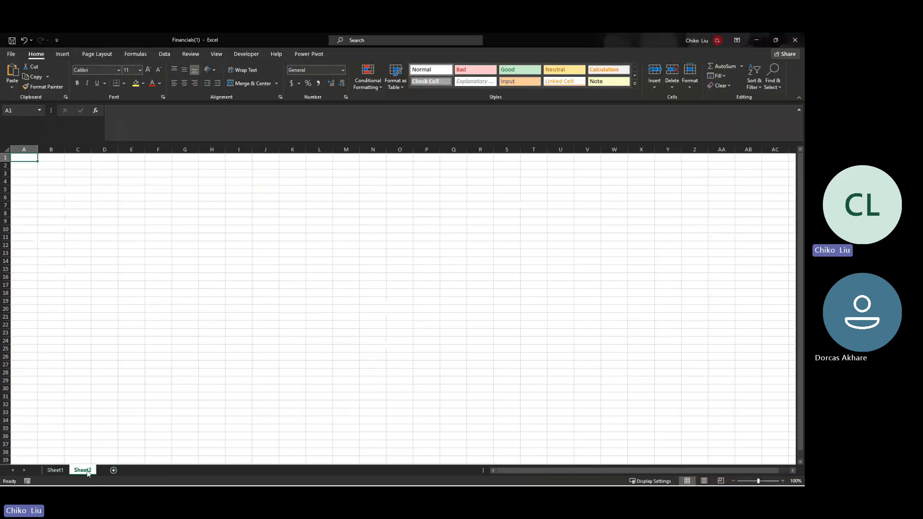
{"action": "key", "text": "Down"}
{"action": "type", "text": "=unq"}
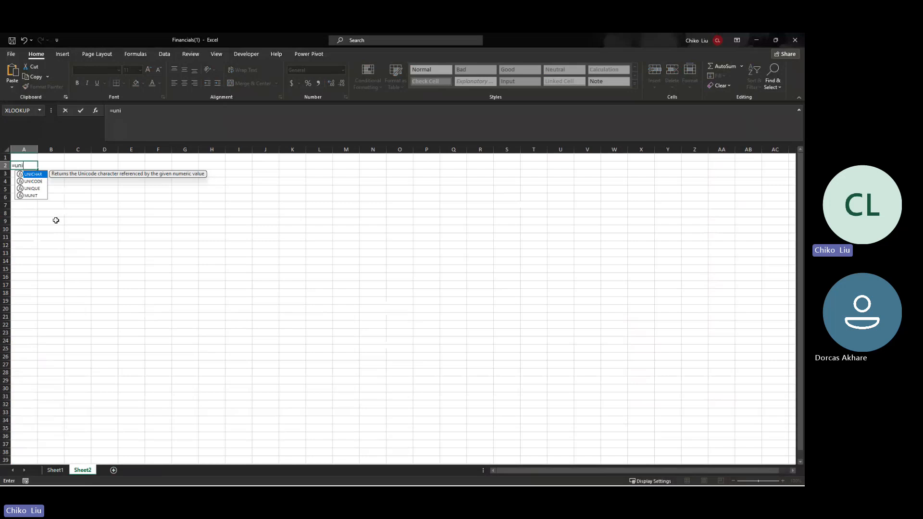
{"action": "key", "text": "Down"}
{"action": "key", "text": "Down"}
{"action": "key", "text": "Tab"}
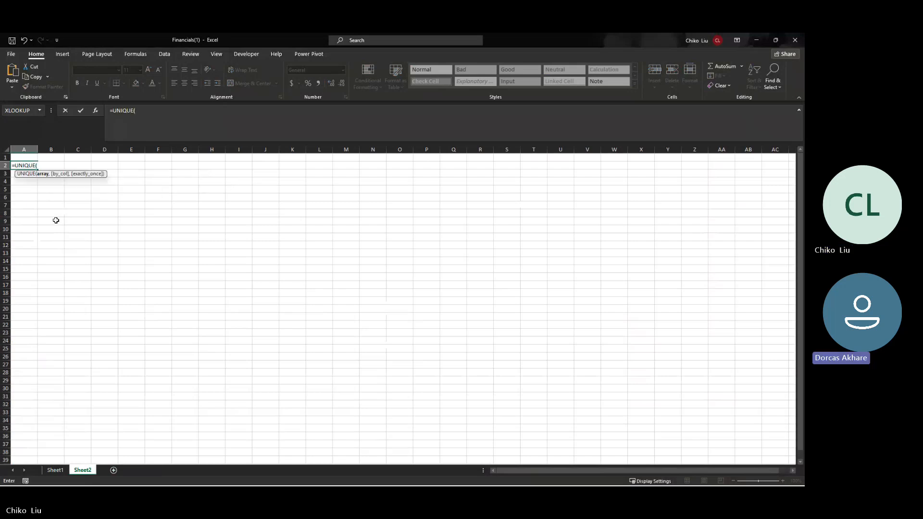
{"action": "left_click", "coordinate": [56, 470]}
{"action": "left_click", "coordinate": [643, 159]}
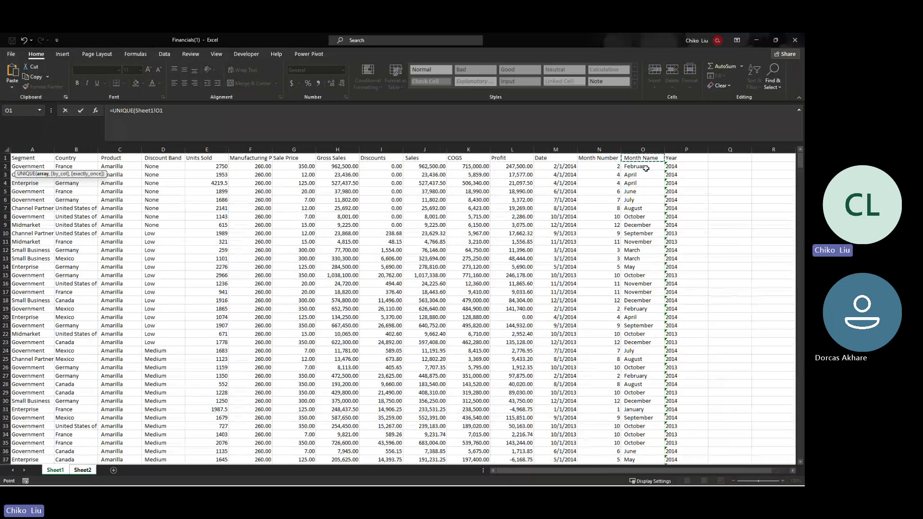
{"action": "left_click", "coordinate": [646, 168]}
{"action": "key", "text": "ctrl+shift+Down"}
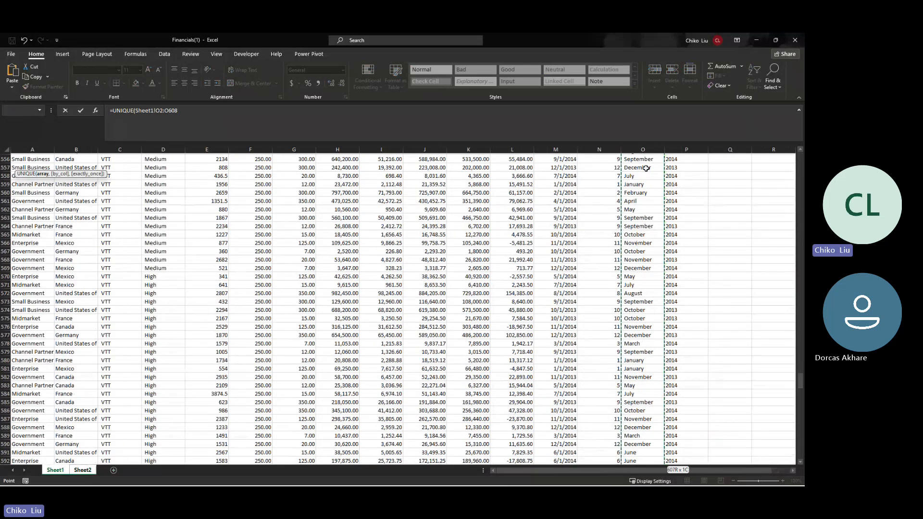
{"action": "key", "text": "Return"}
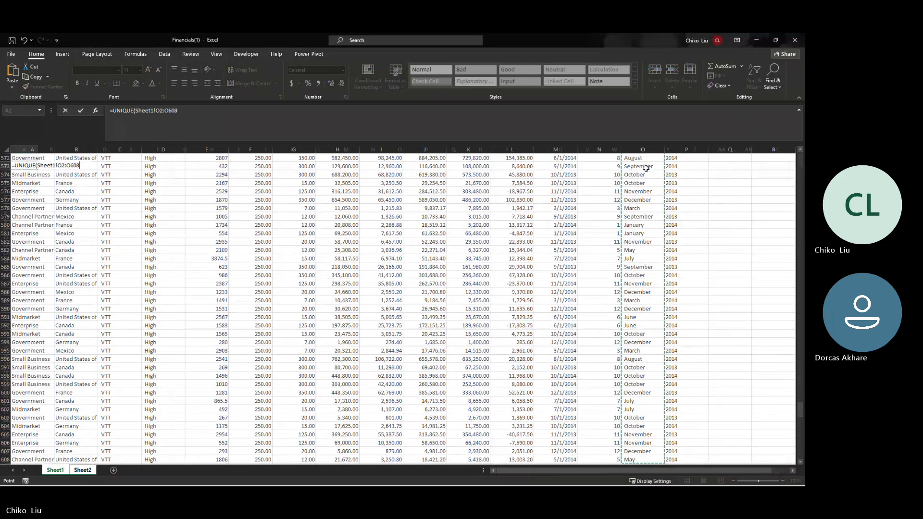
Step: Enter =TRANSPOSE(UNIQUE(Sheet1!P2:P608)) in B1 to list the years across row 1
{"action": "key", "text": "Right"}
{"action": "key", "text": "Up"}
{"action": "key", "text": "Up"}
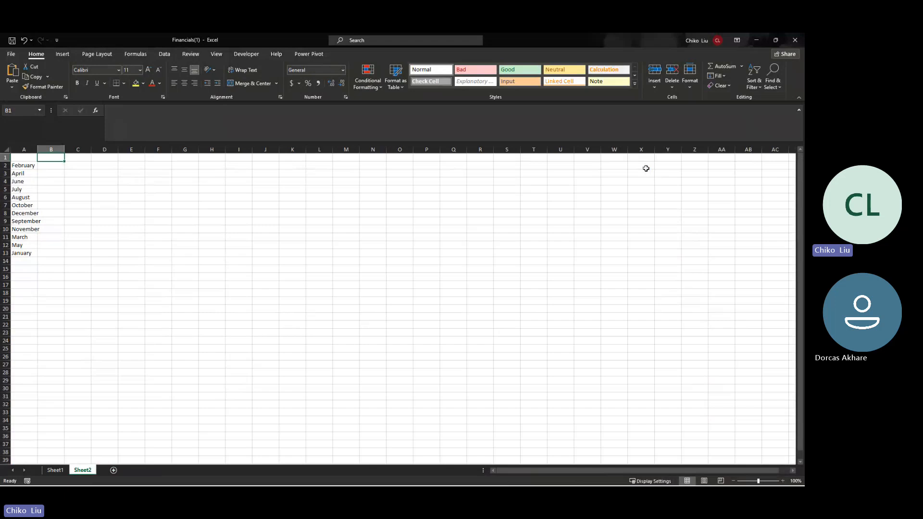
{"action": "type", "text": "=tr"}
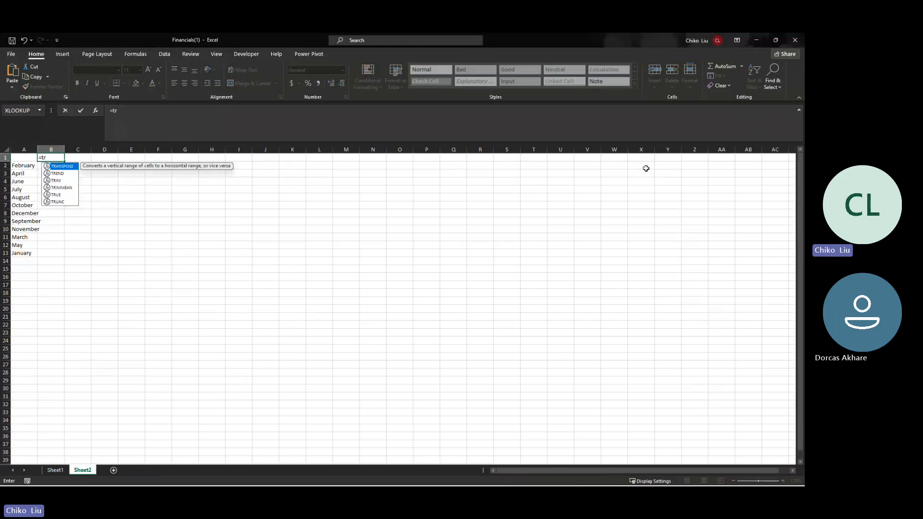
{"action": "key", "text": "Tab"}
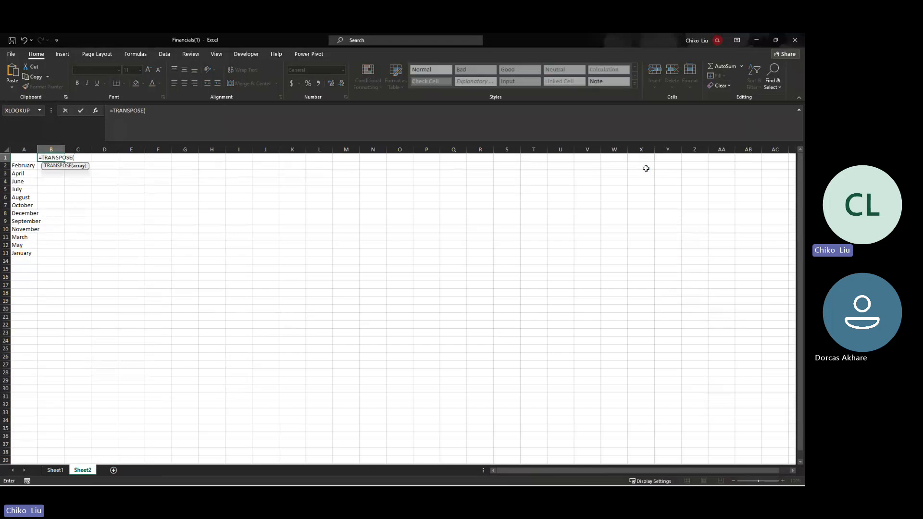
{"action": "type", "text": "uni"}
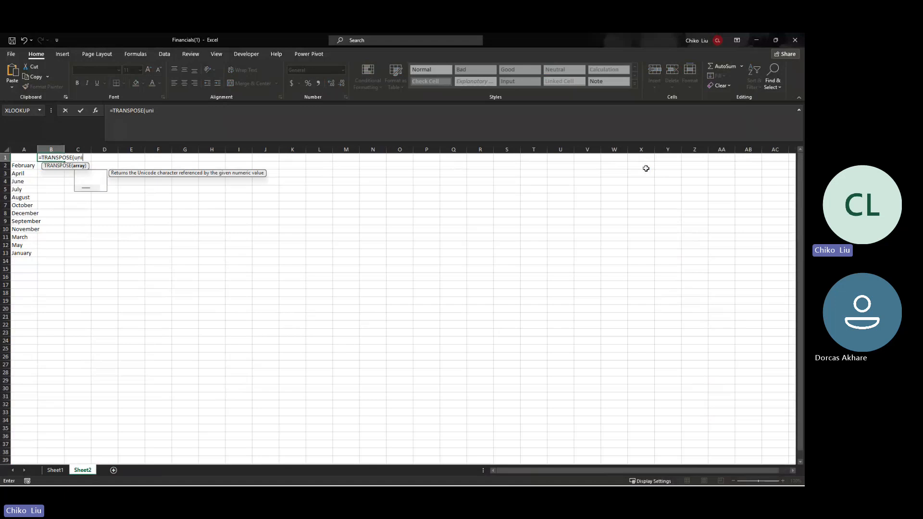
{"action": "key", "text": "Down"}
{"action": "key", "text": "Down"}
{"action": "key", "text": "Tab"}
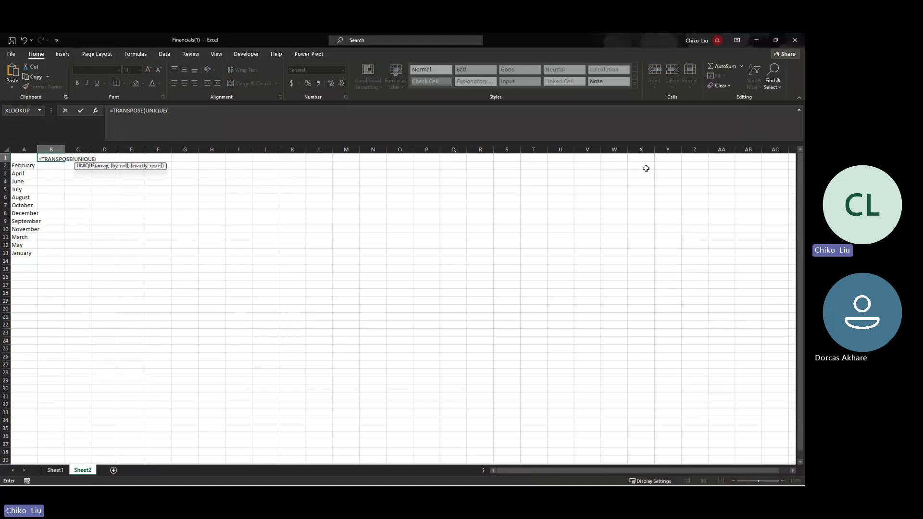
{"action": "left_click", "coordinate": [56, 470]}
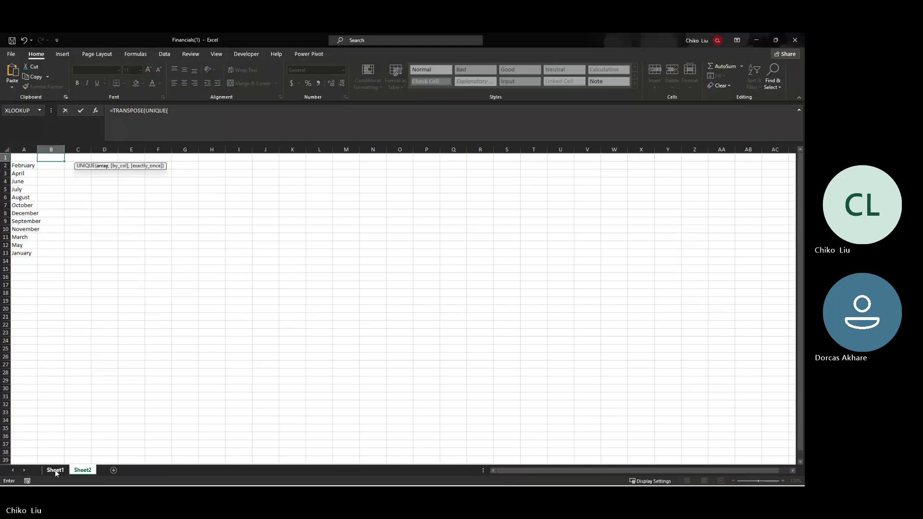
{"action": "left_click", "coordinate": [676, 242]}
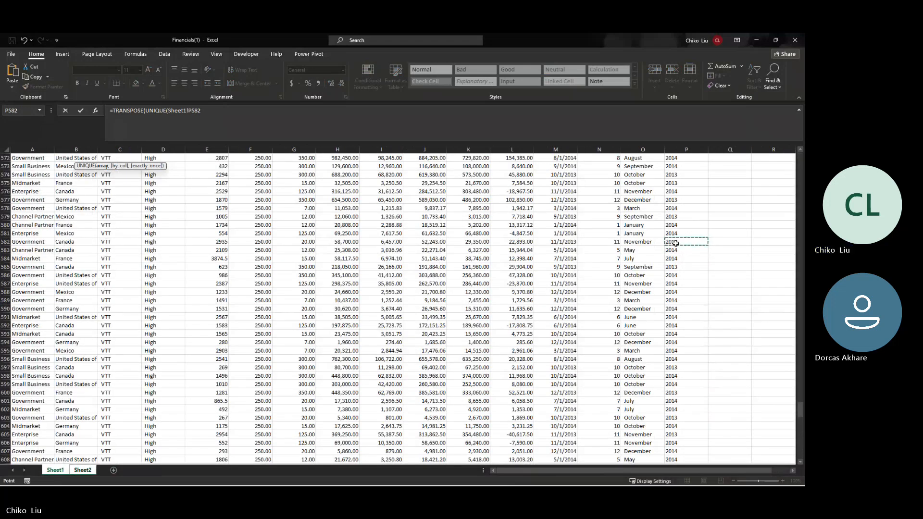
{"action": "key", "text": "ctrl+Up"}
{"action": "key", "text": "Down"}
{"action": "key", "text": "ctrl+shift+Down"}
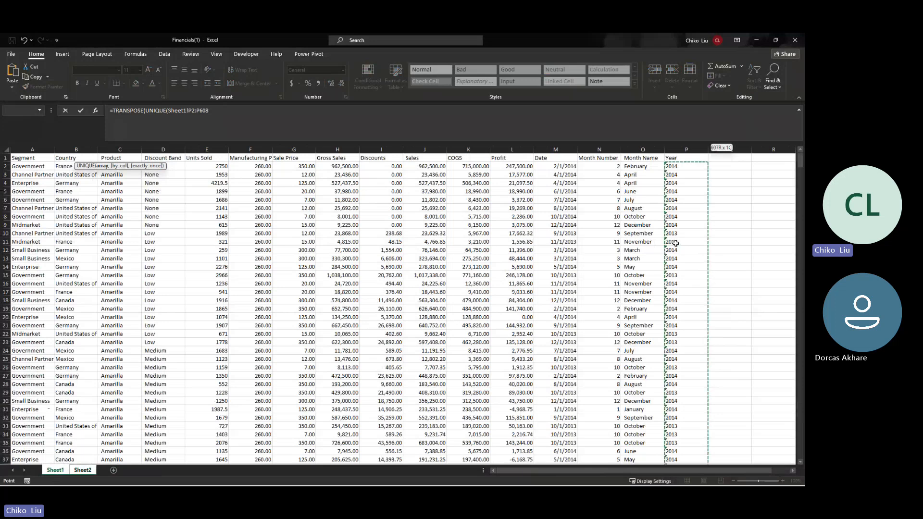
{"action": "key", "text": "Return"}
Step: Widen column A and paste the month list in A2:A13 back as plain values
{"action": "left_click_drag", "start_coordinate": [24, 166], "coordinate": [39, 239]}
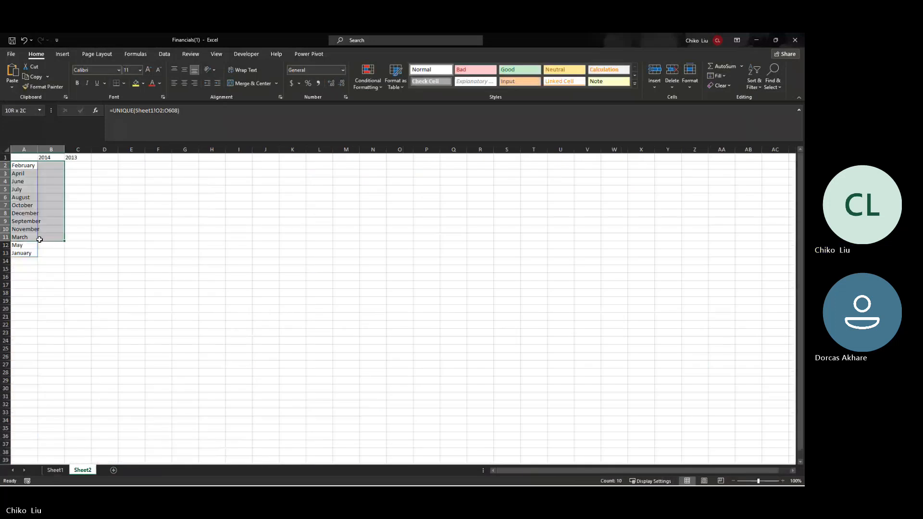
{"action": "left_click_drag", "start_coordinate": [40, 239], "coordinate": [29, 253]}
{"action": "double_click", "coordinate": [37, 150]}
{"action": "key", "text": "ctrl+c"}
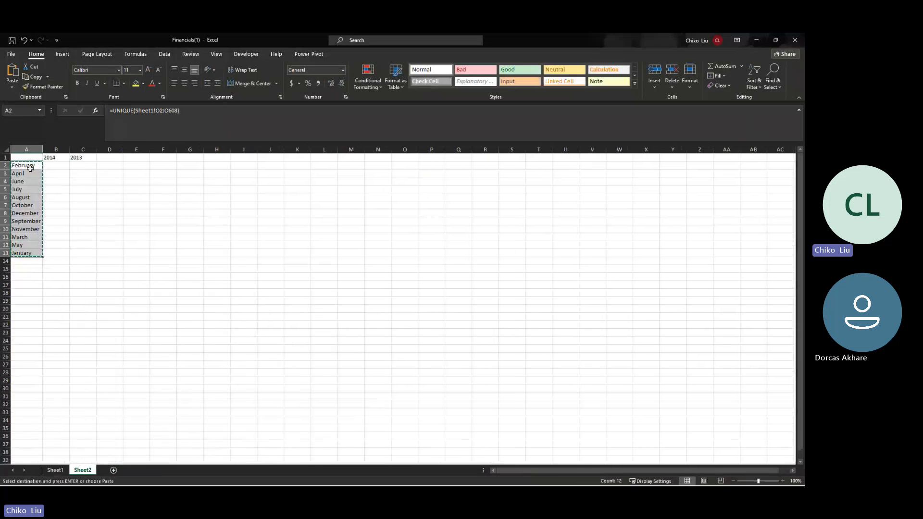
{"action": "right_click", "coordinate": [31, 168]}
{"action": "left_click", "coordinate": [65, 212]}
Step: Paste the year headers as values, arranged as 2013 in B1 and 2014 in C1
{"action": "left_click_drag", "start_coordinate": [49, 157], "coordinate": [77, 157]}
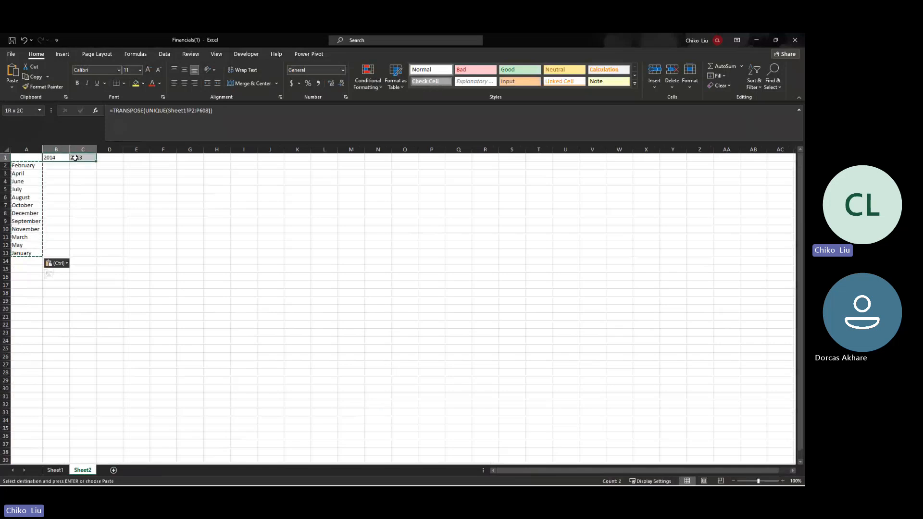
{"action": "key", "text": "ctrl+c"}
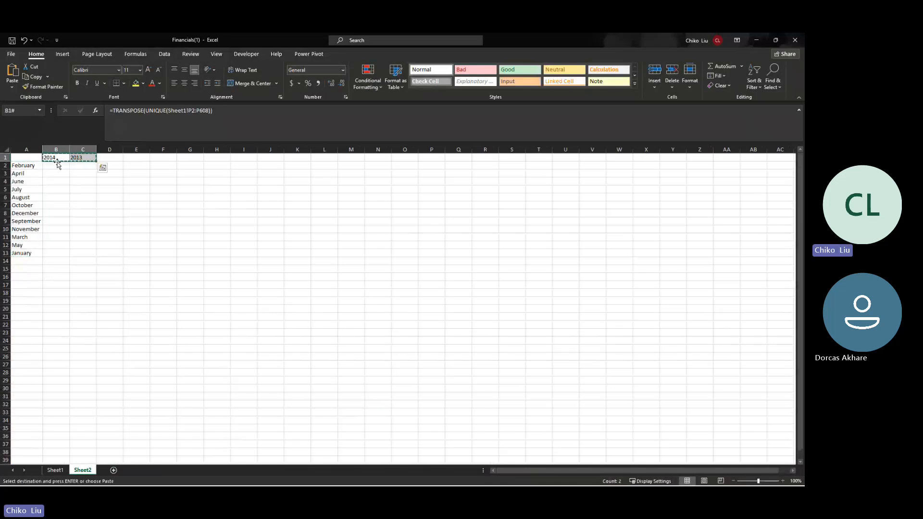
{"action": "right_click", "coordinate": [55, 158]}
{"action": "left_click", "coordinate": [82, 203]}
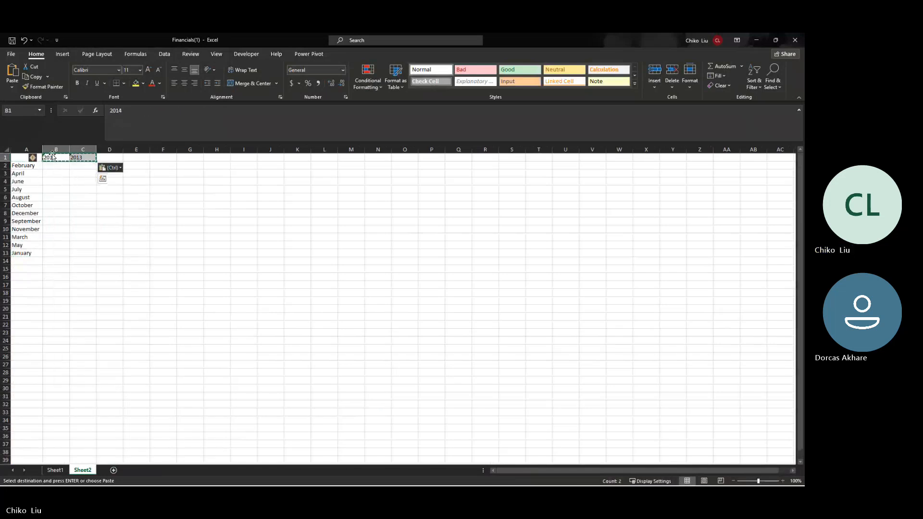
{"action": "left_click_drag", "start_coordinate": [56, 162], "coordinate": [77, 165]}
{"action": "left_click", "coordinate": [77, 168]}
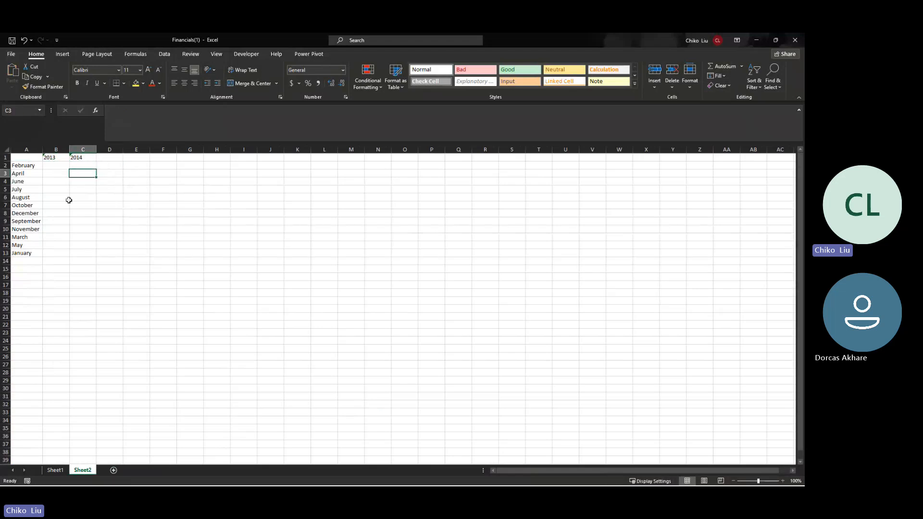
{"action": "key", "text": "Left"}
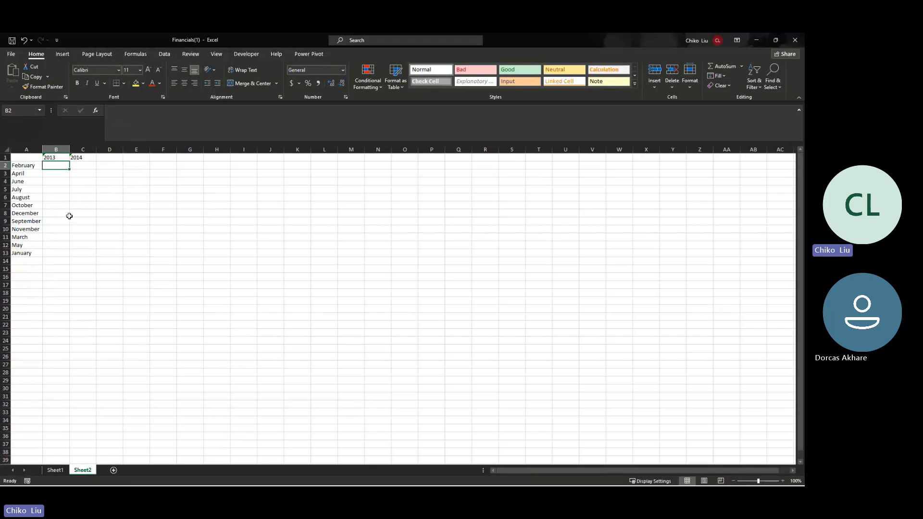
{"action": "left_click", "coordinate": [23, 165]}
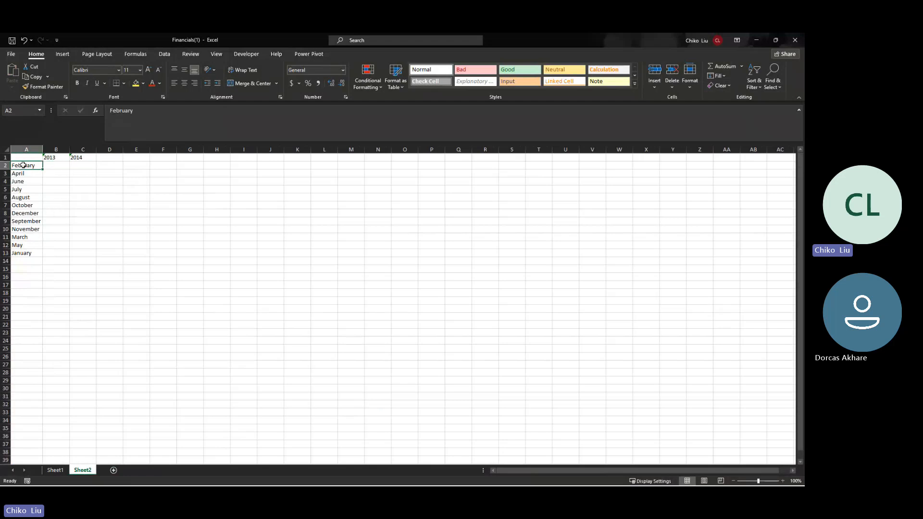
{"action": "left_click", "coordinate": [54, 168]}
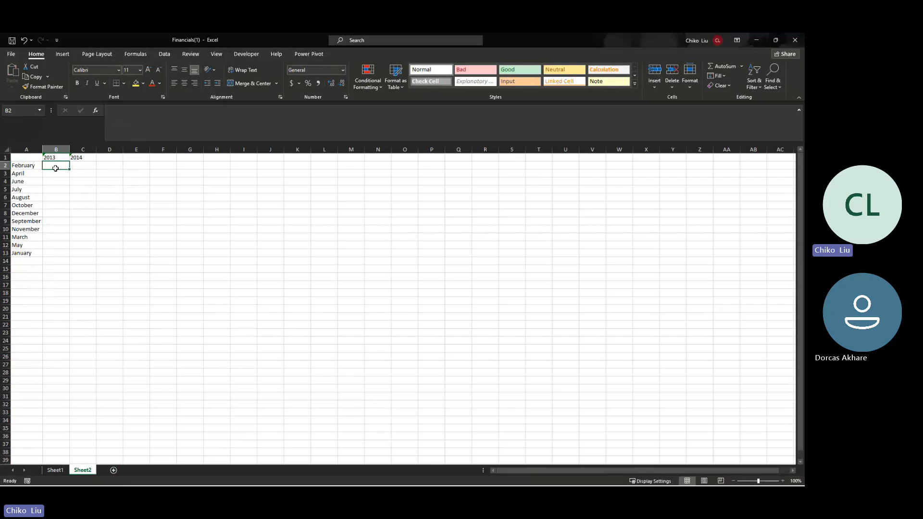
Step: Find and choose SUMIFS in Insert Function for cell B2
{"action": "left_click", "coordinate": [96, 111]}
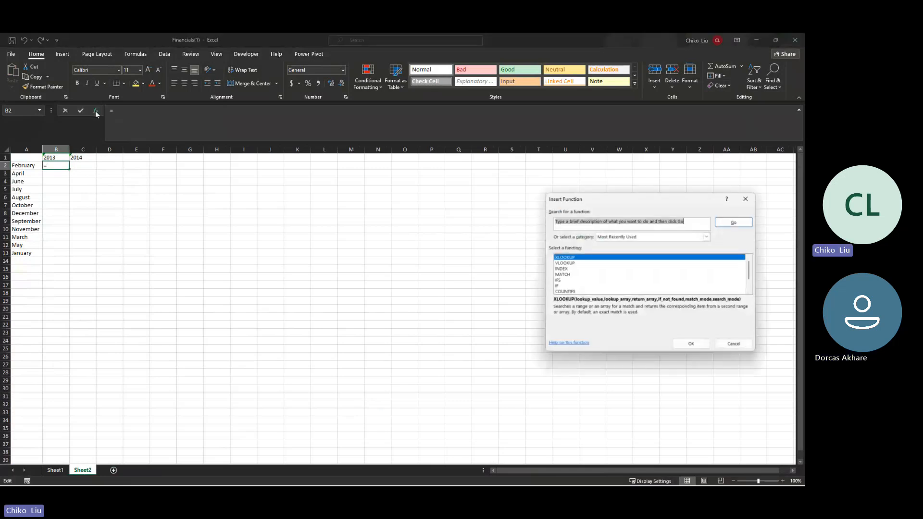
{"action": "type", "text": "sumif"}
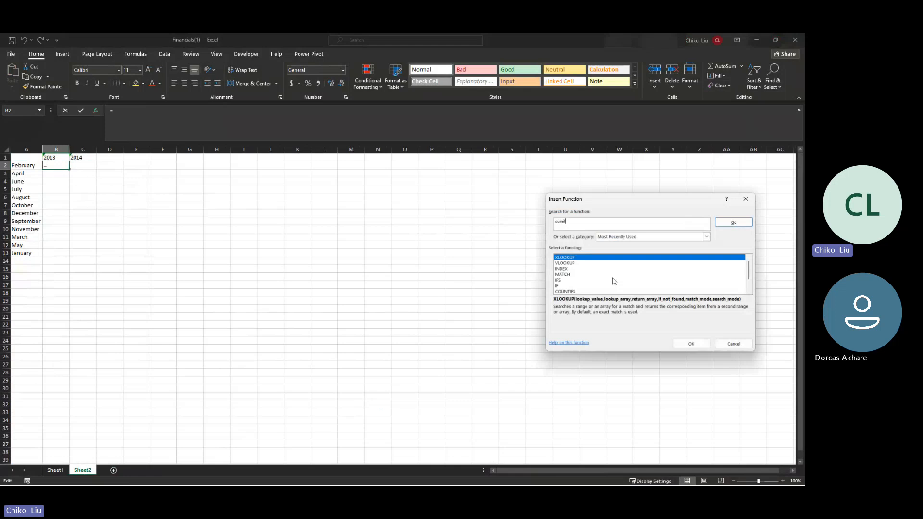
{"action": "key", "text": "Return"}
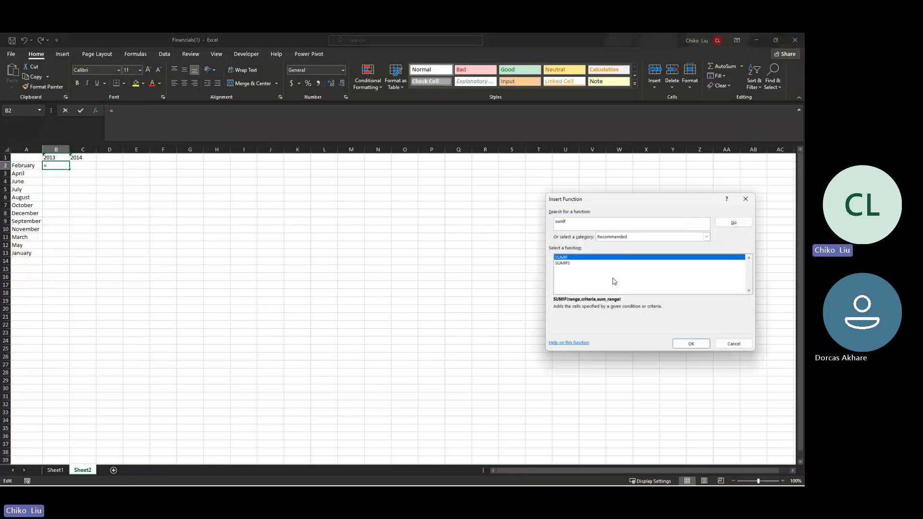
{"action": "left_click", "coordinate": [562, 263]}
{"action": "left_click", "coordinate": [690, 344]}
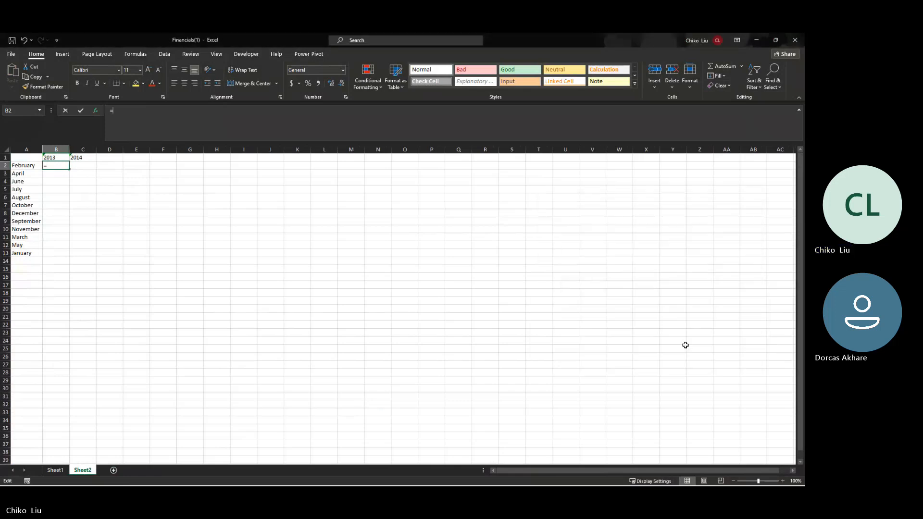
Step: Set sum range Sheet1!$L$2:$L$608 and the Month Name criteria range with criterion $A2
{"action": "left_click", "coordinate": [58, 472]}
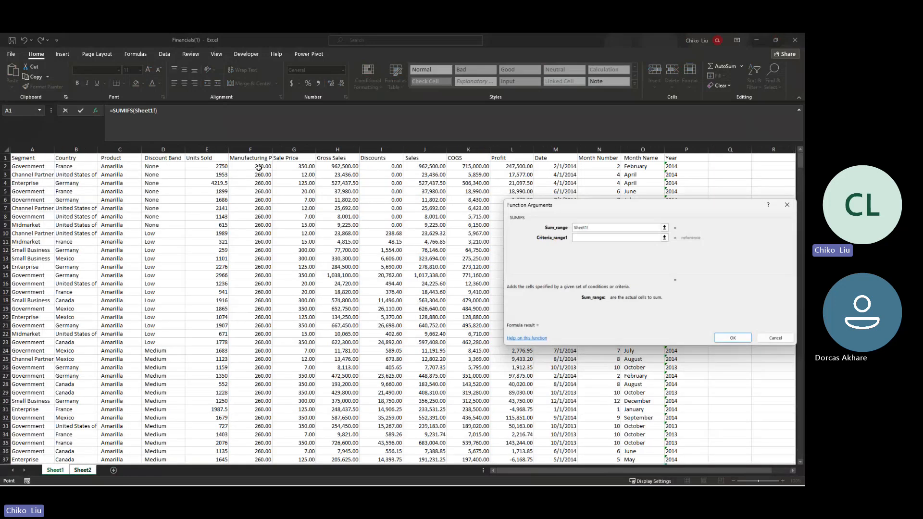
{"action": "left_click", "coordinate": [507, 165]}
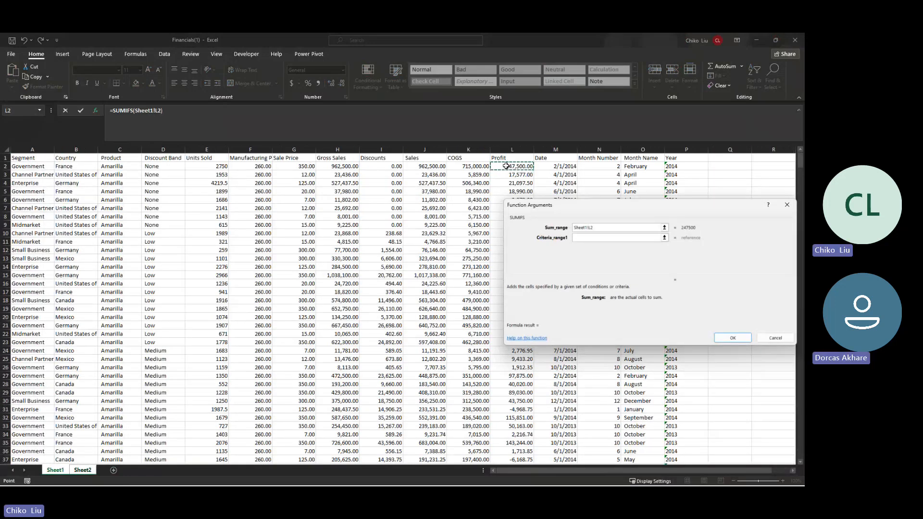
{"action": "key", "text": "ctrl+shift+Down"}
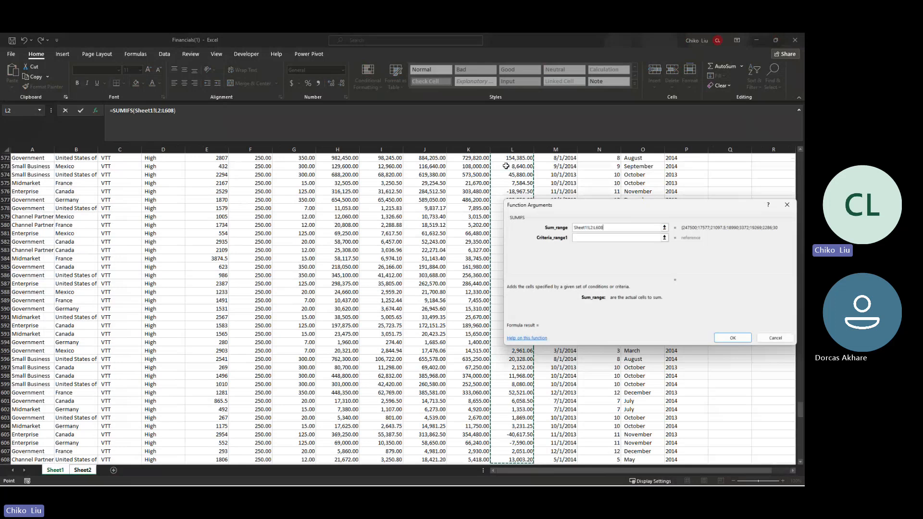
{"action": "key", "text": "F4"}
{"action": "key", "text": "ctrl+Page_Down"}
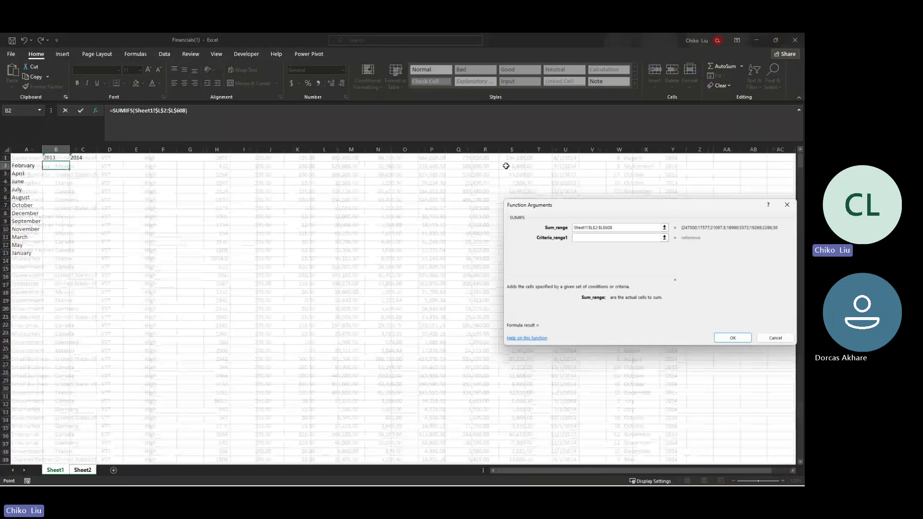
{"action": "left_click", "coordinate": [627, 174]}
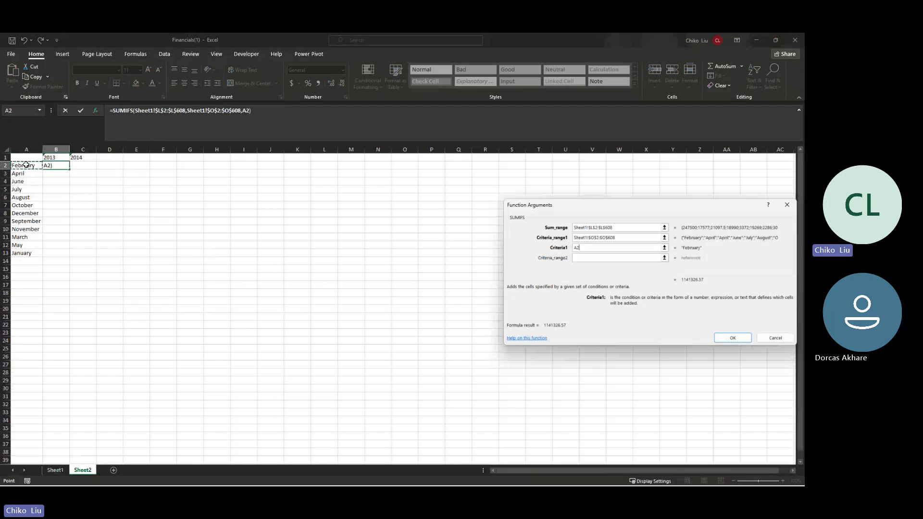
{"action": "key", "text": "F4"}
{"action": "key", "text": "F4"}
{"action": "key", "text": "F4"}
{"action": "left_click", "coordinate": [622, 258]}
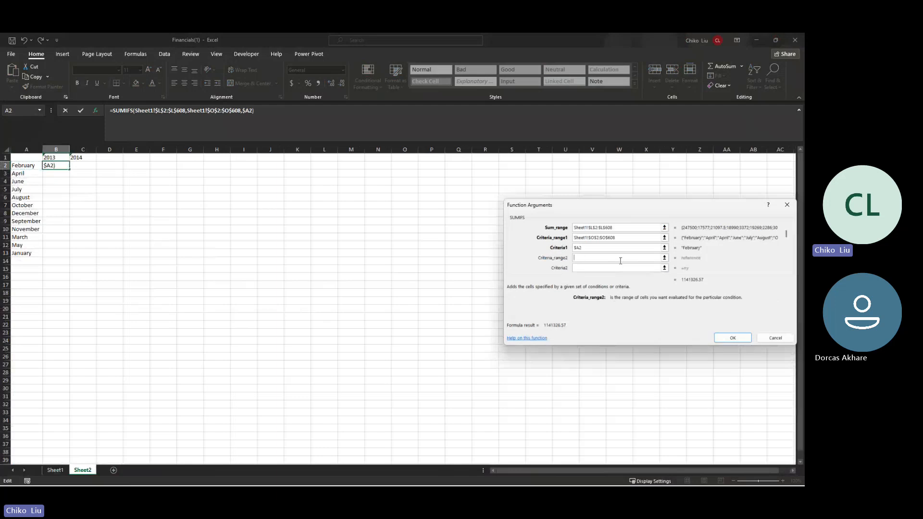
Step: Add year criteria range Sheet1!$P$2:$P$608 matching $B$1 and enter the formula
{"action": "left_click", "coordinate": [62, 470]}
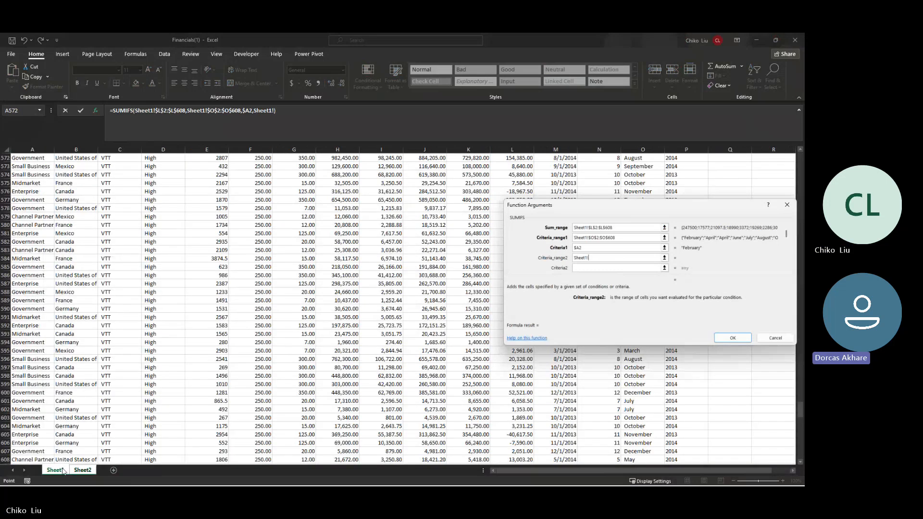
{"action": "left_click", "coordinate": [673, 175]}
{"action": "key", "text": "ctrl+shift+Down"}
{"action": "key", "text": "F4"}
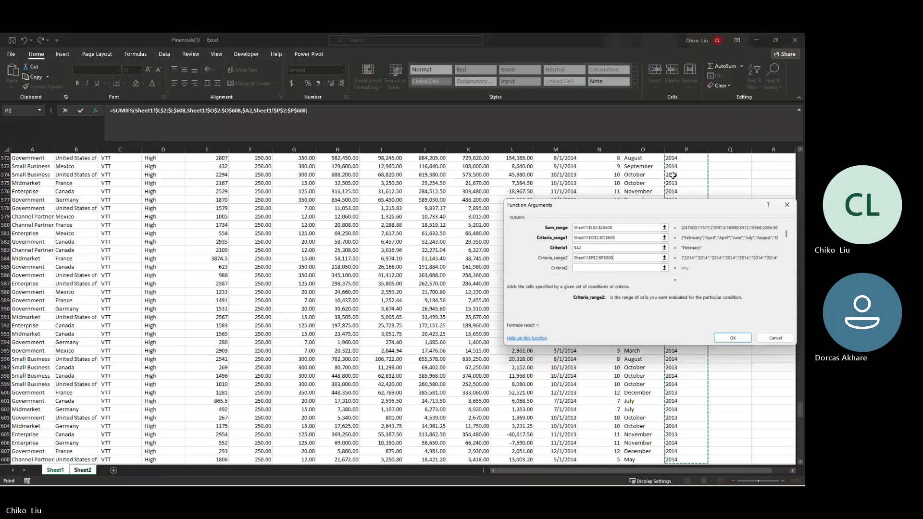
{"action": "key", "text": "Tab"}
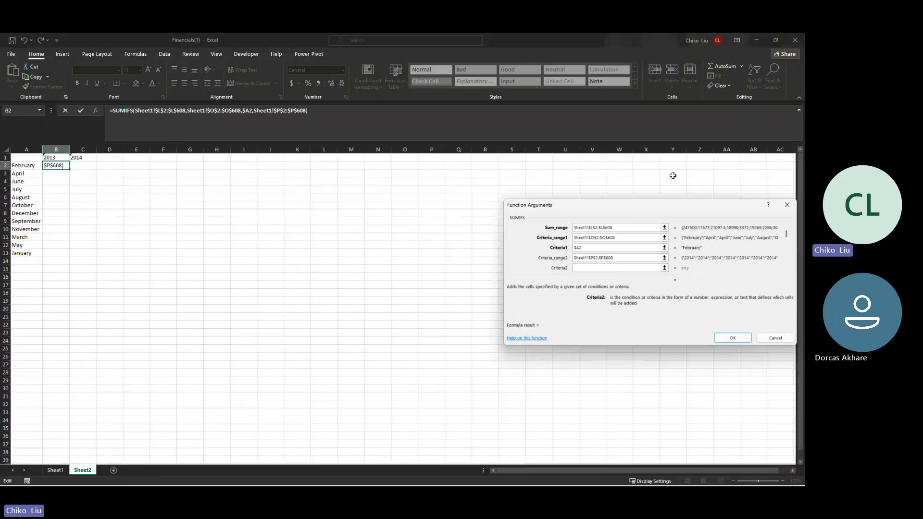
{"action": "left_click", "coordinate": [49, 158]}
{"action": "key", "text": "F4"}
{"action": "key", "text": "F4"}
{"action": "key", "text": "Return"}
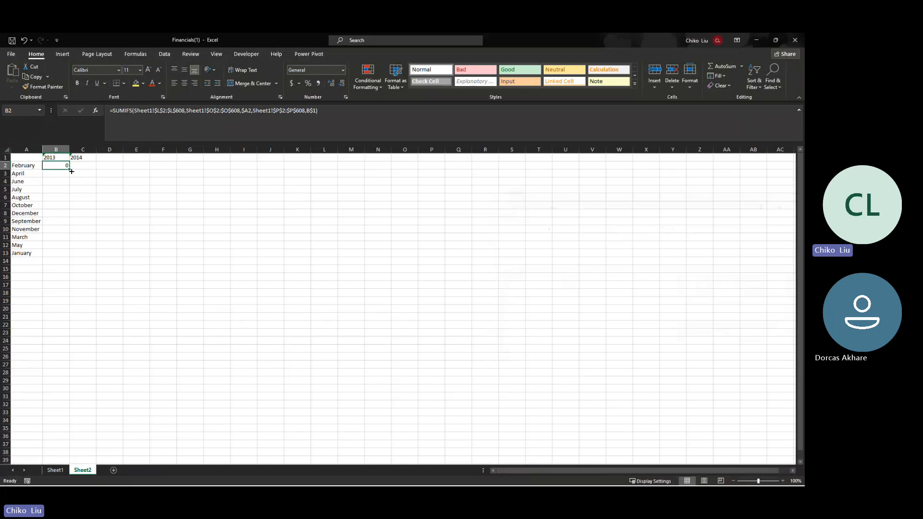
Step: Copy the SUMIFS into C2, fill both columns down to row 13, and AutoFit
{"action": "left_click_drag", "start_coordinate": [71, 171], "coordinate": [97, 258]}
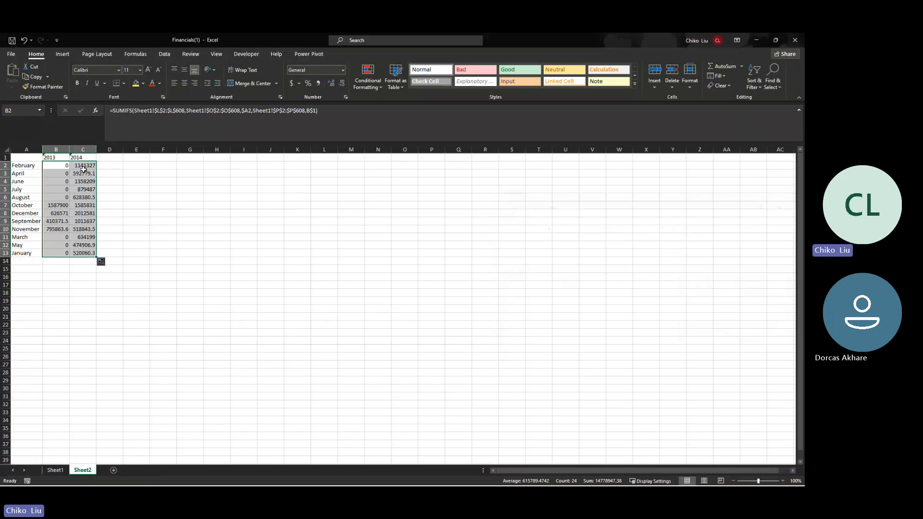
{"action": "double_click", "coordinate": [96, 149]}
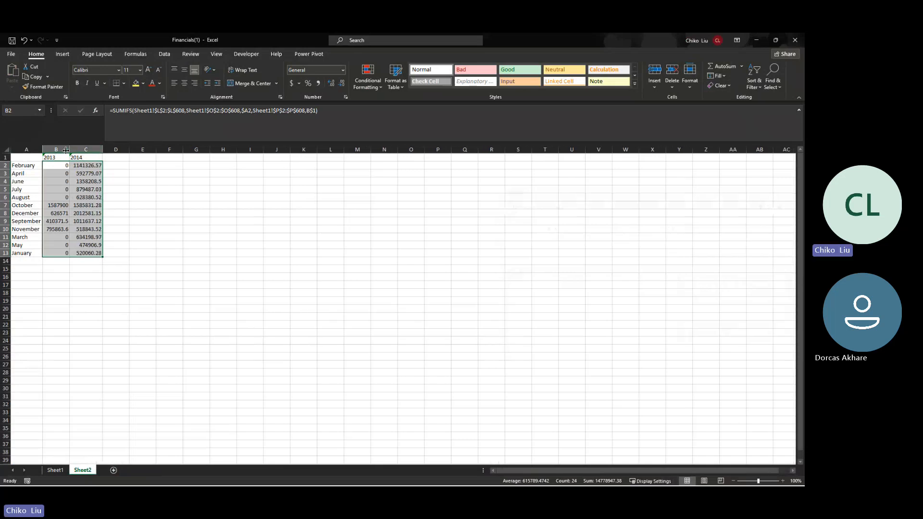
{"action": "double_click", "coordinate": [75, 150]}
{"action": "left_click", "coordinate": [59, 150]}
{"action": "left_click_drag", "start_coordinate": [62, 165], "coordinate": [96, 255]}
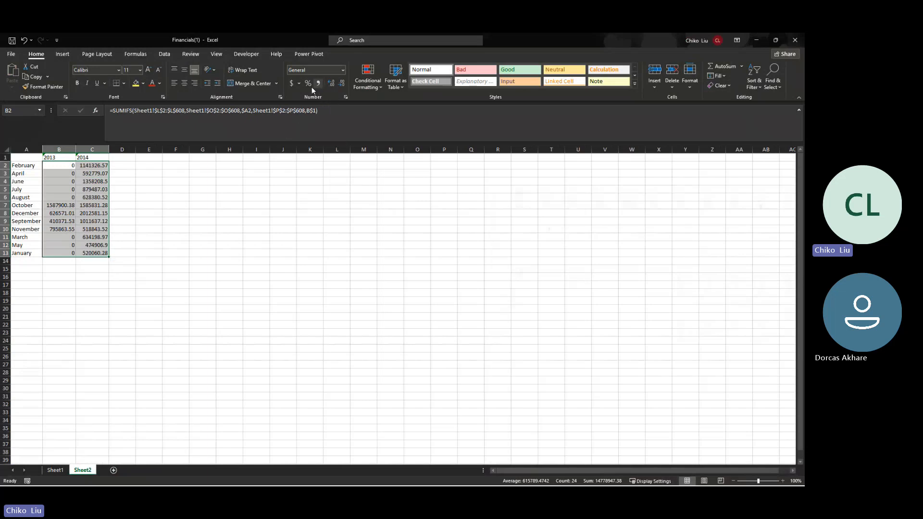
Step: Format the B2:C13 monthly totals with the Accounting number format
{"action": "left_click", "coordinate": [344, 70]}
{"action": "left_click", "coordinate": [325, 125]}
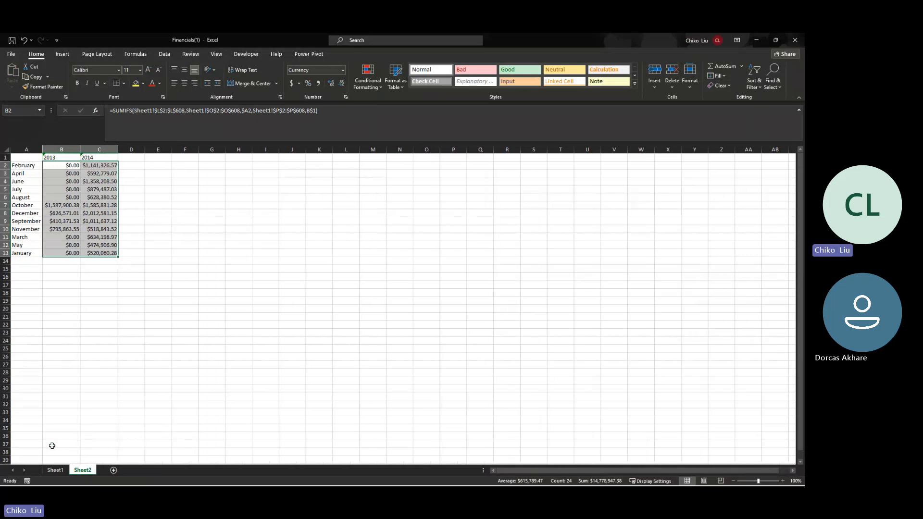
{"action": "left_click", "coordinate": [54, 471]}
{"action": "scroll", "coordinate": [312, 309], "scroll_direction": "down", "scroll_amount": 10}
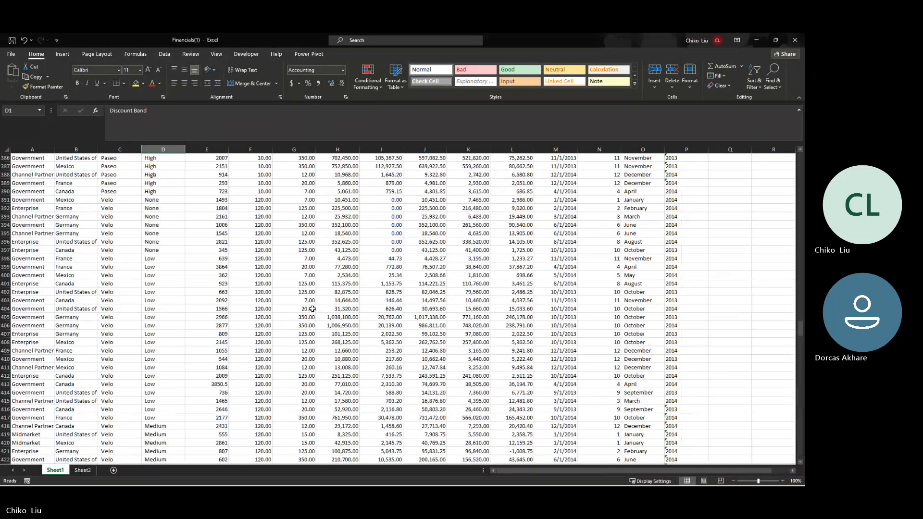
{"action": "scroll", "coordinate": [312, 308], "scroll_direction": "up", "scroll_amount": 16}
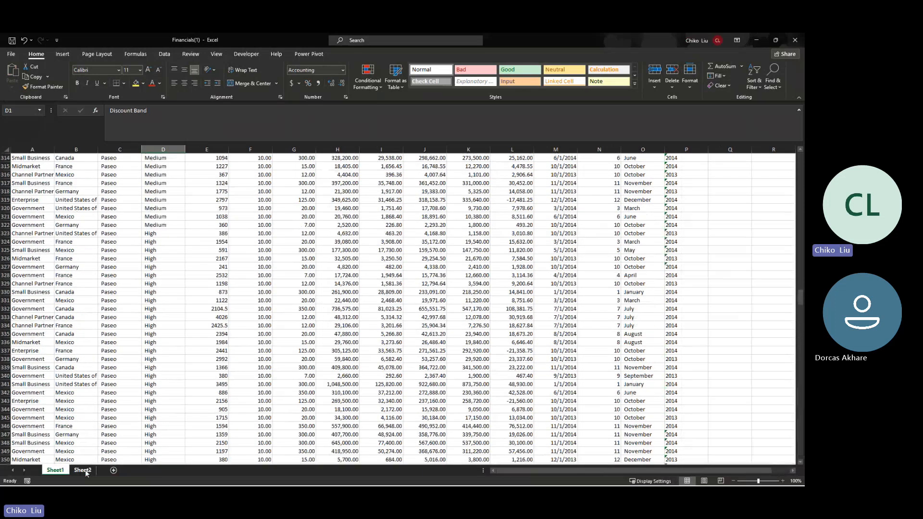
{"action": "left_click", "coordinate": [83, 470]}
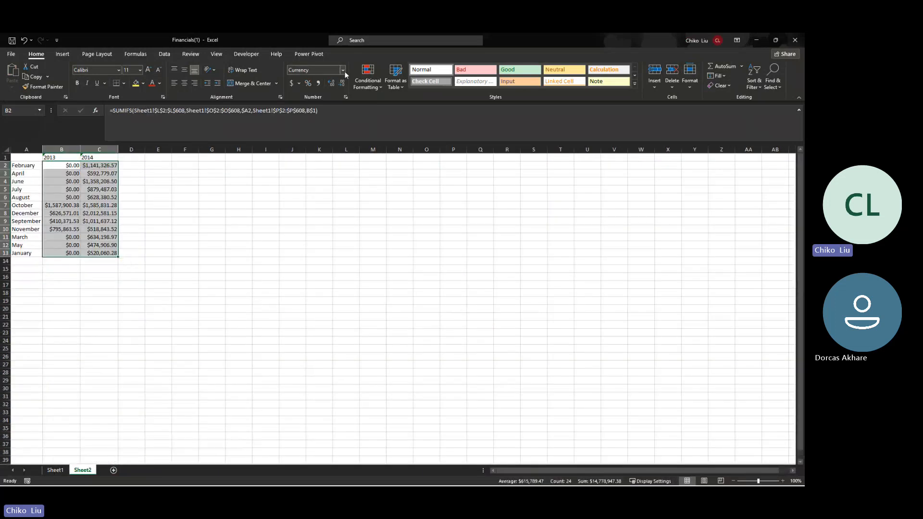
{"action": "left_click", "coordinate": [343, 70]}
{"action": "left_click", "coordinate": [332, 103]}
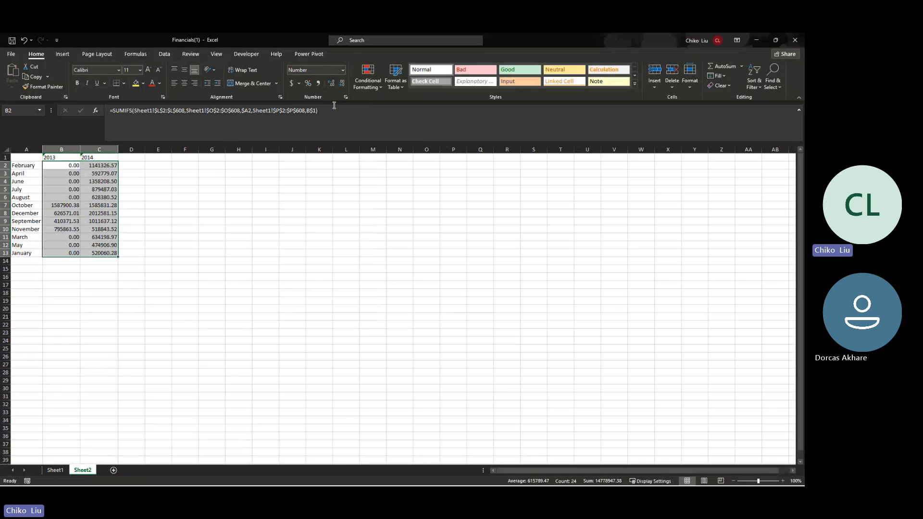
{"action": "left_click", "coordinate": [319, 84]}
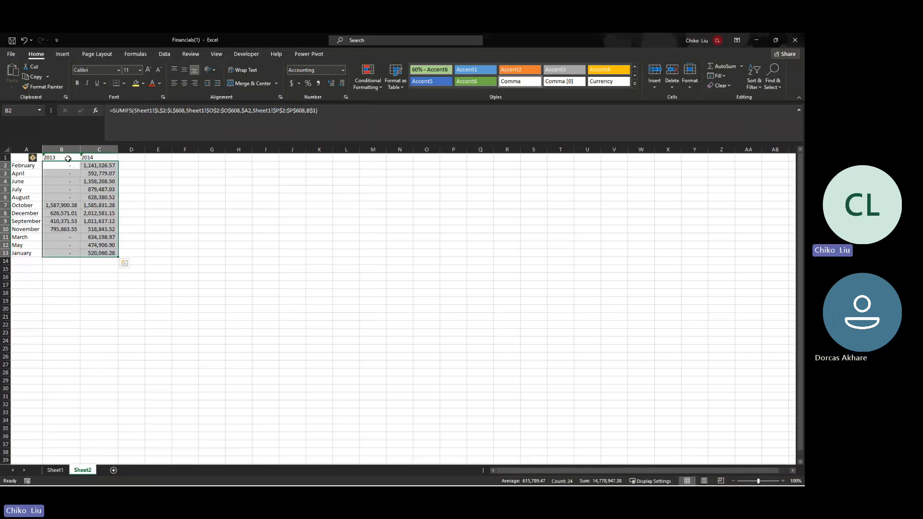
{"action": "left_click_drag", "start_coordinate": [68, 159], "coordinate": [93, 158]}
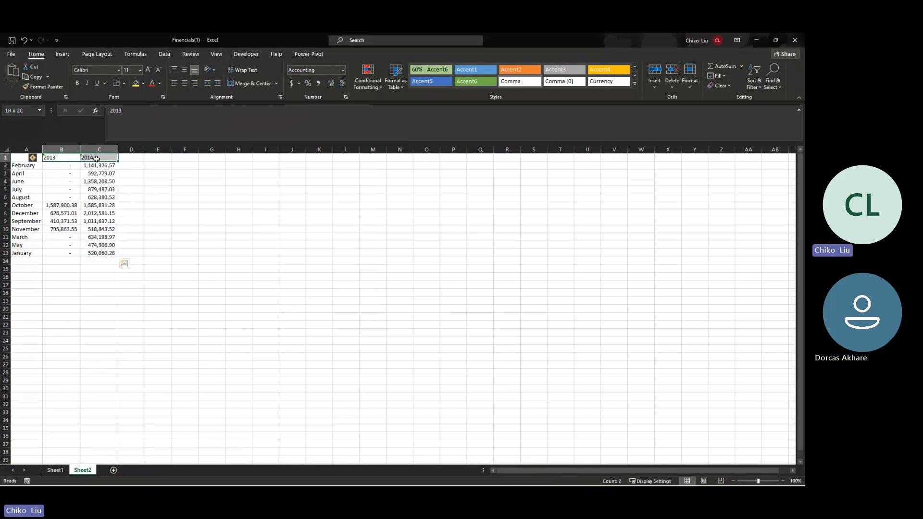
Step: Type 'Month' in A1 and add filters to the A1:C1 headers
{"action": "left_click", "coordinate": [19, 160]}
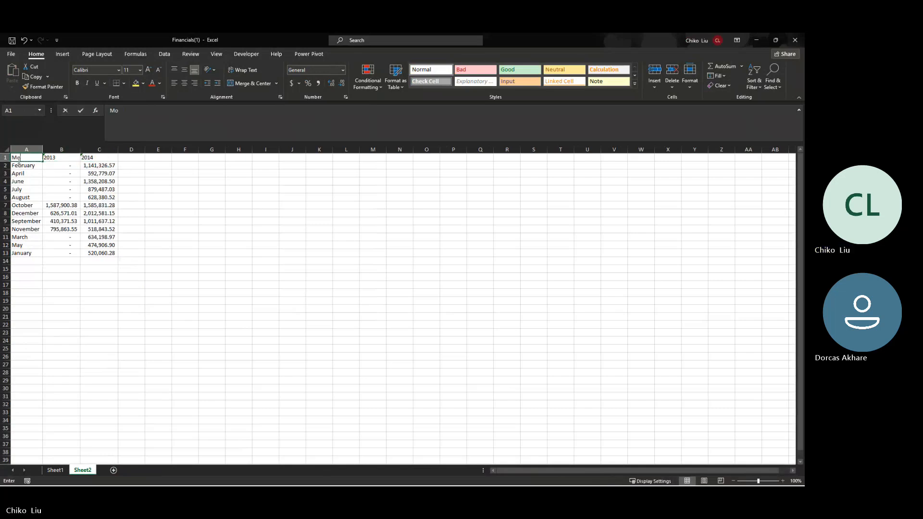
{"action": "type", "text": "Month"}
{"action": "key", "text": "Tab"}
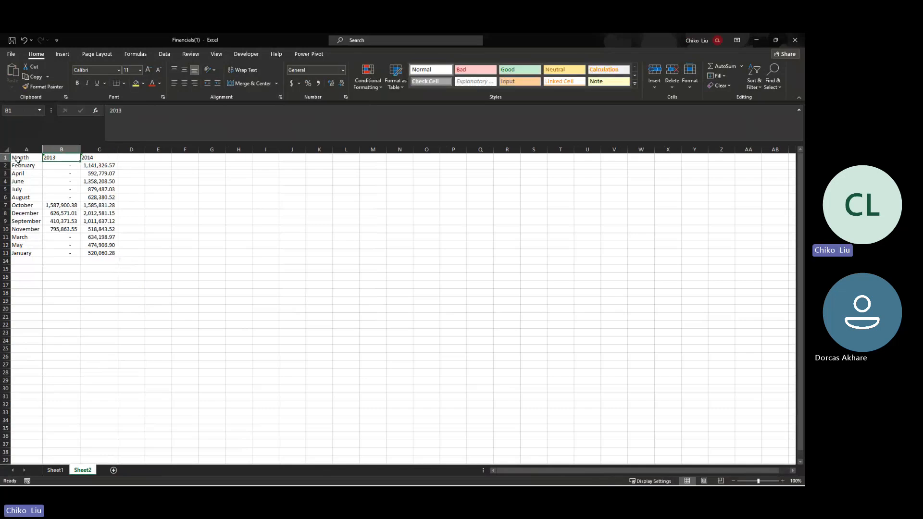
{"action": "left_click_drag", "start_coordinate": [19, 160], "coordinate": [98, 159]}
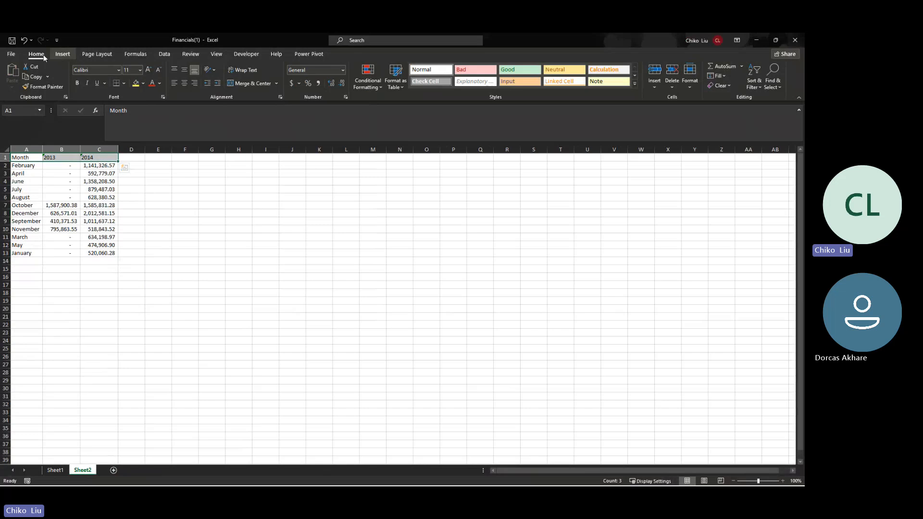
{"action": "left_click", "coordinate": [754, 82]}
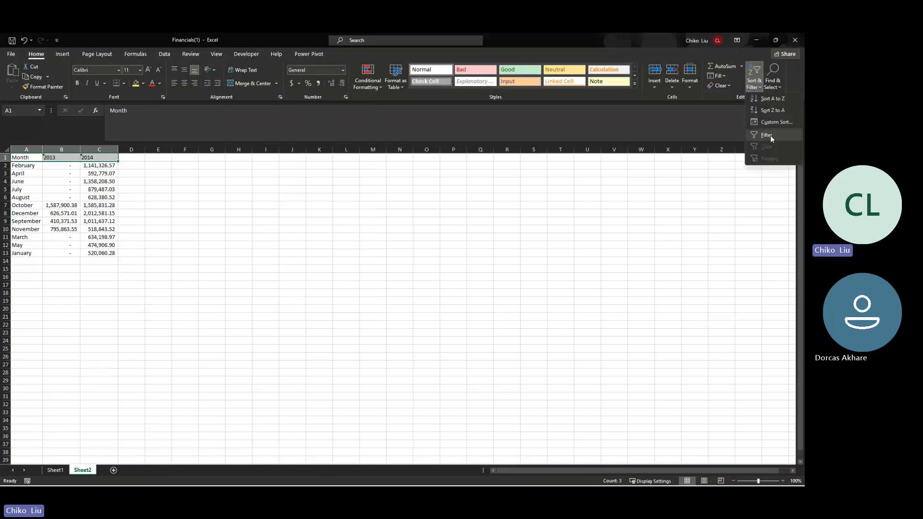
{"action": "left_click", "coordinate": [768, 136]}
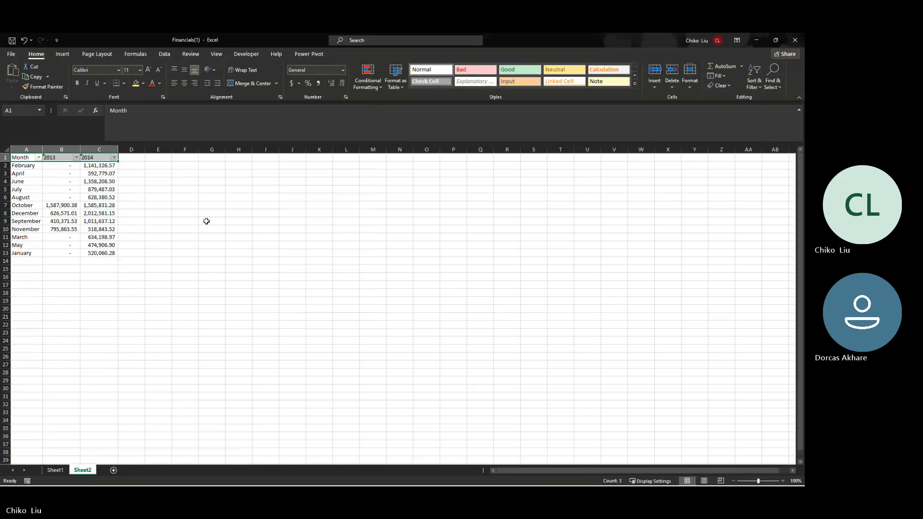
Step: Sort by 2013, then 2014, smallest to largest, showing December last at 2,012,581.15
{"action": "left_click", "coordinate": [76, 157]}
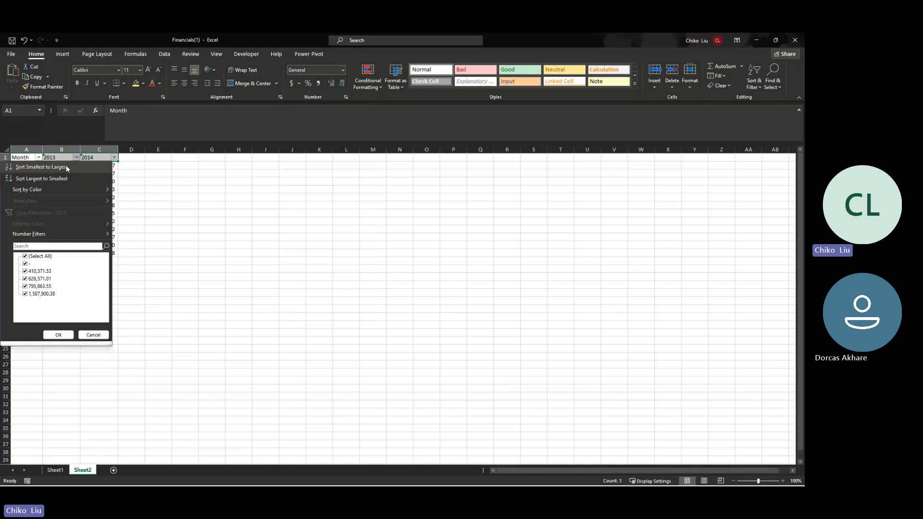
{"action": "left_click", "coordinate": [41, 167]}
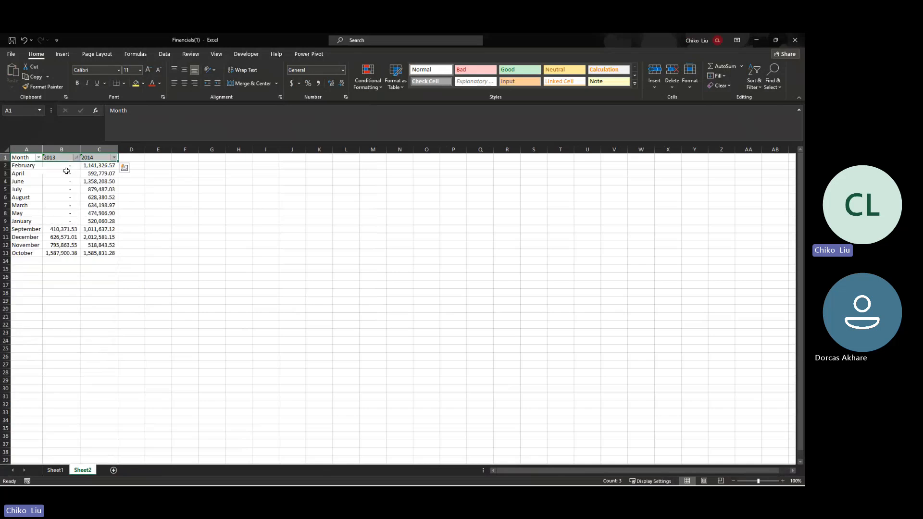
{"action": "left_click", "coordinate": [114, 158]}
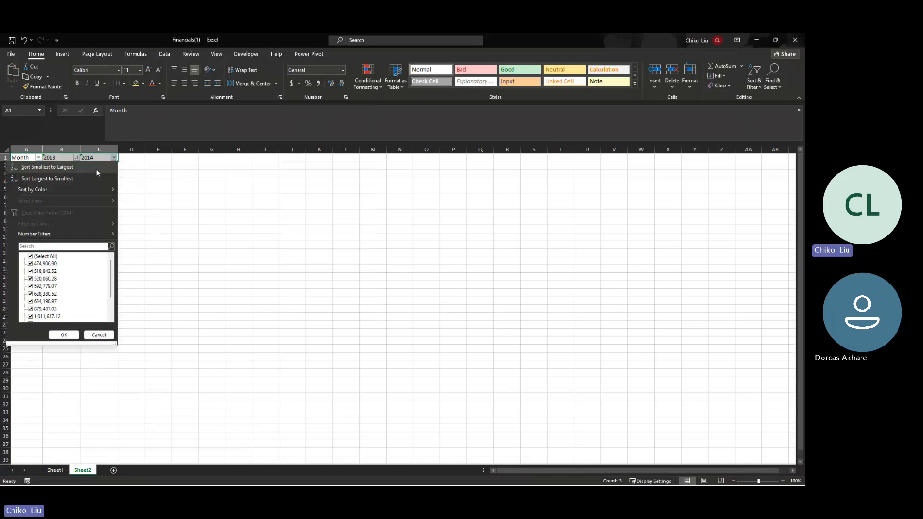
{"action": "left_click", "coordinate": [96, 170]}
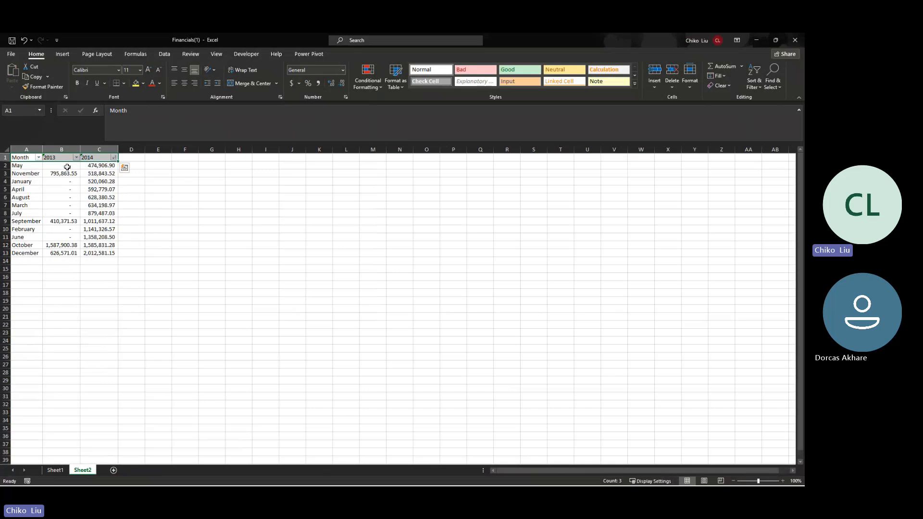
{"action": "left_click", "coordinate": [103, 255]}
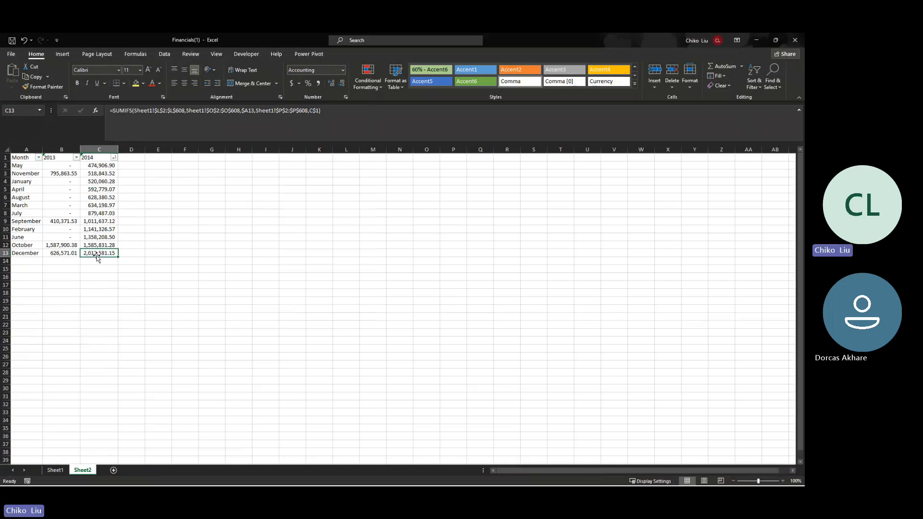
{"action": "left_click", "coordinate": [27, 255]}
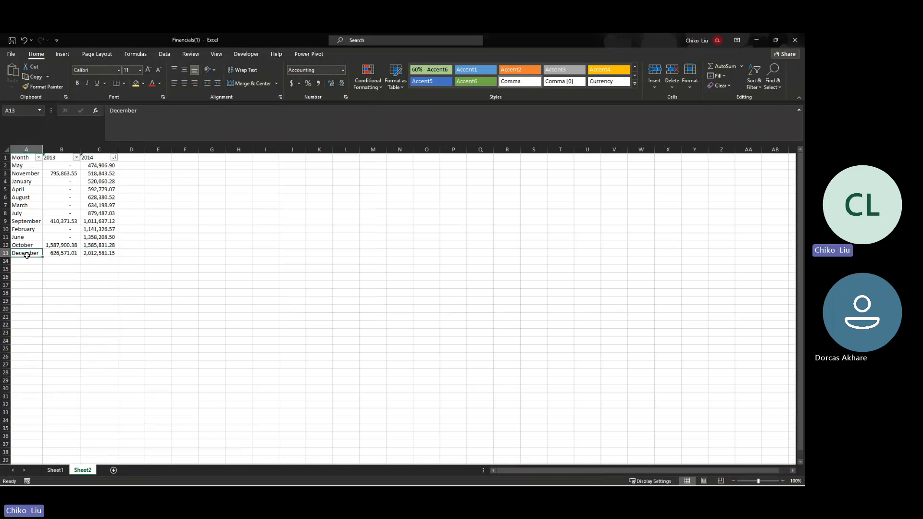
{"action": "left_click", "coordinate": [90, 159]}
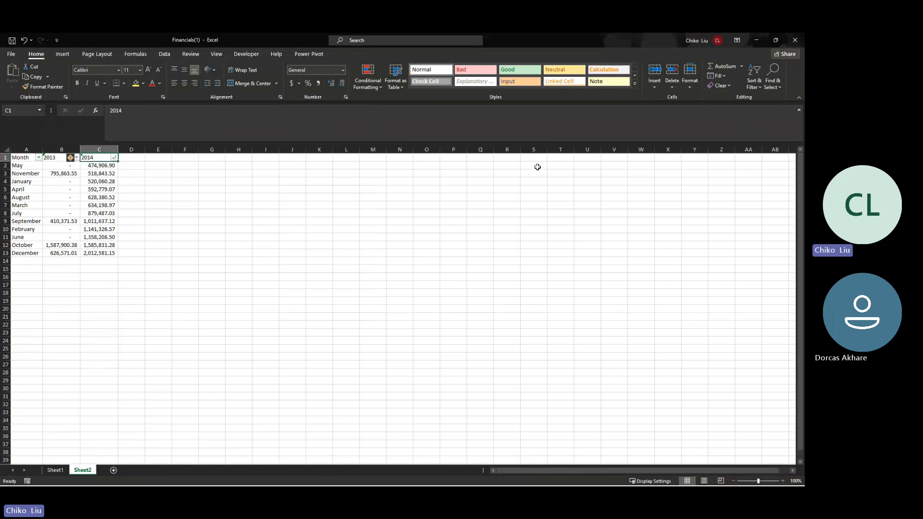
{"action": "left_click", "coordinate": [756, 41]}
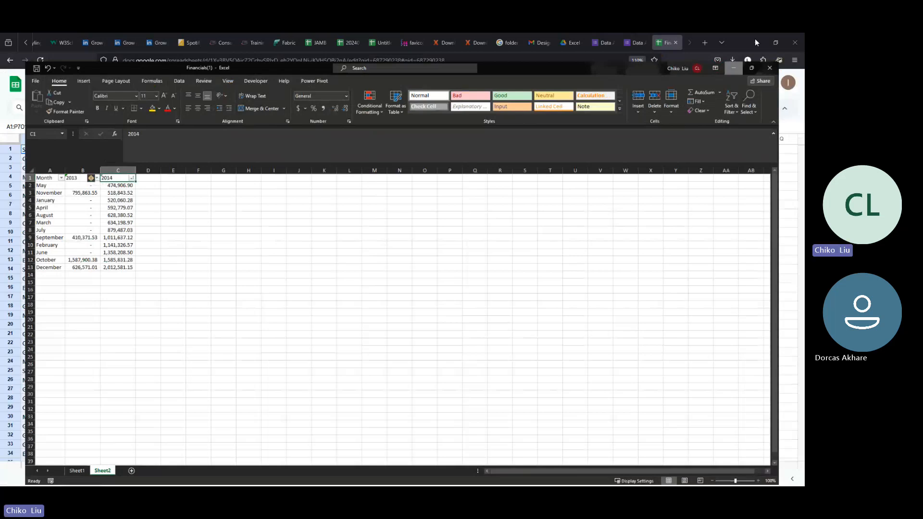
{"action": "left_click", "coordinate": [756, 43]}
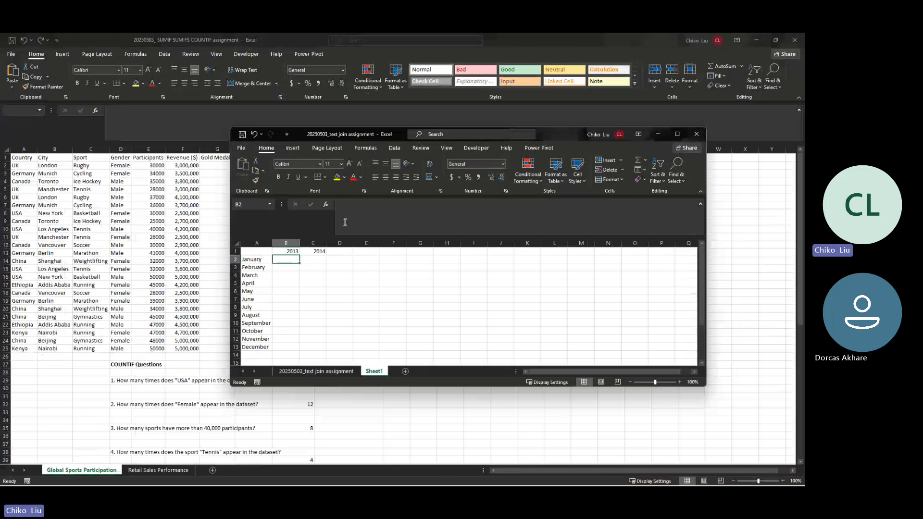
{"action": "key", "text": "alt+Tab"}
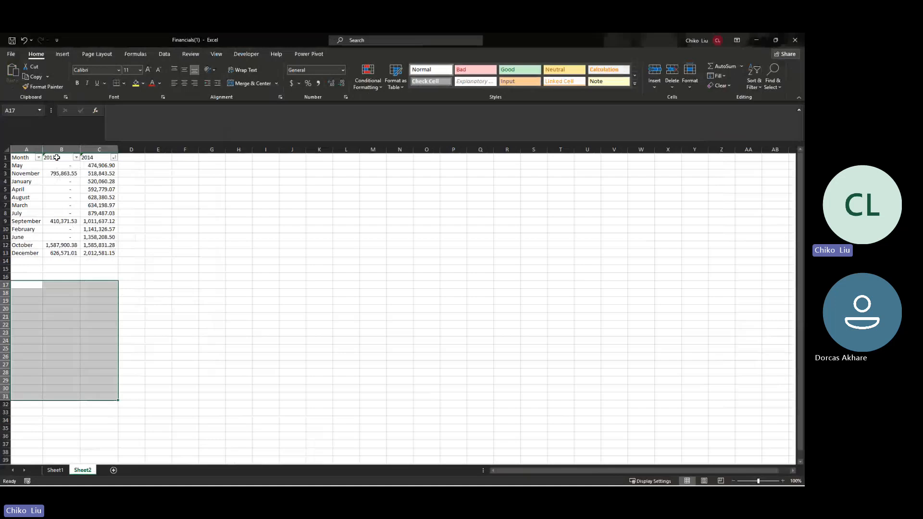
{"action": "left_click", "coordinate": [67, 169]}
{"action": "left_click", "coordinate": [66, 166]}
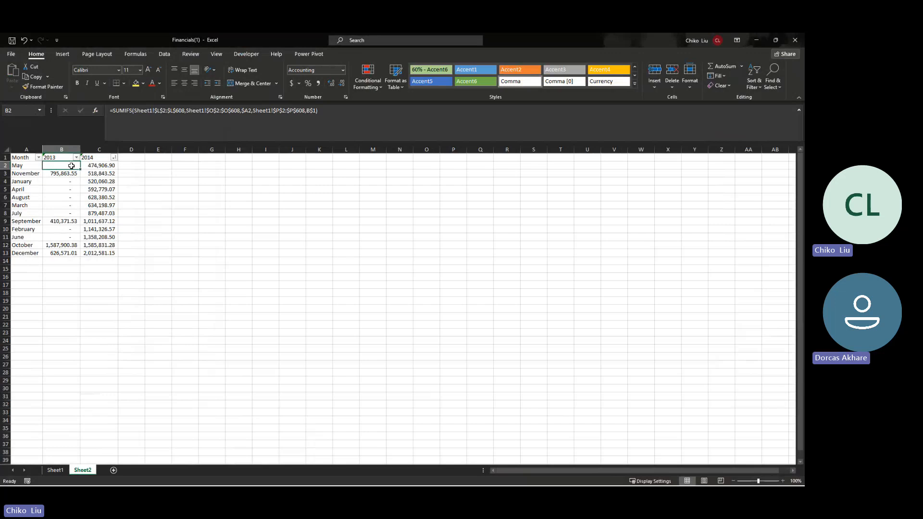
Step: Apply a Top 10 Items rule set to 1 on the monthly totals
{"action": "left_click_drag", "start_coordinate": [71, 165], "coordinate": [106, 254]}
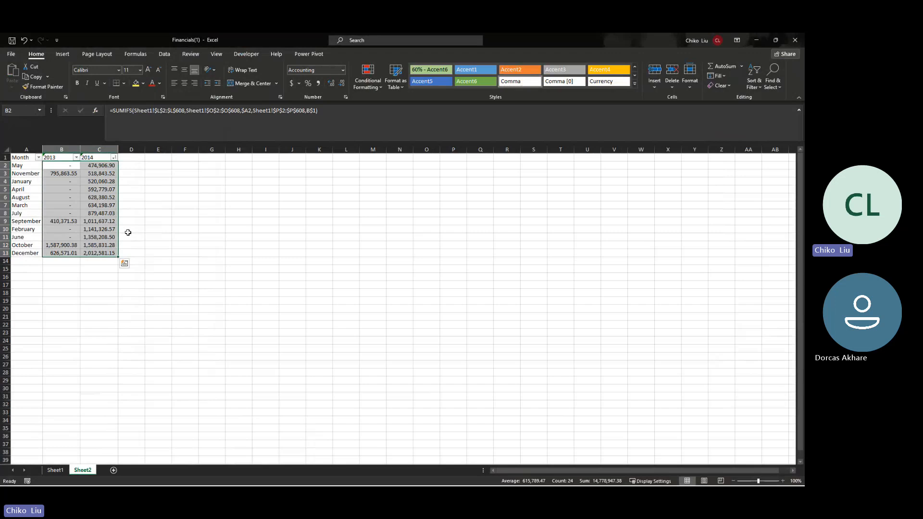
{"action": "left_click", "coordinate": [360, 88]}
{"action": "mouse_move", "coordinate": [385, 108]}
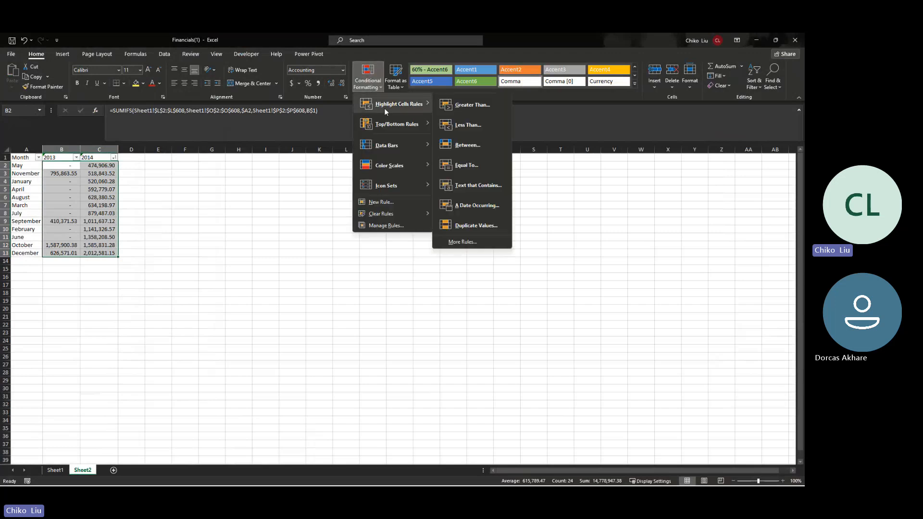
{"action": "mouse_move", "coordinate": [393, 126]}
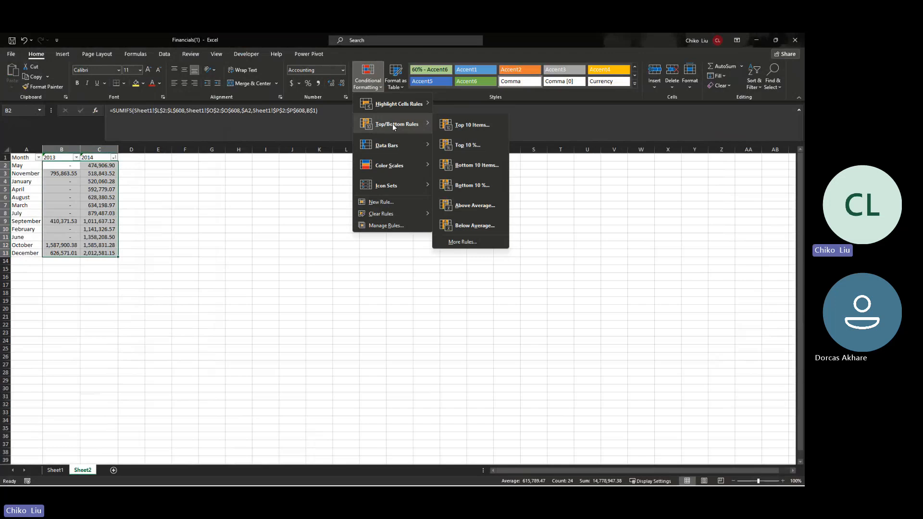
{"action": "left_click", "coordinate": [459, 123]}
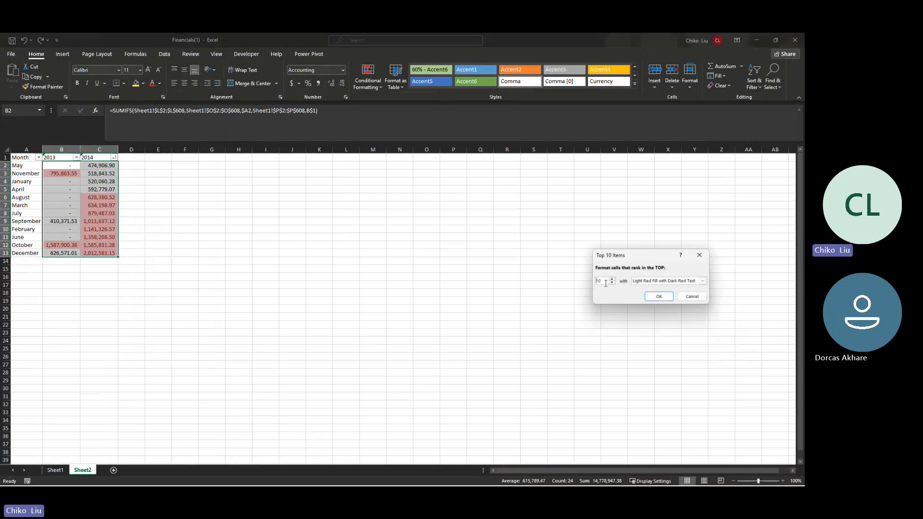
{"action": "type", "text": "1"}
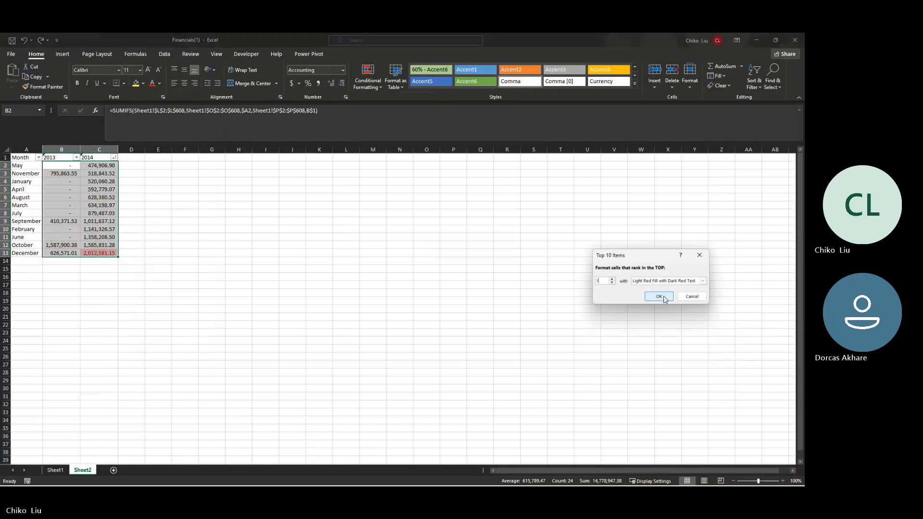
{"action": "left_click", "coordinate": [664, 298]}
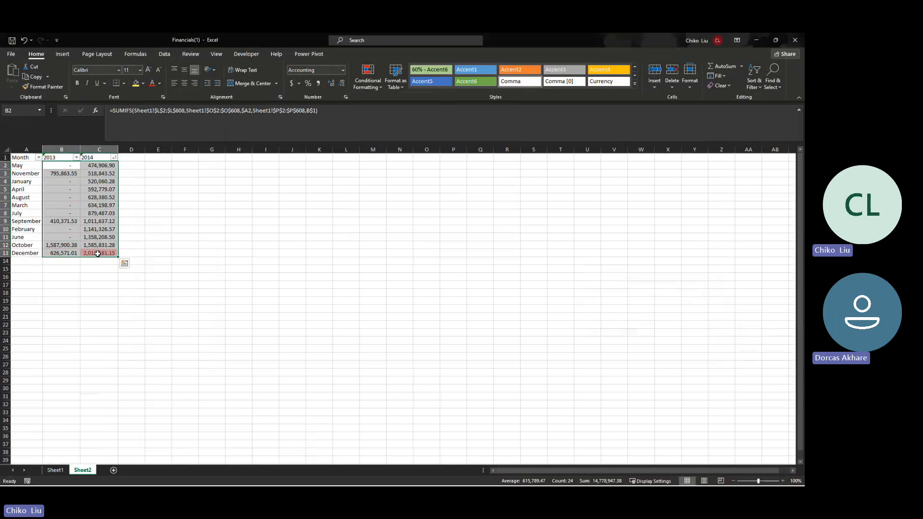
Step: Add another Top 1 rule using Green Fill with Dark Green Text
{"action": "left_click", "coordinate": [369, 84]}
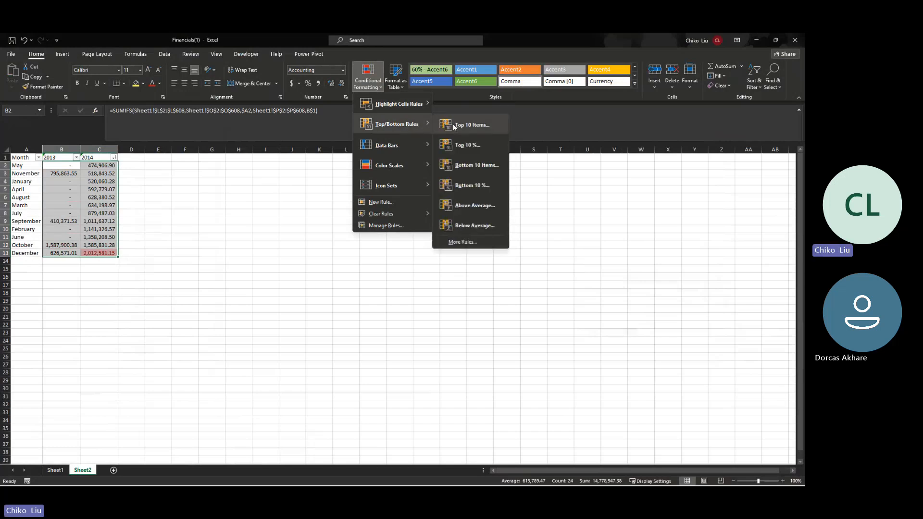
{"action": "left_click", "coordinate": [453, 124]}
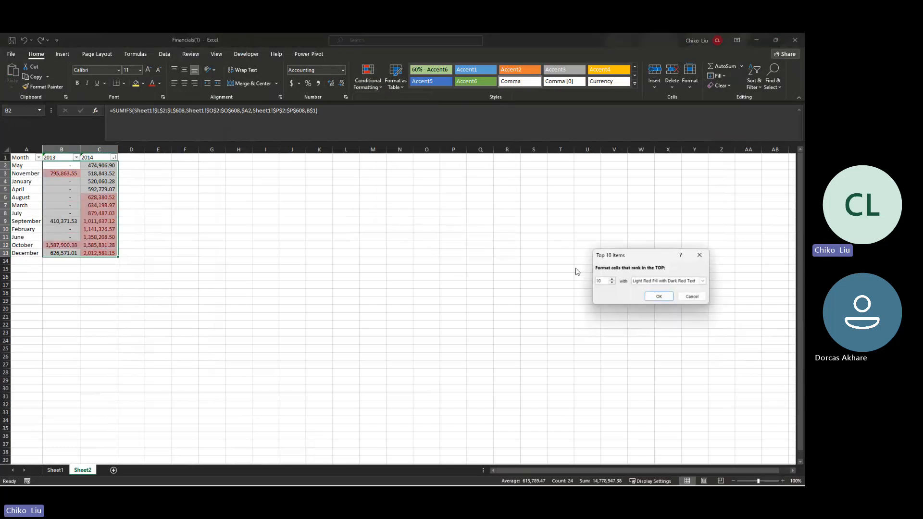
{"action": "left_click_drag", "start_coordinate": [606, 282], "coordinate": [594, 284]}
{"action": "type", "text": "1"}
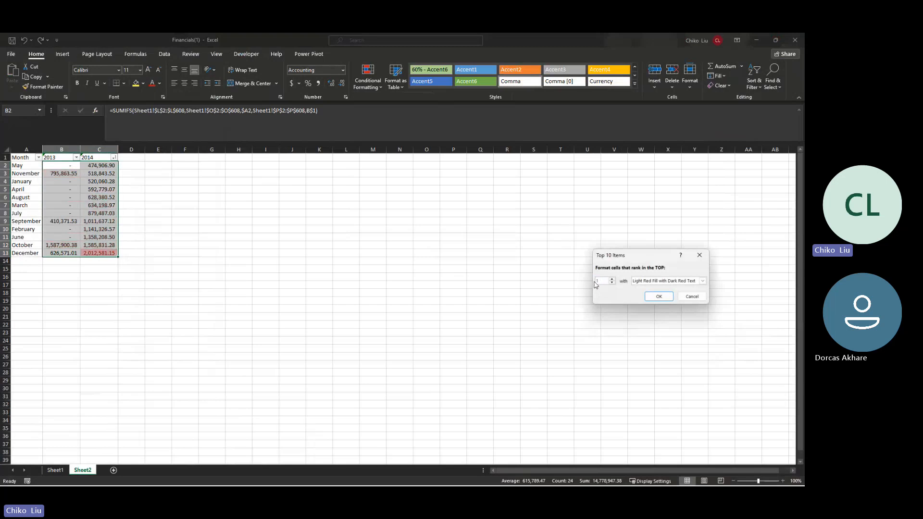
{"action": "left_click", "coordinate": [703, 281]}
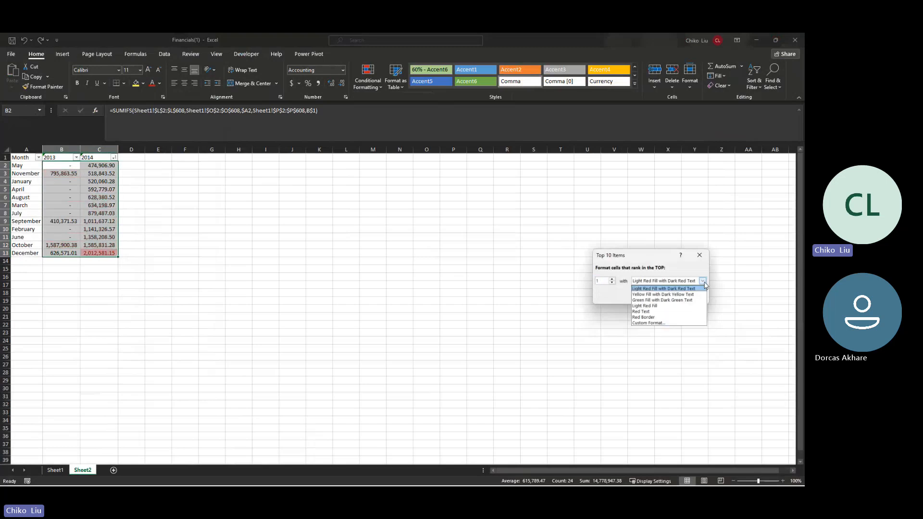
{"action": "left_click", "coordinate": [690, 302]}
{"action": "left_click", "coordinate": [660, 296]}
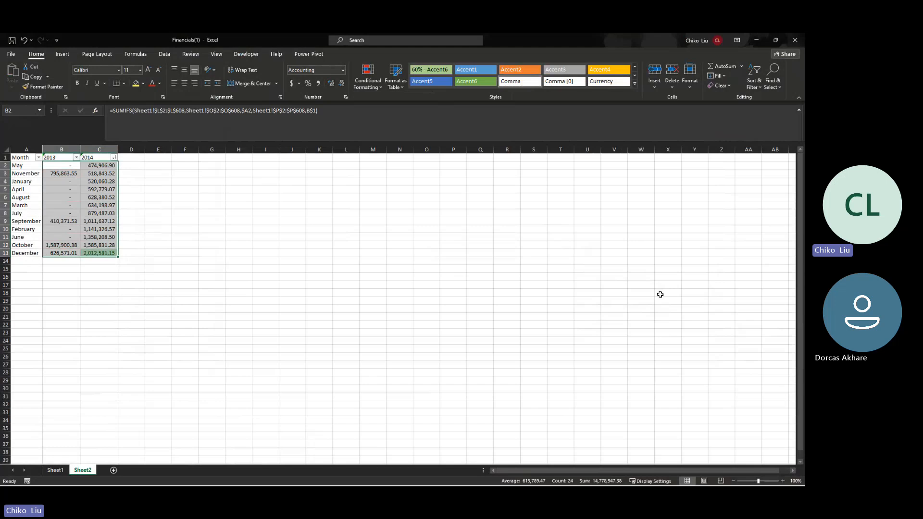
{"action": "left_click", "coordinate": [165, 240]}
{"action": "left_click", "coordinate": [94, 252]}
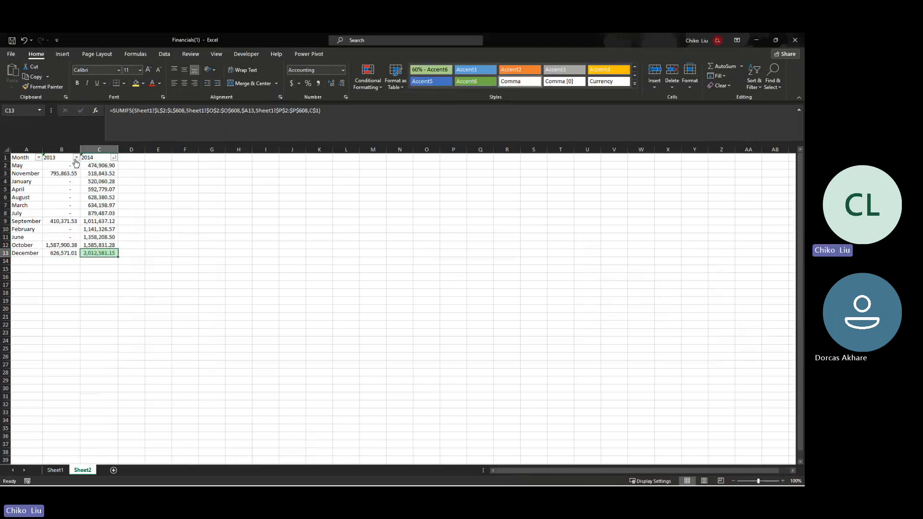
Step: Undo the sort, then reapply the top-1 green highlight to B2:C13 in original month order
{"action": "key", "text": "ctrl+z"}
{"action": "key", "text": "ctrl+z"}
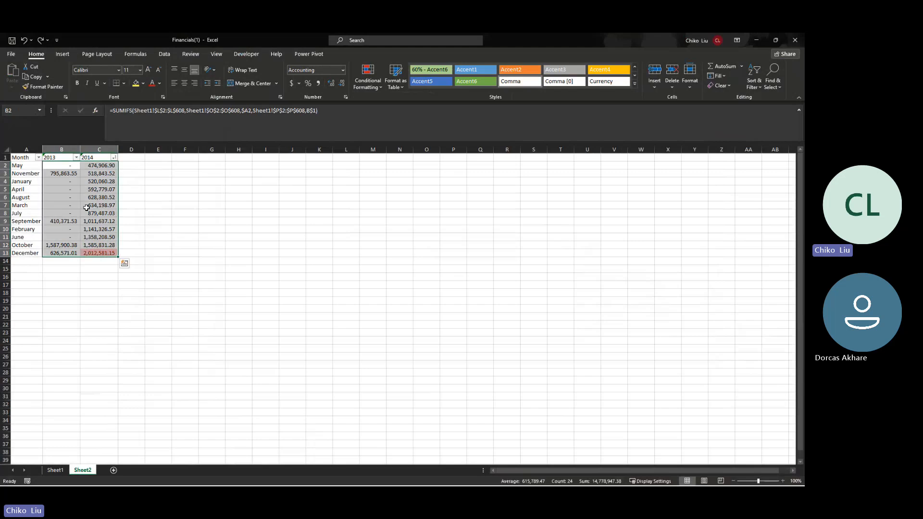
{"action": "key", "text": "ctrl+z"}
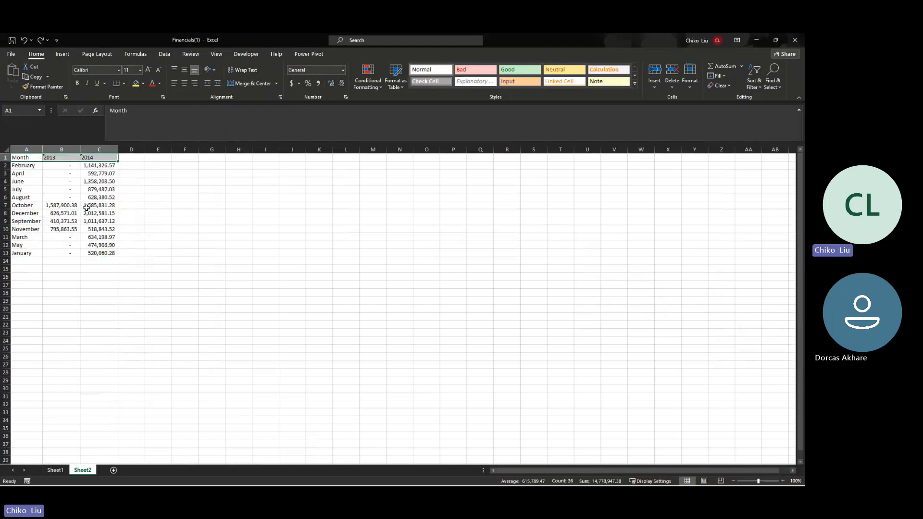
{"action": "key", "text": "ctrl+z"}
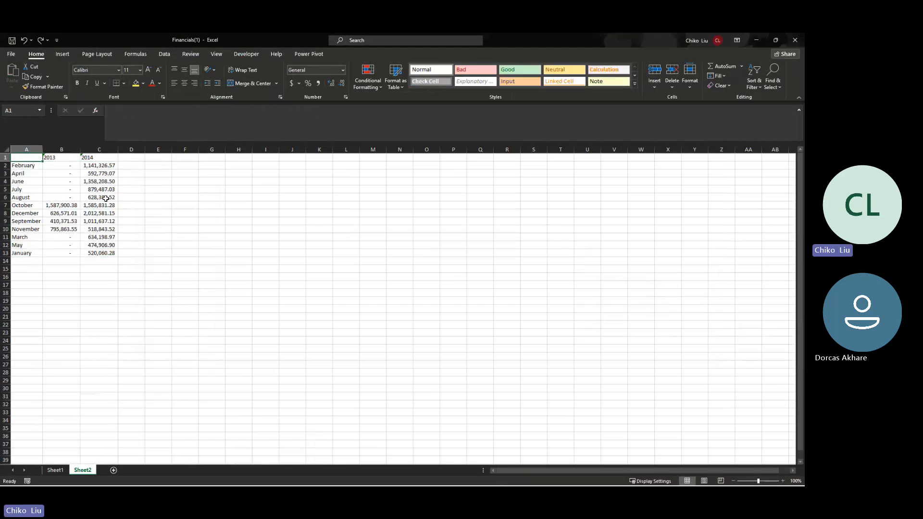
{"action": "left_click_drag", "start_coordinate": [58, 165], "coordinate": [101, 254]}
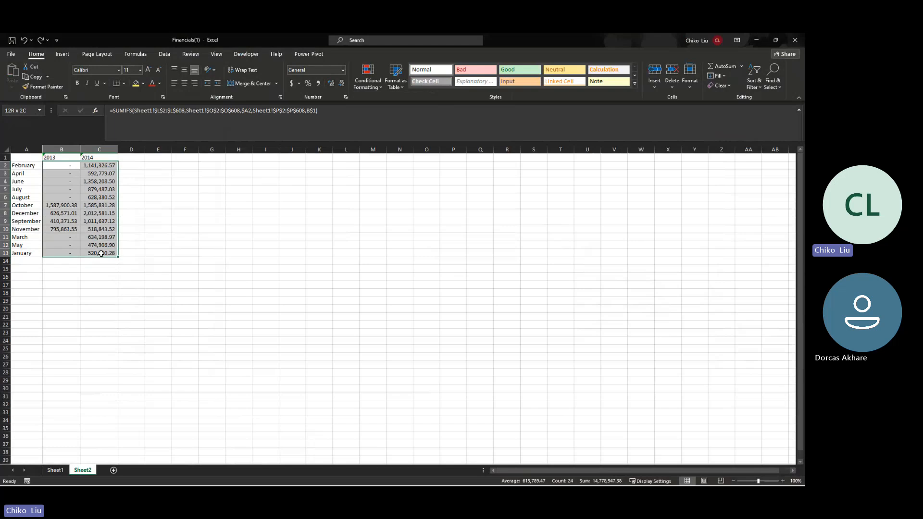
{"action": "left_click", "coordinate": [373, 81]}
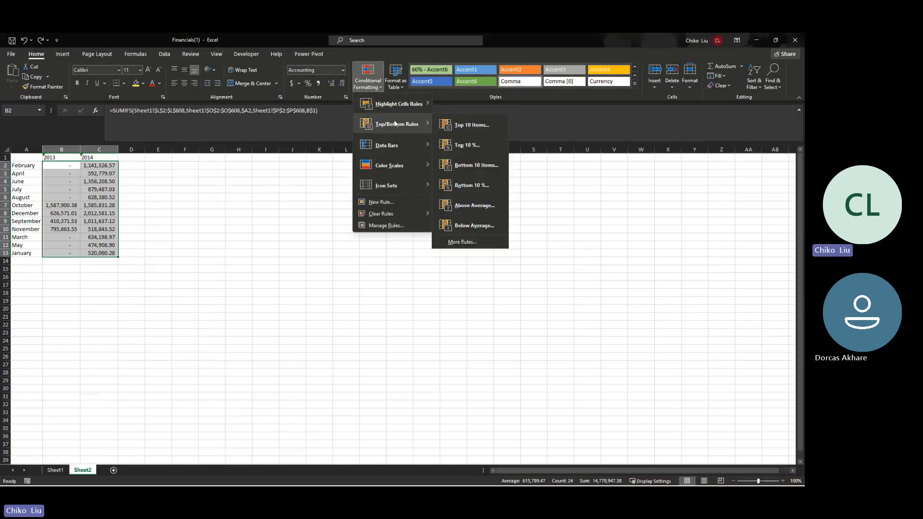
{"action": "left_click", "coordinate": [468, 127]}
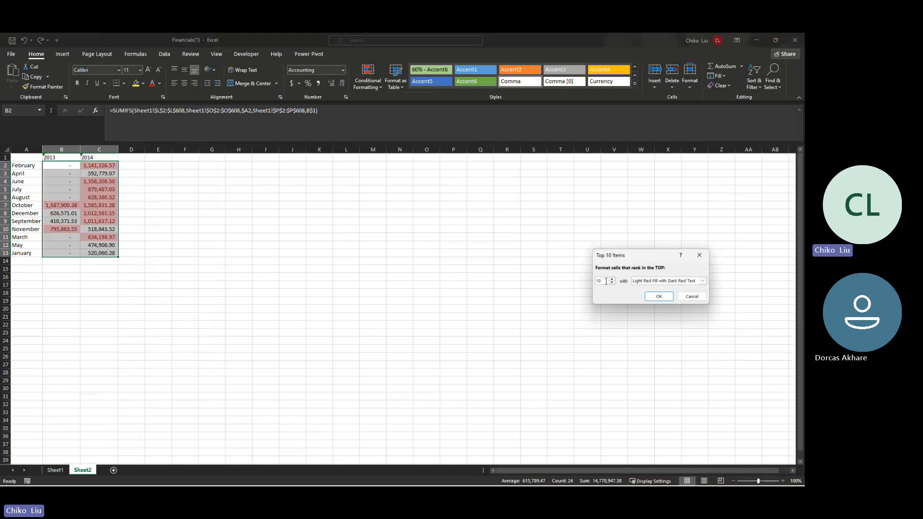
{"action": "key", "text": "BackSpace"}
{"action": "left_click", "coordinate": [701, 281]}
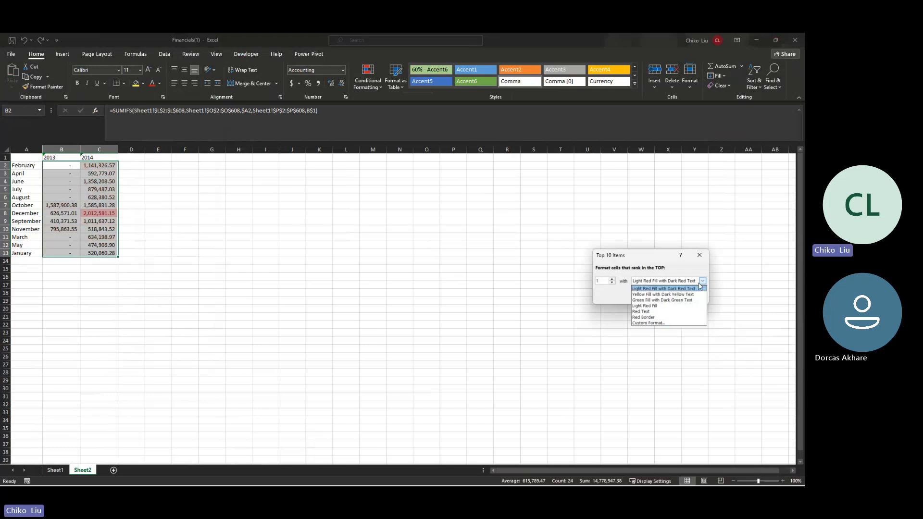
{"action": "left_click", "coordinate": [663, 300]}
{"action": "left_click", "coordinate": [654, 295]}
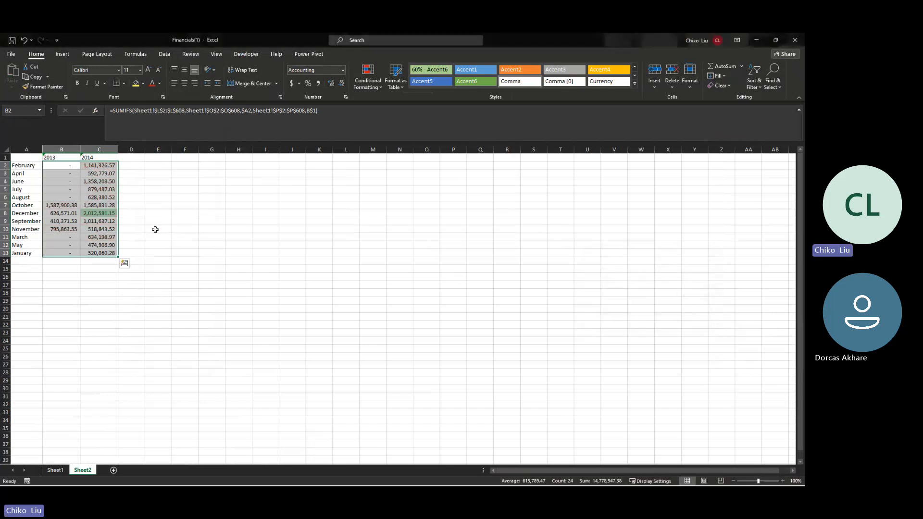
{"action": "left_click", "coordinate": [96, 214]}
{"action": "left_click", "coordinate": [33, 213]}
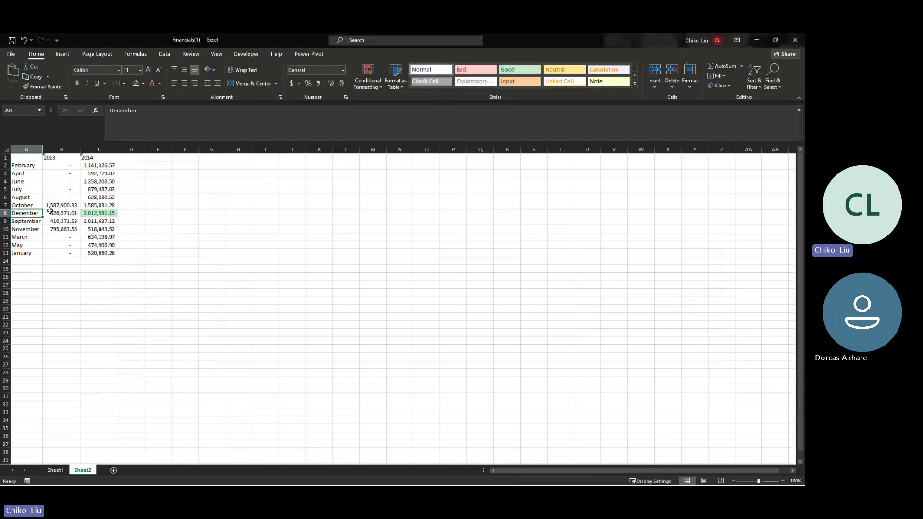
{"action": "left_click", "coordinate": [90, 158]}
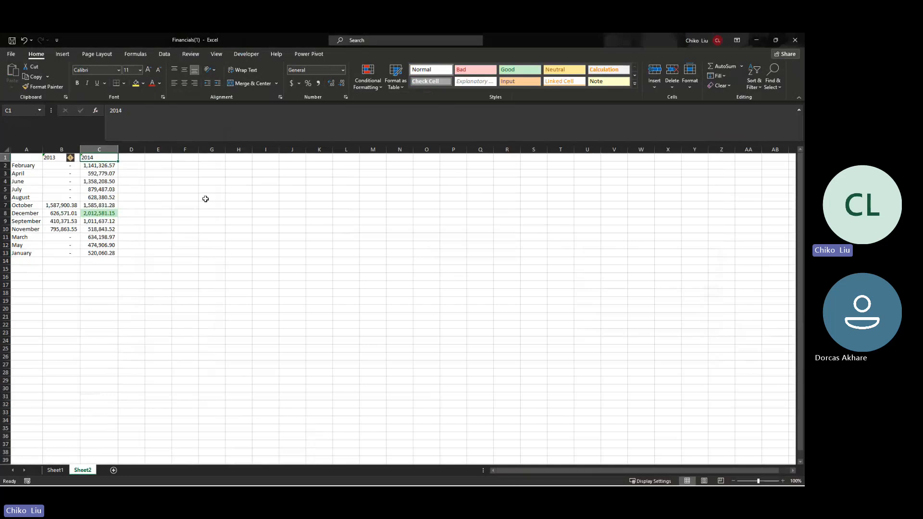
Step: Close the Financials, text join and SUMIF workbooks, discarding changes to the first two
{"action": "left_click", "coordinate": [795, 44]}
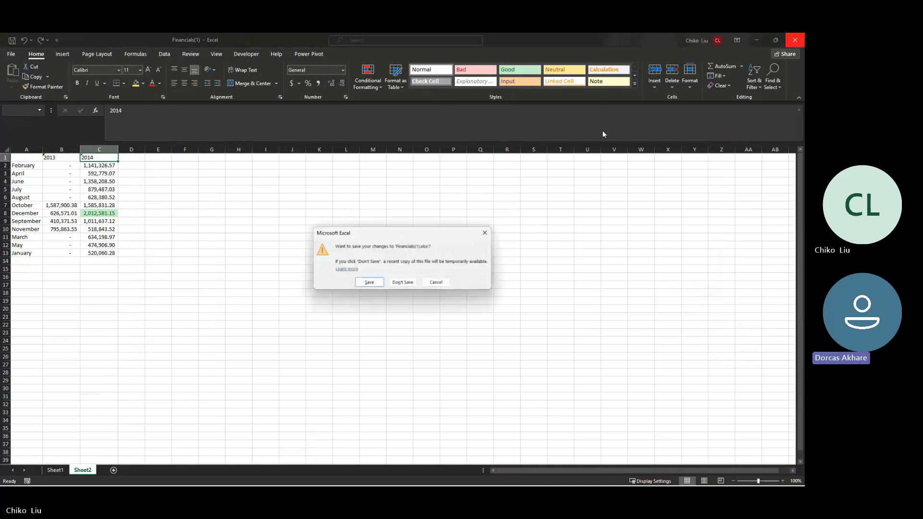
{"action": "left_click", "coordinate": [402, 283]}
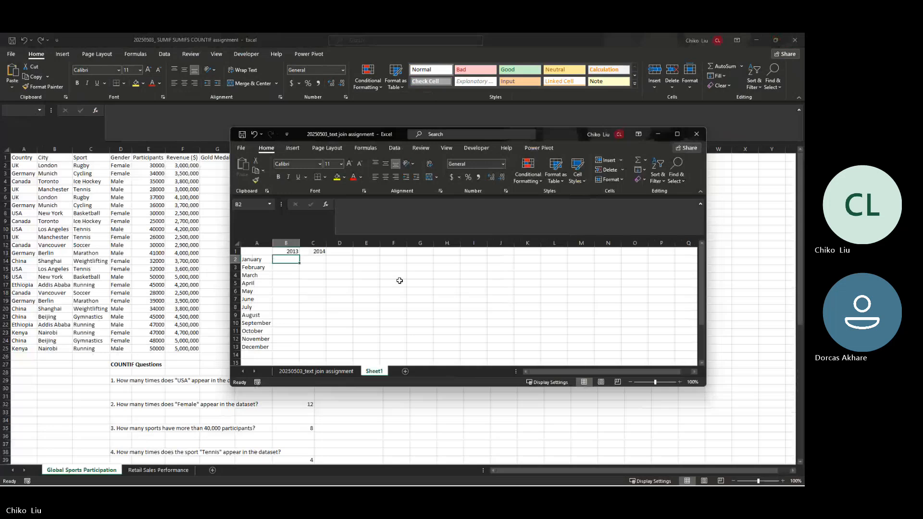
{"action": "left_click", "coordinate": [697, 134]}
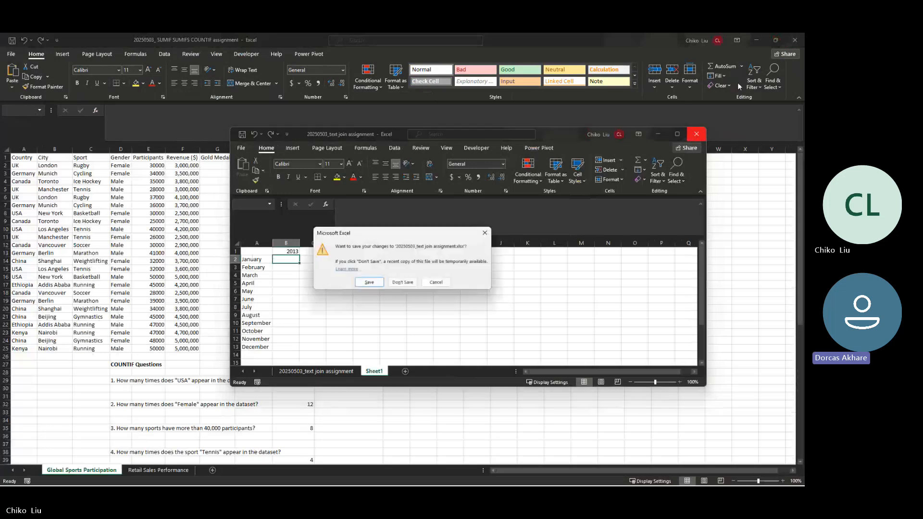
{"action": "left_click", "coordinate": [404, 283]}
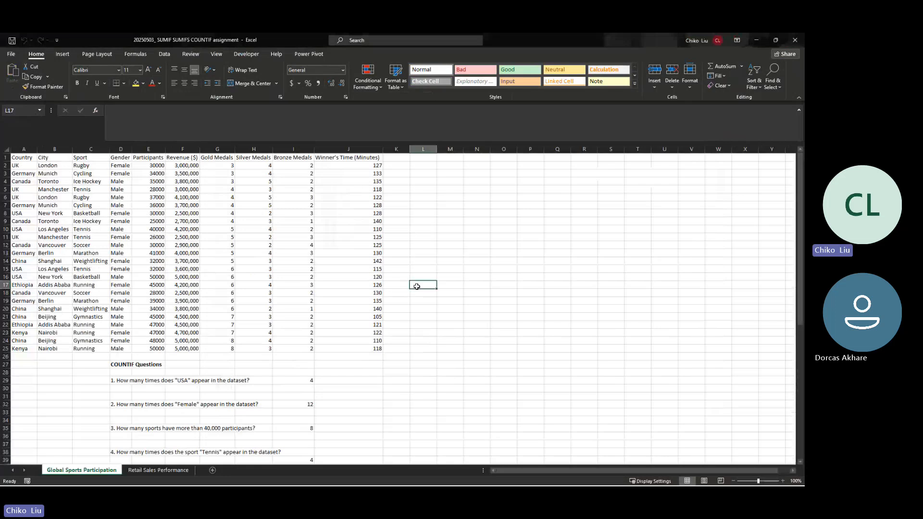
{"action": "left_click", "coordinate": [794, 40]}
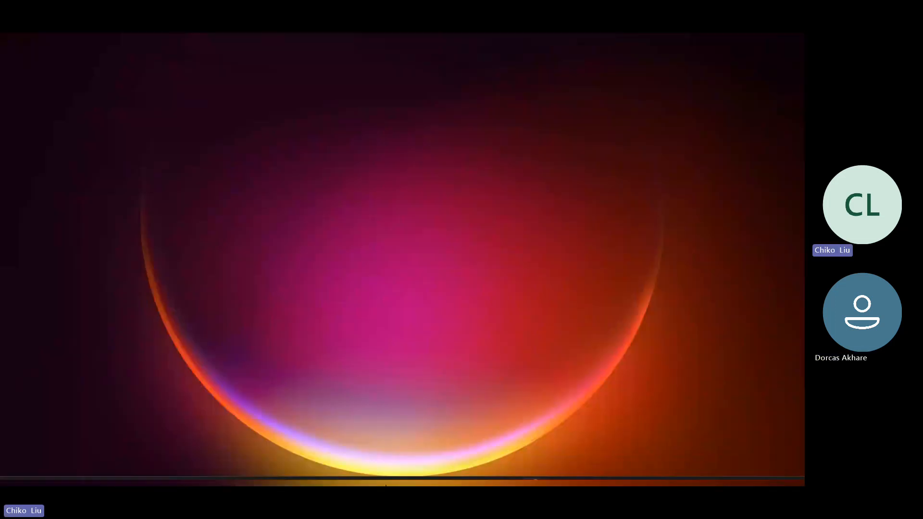
Step: In Firefox, compare the quiz form questions with the Financials sheet, then launch Excel
{"action": "left_click", "coordinate": [366, 476]}
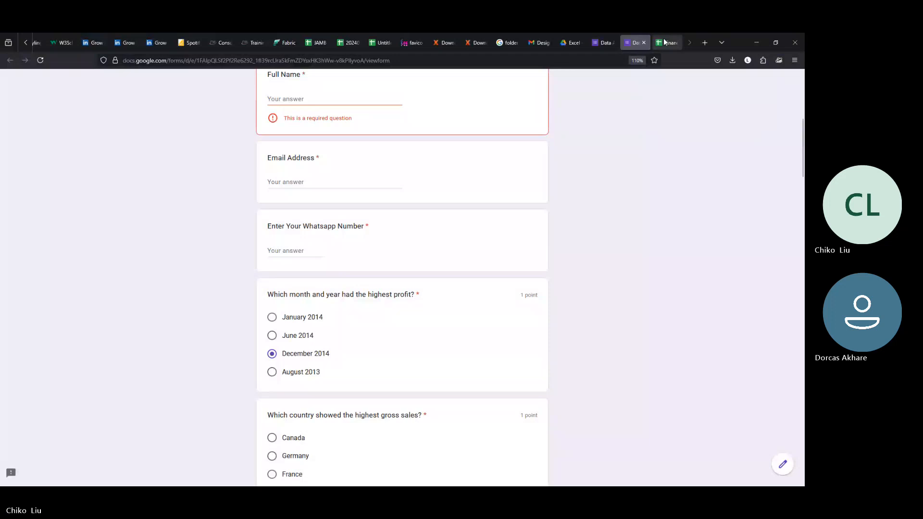
{"action": "left_click", "coordinate": [664, 42]}
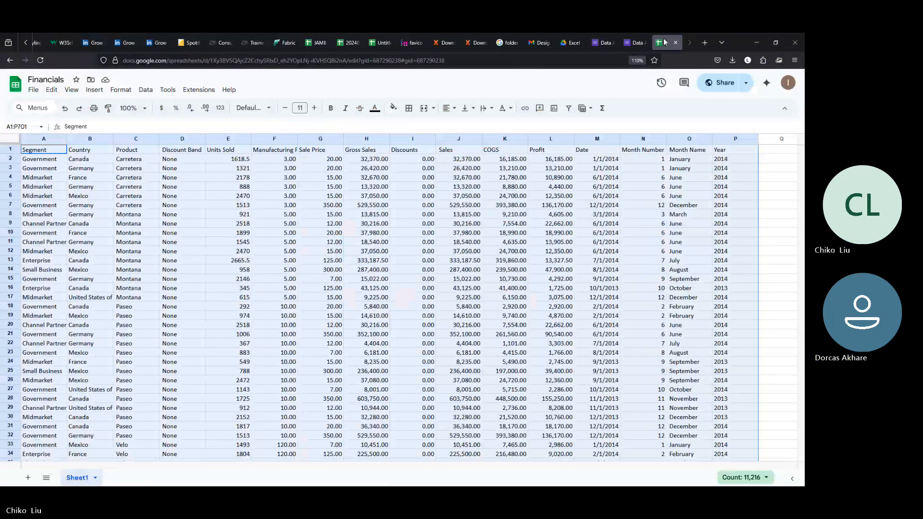
{"action": "left_click", "coordinate": [637, 42]}
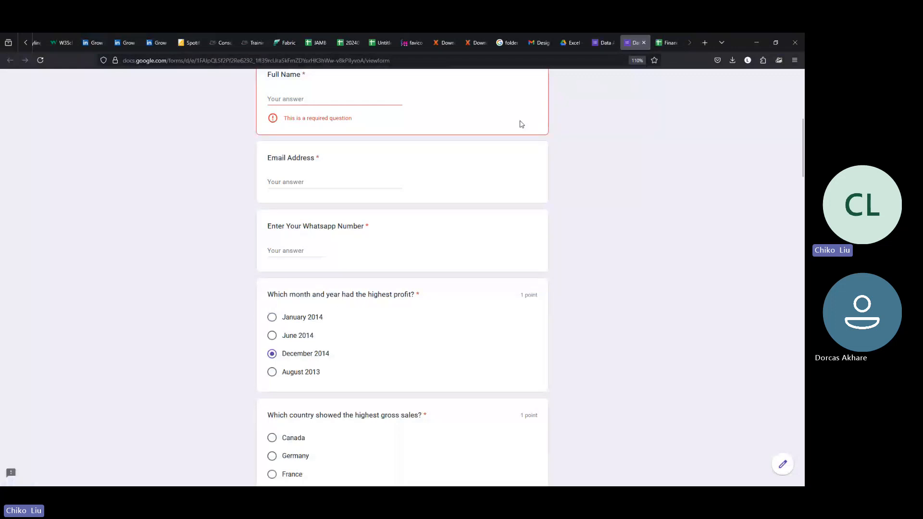
{"action": "scroll", "coordinate": [420, 237], "scroll_direction": "down", "scroll_amount": 15}
{"action": "scroll", "coordinate": [424, 238], "scroll_direction": "down", "scroll_amount": 3}
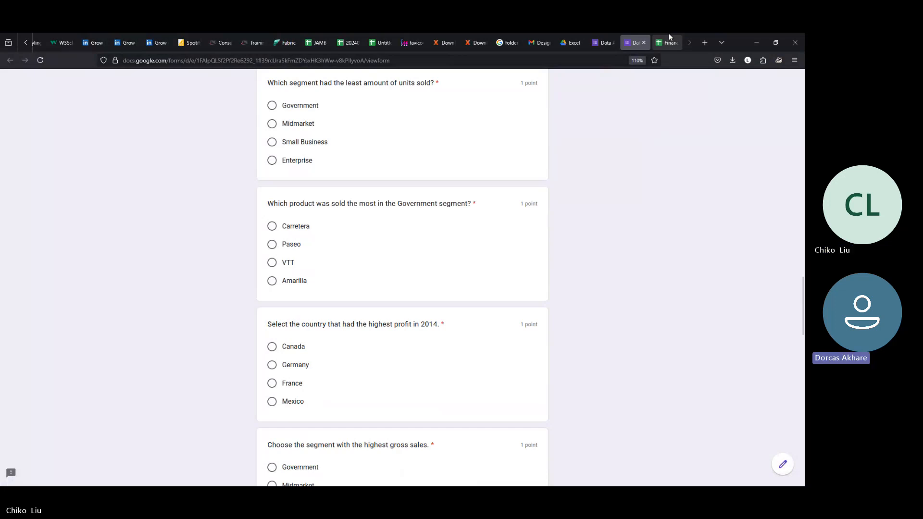
{"action": "left_click", "coordinate": [670, 39]}
{"action": "left_click", "coordinate": [634, 38]}
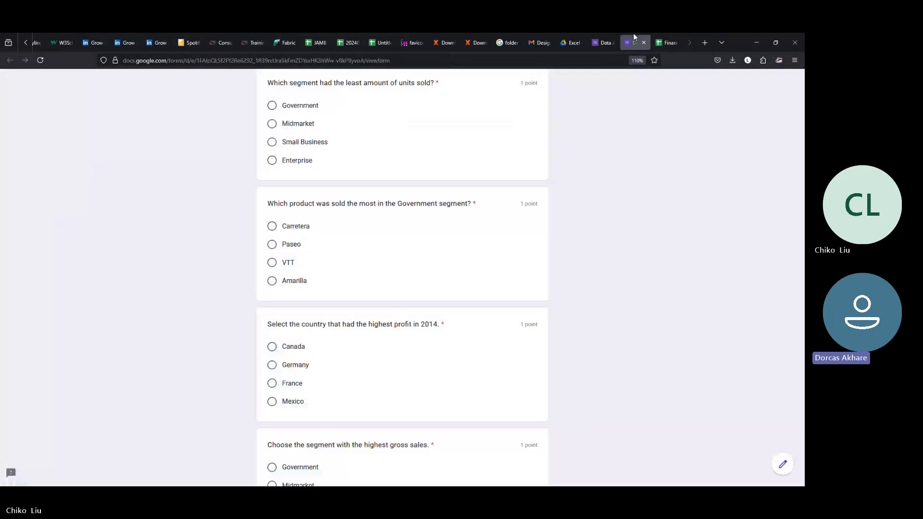
{"action": "scroll", "coordinate": [481, 217], "scroll_direction": "up", "scroll_amount": 6}
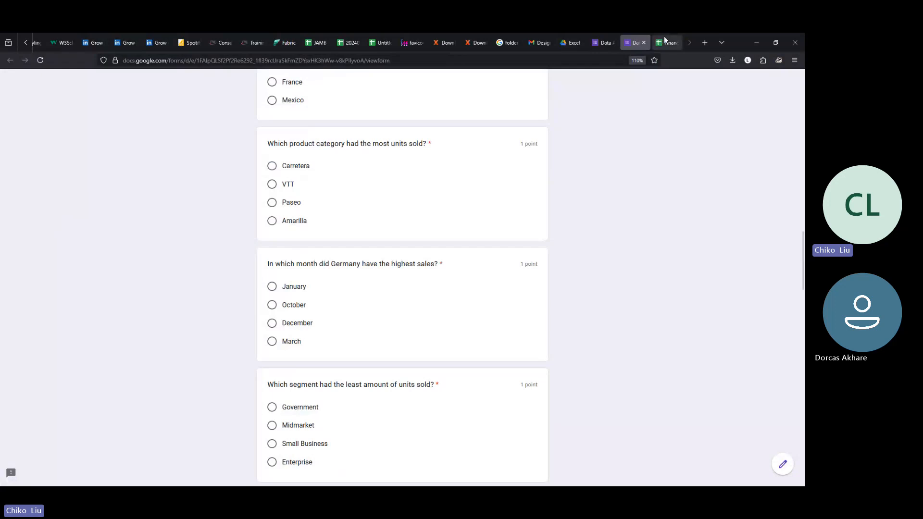
{"action": "left_click", "coordinate": [667, 41]}
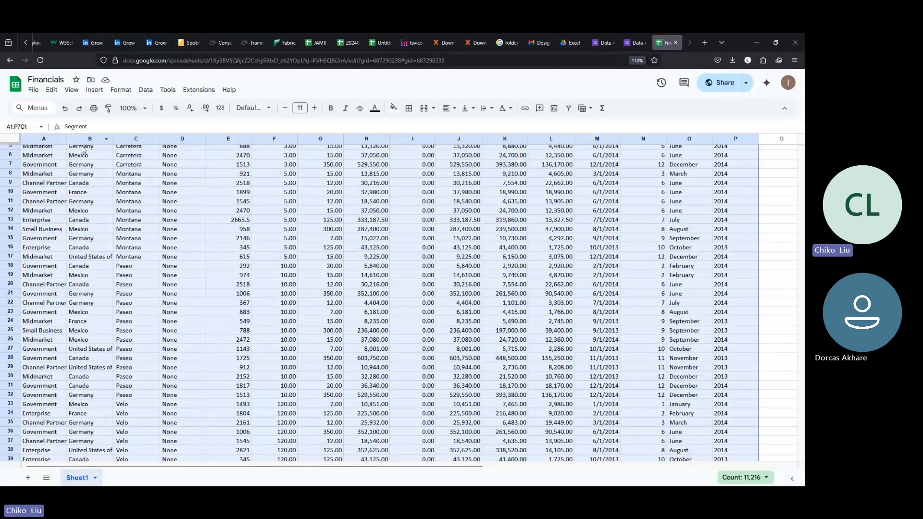
{"action": "left_click", "coordinate": [45, 158]}
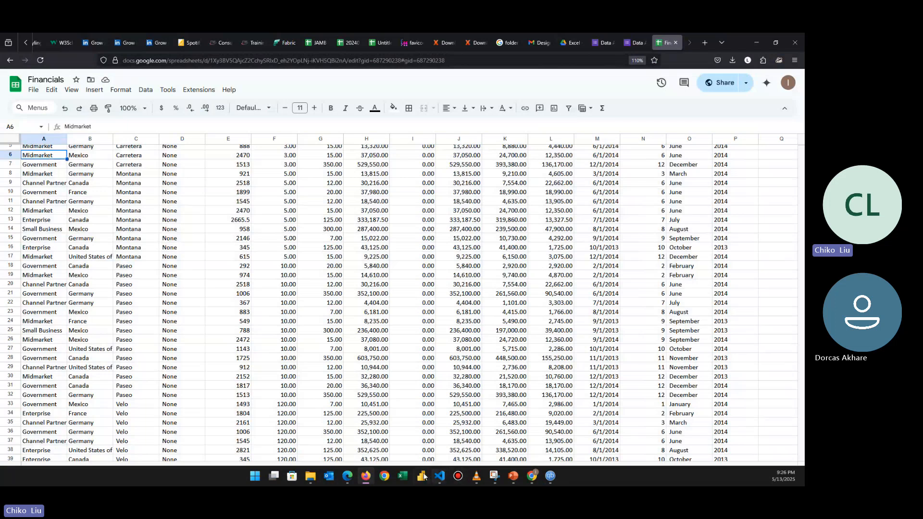
{"action": "left_click", "coordinate": [403, 476]}
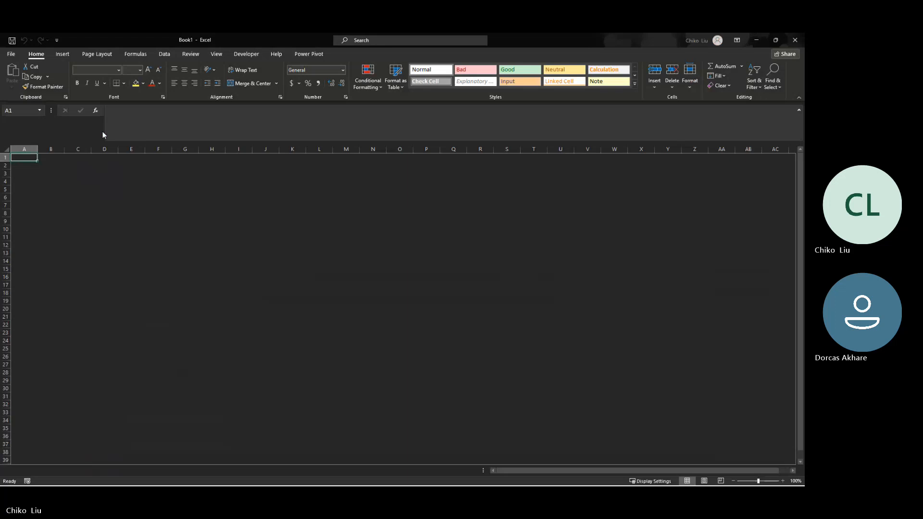
Step: Enter 'Q1. Which month and year had the highest profit?' in A1 using the quiz form's first question title
{"action": "type", "text": "Q1."}
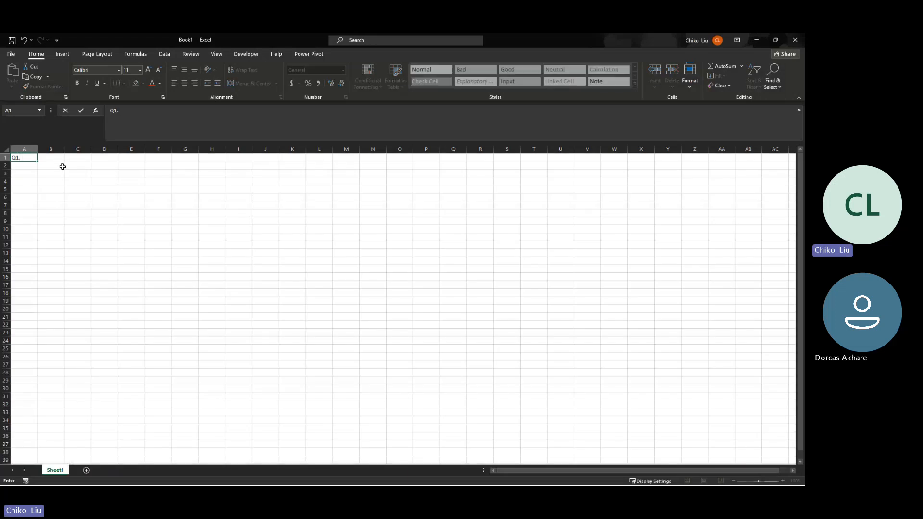
{"action": "key", "text": "alt+Tab"}
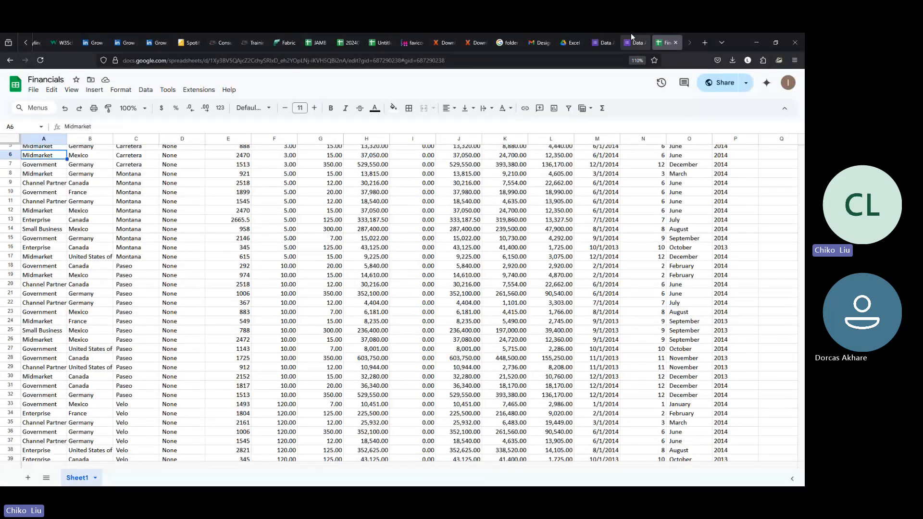
{"action": "left_click", "coordinate": [634, 41]}
{"action": "scroll", "coordinate": [347, 155], "scroll_direction": "up", "scroll_amount": 15}
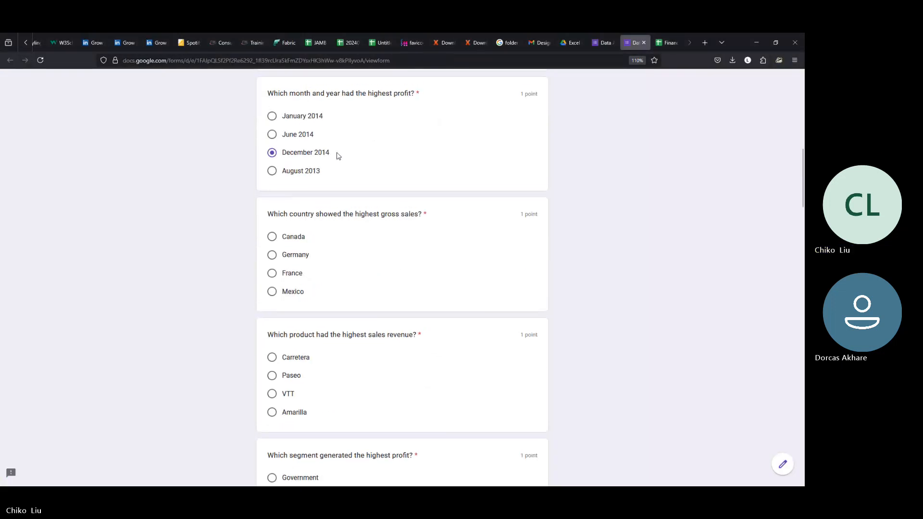
{"action": "scroll", "coordinate": [367, 225], "scroll_direction": "up", "scroll_amount": 6}
{"action": "scroll", "coordinate": [348, 346], "scroll_direction": "down", "scroll_amount": 4}
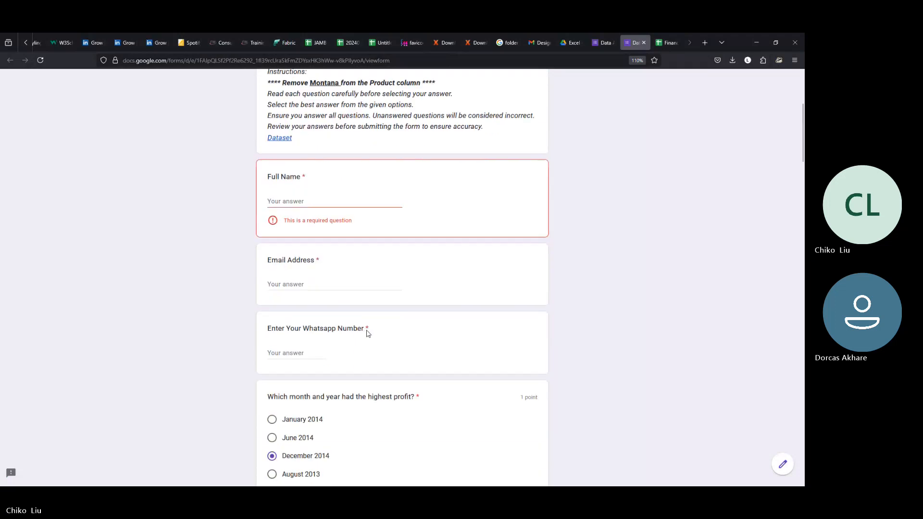
{"action": "left_click_drag", "start_coordinate": [414, 392], "coordinate": [264, 400]}
{"action": "key", "text": "ctrl+c"}
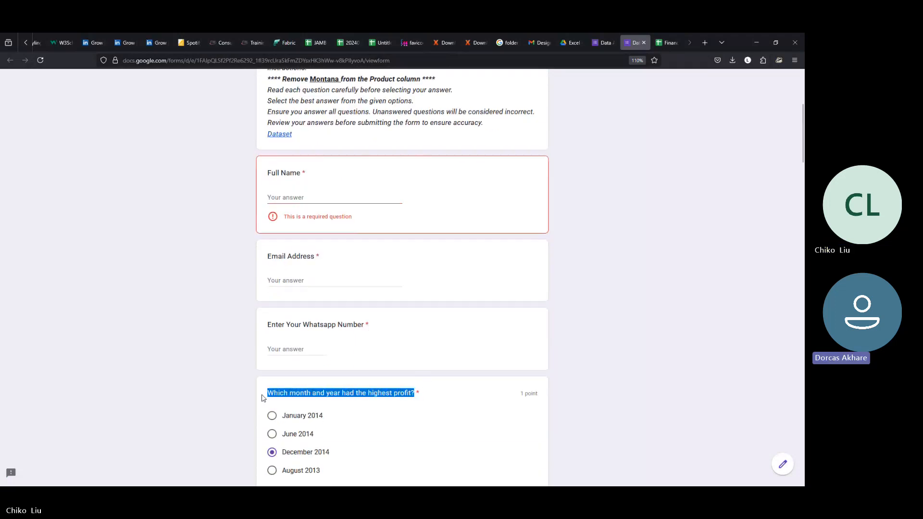
{"action": "key", "text": "alt+Tab"}
{"action": "type", "text": "Q1."}
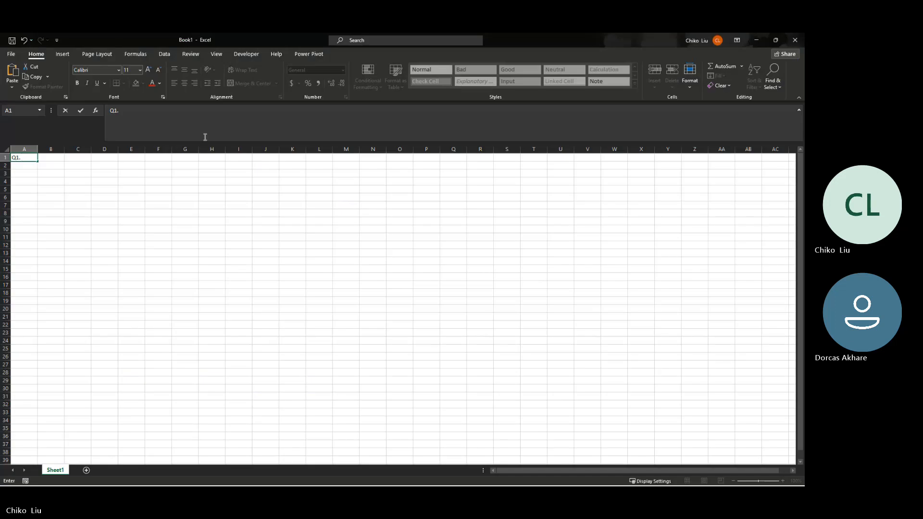
{"action": "key", "text": "ctrl+v"}
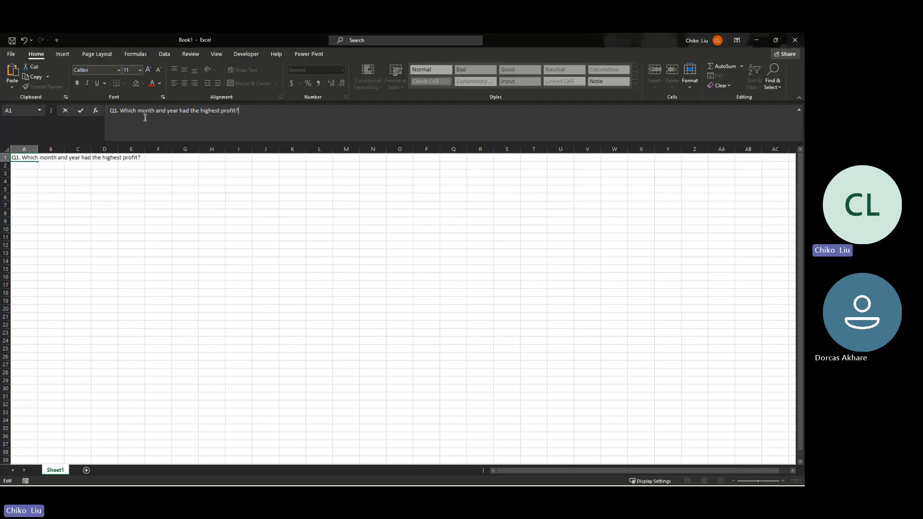
{"action": "key", "text": "Return"}
Step: Start the second question by typing 'Q2.' in cell H1
{"action": "key", "text": "Down"}
{"action": "key", "text": "Down"}
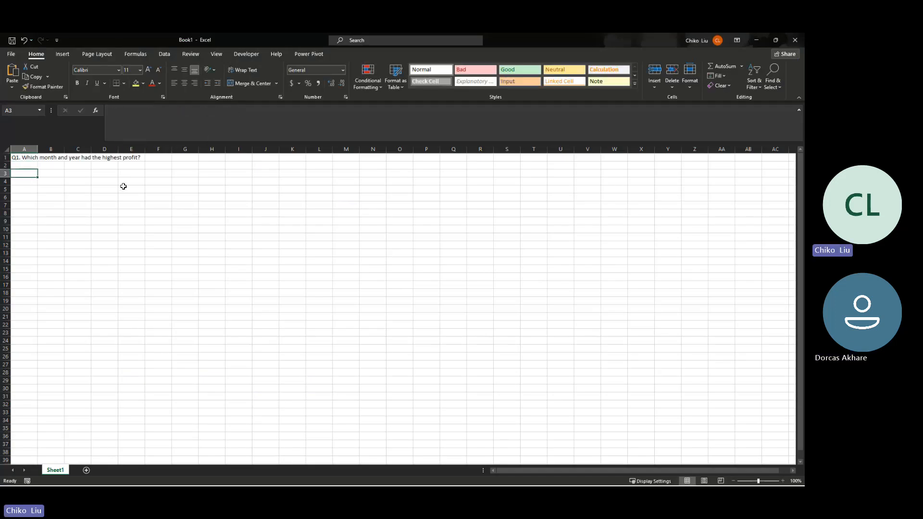
{"action": "key", "text": "Right"}
{"action": "key", "text": "Right"}
{"action": "key", "text": "Right"}
{"action": "key", "text": "Right"}
{"action": "key", "text": "Right"}
{"action": "key", "text": "Right"}
{"action": "key", "text": "Right"}
{"action": "key", "text": "Up"}
{"action": "key", "text": "Up"}
{"action": "key", "text": "Up"}
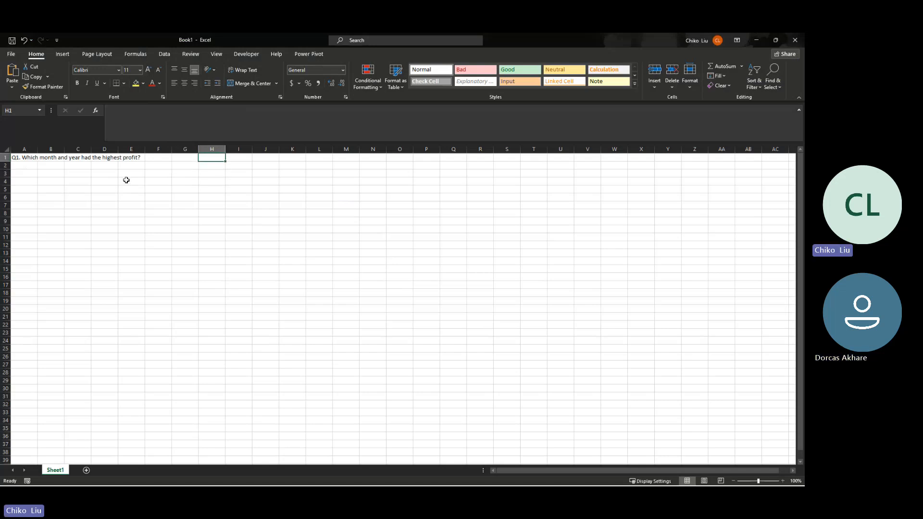
{"action": "type", "text": "Q2."}
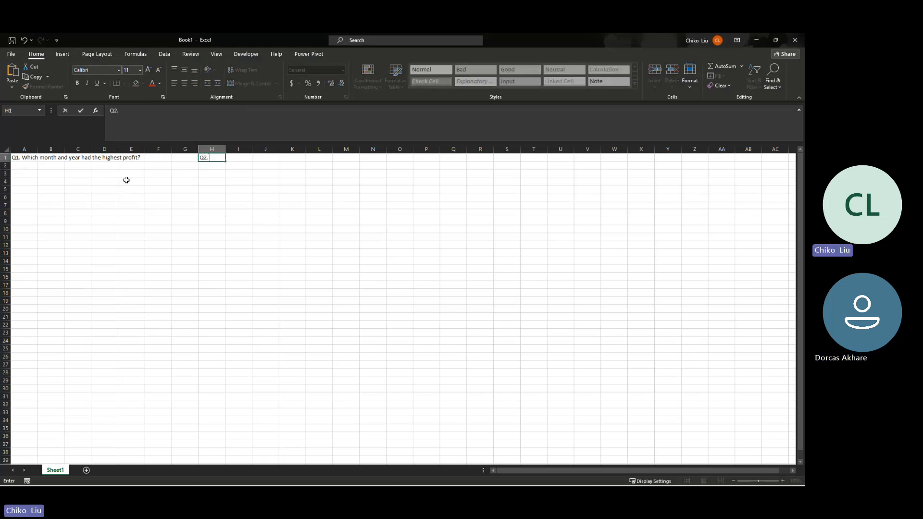
{"action": "key", "text": "alt+Tab"}
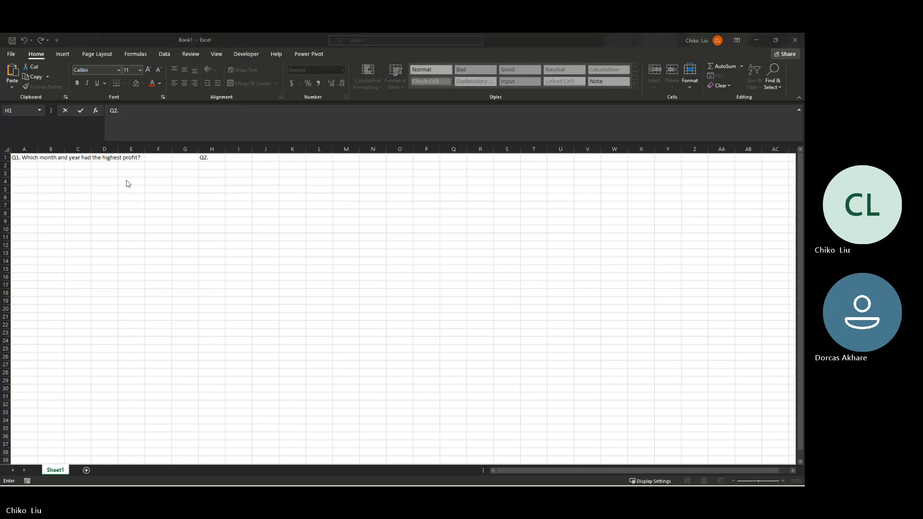
{"action": "scroll", "coordinate": [307, 249], "scroll_direction": "down", "scroll_amount": 2}
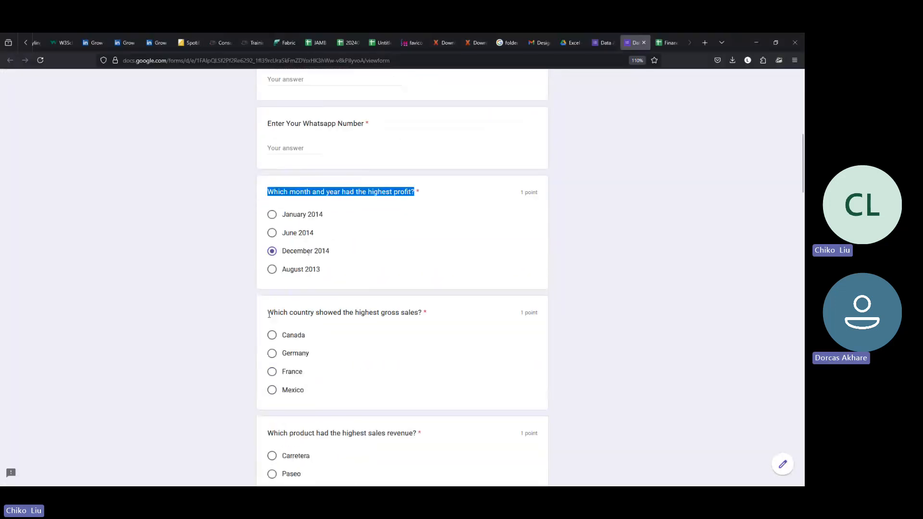
Step: Complete H1 as 'Q2. Which country showed the highest gross sales?' with the title copied from the form
{"action": "left_click_drag", "start_coordinate": [268, 313], "coordinate": [419, 314]}
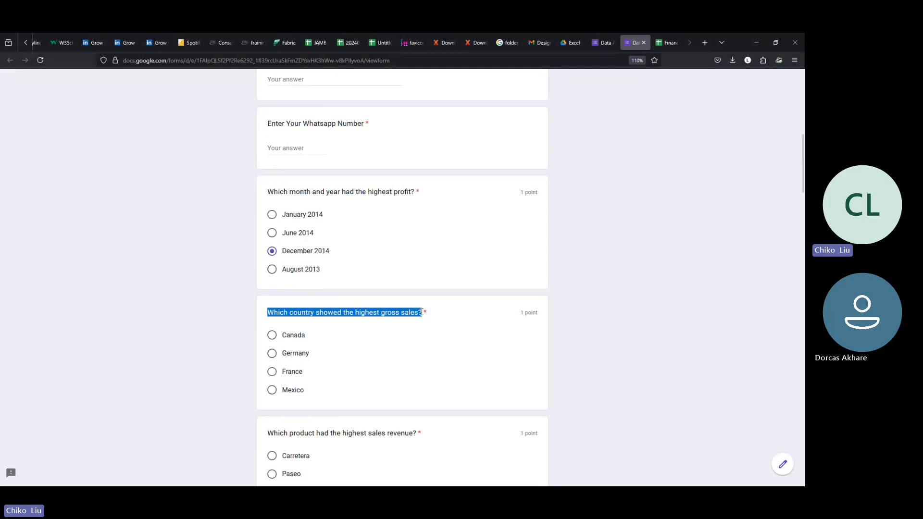
{"action": "key", "text": "alt+Tab"}
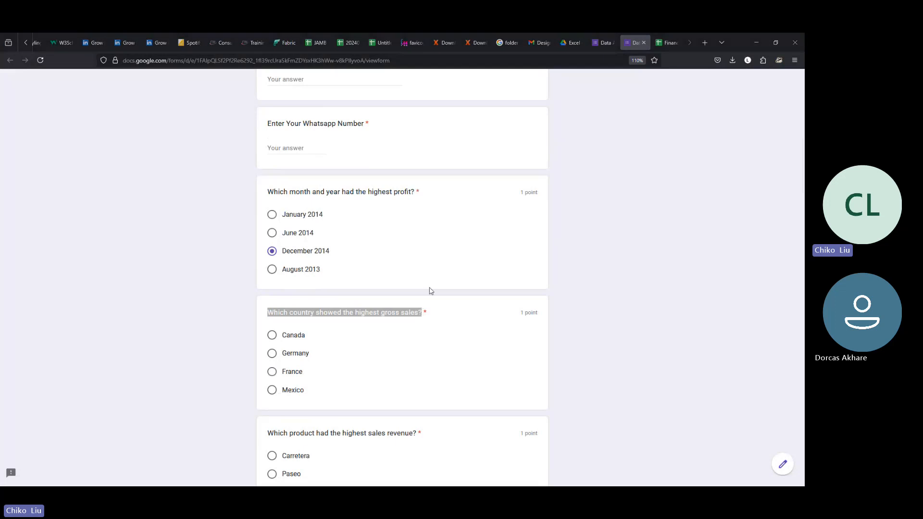
{"action": "type", "text": "Which country showed the highest gross sales?"}
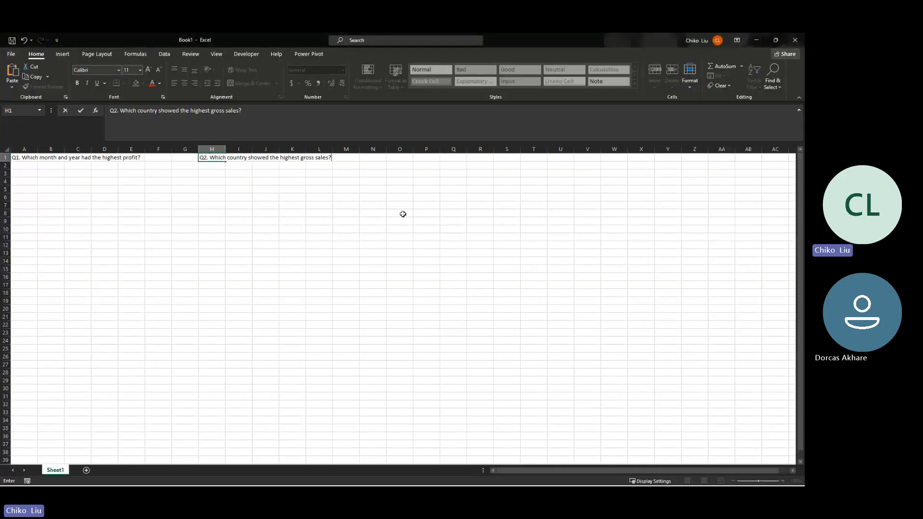
{"action": "key", "text": "Return"}
{"action": "left_click", "coordinate": [308, 160]}
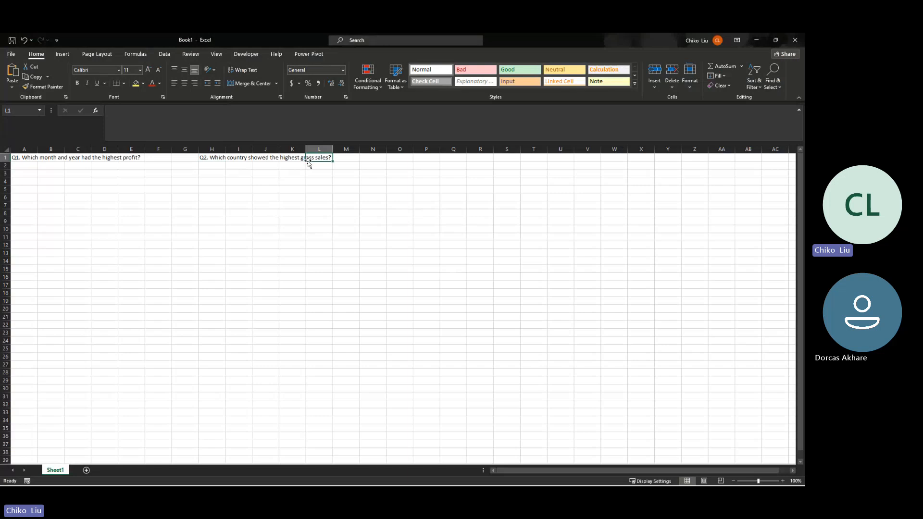
{"action": "left_click", "coordinate": [236, 160]}
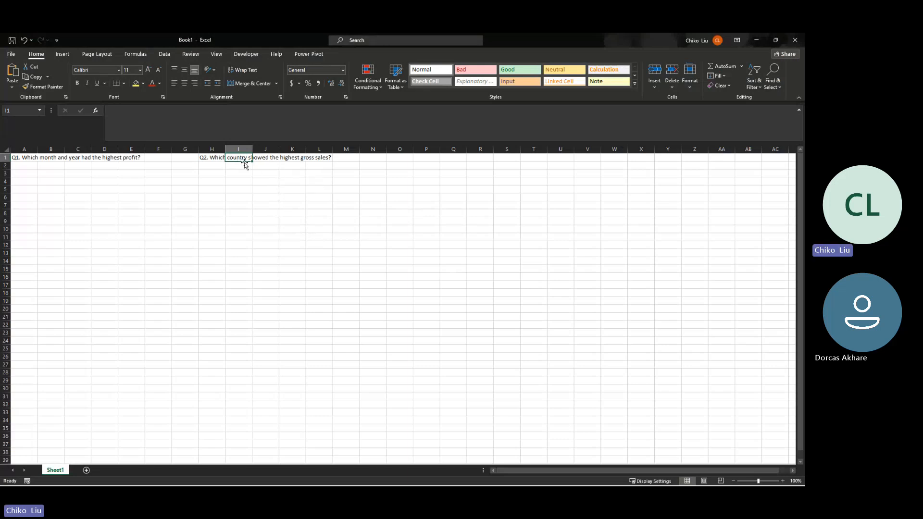
{"action": "left_click", "coordinate": [217, 166]}
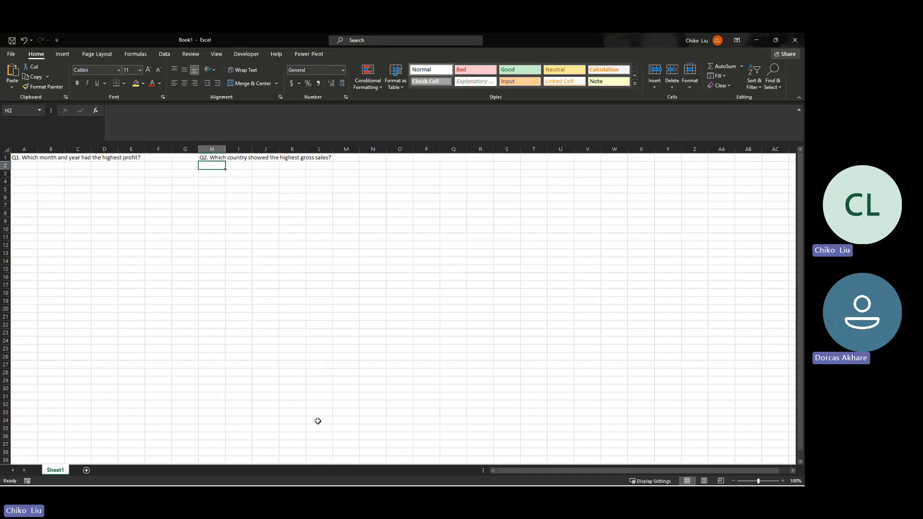
{"action": "mouse_move", "coordinate": [336, 483]}
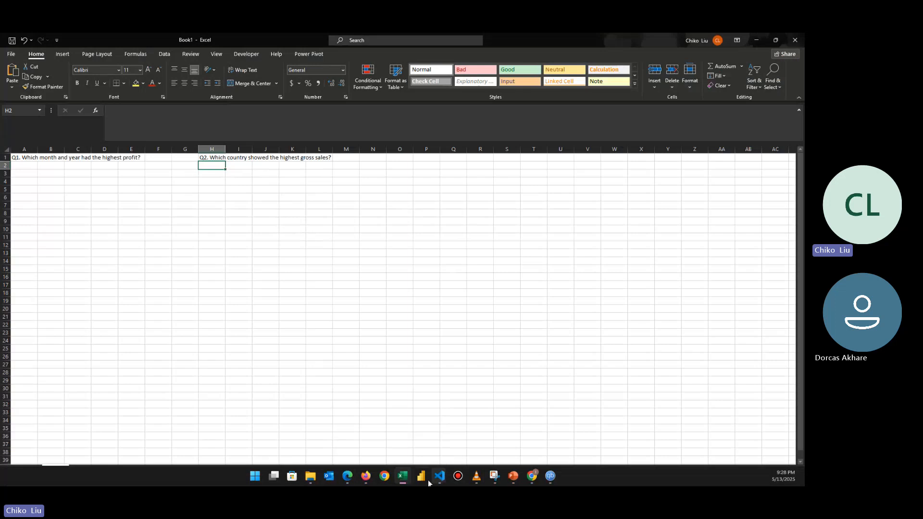
{"action": "mouse_move", "coordinate": [408, 477]}
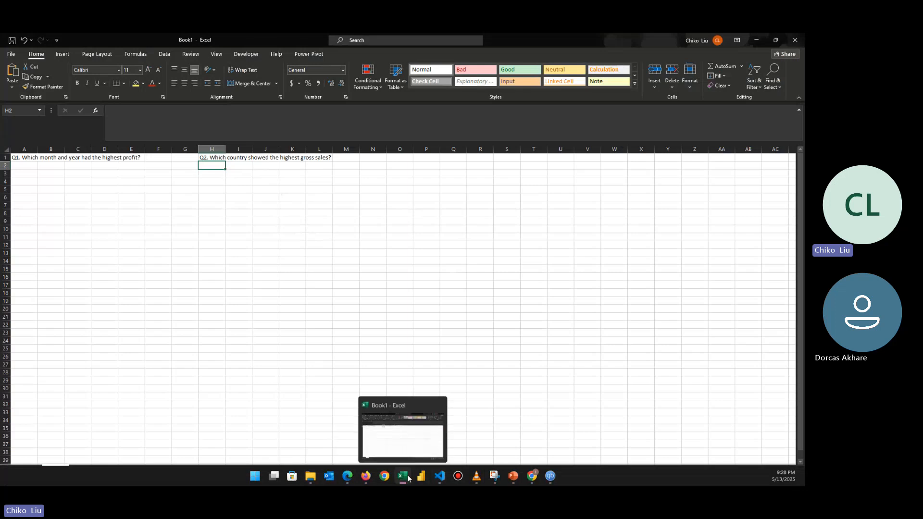
{"action": "left_click", "coordinate": [369, 477]}
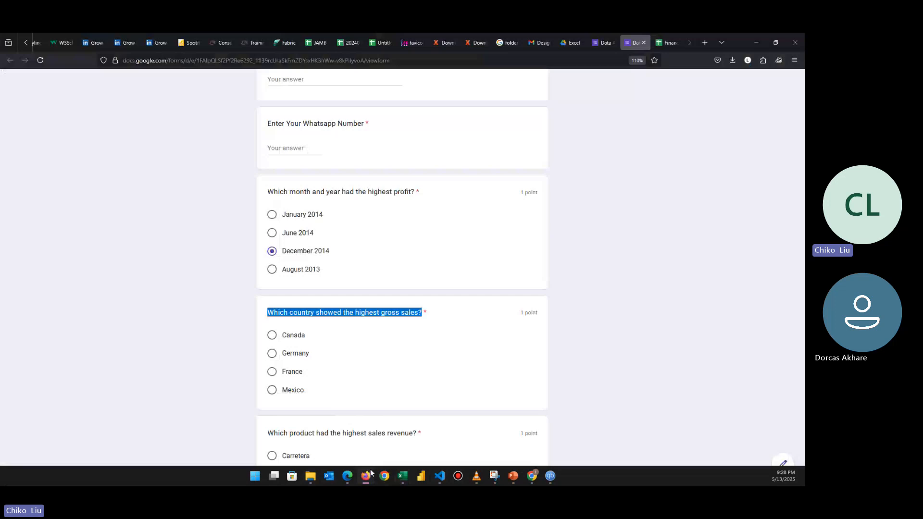
Step: Scroll up through the quiz form, then switch to the Financials spreadsheet
{"action": "scroll", "coordinate": [336, 433], "scroll_direction": "up", "scroll_amount": 1}
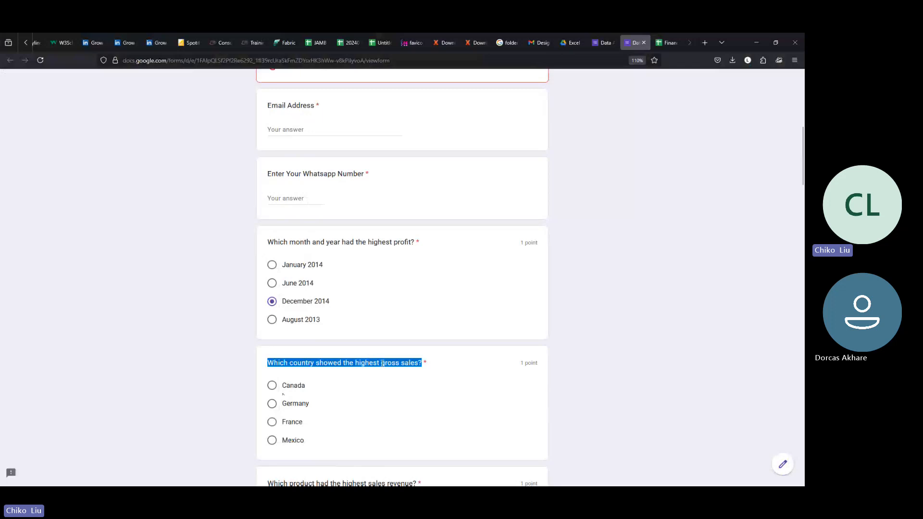
{"action": "left_click", "coordinate": [661, 44]}
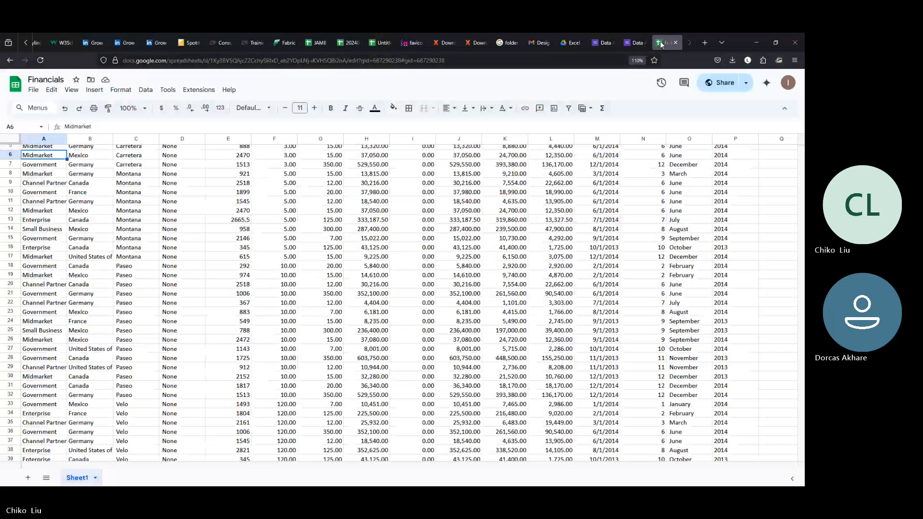
Step: Read the Gross Sales sum for rows 2–25 and the Country count for B2:B28, then view the Untitled sheet
{"action": "scroll", "coordinate": [369, 155], "scroll_direction": "up", "scroll_amount": 2}
{"action": "left_click", "coordinate": [368, 151]}
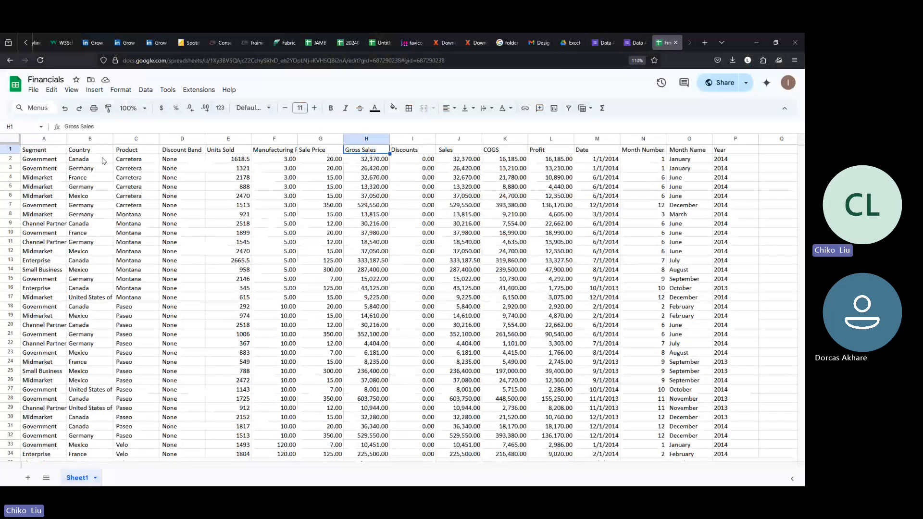
{"action": "left_click_drag", "start_coordinate": [98, 160], "coordinate": [87, 381]}
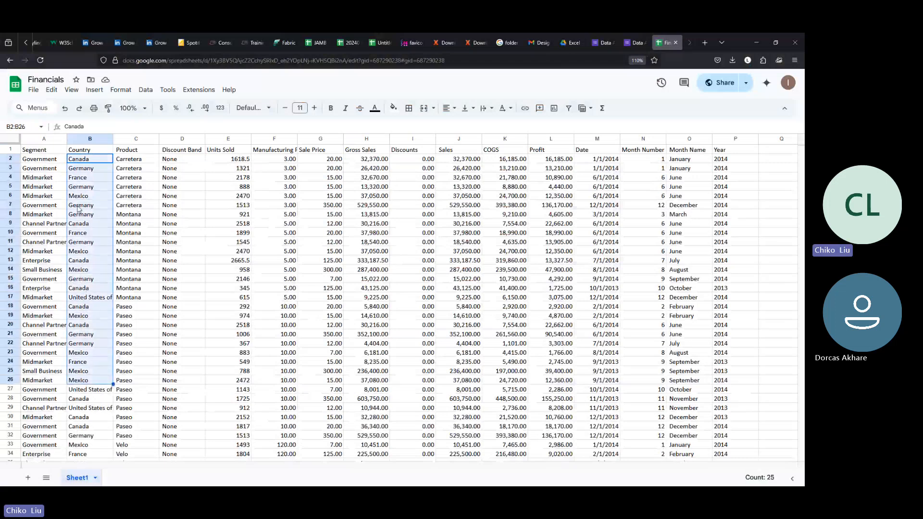
{"action": "left_click", "coordinate": [85, 161]}
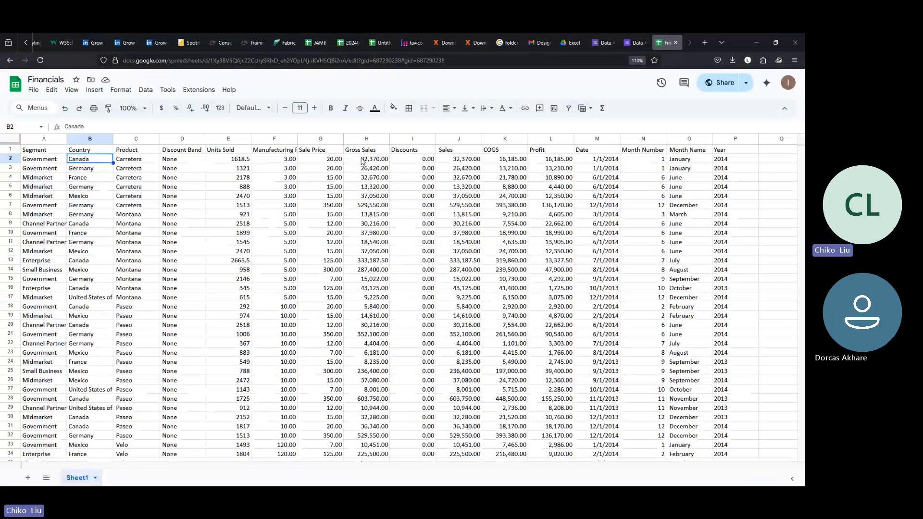
{"action": "left_click_drag", "start_coordinate": [362, 161], "coordinate": [359, 370]}
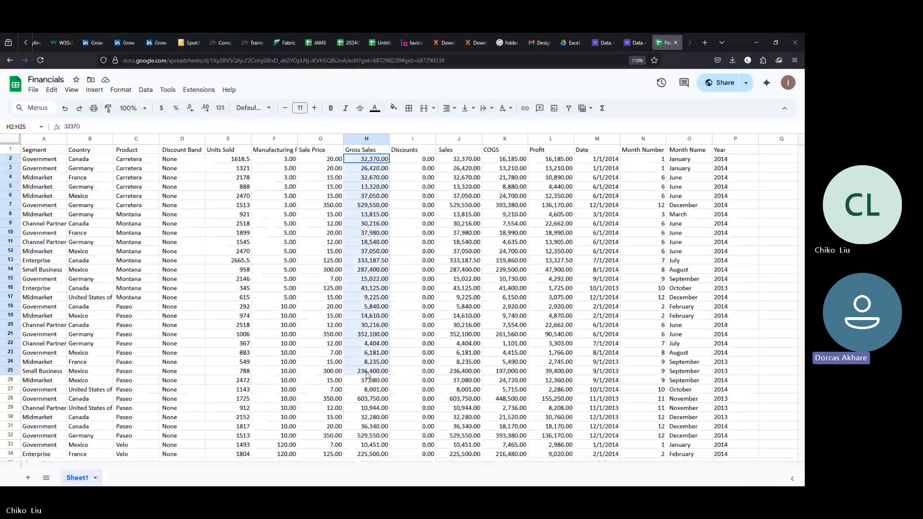
{"action": "left_click", "coordinate": [93, 160]}
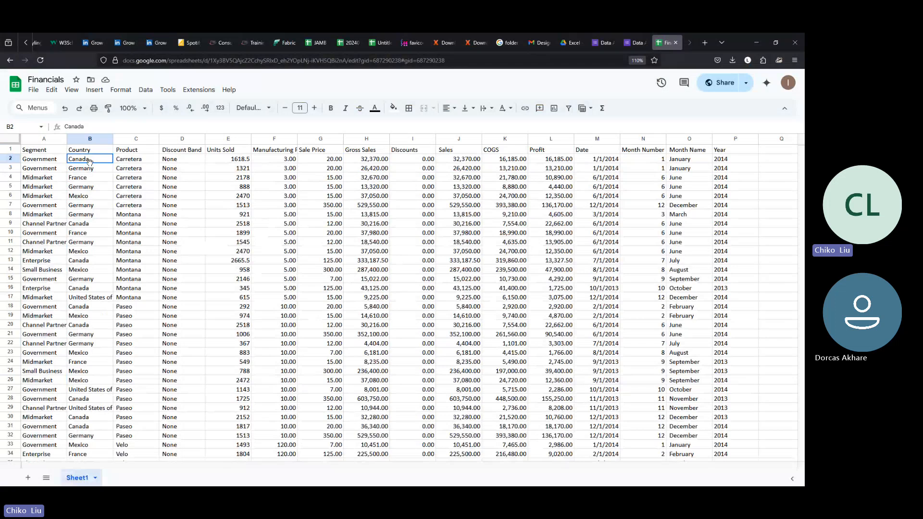
{"action": "left_click_drag", "start_coordinate": [89, 162], "coordinate": [87, 400]}
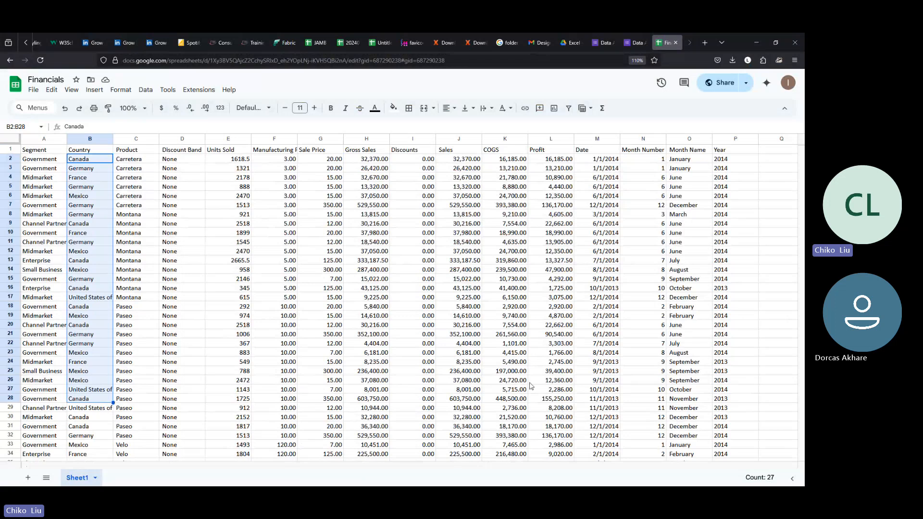
{"action": "left_click", "coordinate": [508, 248]}
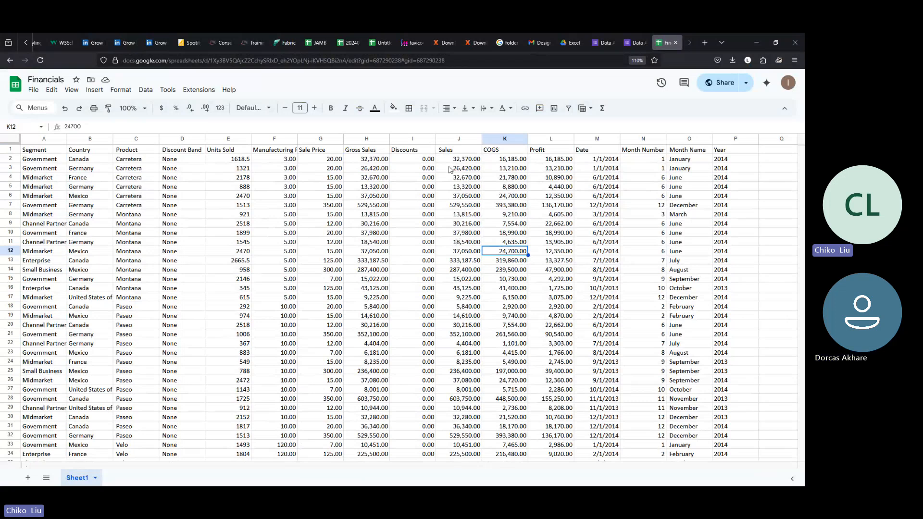
{"action": "left_click", "coordinate": [385, 41]}
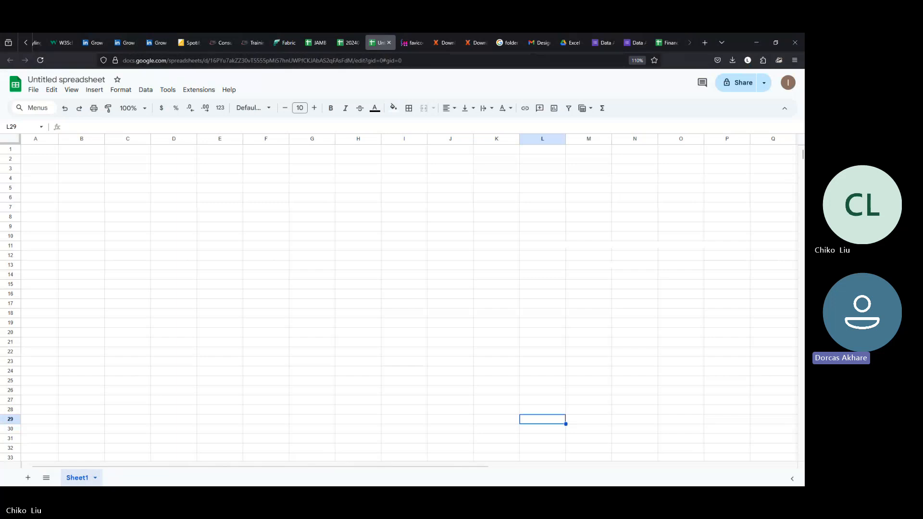
Step: Return to the Financials sheet and inspect the Sales values in J23 and J2
{"action": "left_click", "coordinate": [666, 43]}
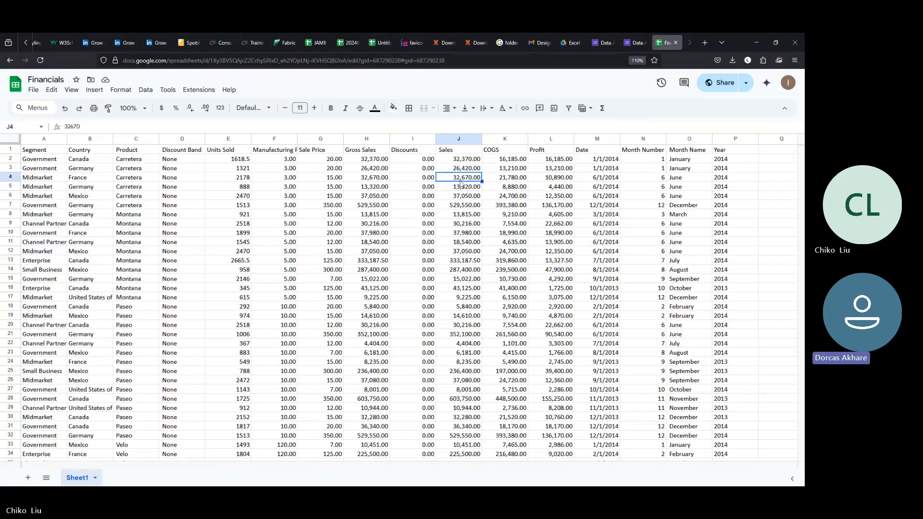
{"action": "scroll", "coordinate": [460, 182], "scroll_direction": "down", "scroll_amount": 2}
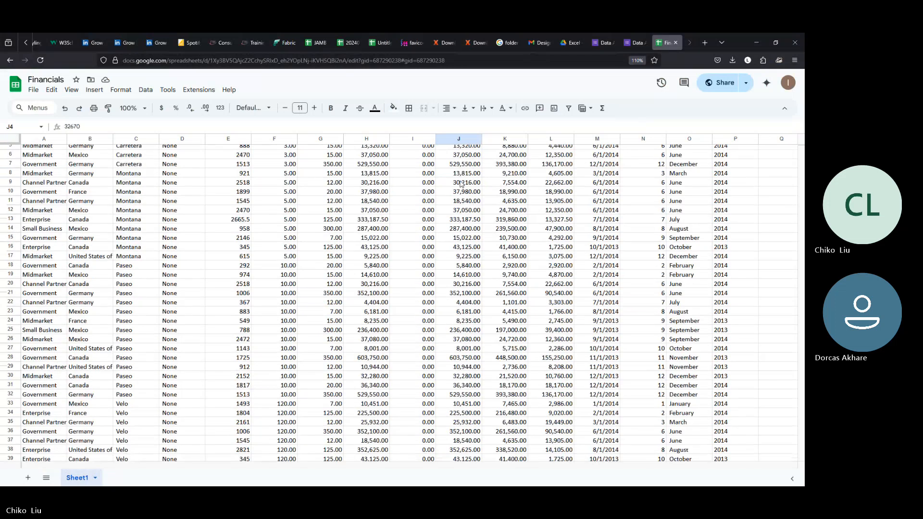
{"action": "scroll", "coordinate": [461, 183], "scroll_direction": "down", "scroll_amount": 2}
{"action": "scroll", "coordinate": [460, 183], "scroll_direction": "down", "scroll_amount": 4}
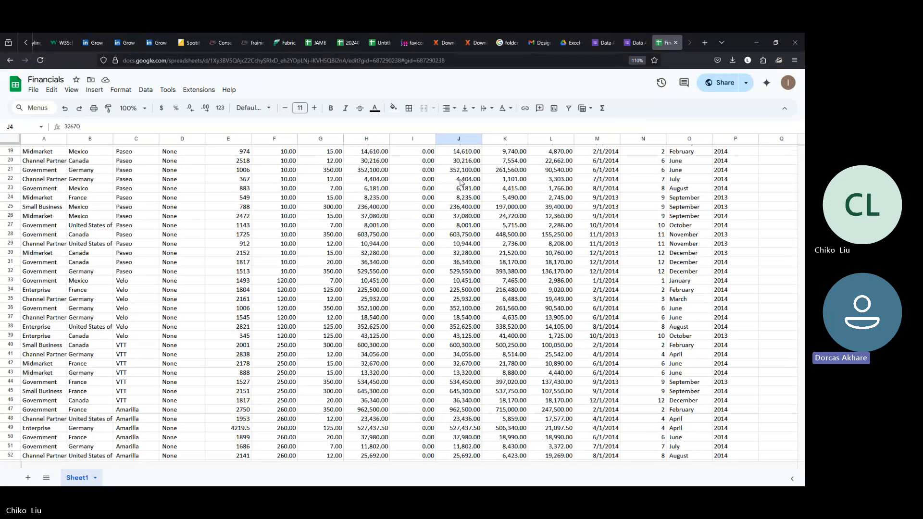
{"action": "left_click", "coordinate": [457, 187]}
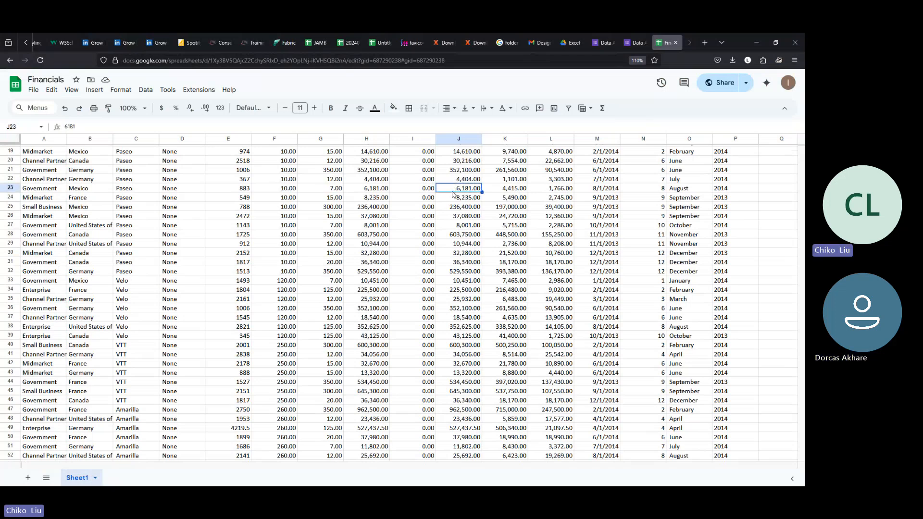
{"action": "scroll", "coordinate": [451, 195], "scroll_direction": "up", "scroll_amount": 3}
{"action": "scroll", "coordinate": [452, 195], "scroll_direction": "up", "scroll_amount": 3}
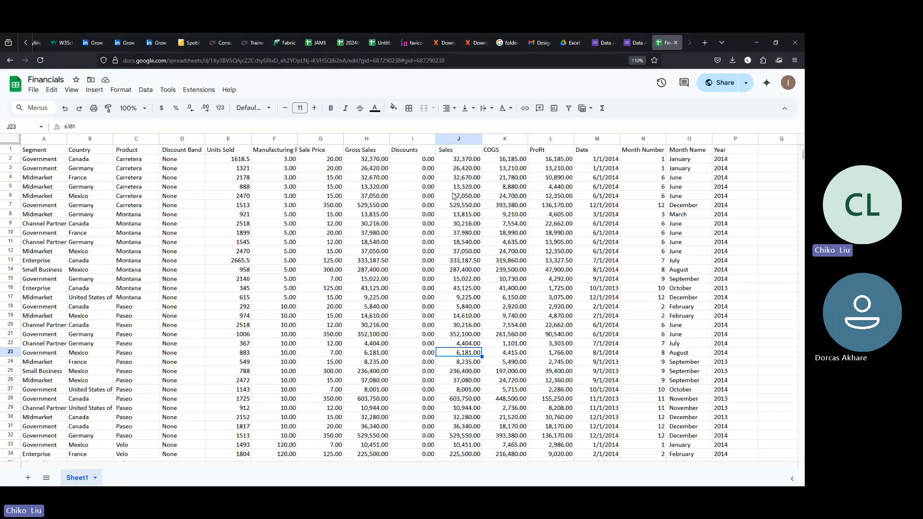
{"action": "left_click", "coordinate": [444, 162]}
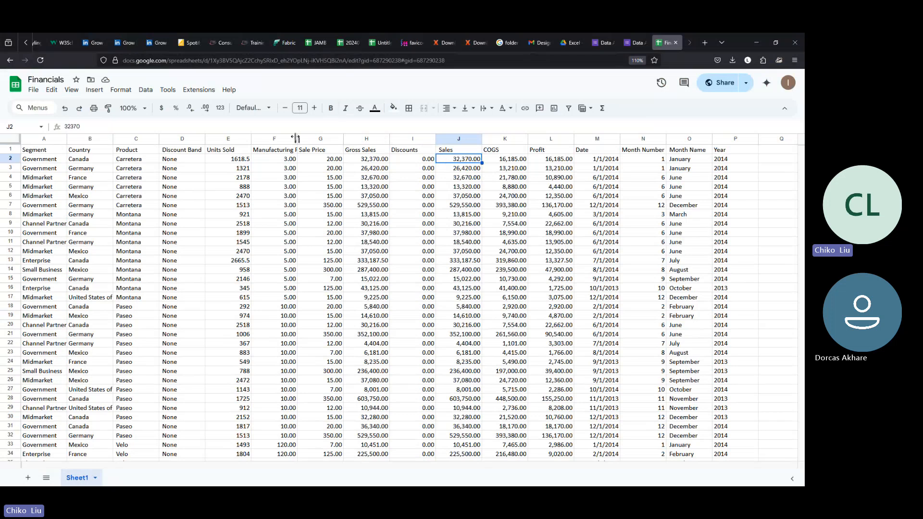
Step: Widen column F to show Manufacturing Price, then check Sales in J2–J5 and COGS in K2 and K7
{"action": "left_click_drag", "start_coordinate": [296, 139], "coordinate": [309, 139]}
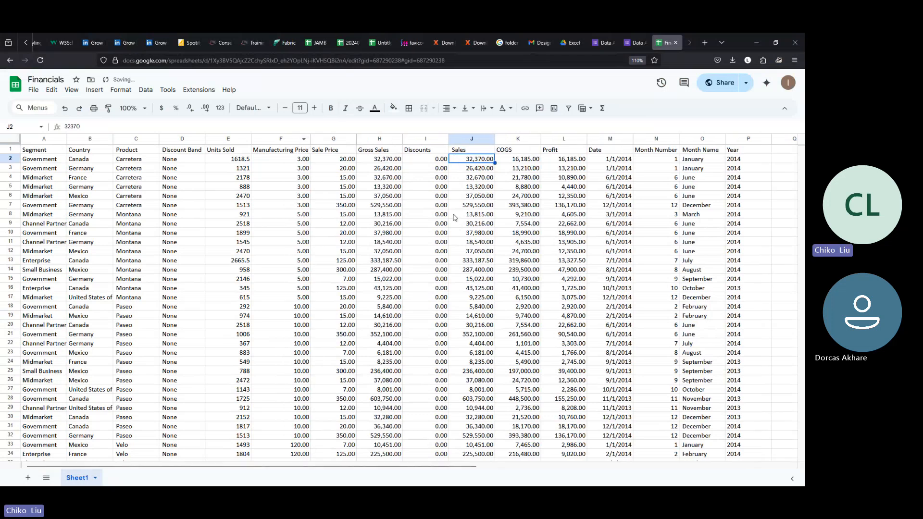
{"action": "left_click", "coordinate": [512, 206]}
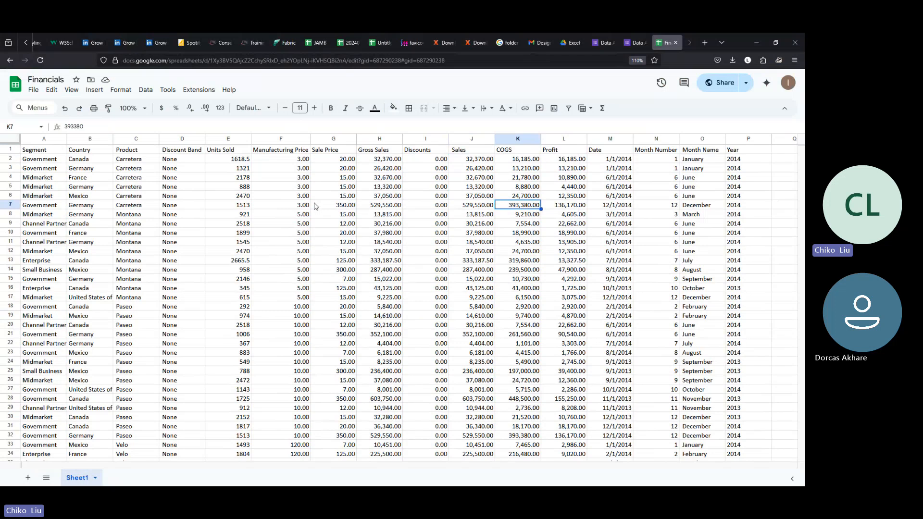
{"action": "left_click", "coordinate": [460, 189]}
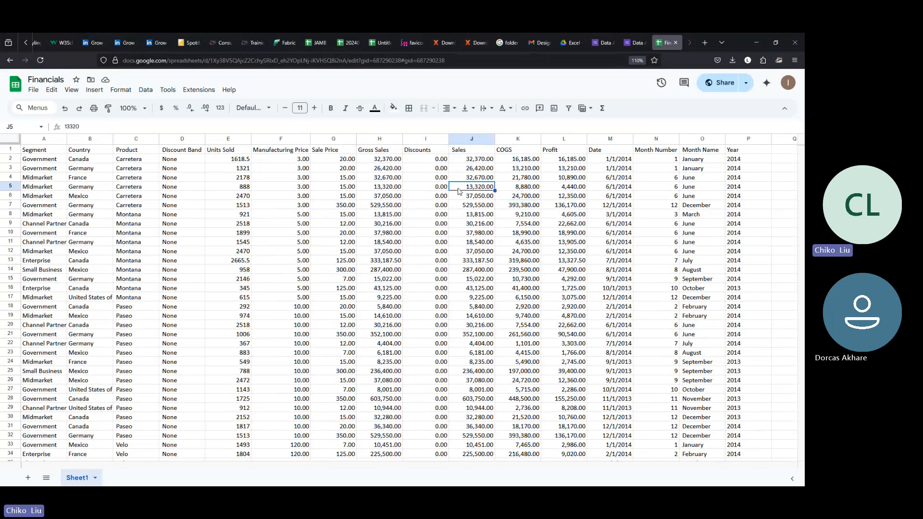
{"action": "left_click", "coordinate": [487, 178]}
{"action": "left_click", "coordinate": [488, 169]}
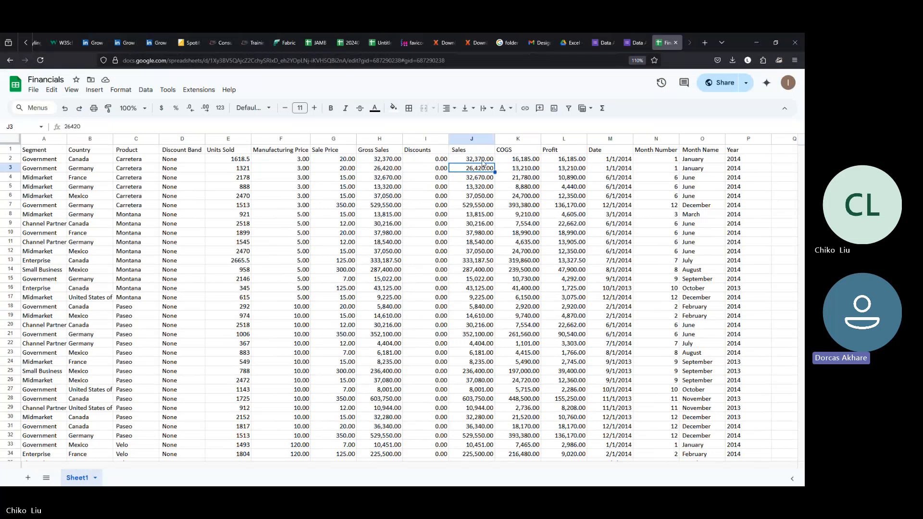
{"action": "left_click", "coordinate": [484, 162]}
{"action": "left_click", "coordinate": [515, 161]}
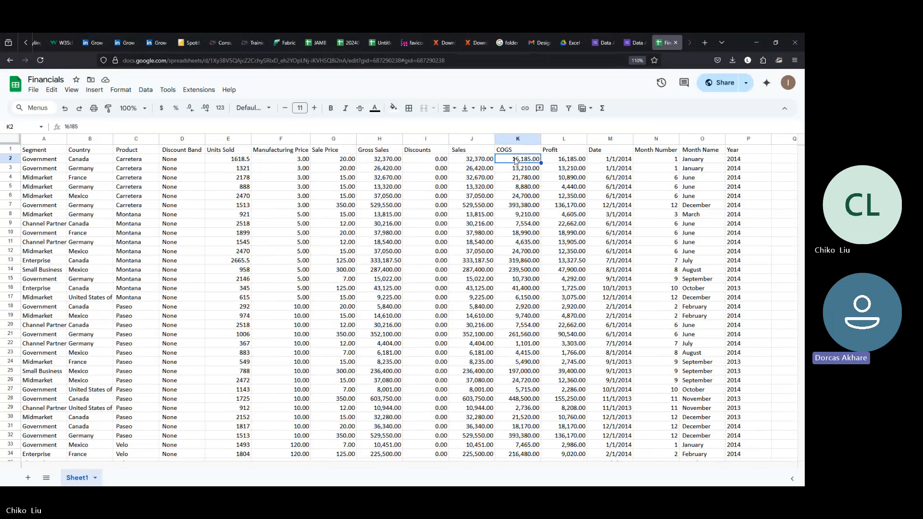
{"action": "left_click", "coordinate": [635, 43]}
{"action": "scroll", "coordinate": [375, 266], "scroll_direction": "down", "scroll_amount": 5}
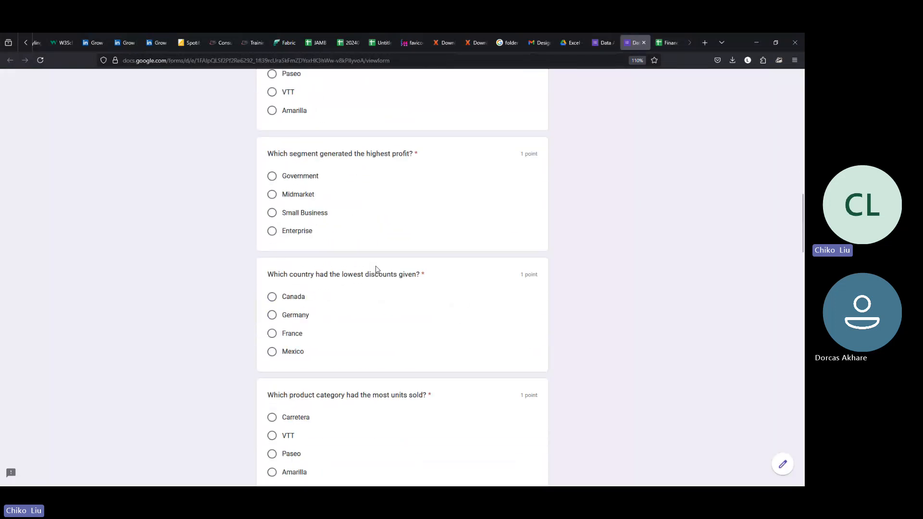
{"action": "scroll", "coordinate": [376, 267], "scroll_direction": "down", "scroll_amount": 15}
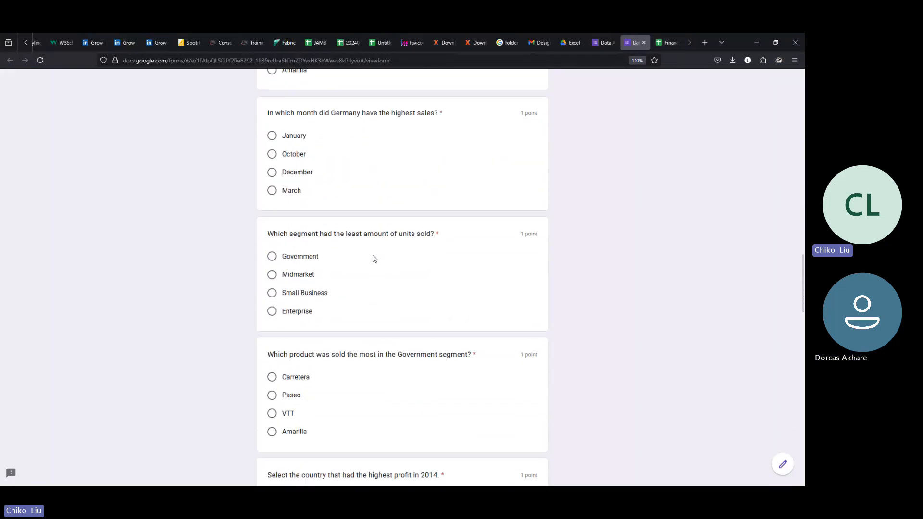
{"action": "scroll", "coordinate": [375, 260], "scroll_direction": "down", "scroll_amount": 10}
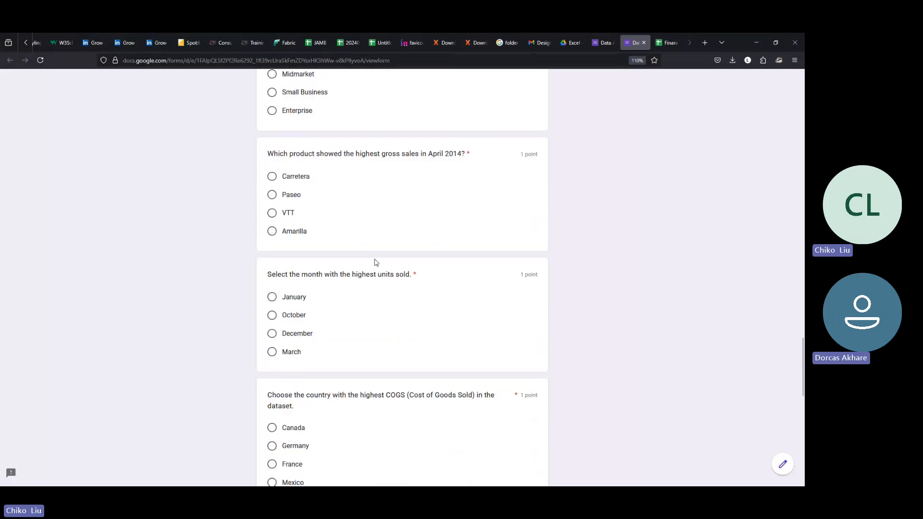
{"action": "scroll", "coordinate": [376, 265], "scroll_direction": "down", "scroll_amount": 5}
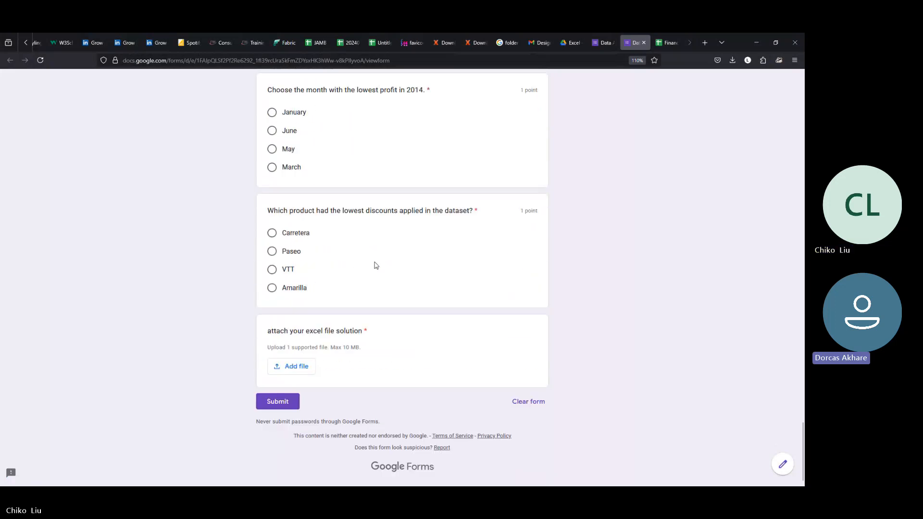
{"action": "scroll", "coordinate": [379, 267], "scroll_direction": "up", "scroll_amount": 10}
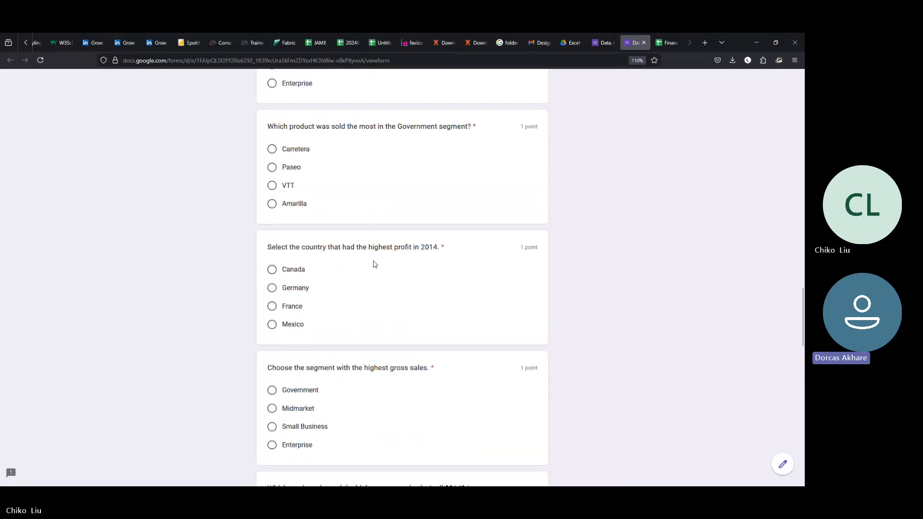
{"action": "scroll", "coordinate": [361, 263], "scroll_direction": "down", "scroll_amount": 2}
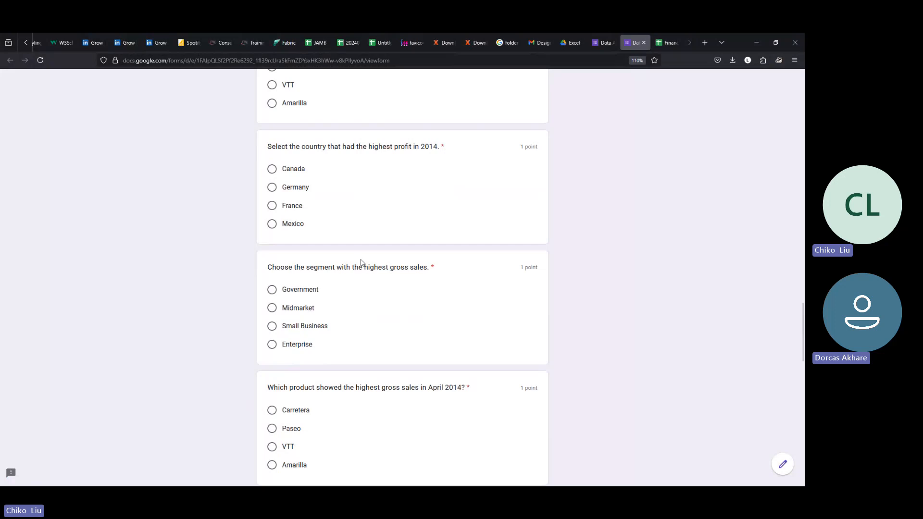
{"action": "scroll", "coordinate": [361, 263], "scroll_direction": "down", "scroll_amount": 10}
{"action": "scroll", "coordinate": [362, 259], "scroll_direction": "down", "scroll_amount": 2}
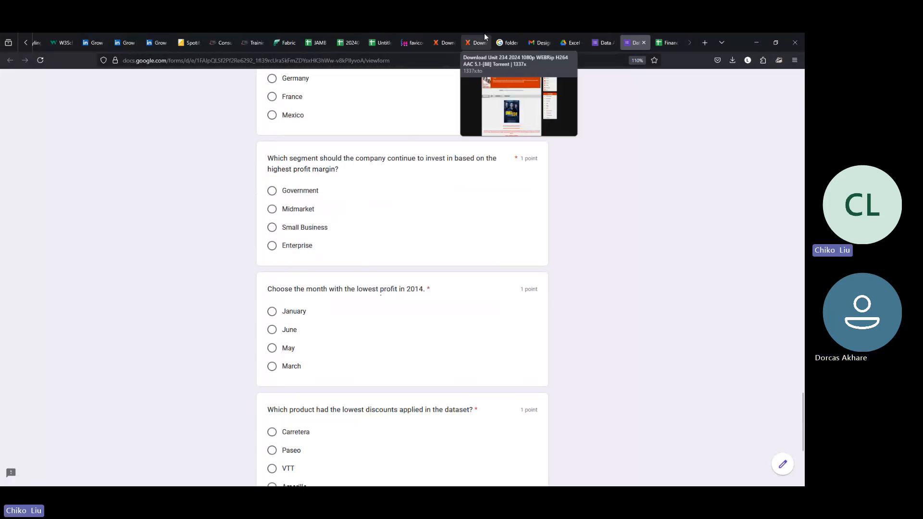
{"action": "left_click", "coordinate": [605, 39]}
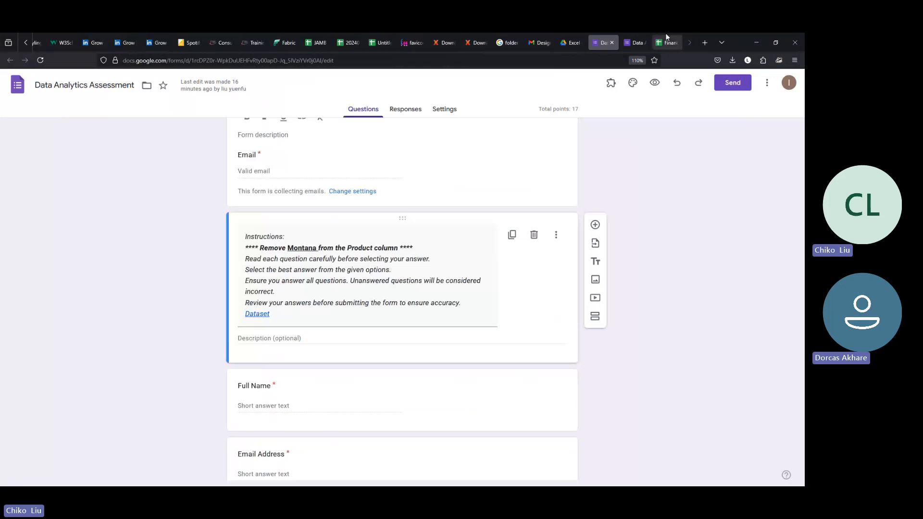
{"action": "left_click", "coordinate": [667, 38]}
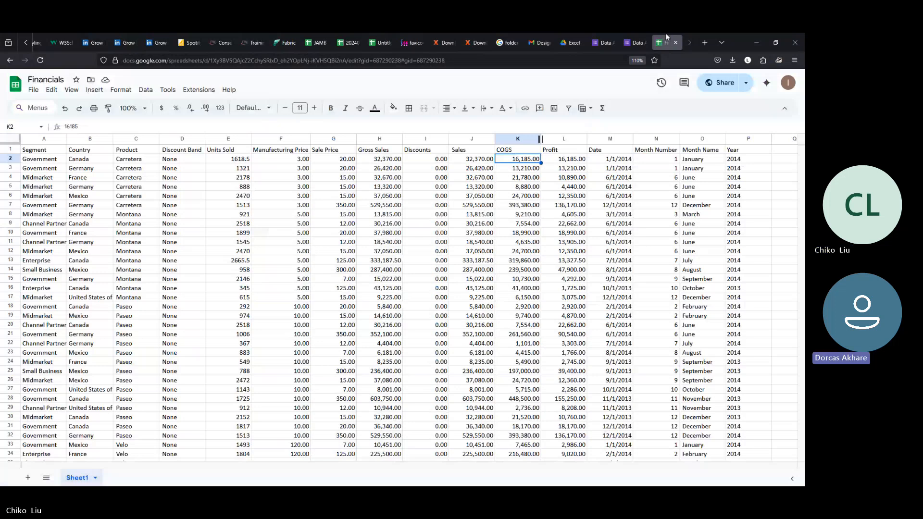
{"action": "left_click", "coordinate": [451, 225]}
{"action": "left_click", "coordinate": [490, 215]}
{"action": "left_click", "coordinate": [485, 206]}
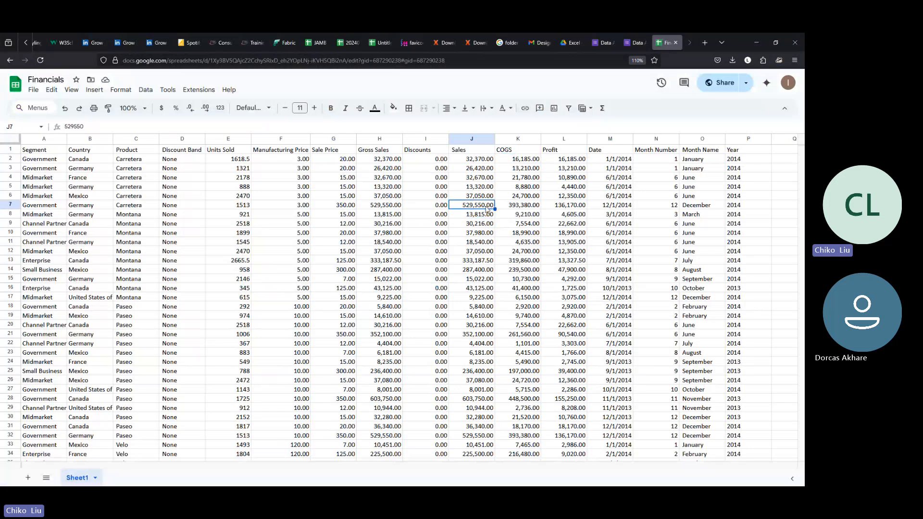
{"action": "left_click", "coordinate": [483, 199]}
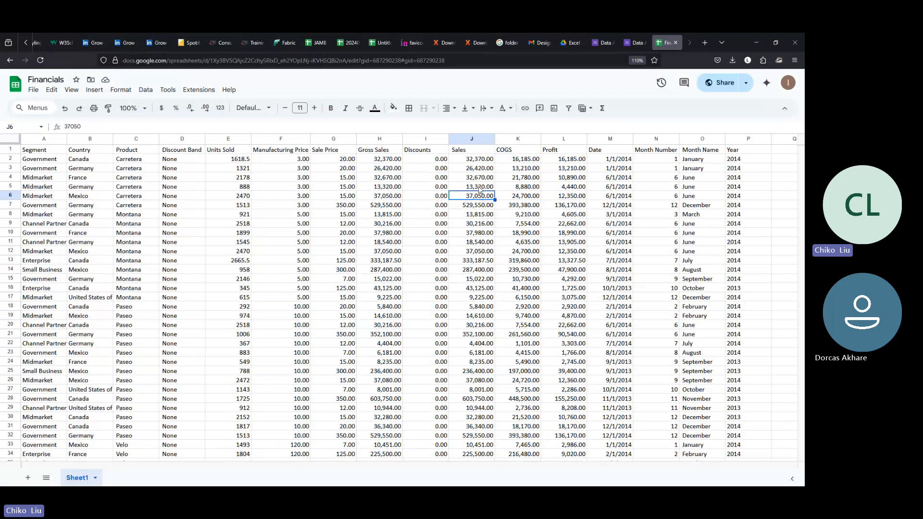
{"action": "left_click", "coordinate": [480, 188]}
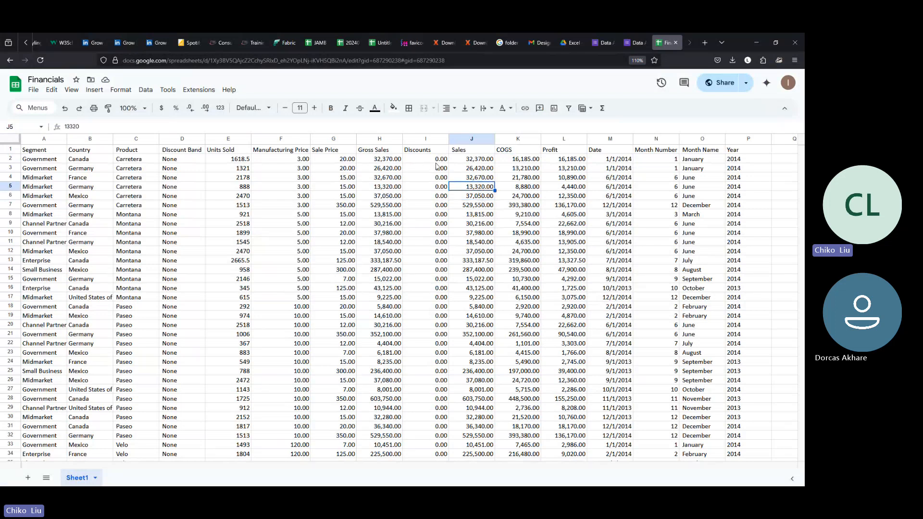
{"action": "left_click", "coordinate": [506, 162]}
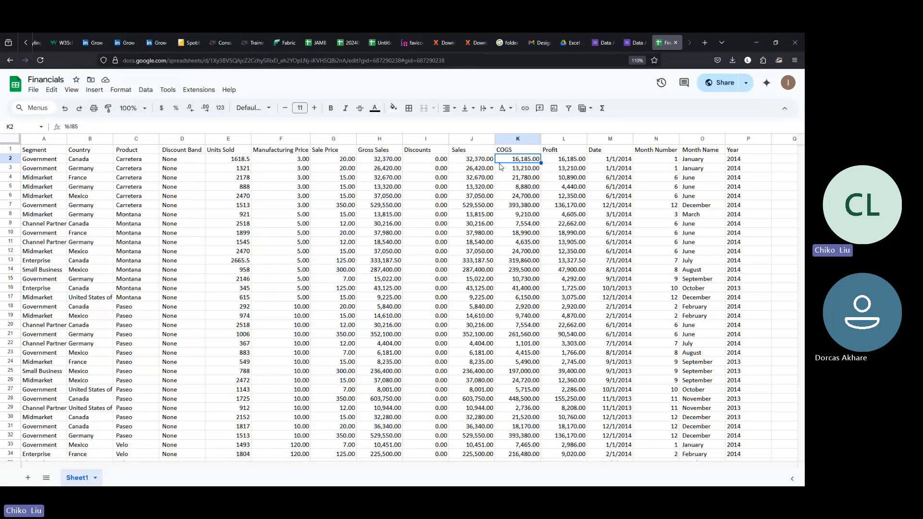
{"action": "left_click", "coordinate": [479, 177]}
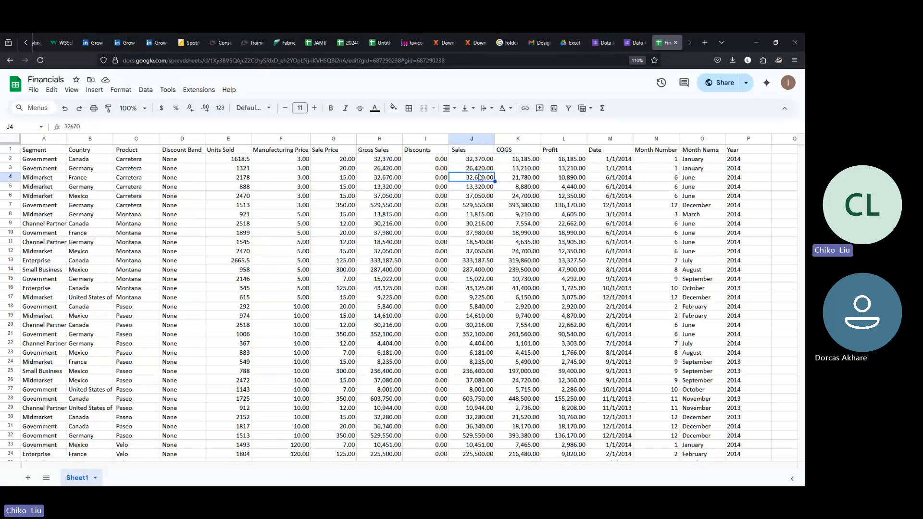